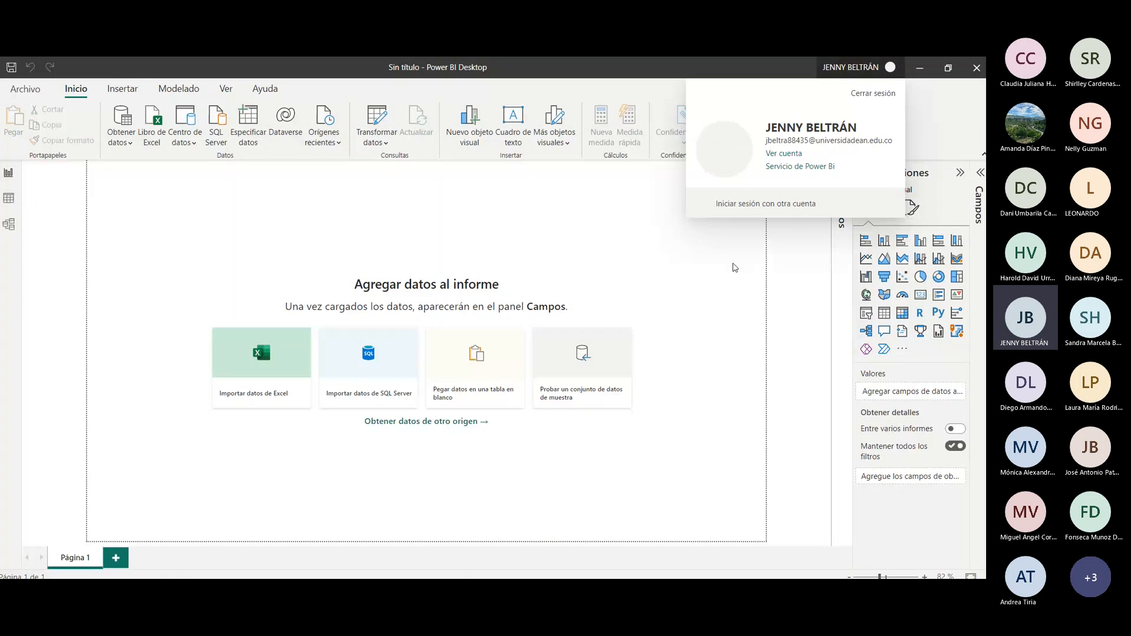
Insert a text box on the report page and enlarge it to cover most of the page.
left_click(792, 285)
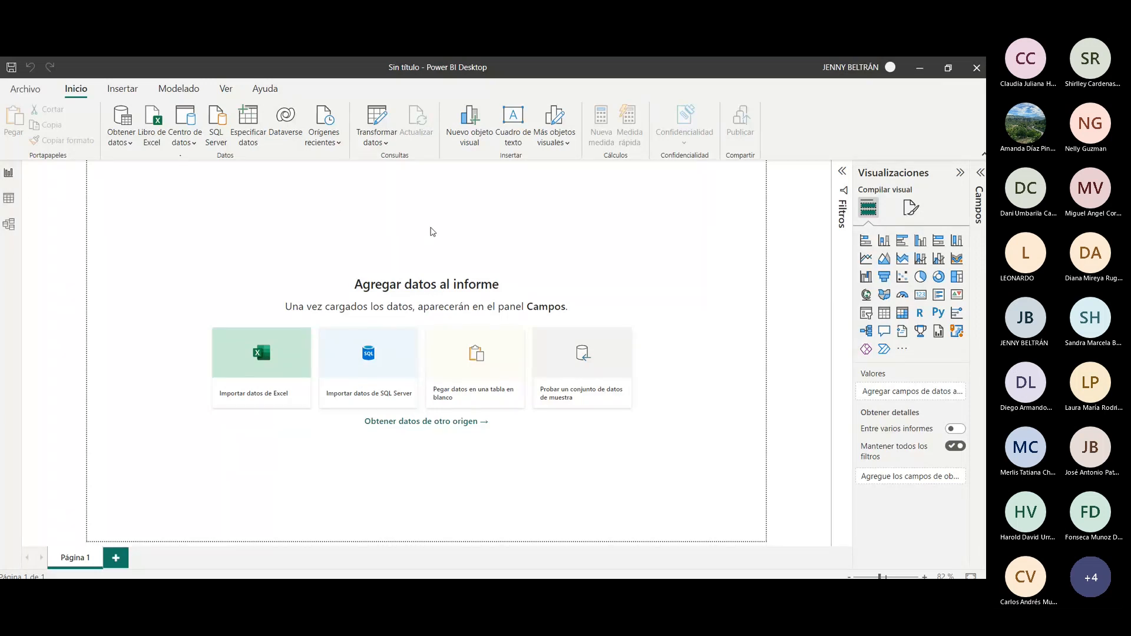
left_click(513, 121)
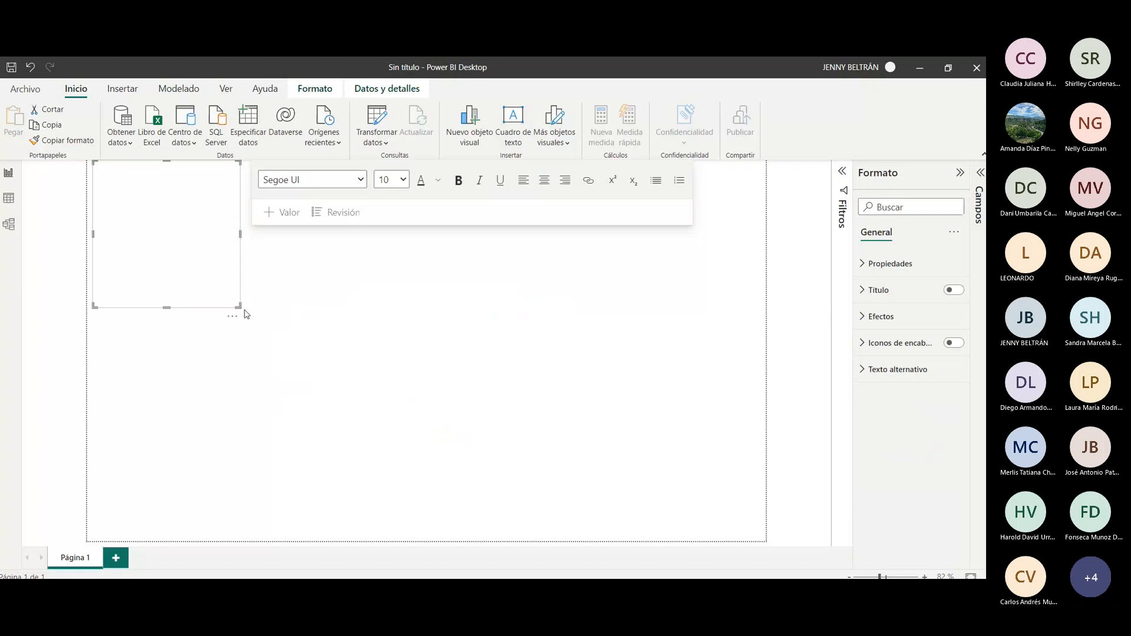
left_click_drag(245, 314, 363, 381)
left_click_drag(204, 224, 126, 160)
left_click_drag(349, 369, 747, 482)
left_click(392, 286)
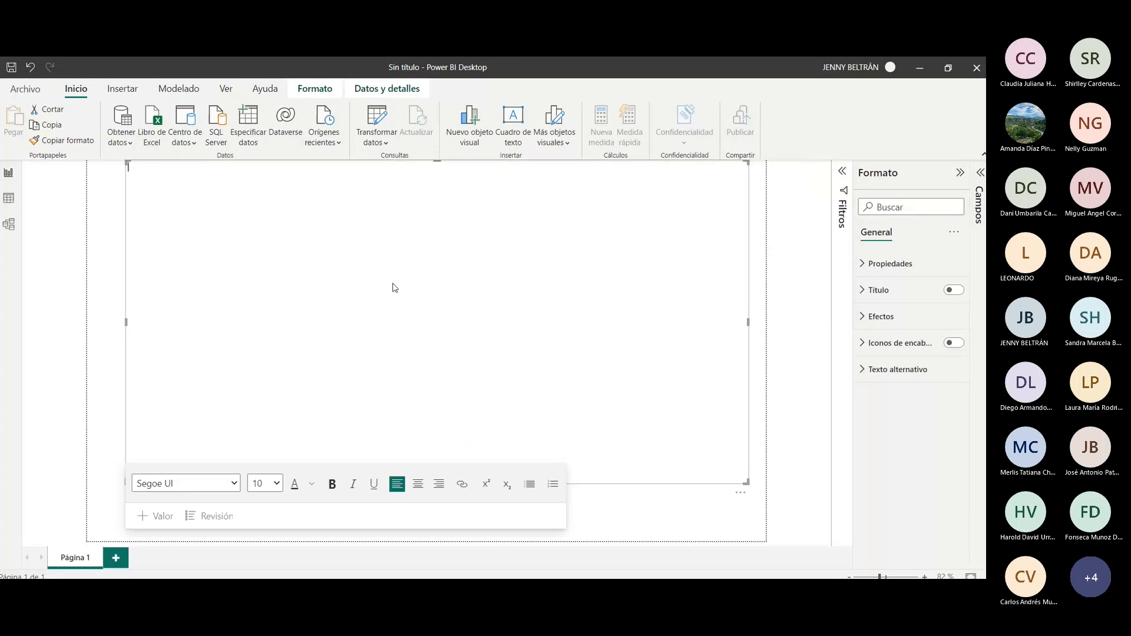
Enter the text "TODOS POR FAVOR, SE CONECTAN AL SERVICIO DE POWER BI, DEBEN INTRODUCIR SU CORREO Y CONTRASEÑA EN LA PARTE SUPERIOR DERECHA DE SUS PANTALLAS.".
type("TODOS POR FAVOR, SE CONECTAN AL SERVIC")
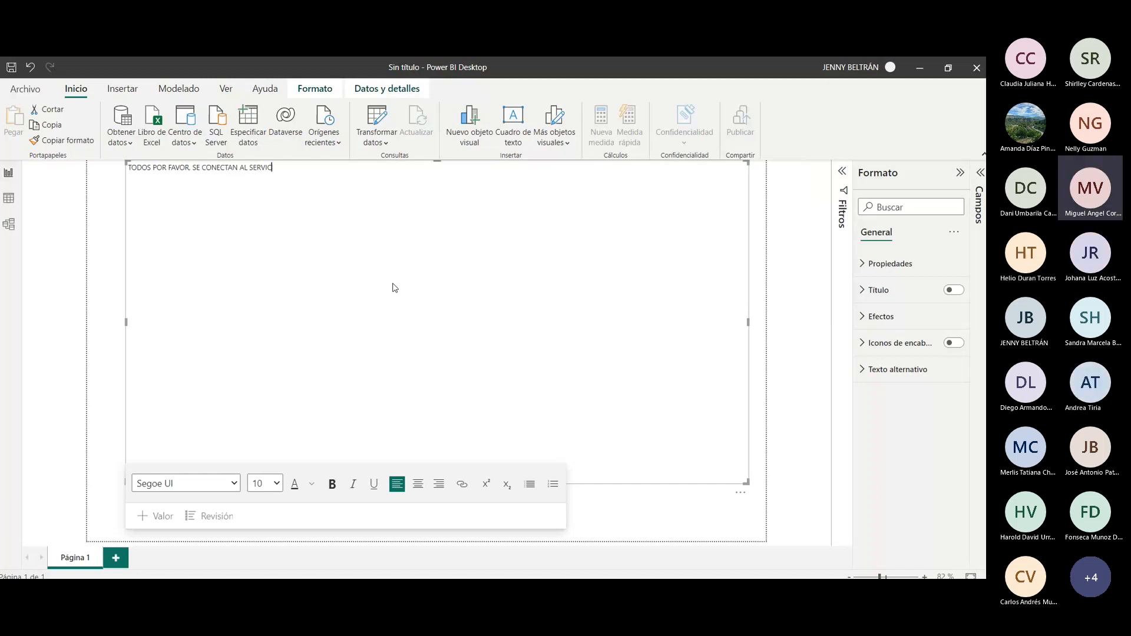
type("IO DE POWER BI")
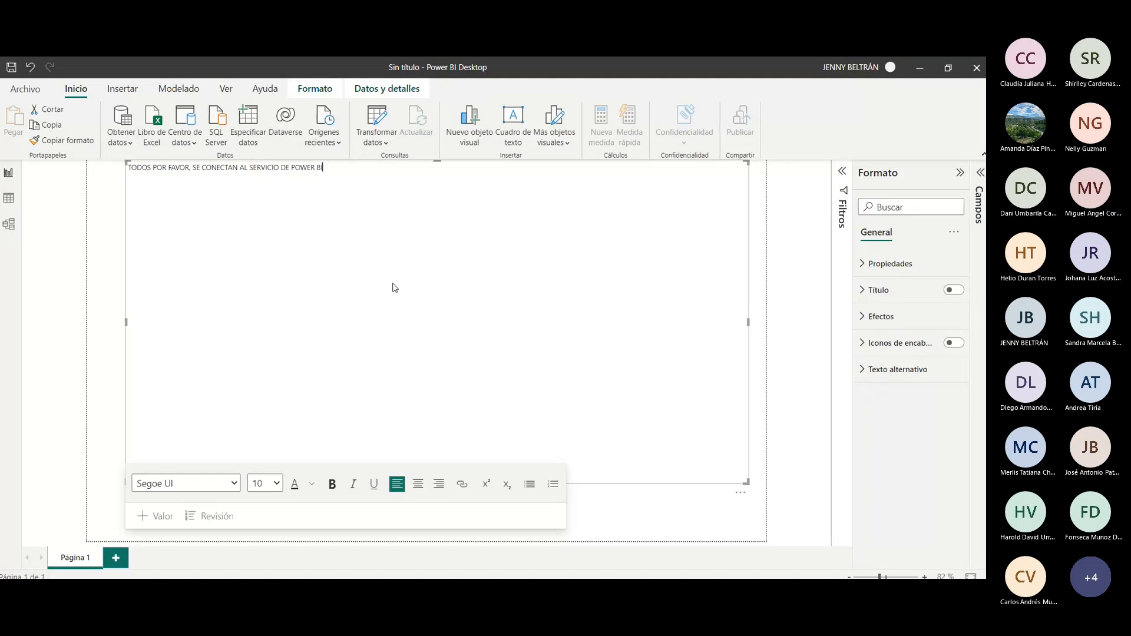
type(", DEBEN C")
key("BackSpace")
type("INTRODUCIR SU CORREO Y CONTRASELA")
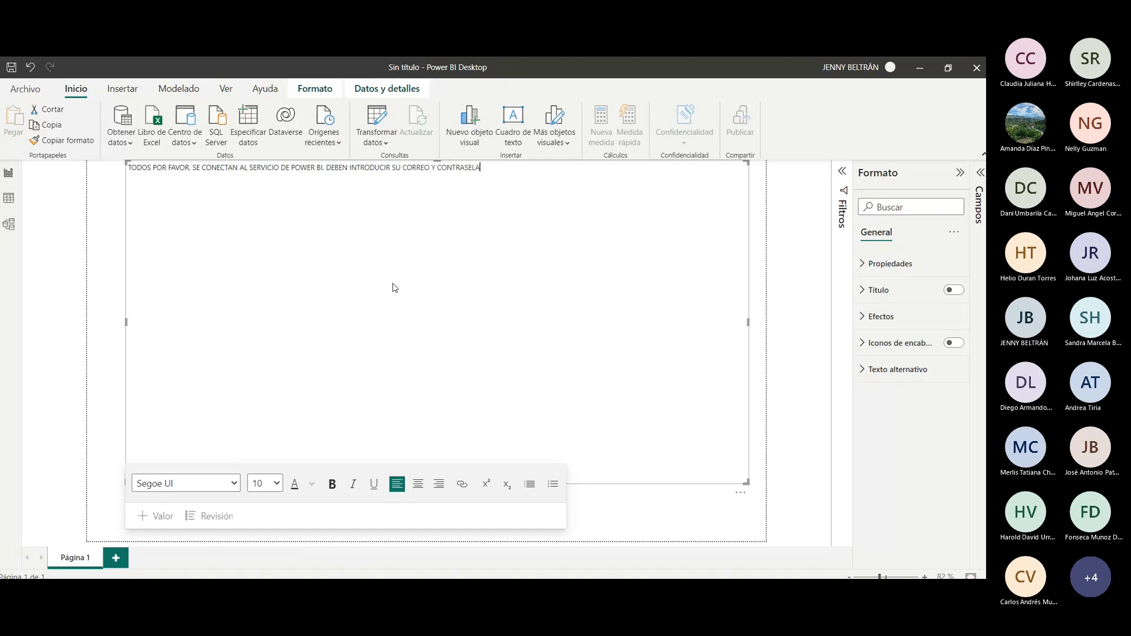
key("BackSpace")
type("ÑA EN LA PARTE SUPERIOR DERECHA DE SUS")
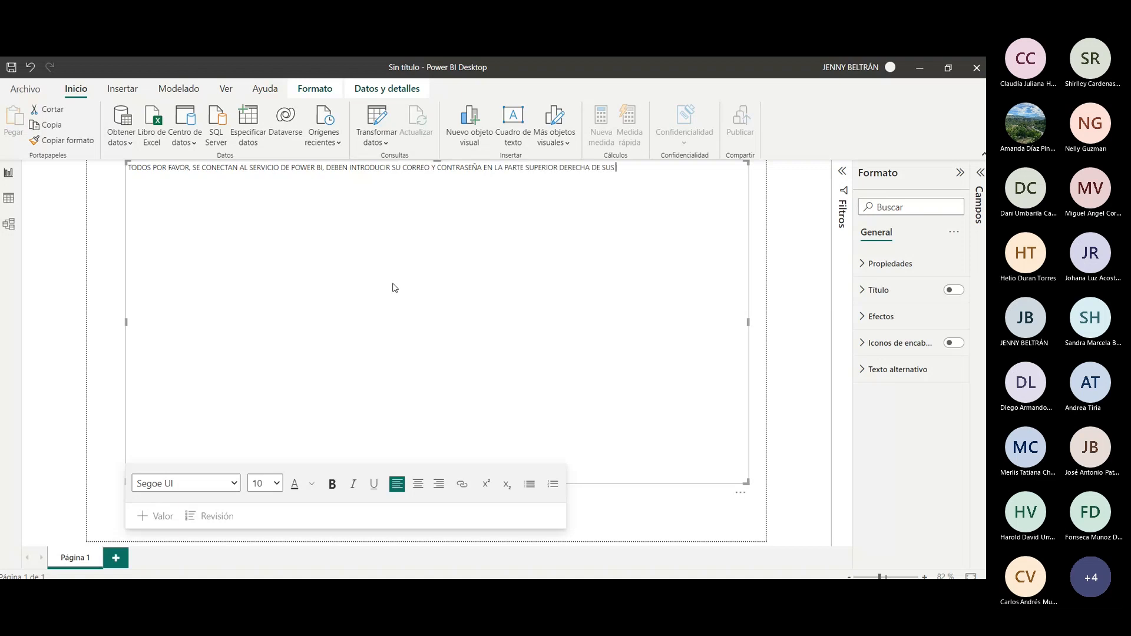
type(" PANTA")
type("LLAS. ")
Add a second line to the text box reading "LUEGO DE HABER INTRODUCIDO SUS DATOS LES DEBE APARECER SU NOMBRE".
type("LUEG")
type("O DE HABER")
type(" INTRODUCIO")
key("BackSpace")
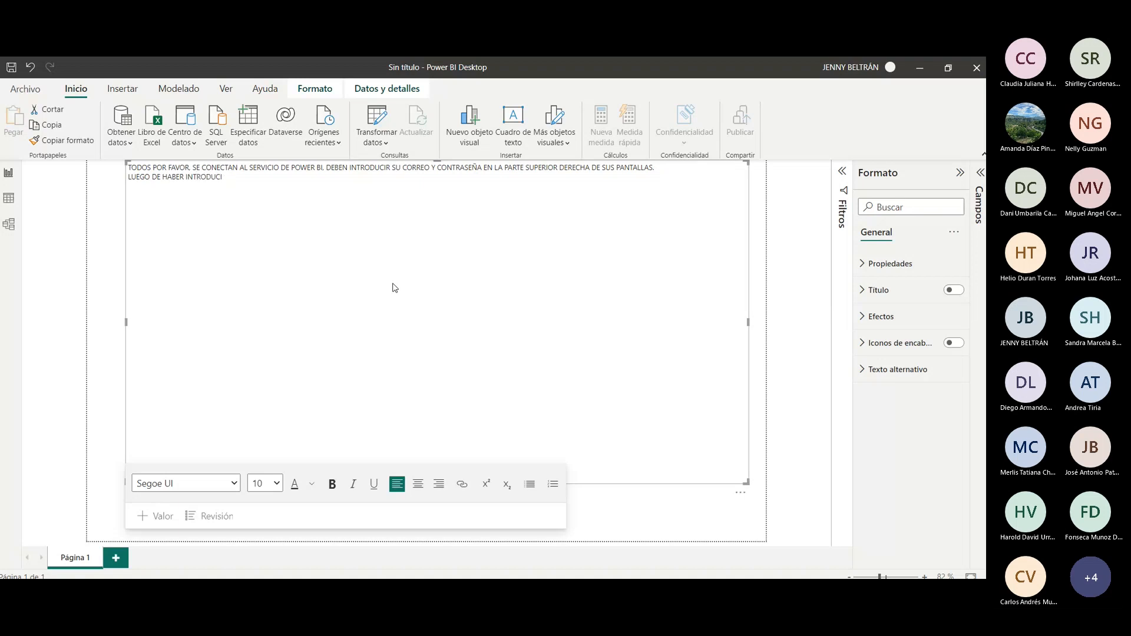
type("DO SUS DATOS LE")
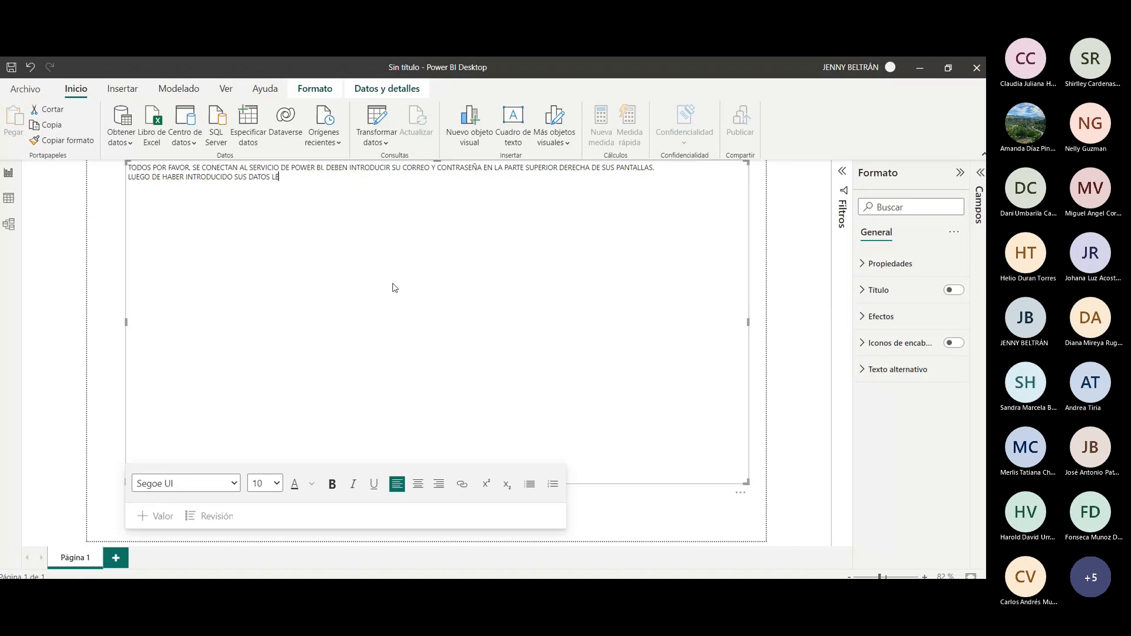
type("S DEBE APARECER SU NOMBRE")
Format all the text in the text box as bold at size 42 and deselect the box.
key("ctrl+a")
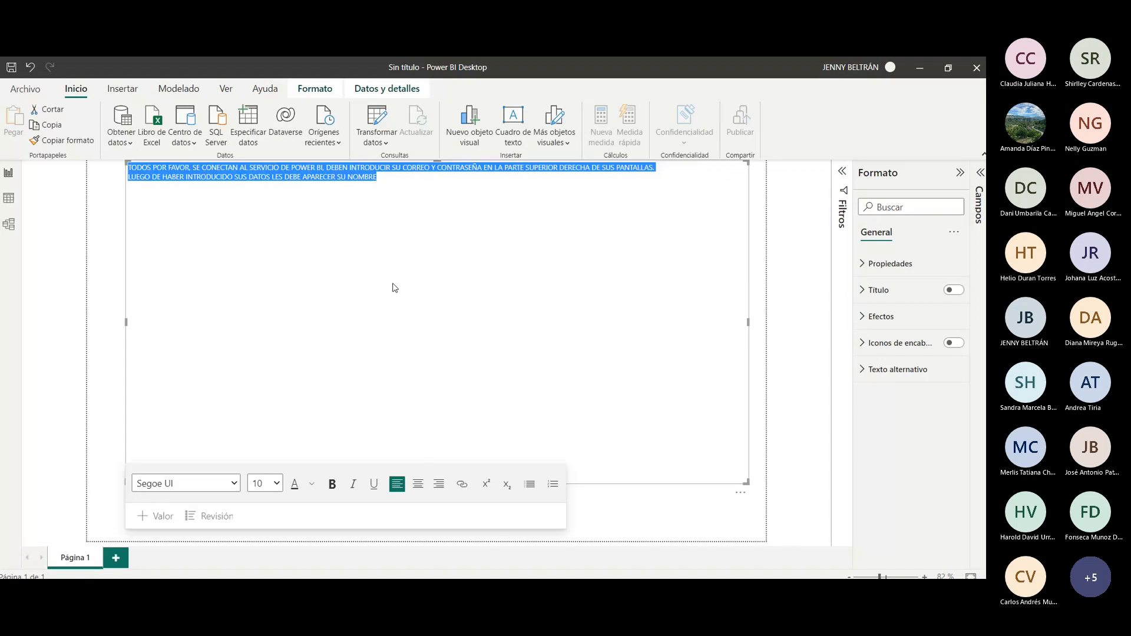
left_click(277, 484)
left_click(276, 416)
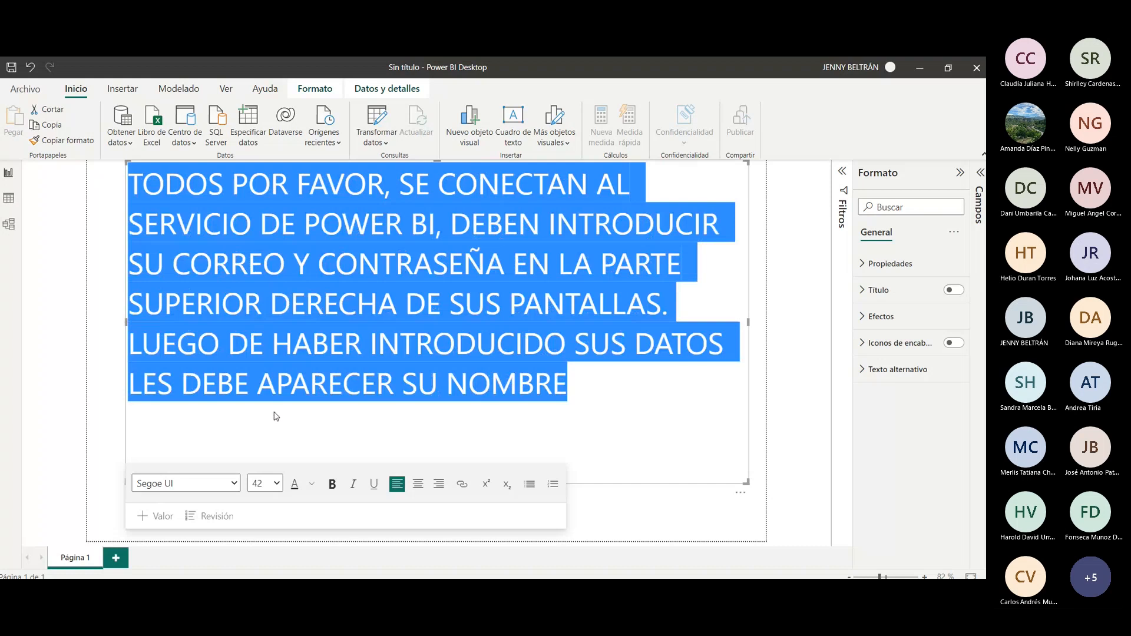
left_click(332, 484)
left_click(723, 463)
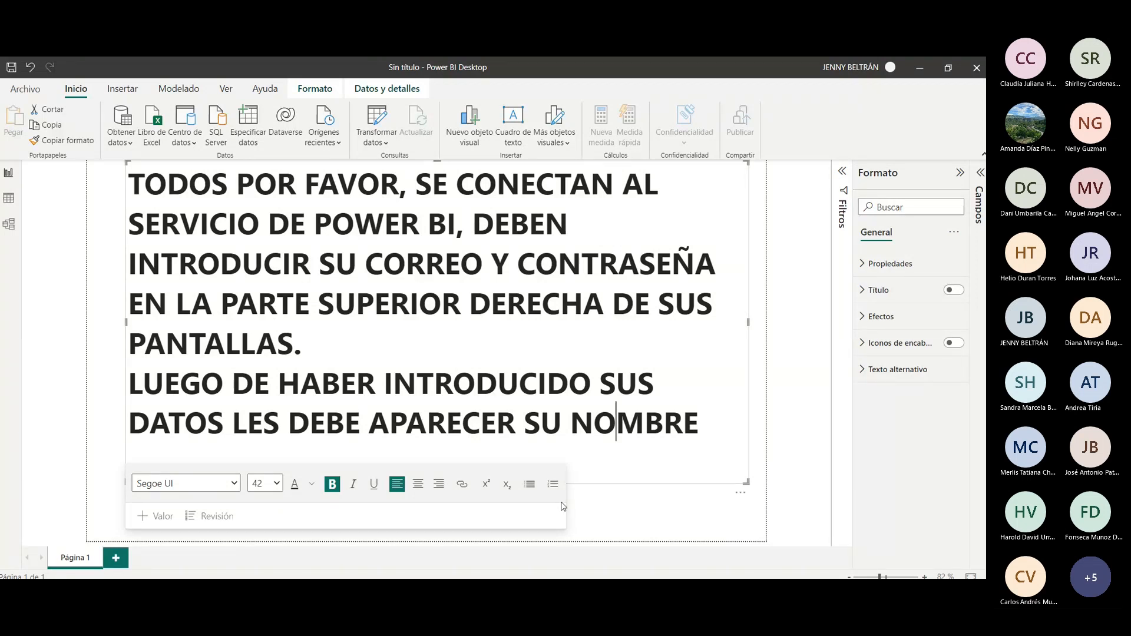
left_click(812, 517)
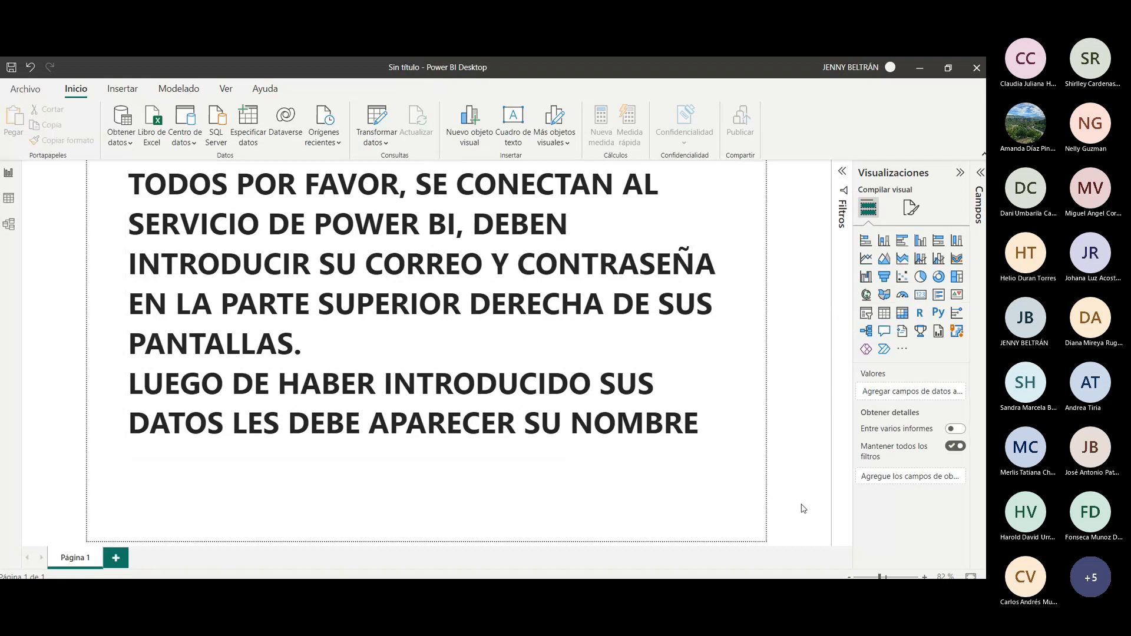
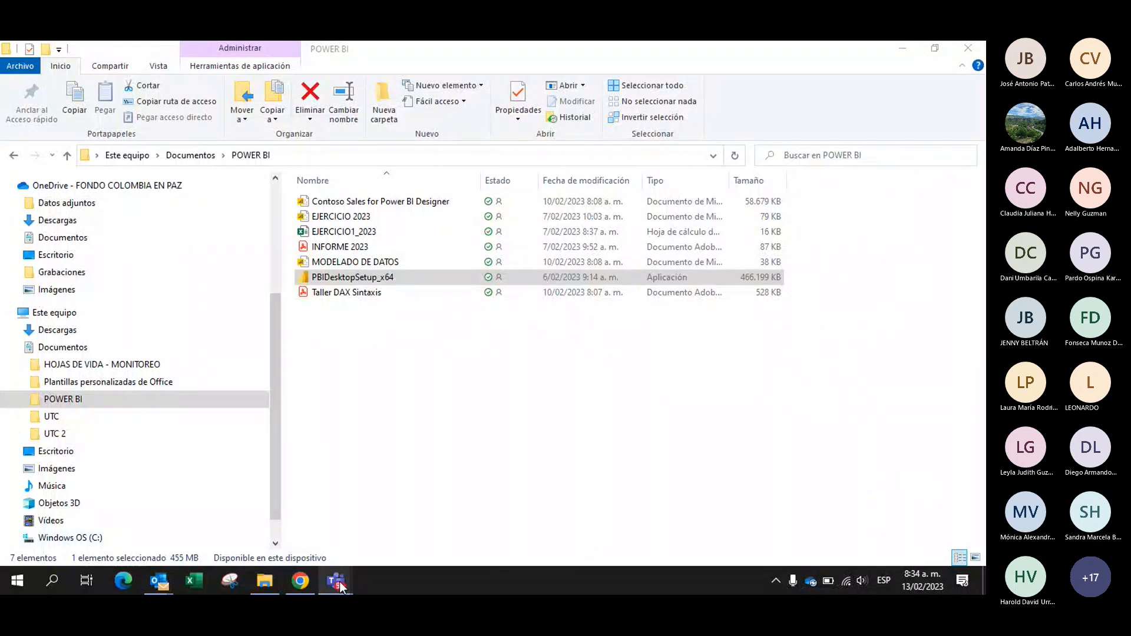
Switch to the CAPACITACION POWER BI meeting in Microsoft Teams to view the participants and meeting chat.
mouse_move(342, 585)
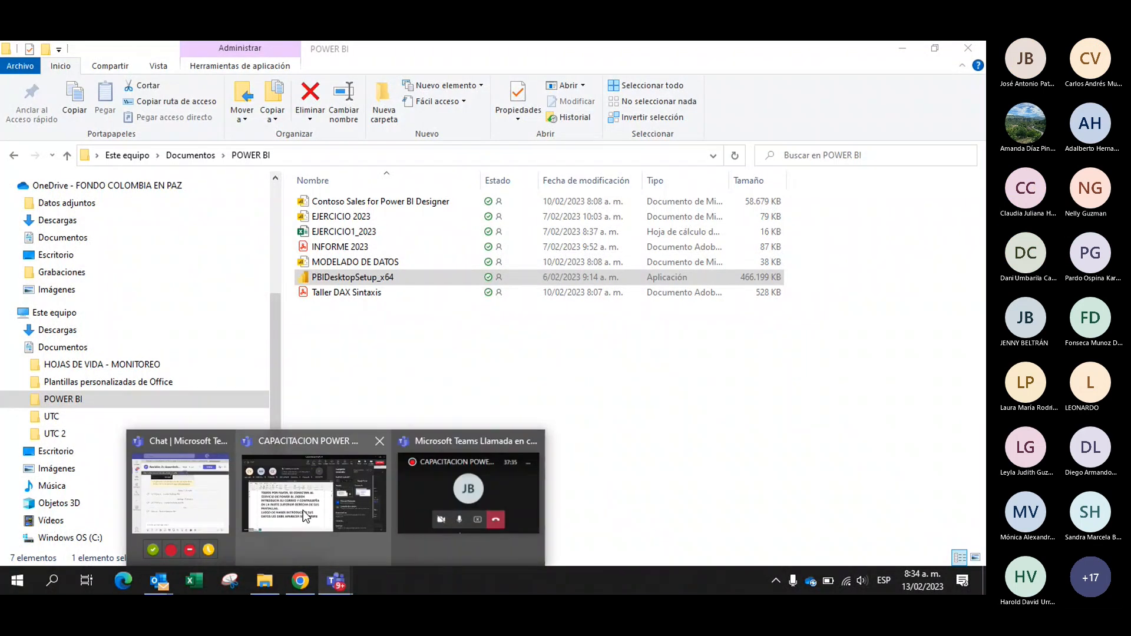
mouse_move(301, 512)
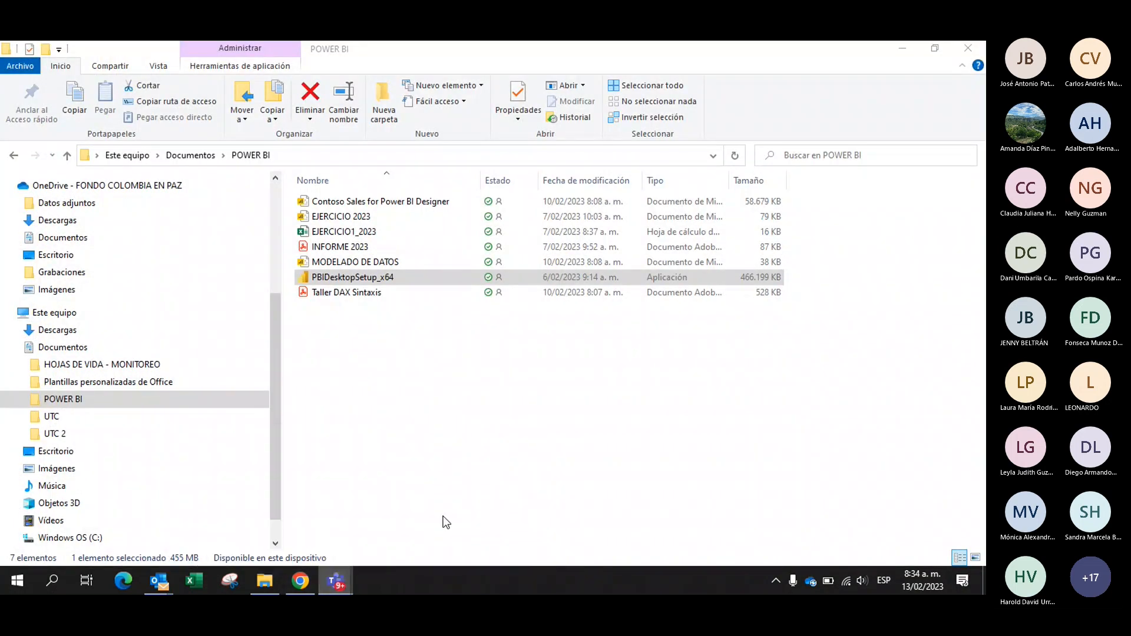
left_click(326, 588)
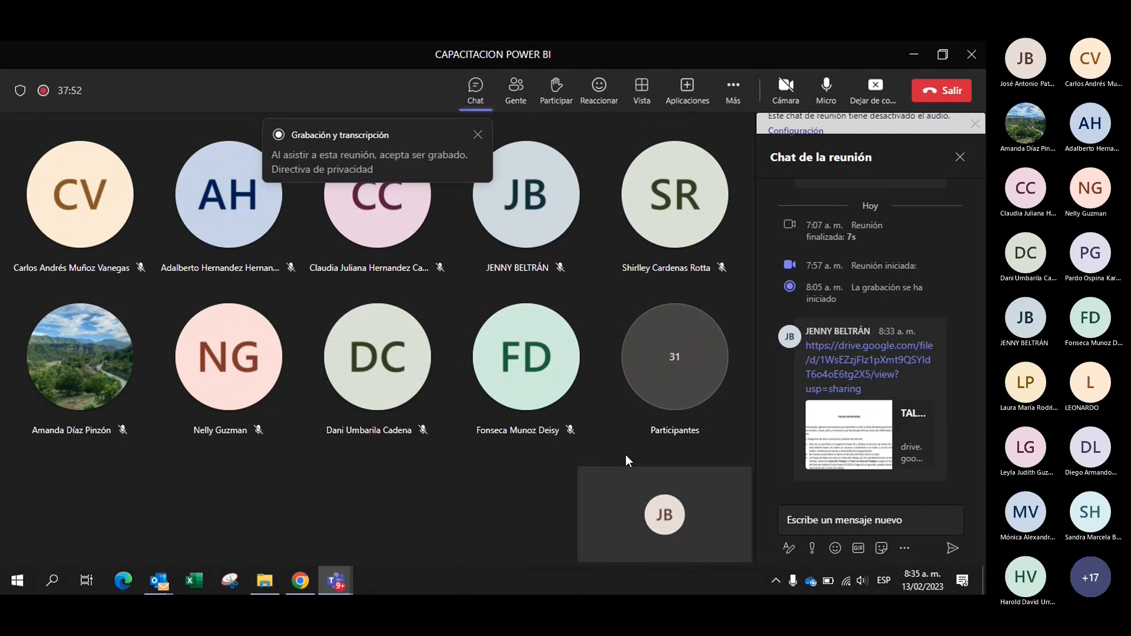
left_click_drag(716, 471, 507, 497)
left_click(502, 499)
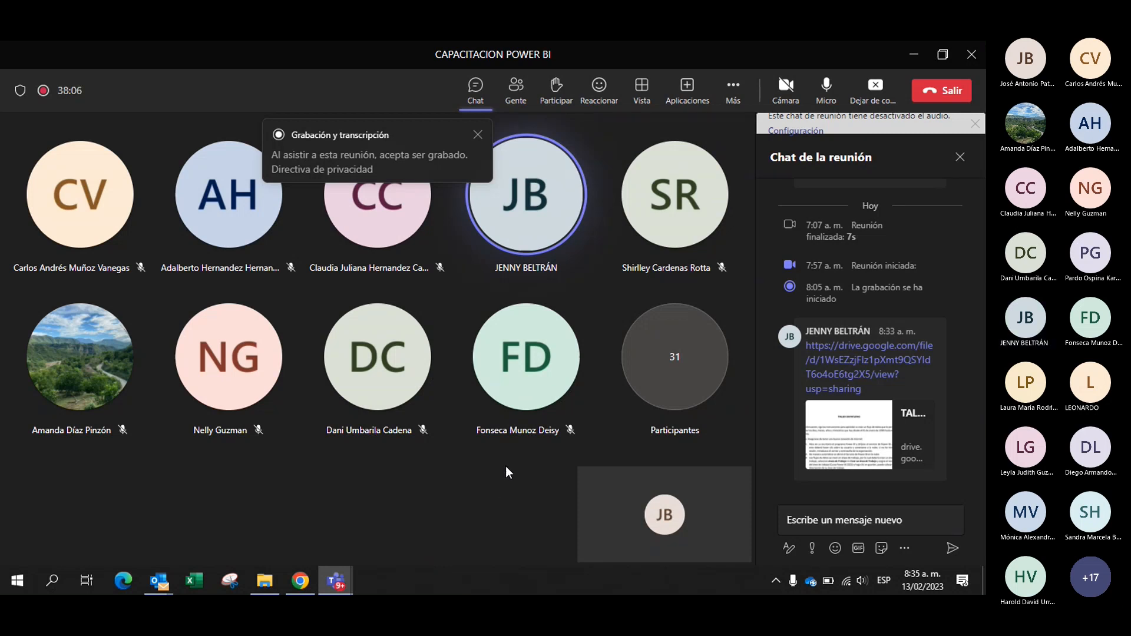
Switch to File Explorer, run PBIDesktopSetup_x64 from the POWER BI folder and advance the wizard to the repair or remove options.
left_click(265, 581)
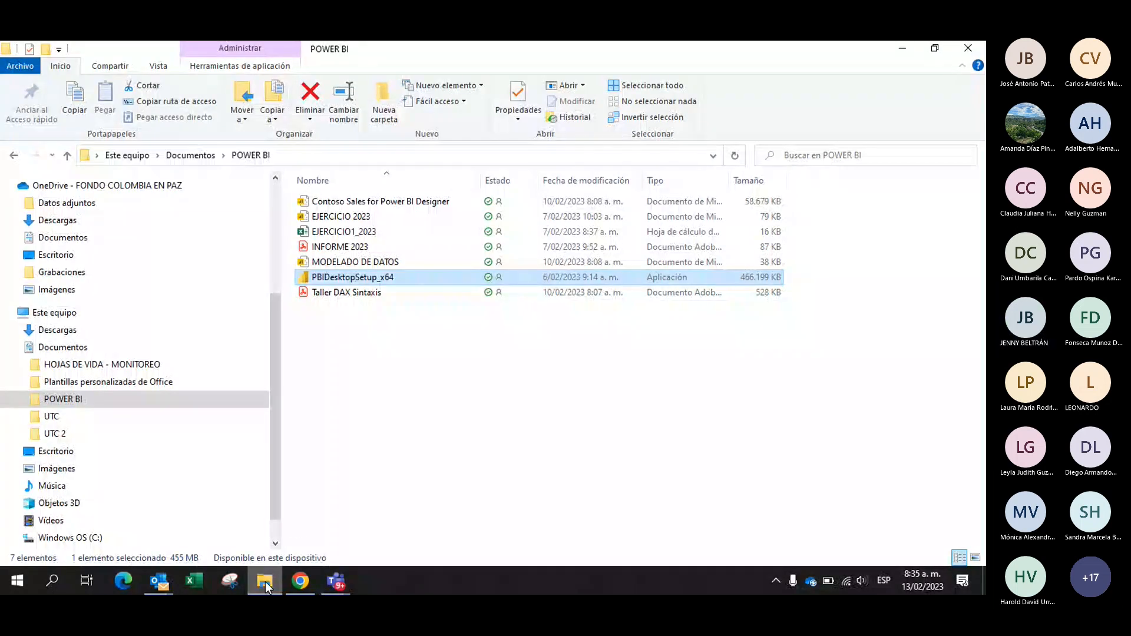
double_click(416, 276)
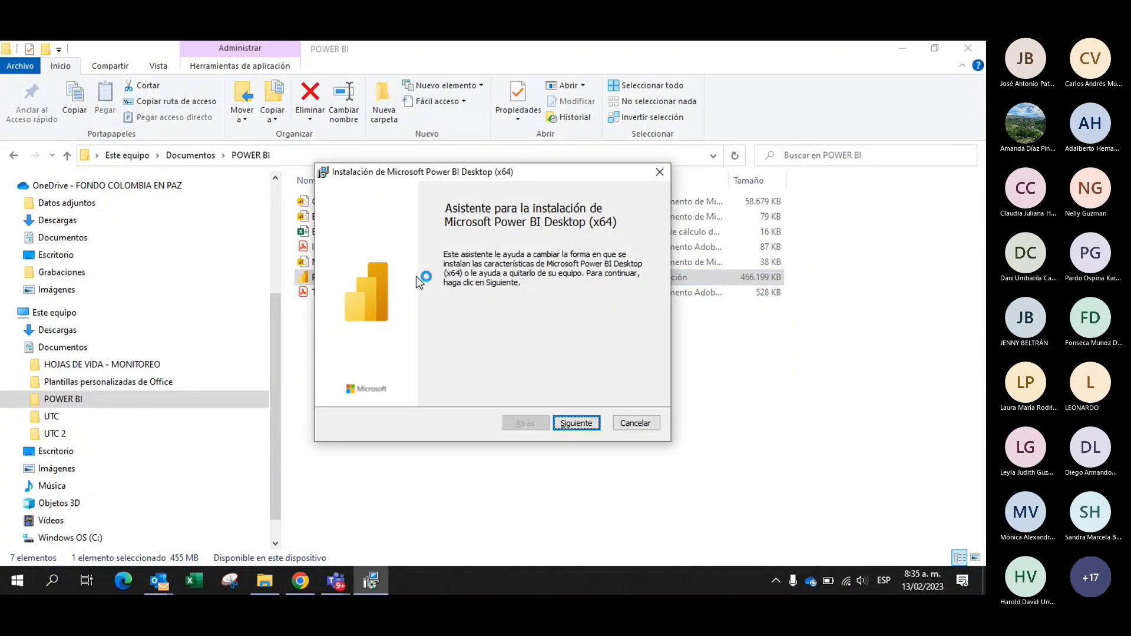
left_click(577, 423)
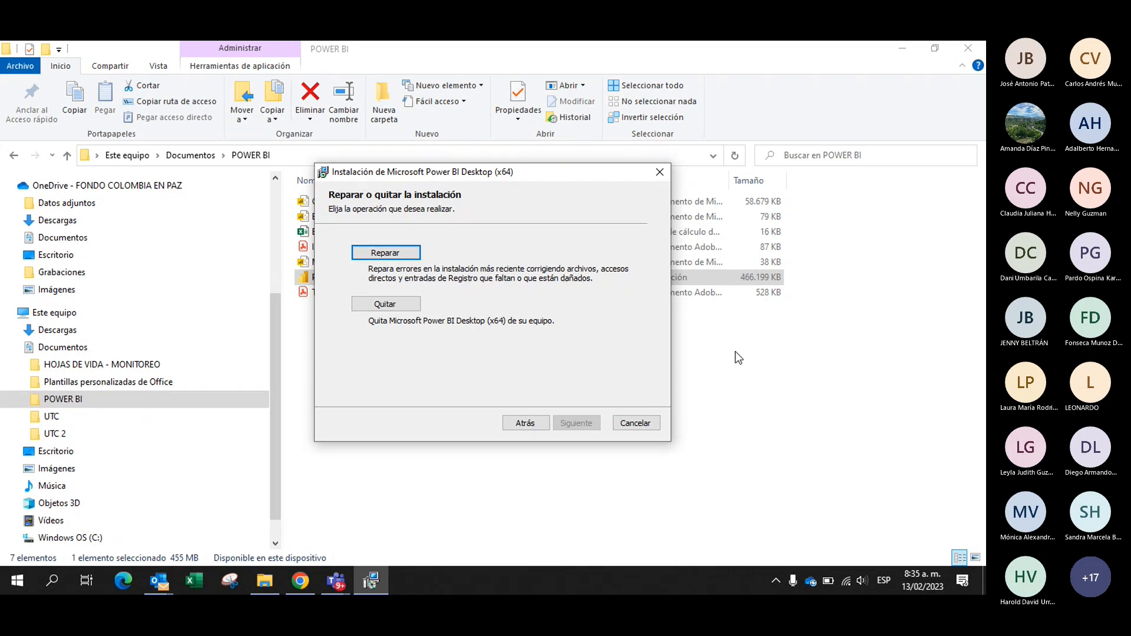
left_click(340, 588)
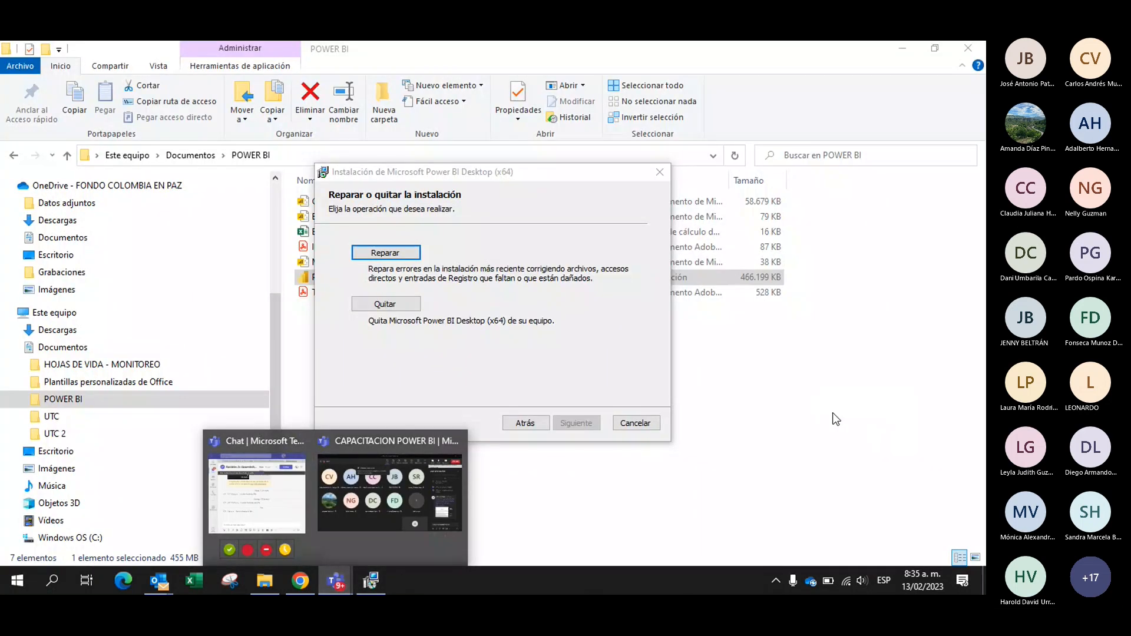
left_click(837, 419)
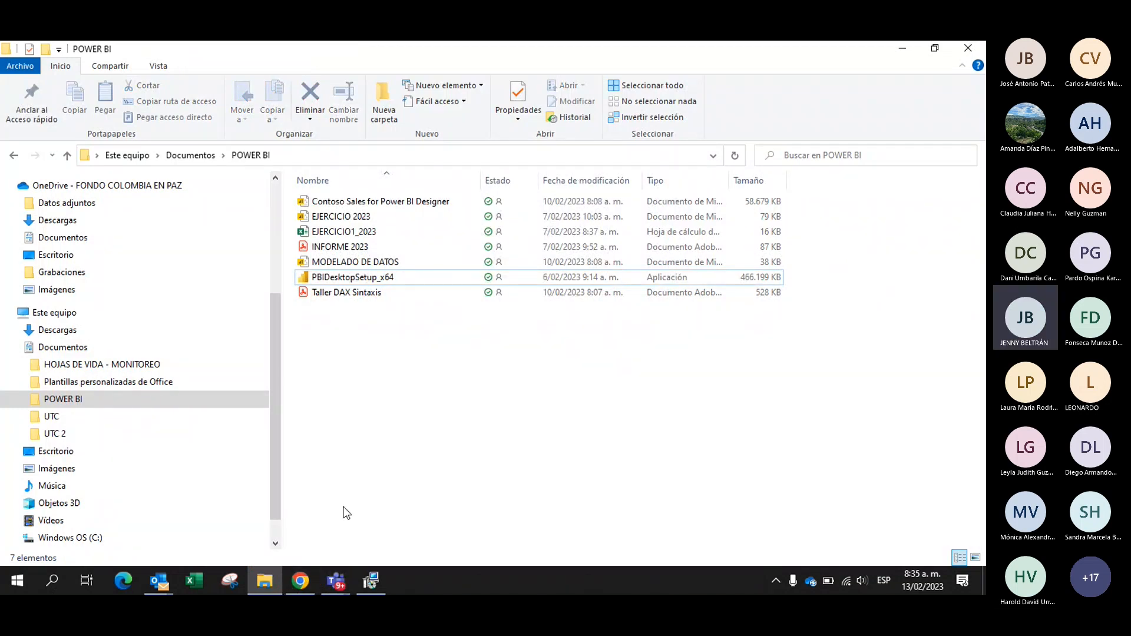
left_click(353, 276)
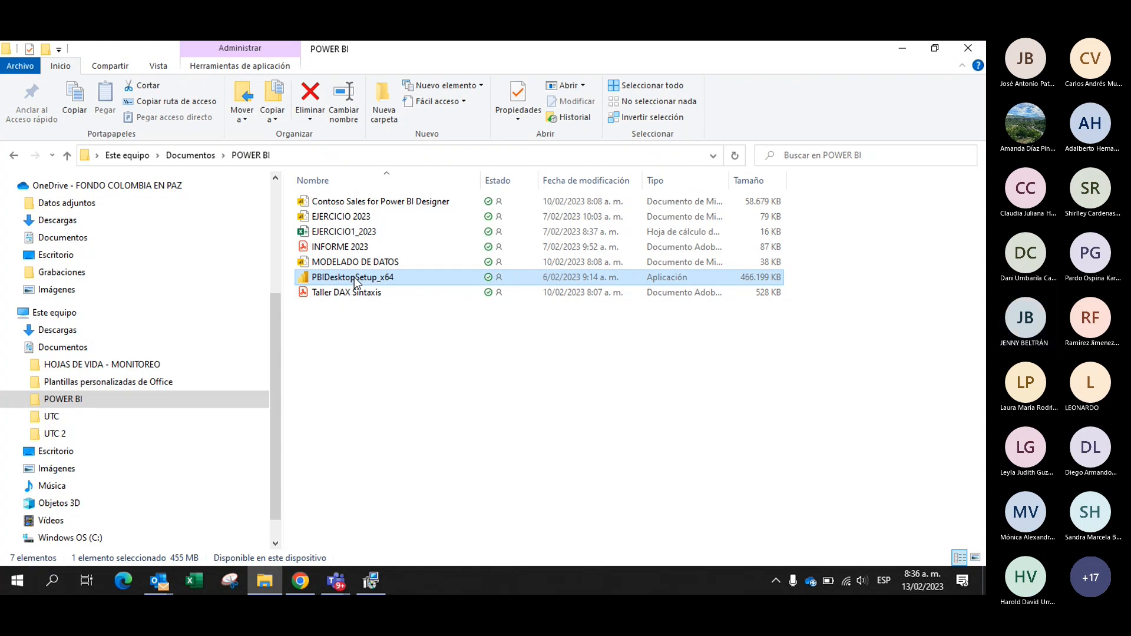
double_click(355, 278)
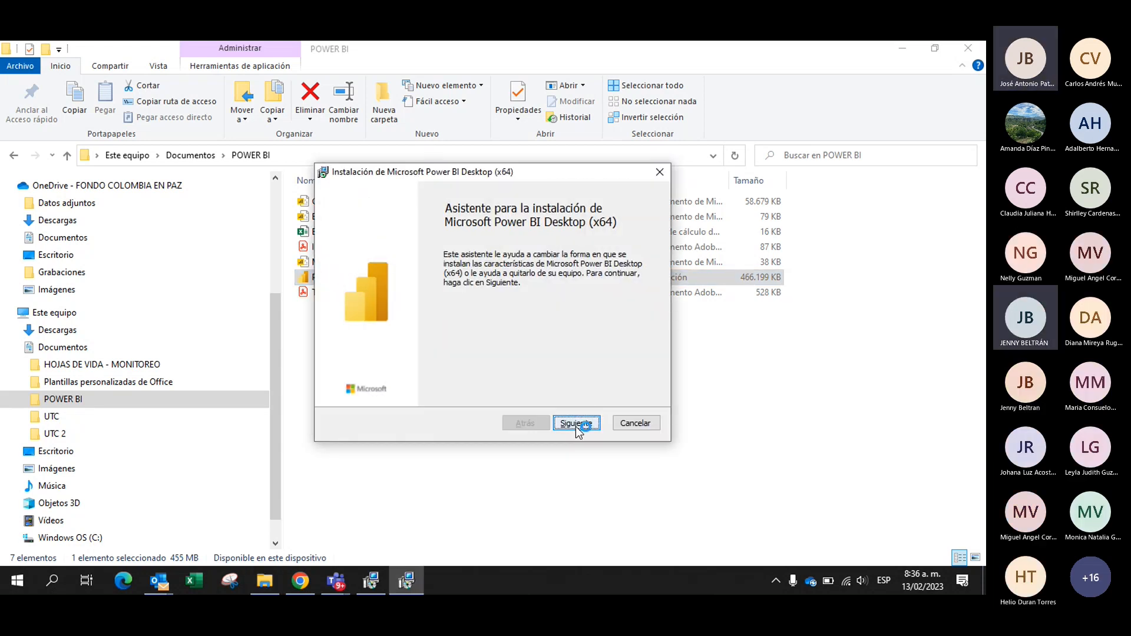
left_click(576, 424)
left_click(633, 423)
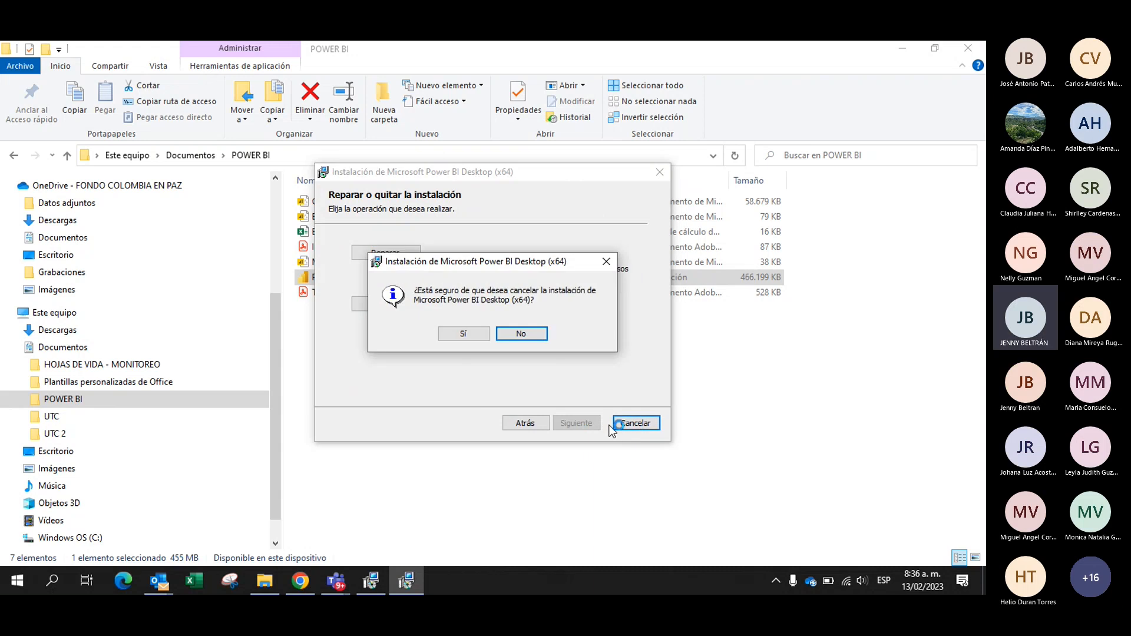
left_click(606, 261)
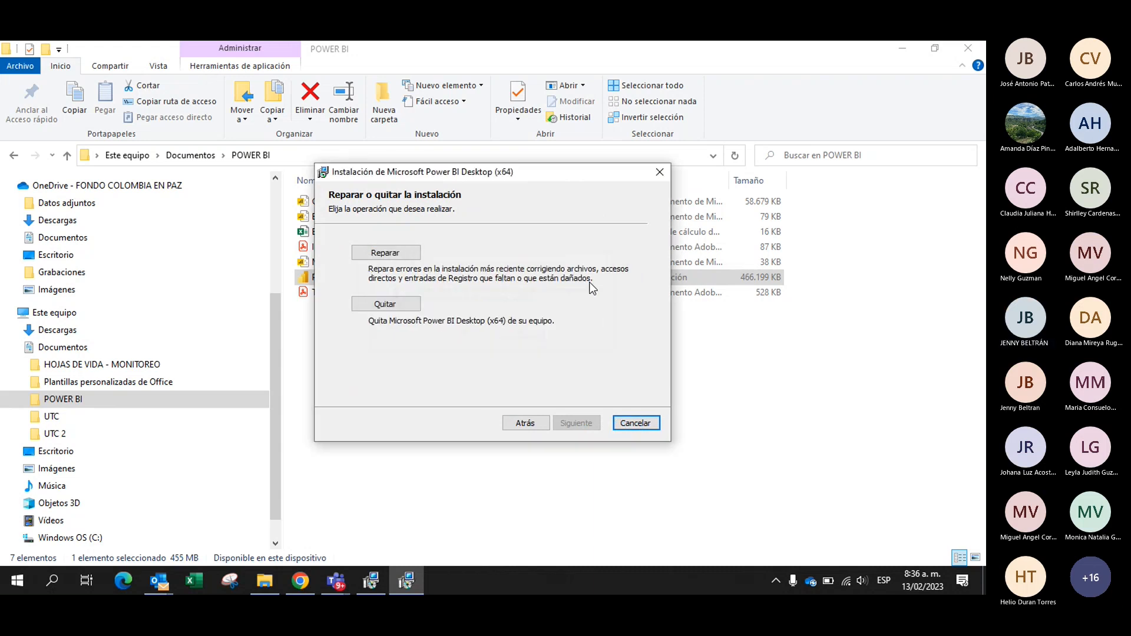
left_click(636, 422)
left_click(464, 333)
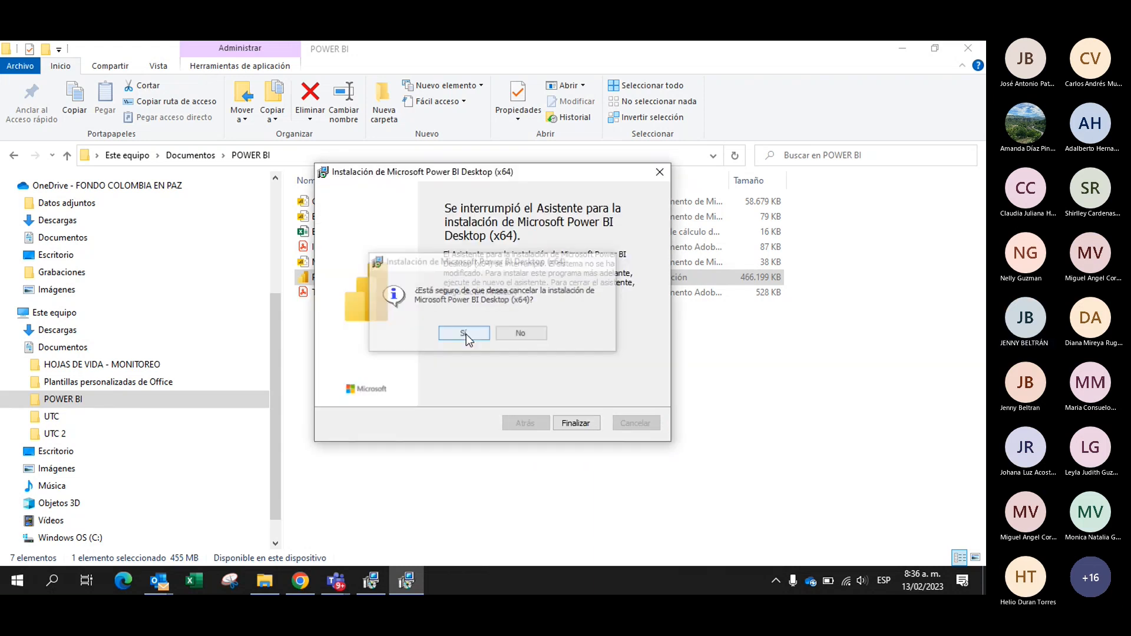
left_click(571, 424)
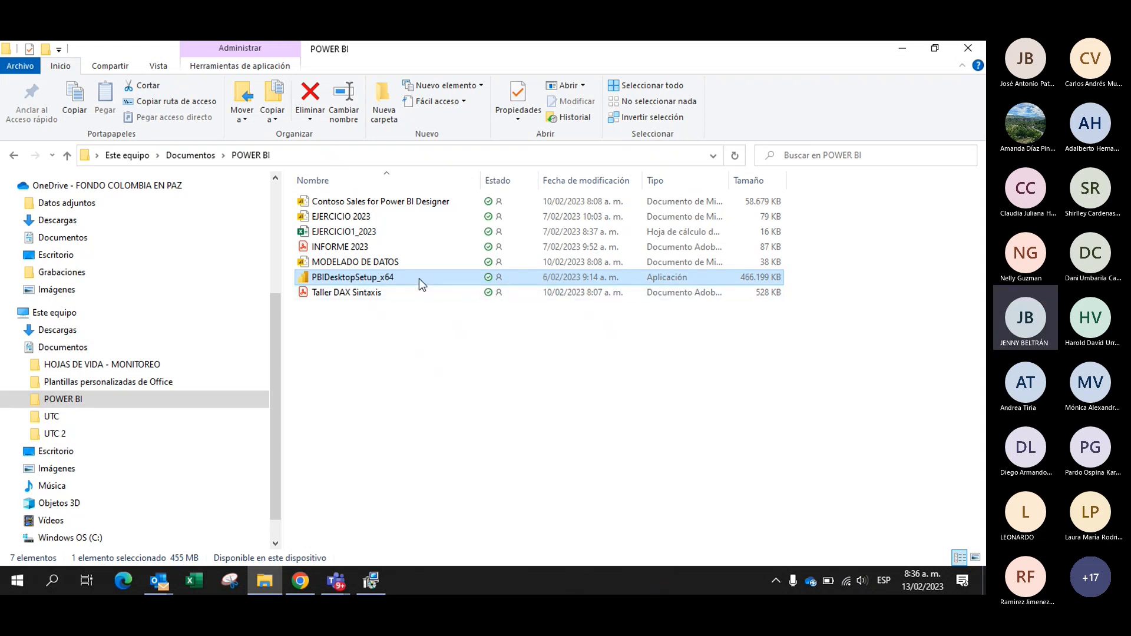
Run PBIDesktopSetup_x64 again and try to repair the Microsoft Power BI Desktop (x64) installation.
mouse_move(419, 278)
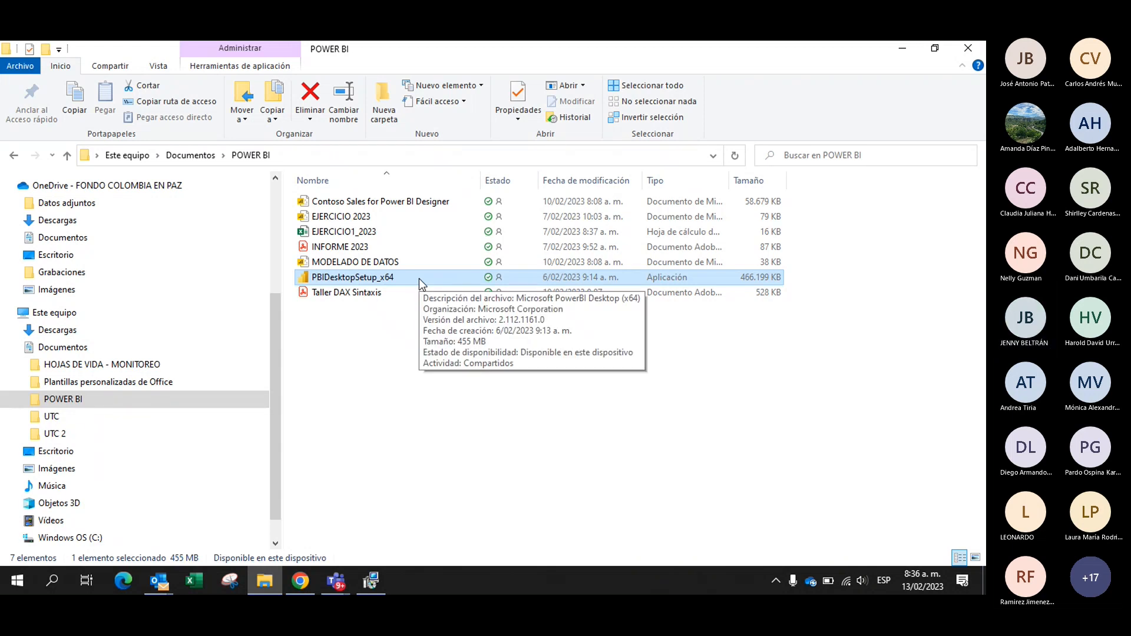
double_click(419, 278)
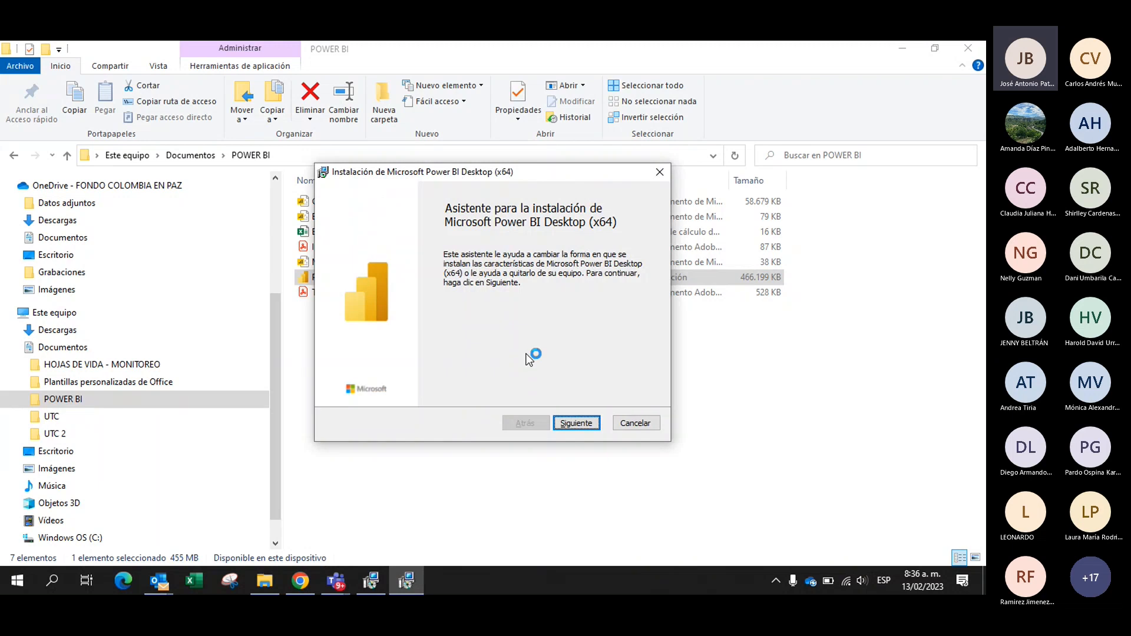
left_click(574, 425)
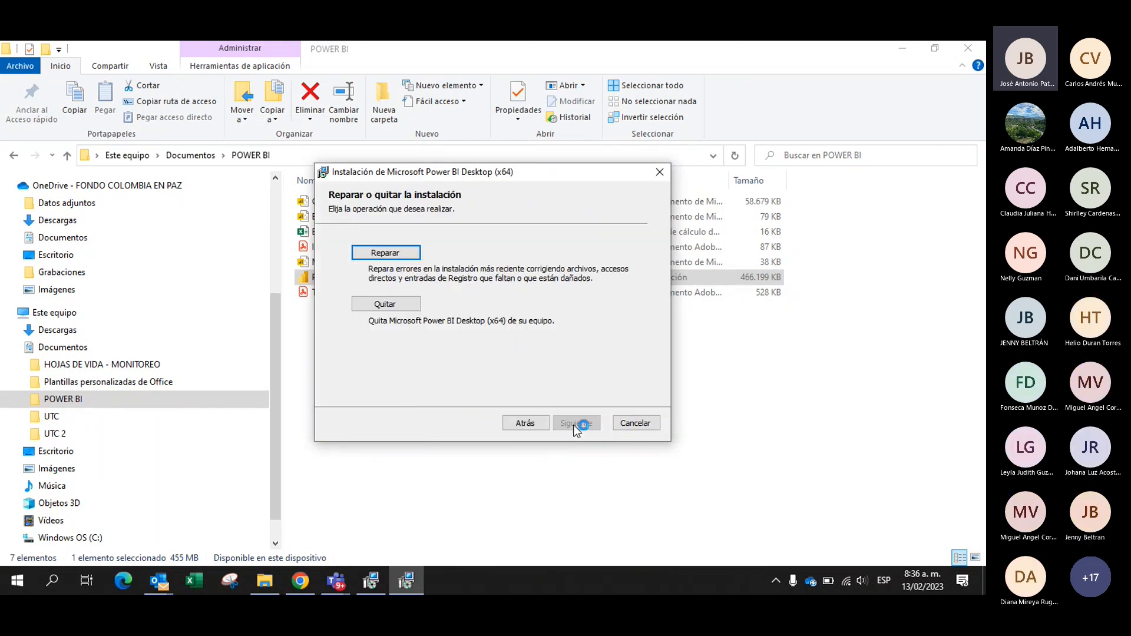
left_click(392, 253)
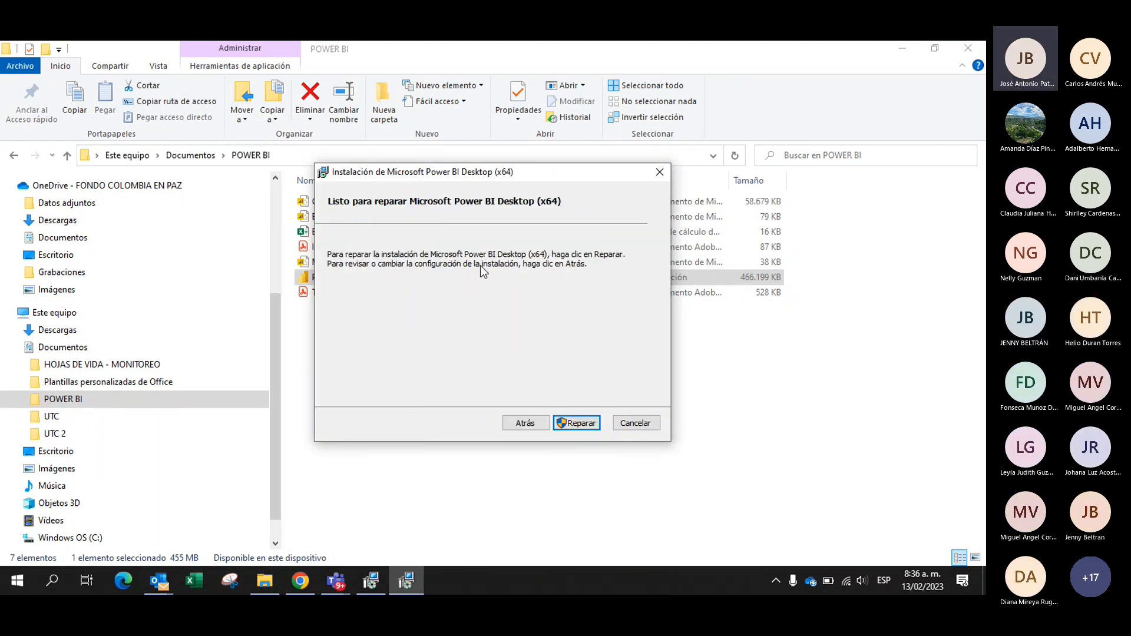
left_click(577, 424)
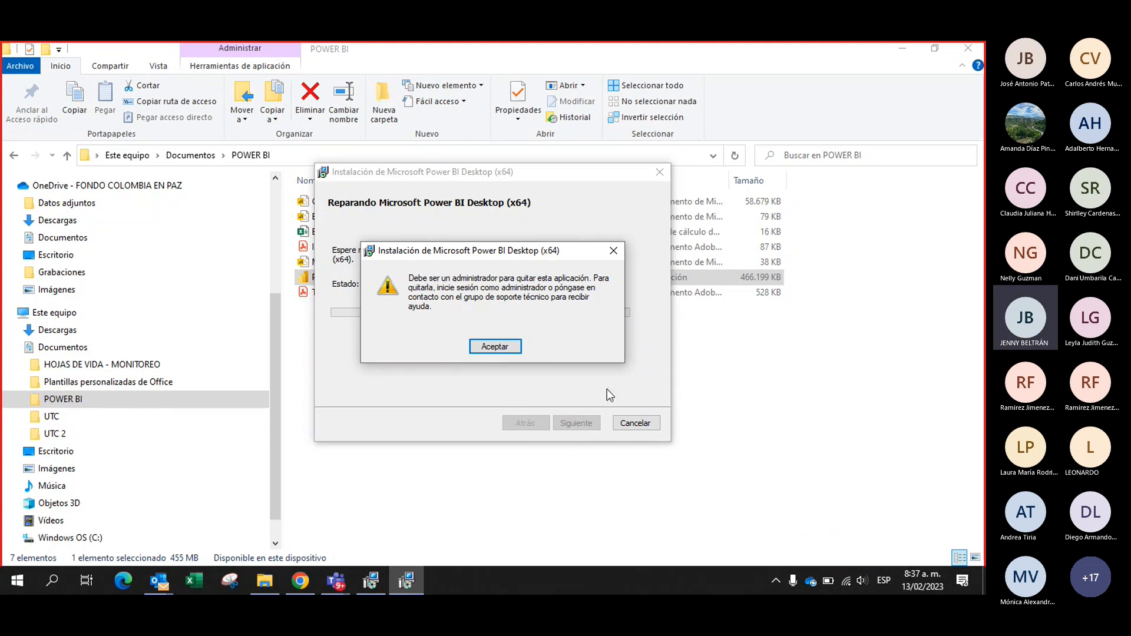
left_click(488, 347)
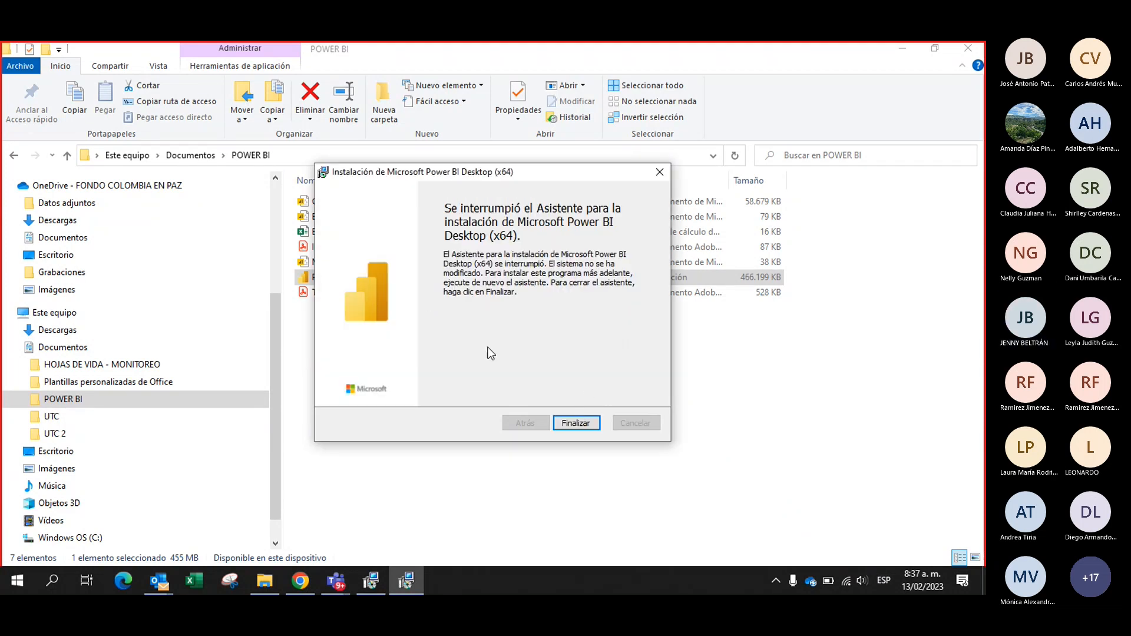
Finish the interrupted Power BI Desktop setup wizard and stop sharing the screen in the CAPACITACION POWER BI meeting in Microsoft Teams.
left_click(574, 427)
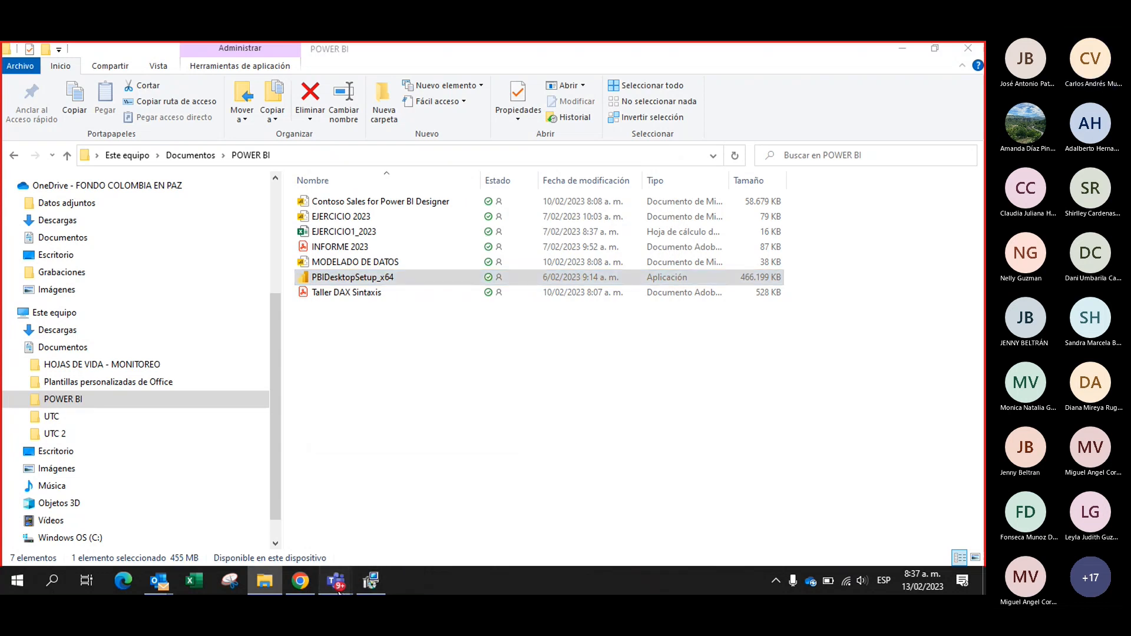
mouse_move(335, 581)
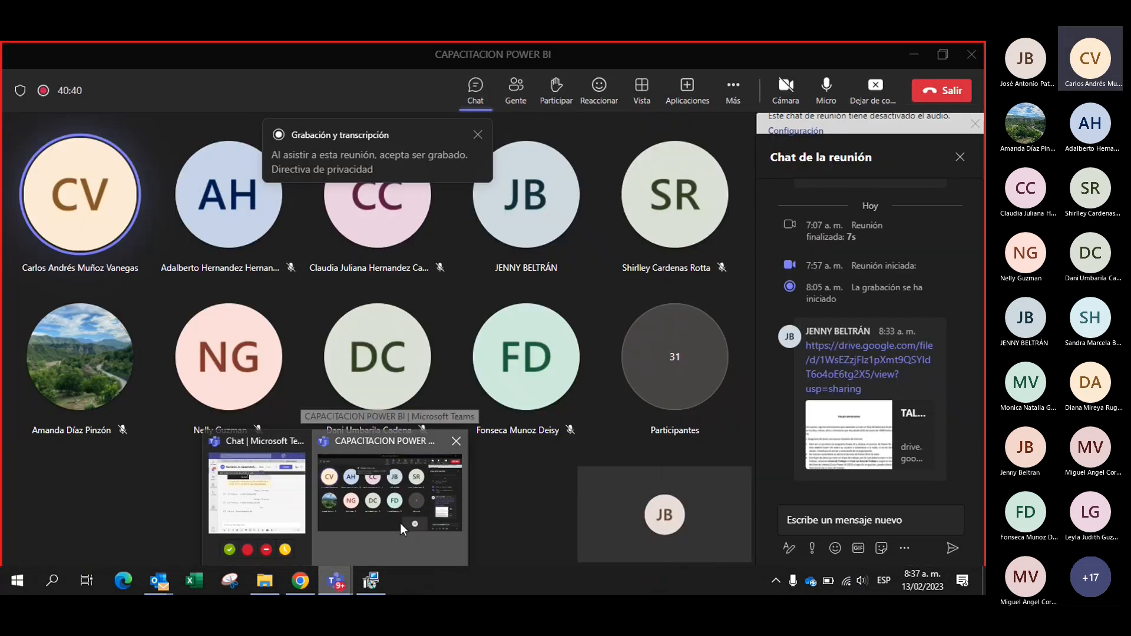
left_click(400, 523)
left_click(875, 88)
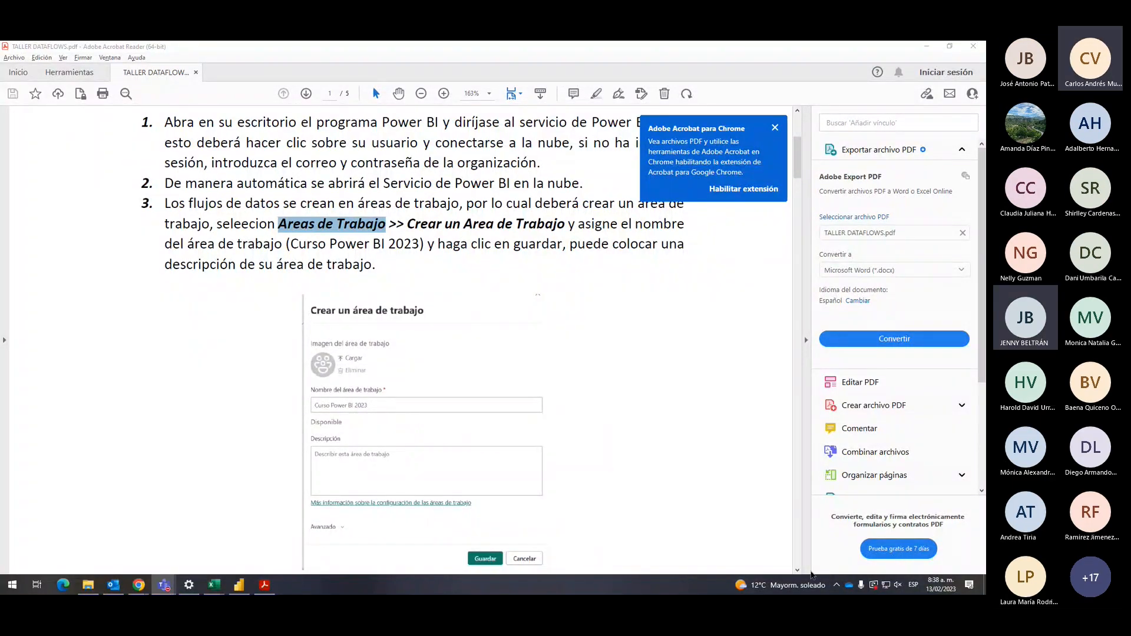
Switch to Power BI Desktop and open the Power BI service from the signed-in account's details.
left_click(239, 584)
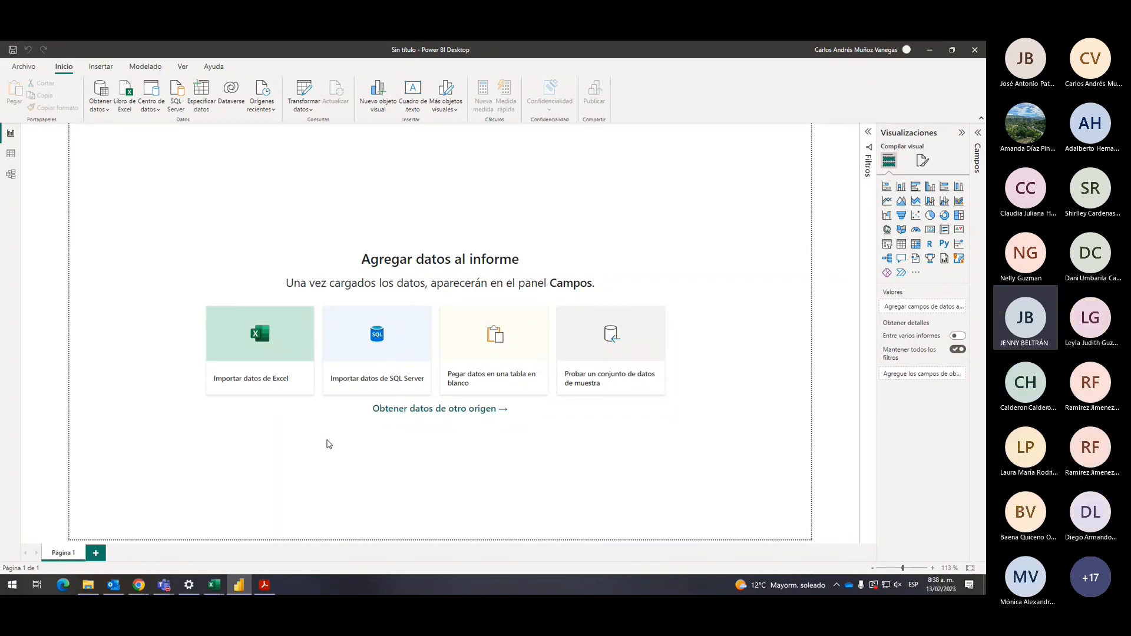
left_click(836, 52)
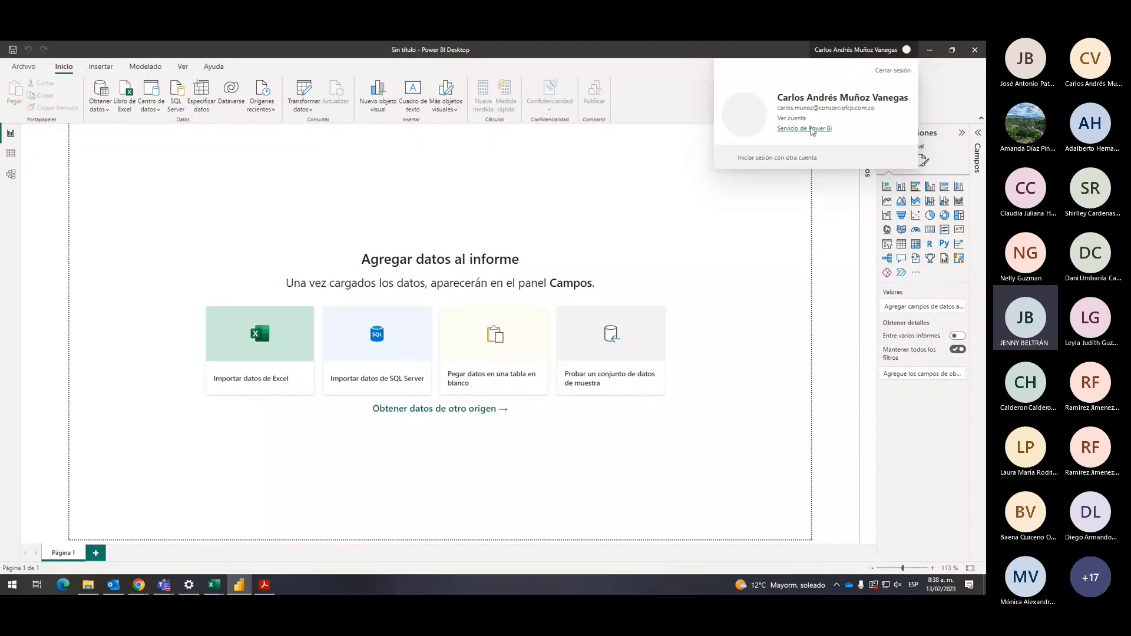
left_click(812, 129)
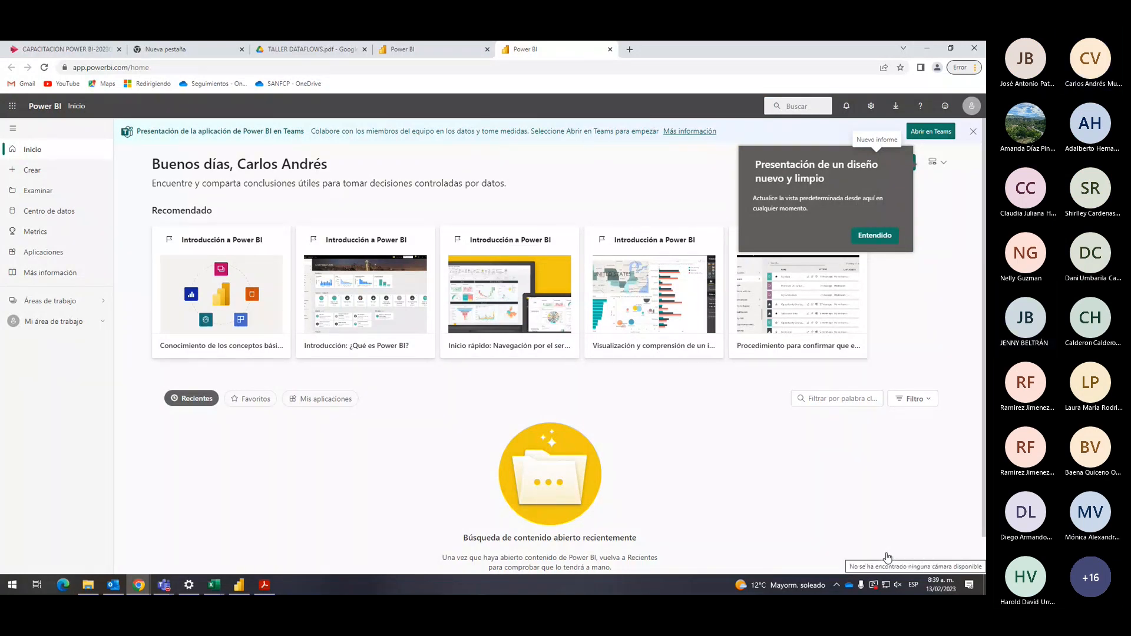
Show the workspace list in the Power BI service and consult the workspace creation instructions in TALLER DATAFLOWS.pdf in Adobe Acrobat Reader.
left_click(99, 303)
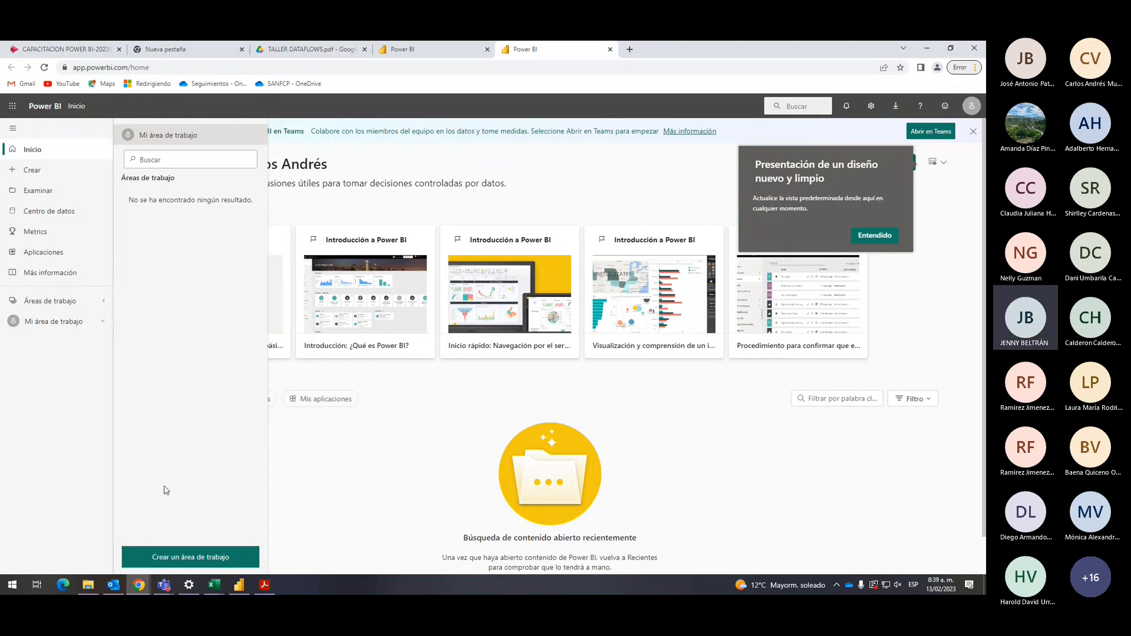
key("alt+Tab")
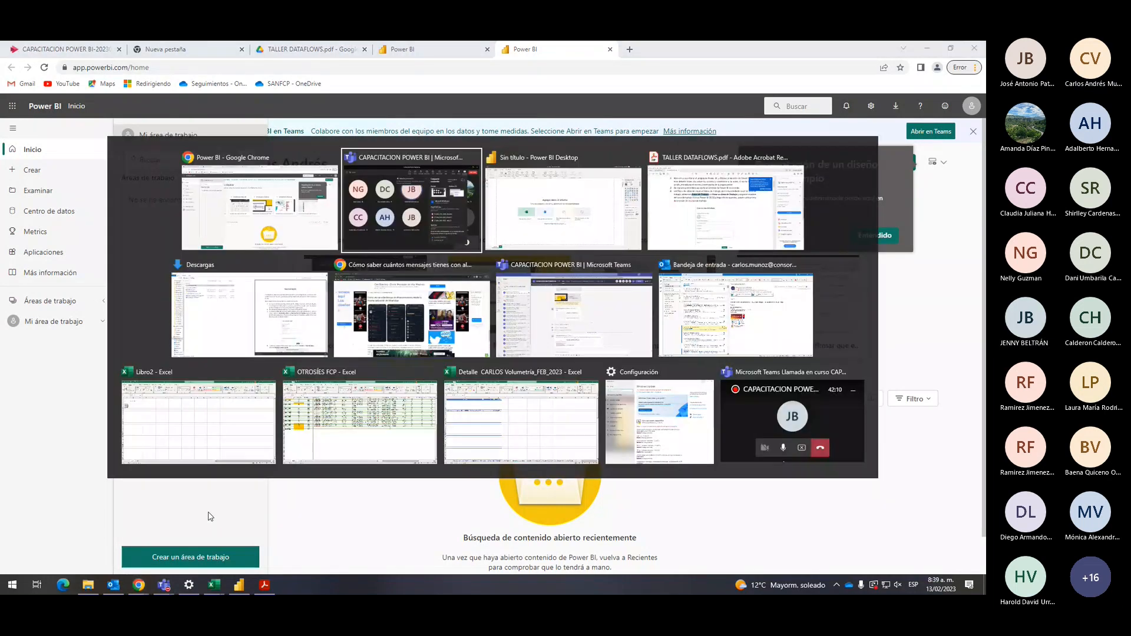
key("alt+Tab")
key("alt+Tab")
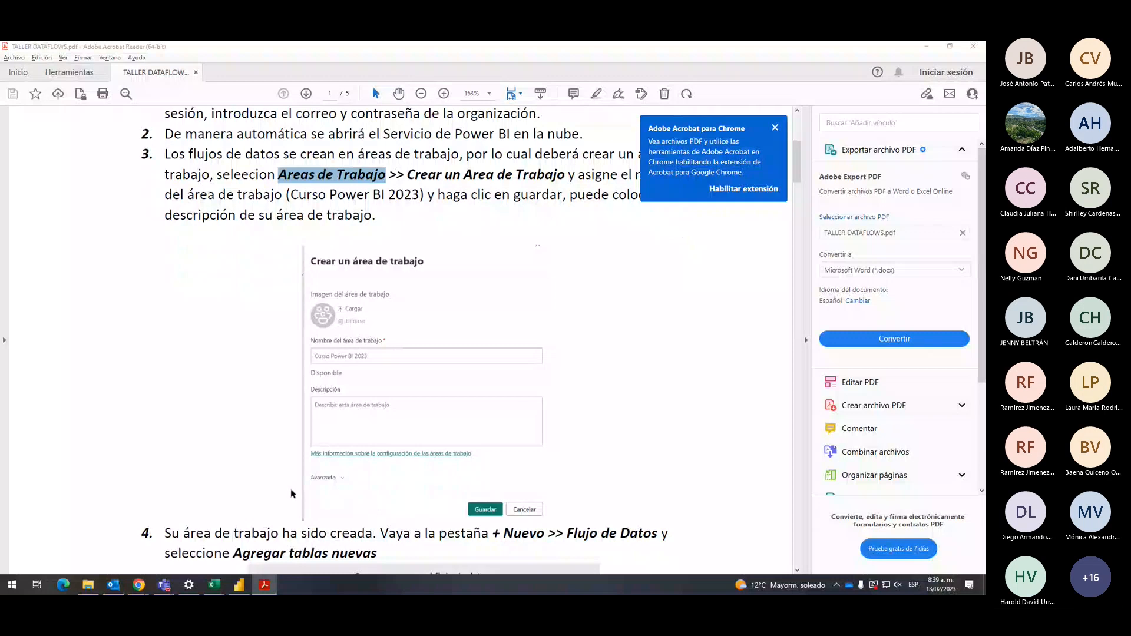
Return to the Power BI service in Chrome, start creating a workspace and activate the free 60-day Power BI Pro trial.
left_click(139, 584)
left_click(218, 554)
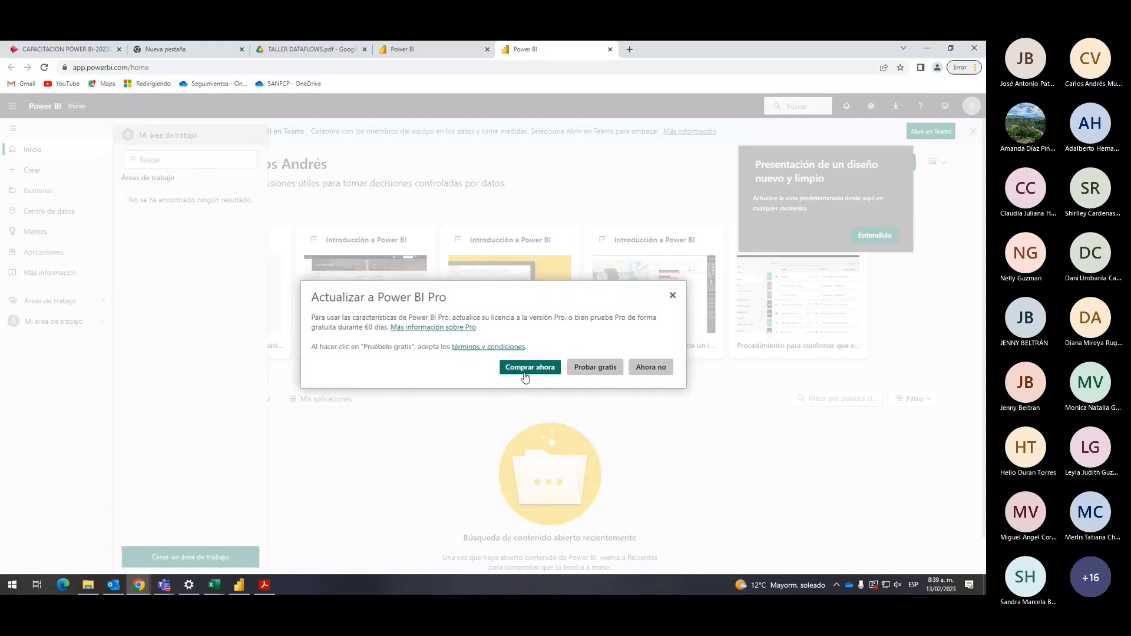
left_click(595, 367)
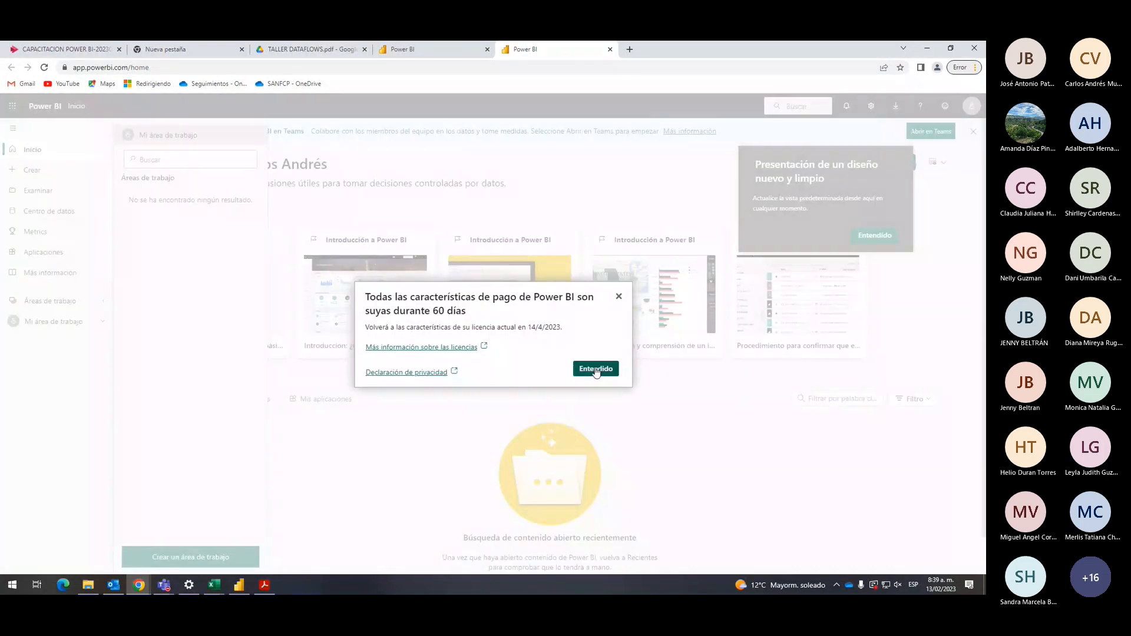
left_click(594, 368)
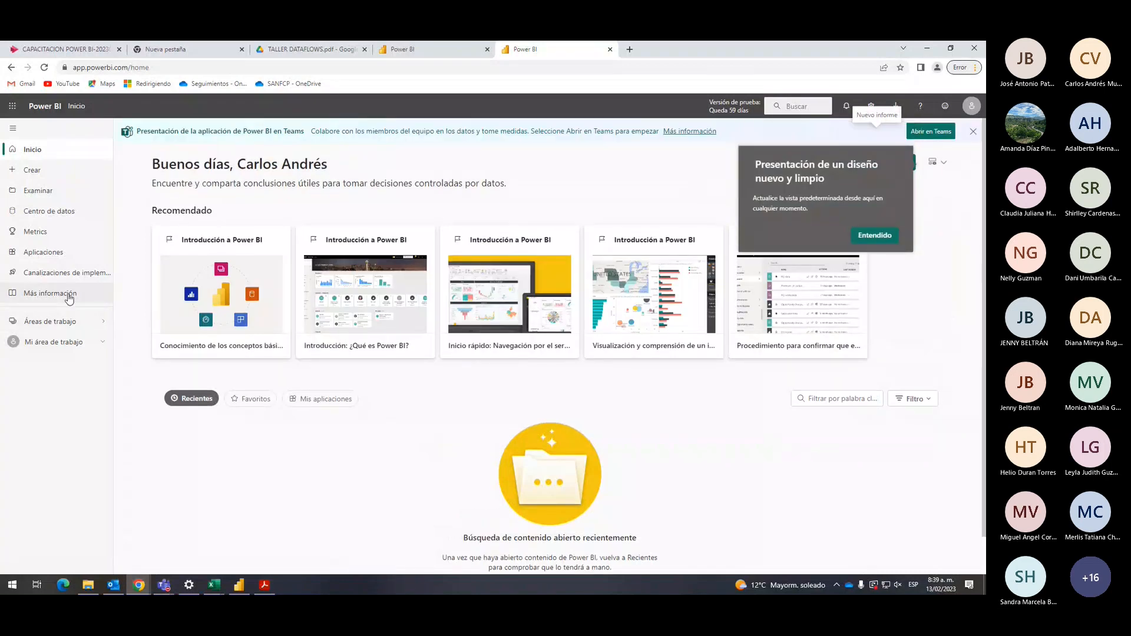
Dismiss the new-design notice and create a workspace named Curso-Power BI 2023 with no description.
left_click(53, 321)
left_click(194, 554)
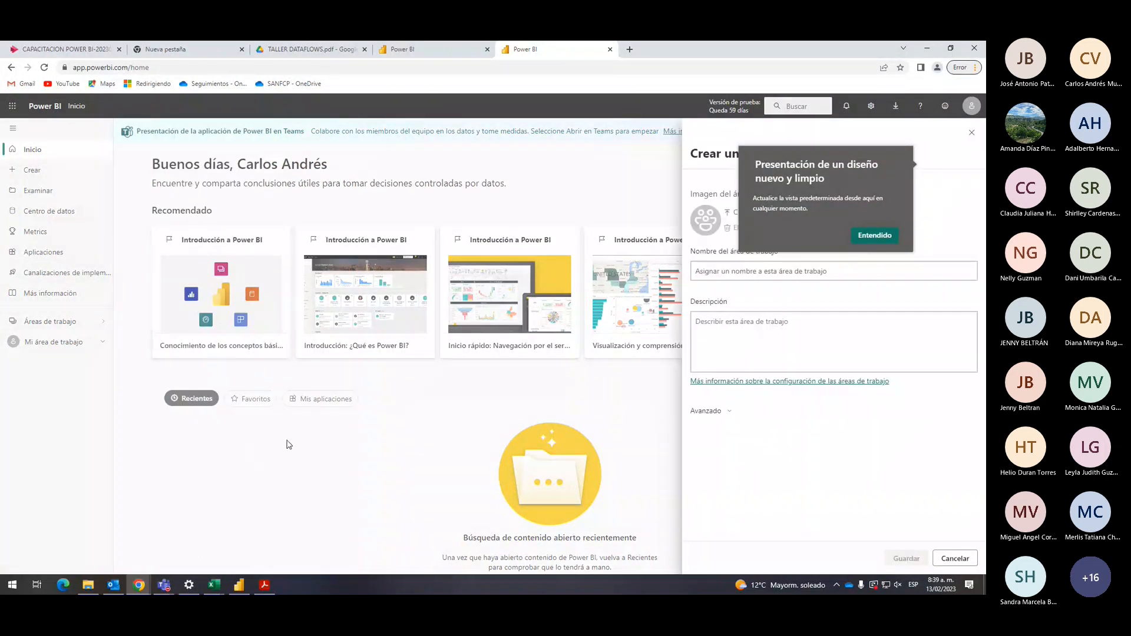
left_click(876, 236)
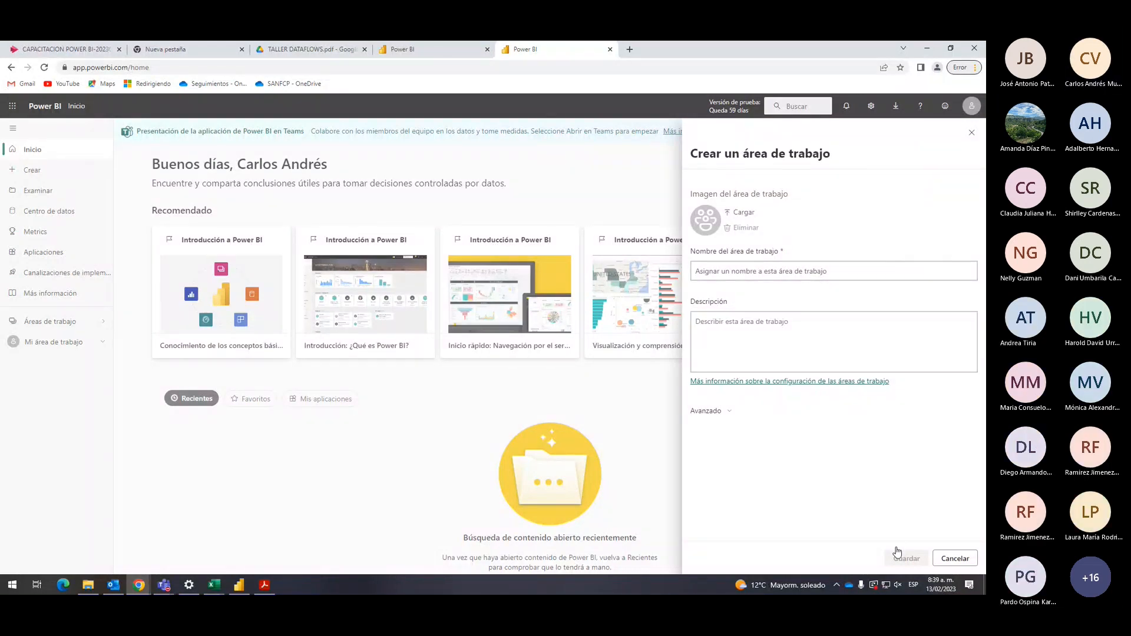
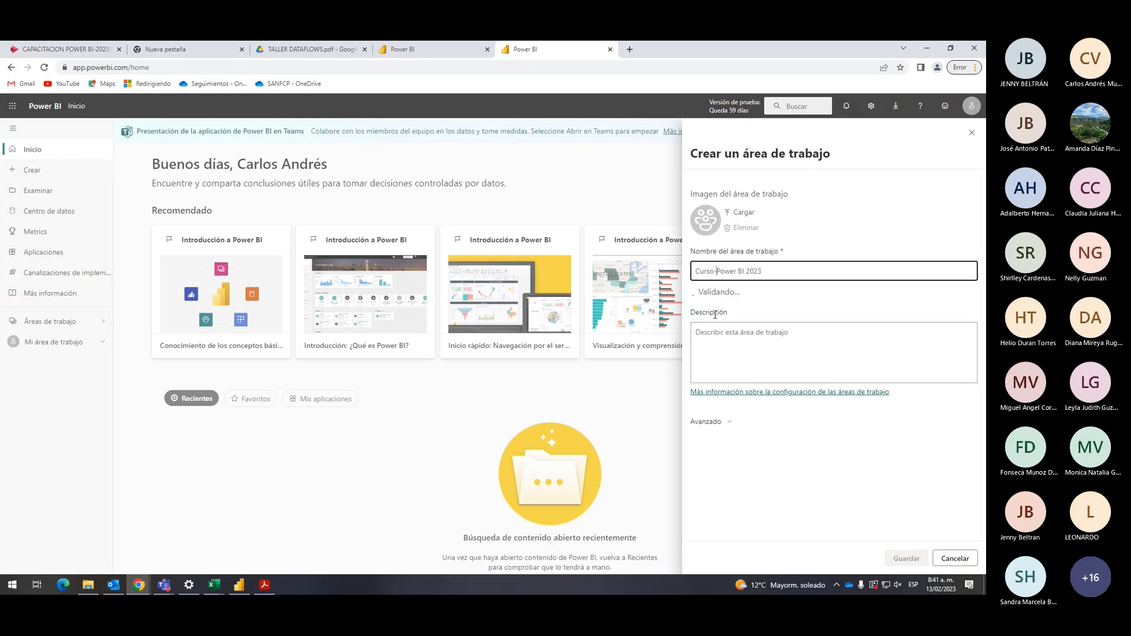
left_click(729, 345)
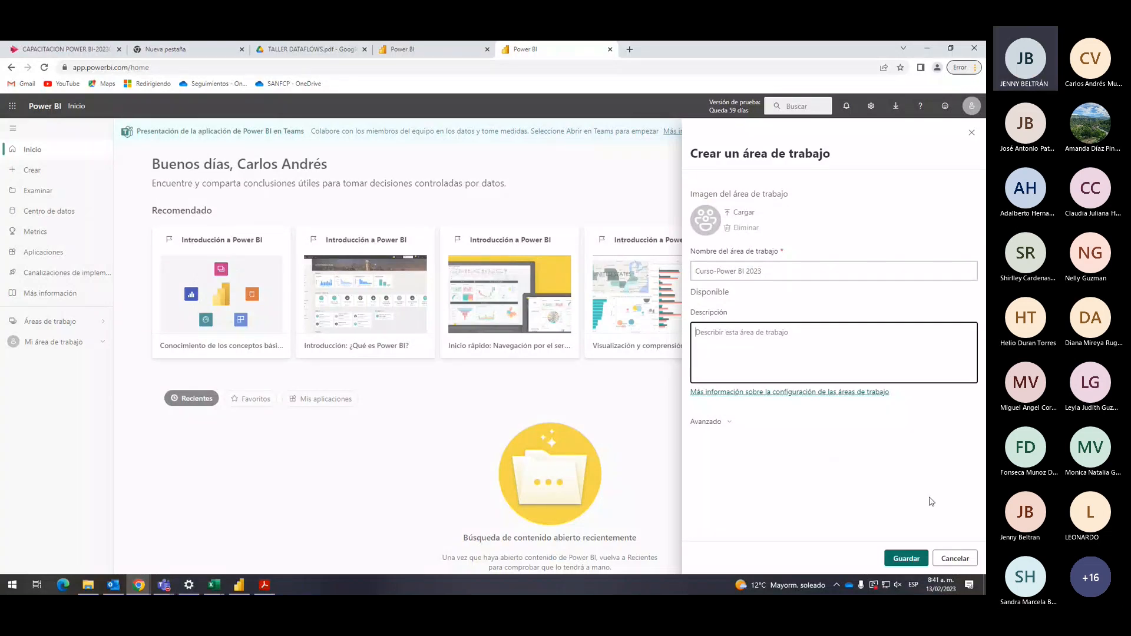
left_click(908, 564)
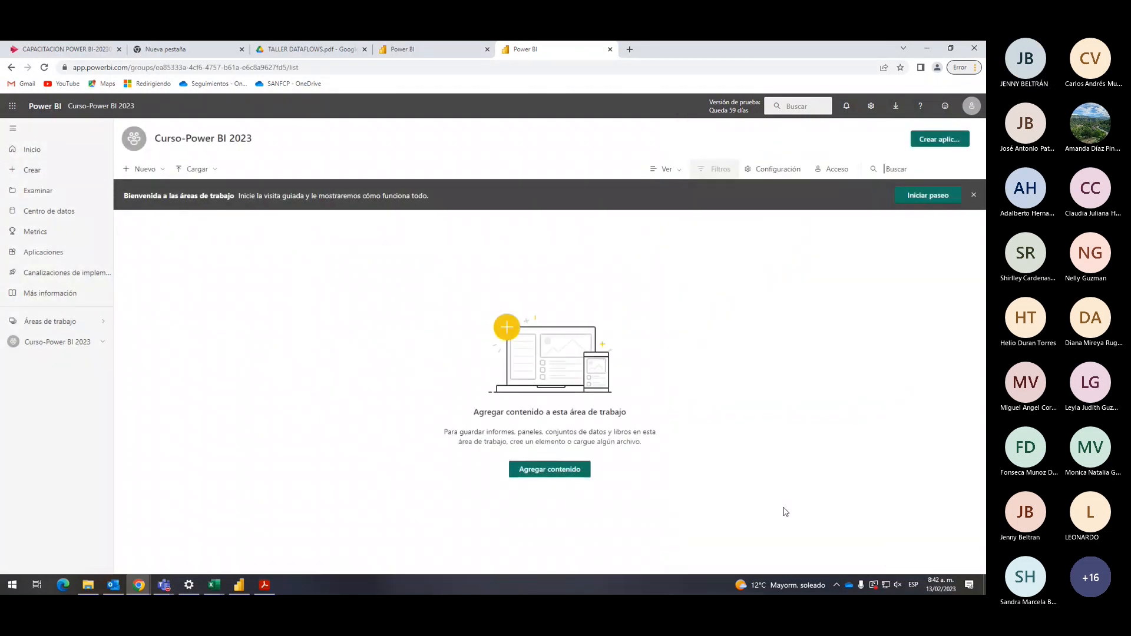
left_click(173, 586)
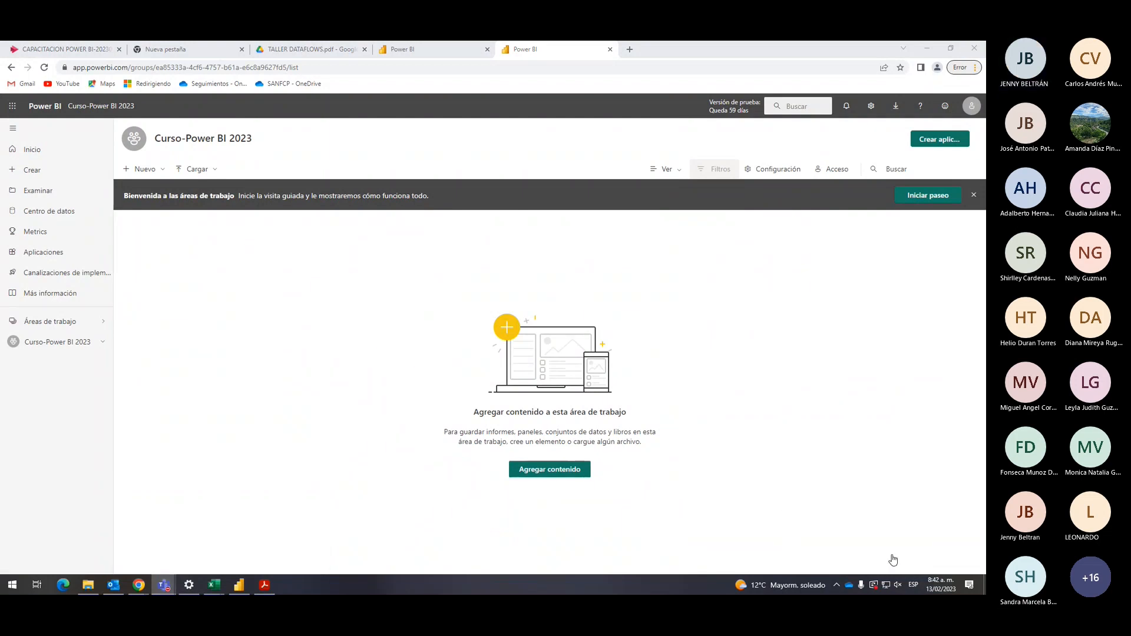
left_click(962, 496)
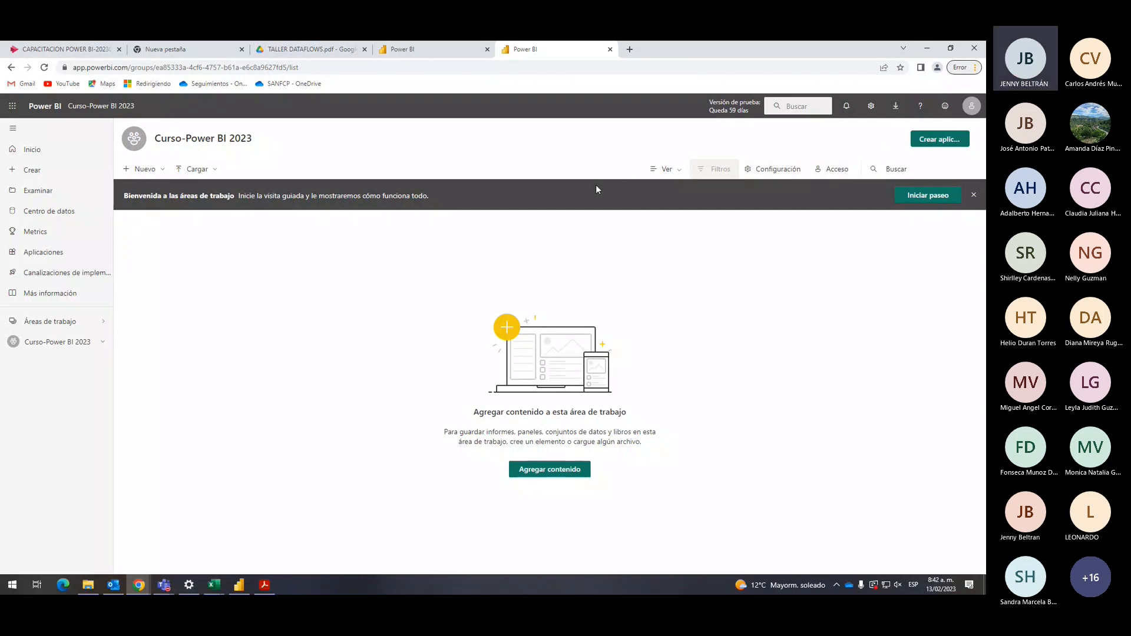
Start a new dataflow in the Curso-Power BI 2023 workspace and choose to define it by adding new tables.
left_click(162, 171)
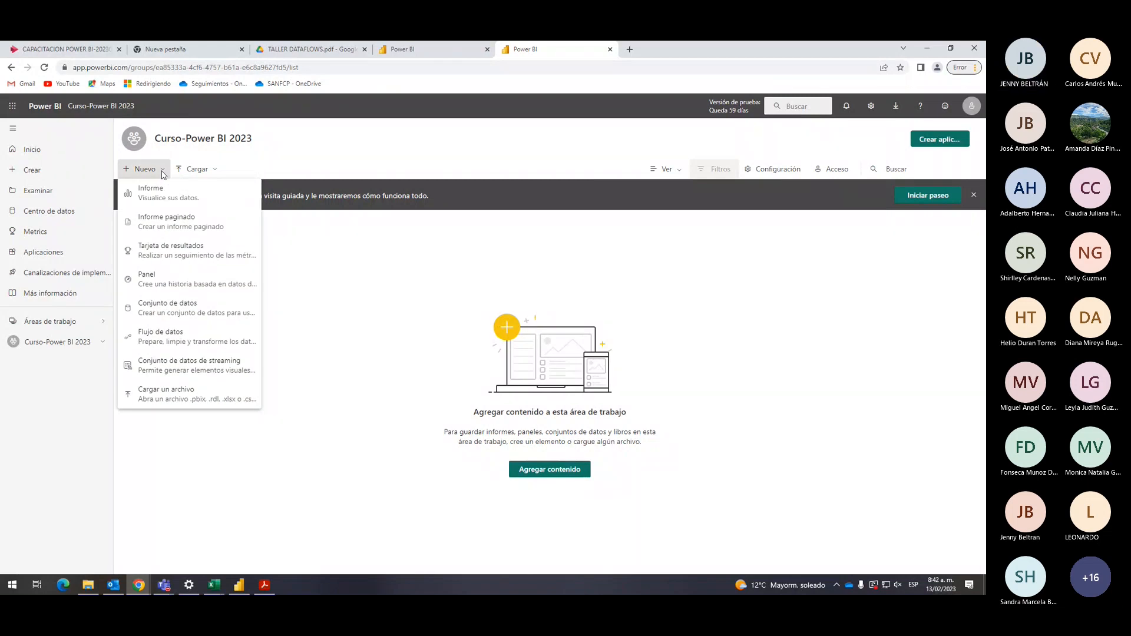
left_click(174, 336)
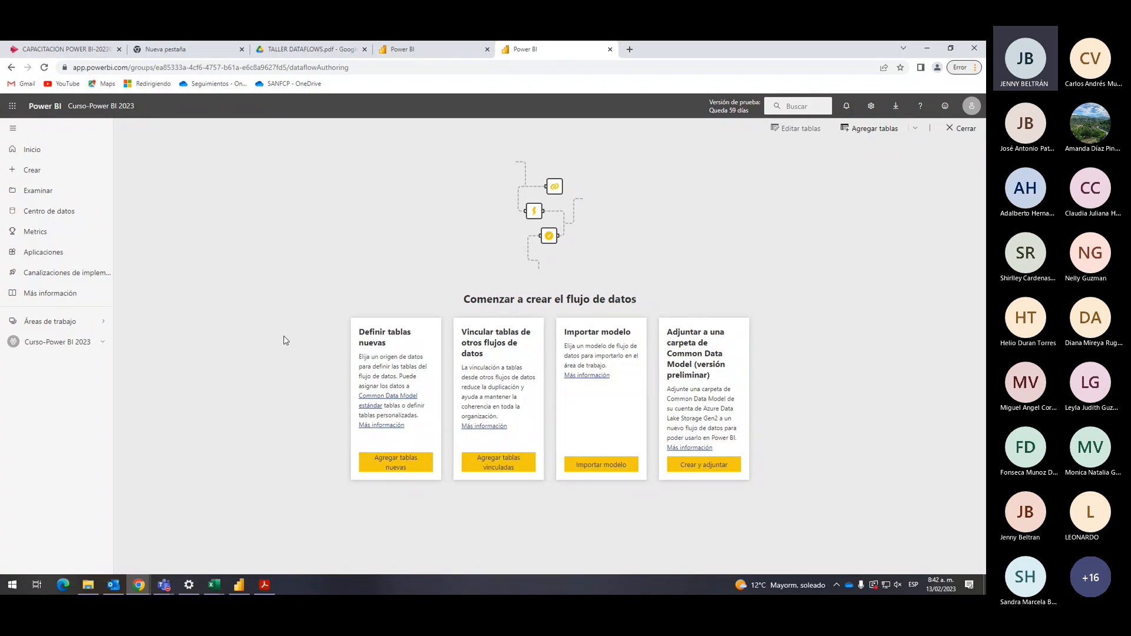
left_click(409, 467)
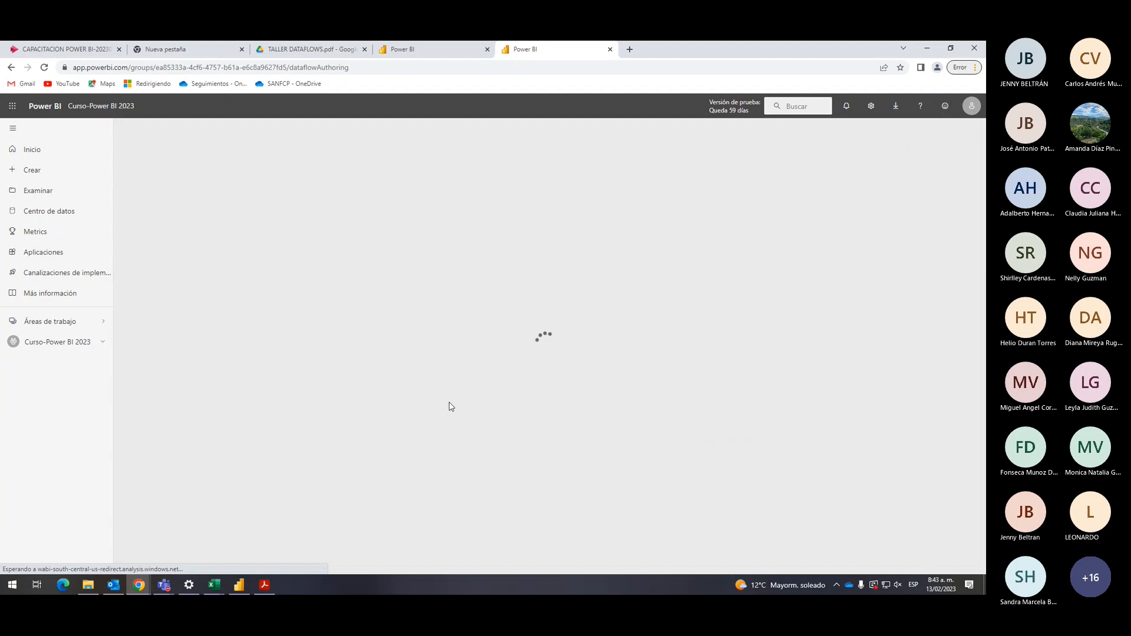
mouse_move(169, 589)
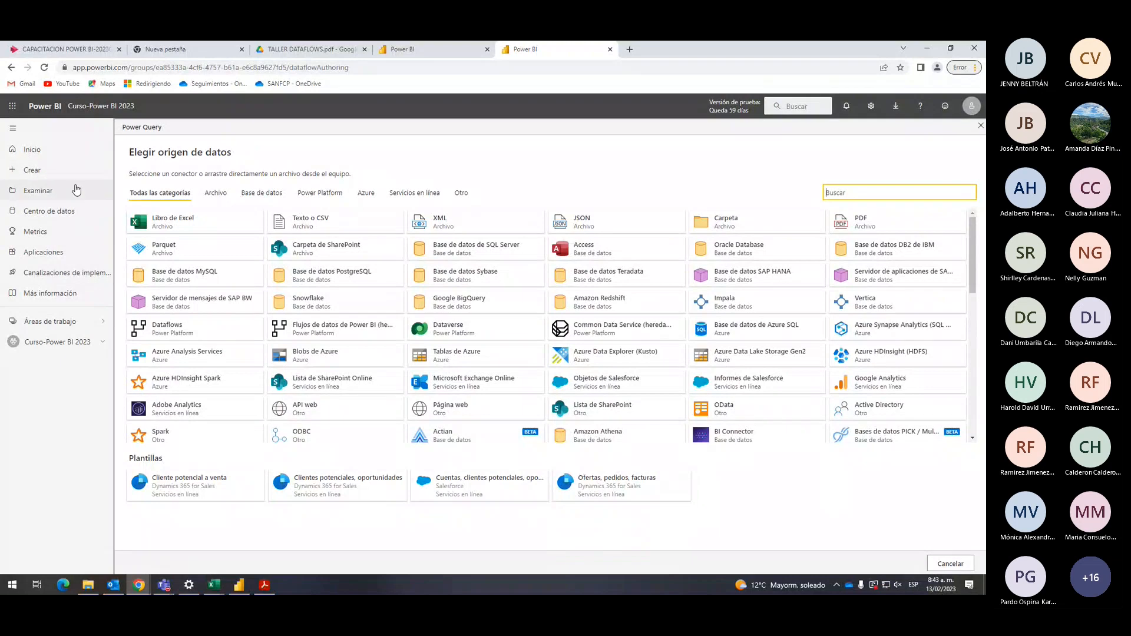
Show where the Curso-Power BI 2023 workspace appears in the workspace list and return to the data source selection.
left_click(73, 321)
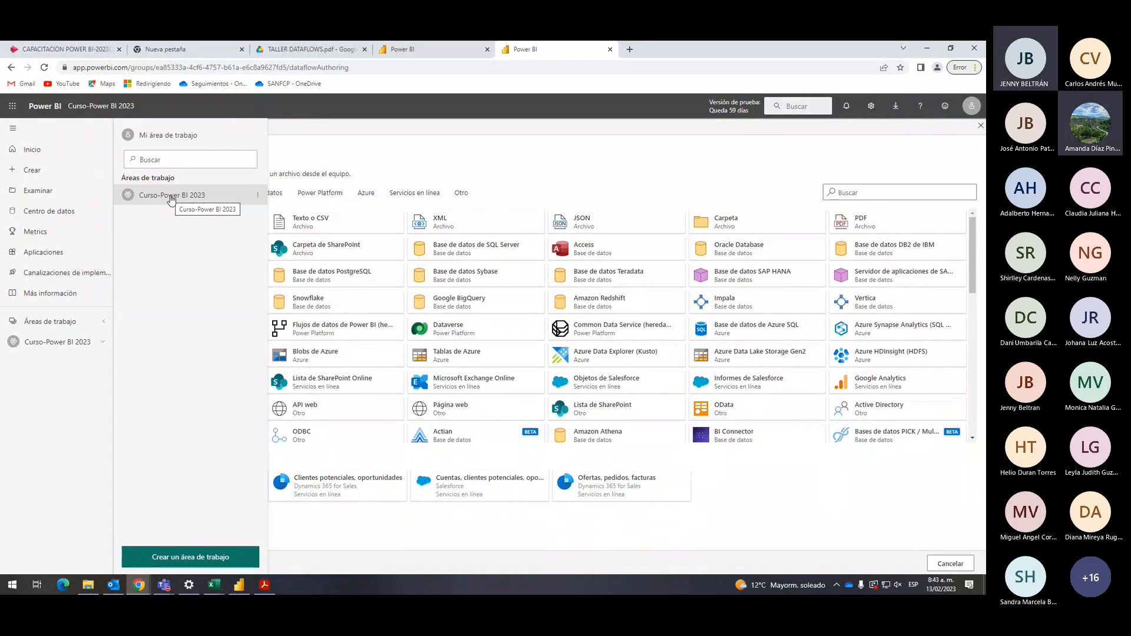
left_click(77, 323)
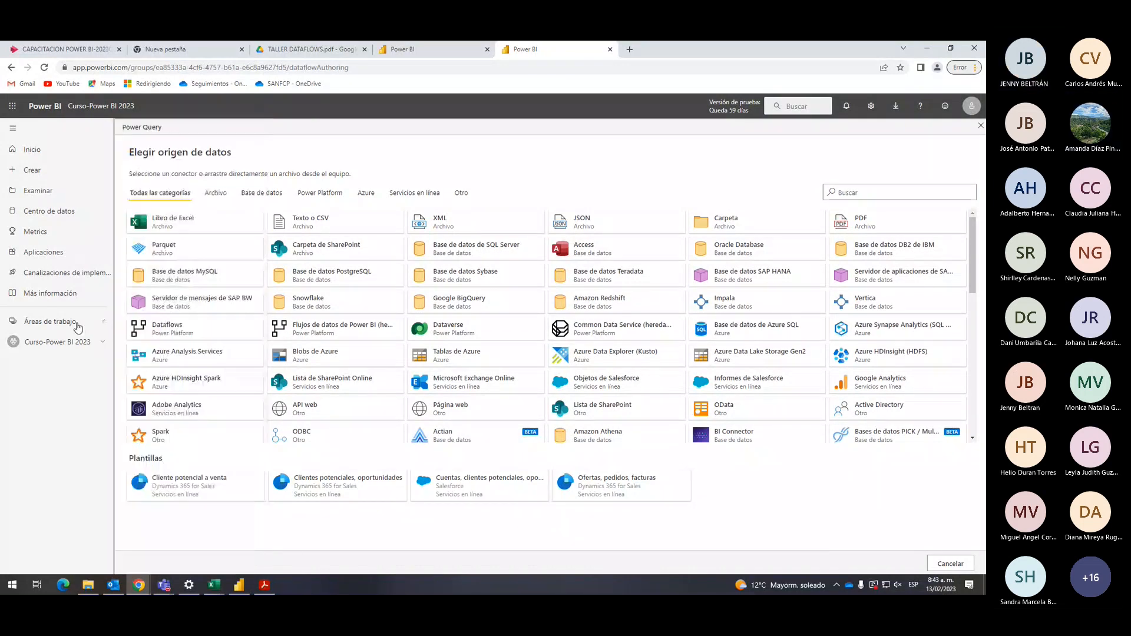
left_click(79, 324)
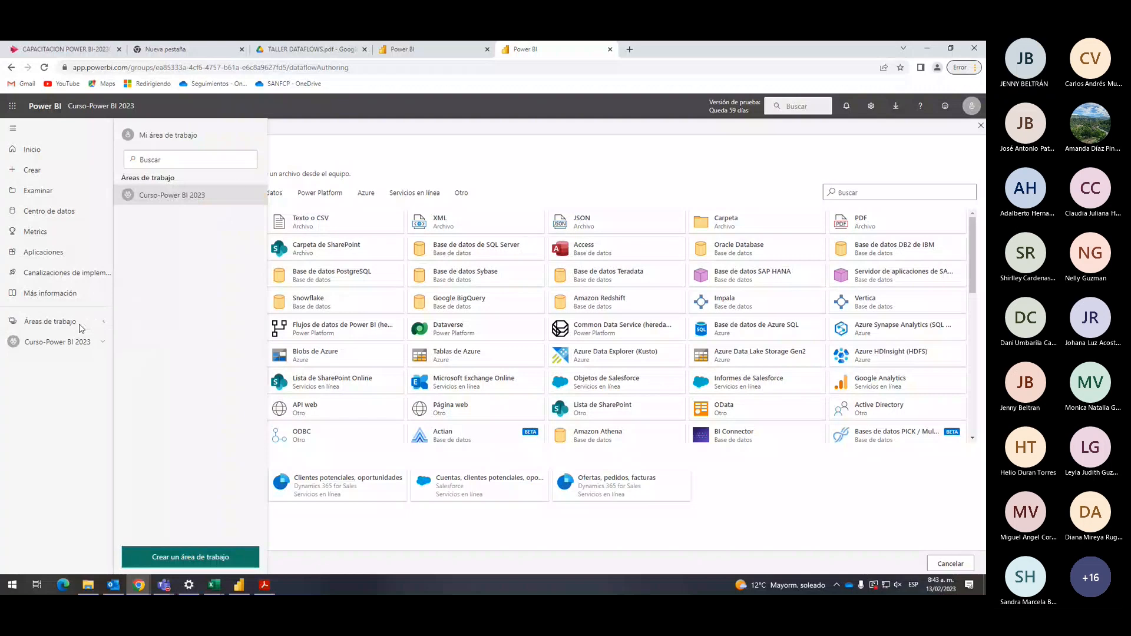
left_click(81, 328)
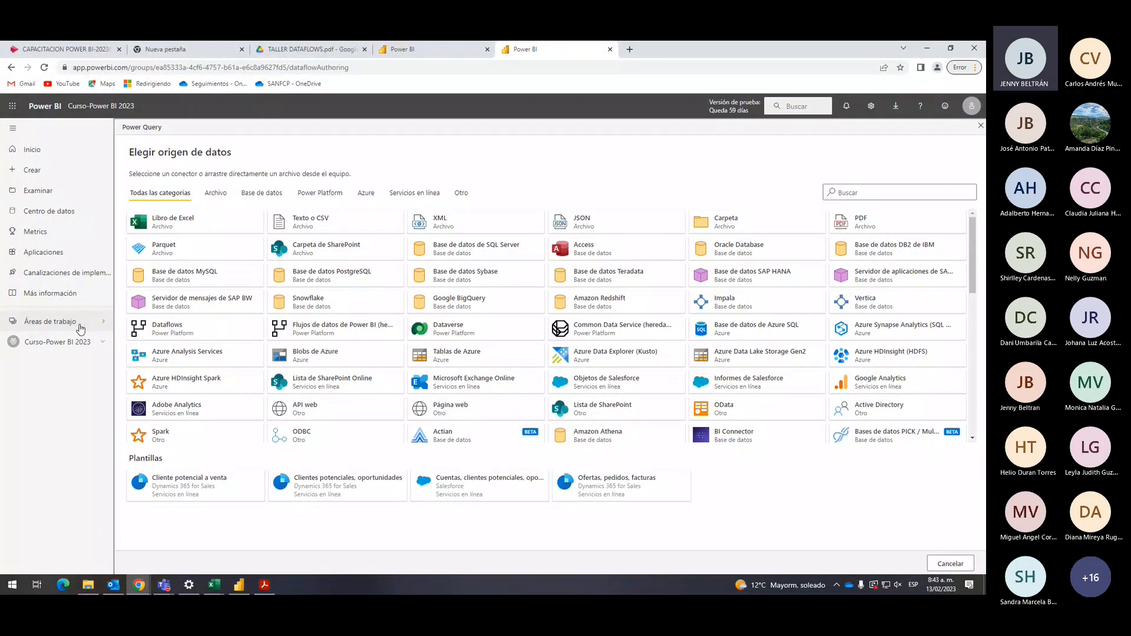
left_click(77, 321)
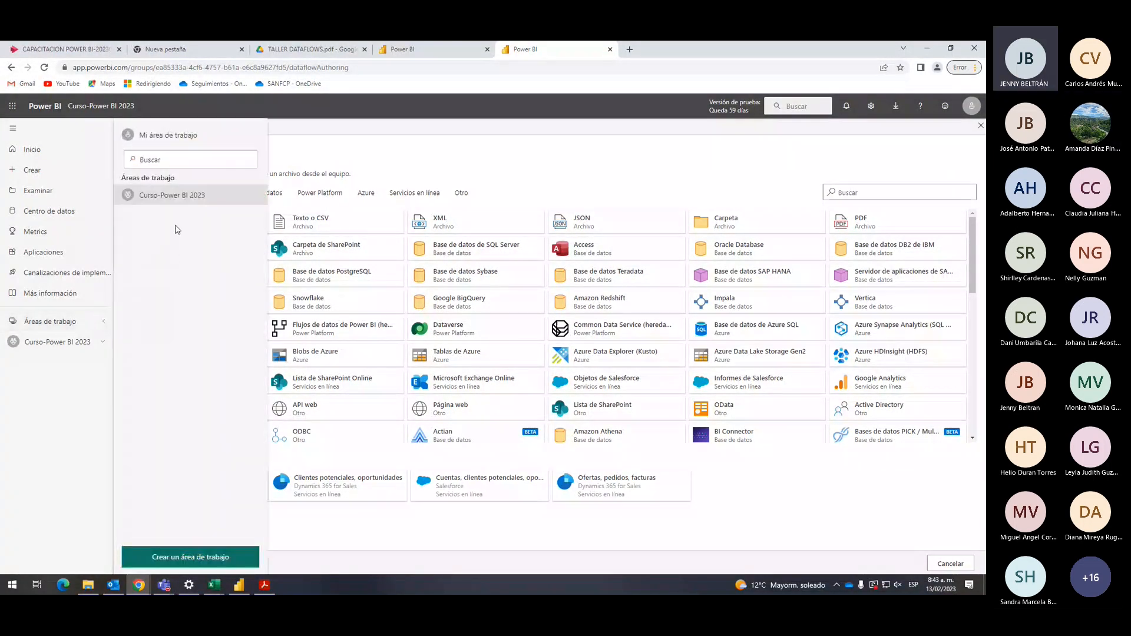
left_click(535, 185)
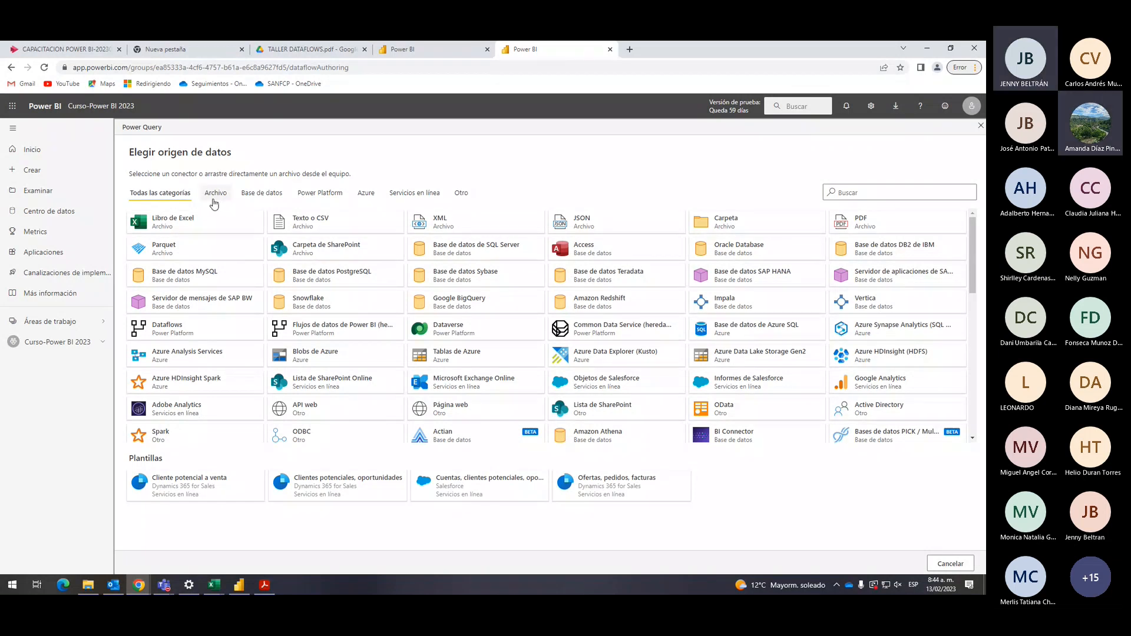
Search the data source connectors for "consul" and start a blank query (Consulta en blanco).
scroll(229, 298, "down", 2)
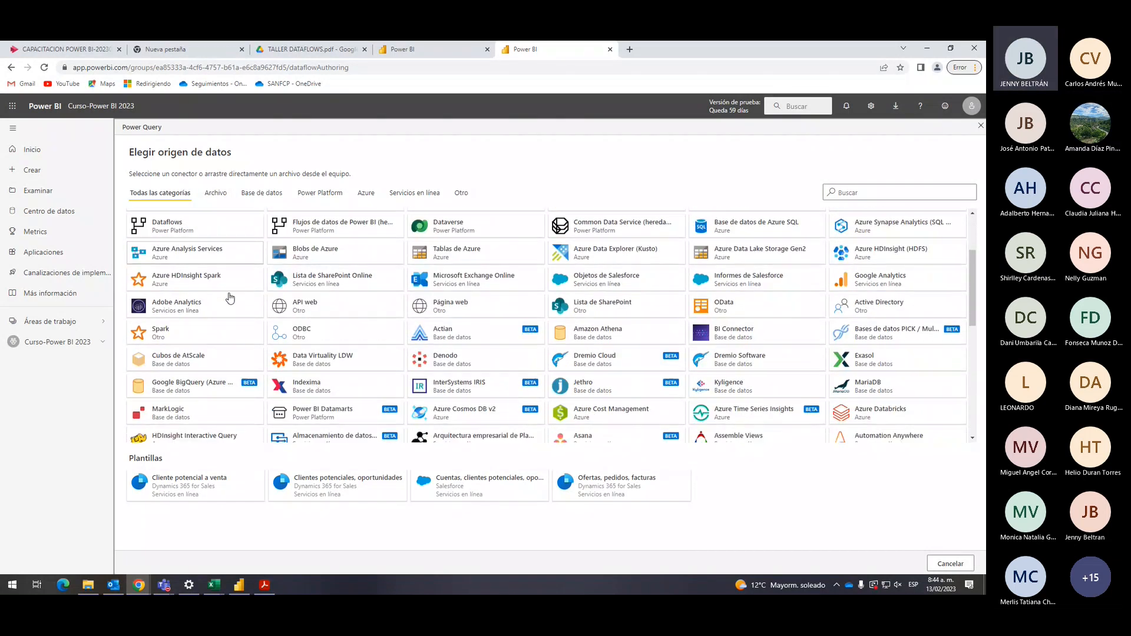
scroll(231, 298, "up", 2)
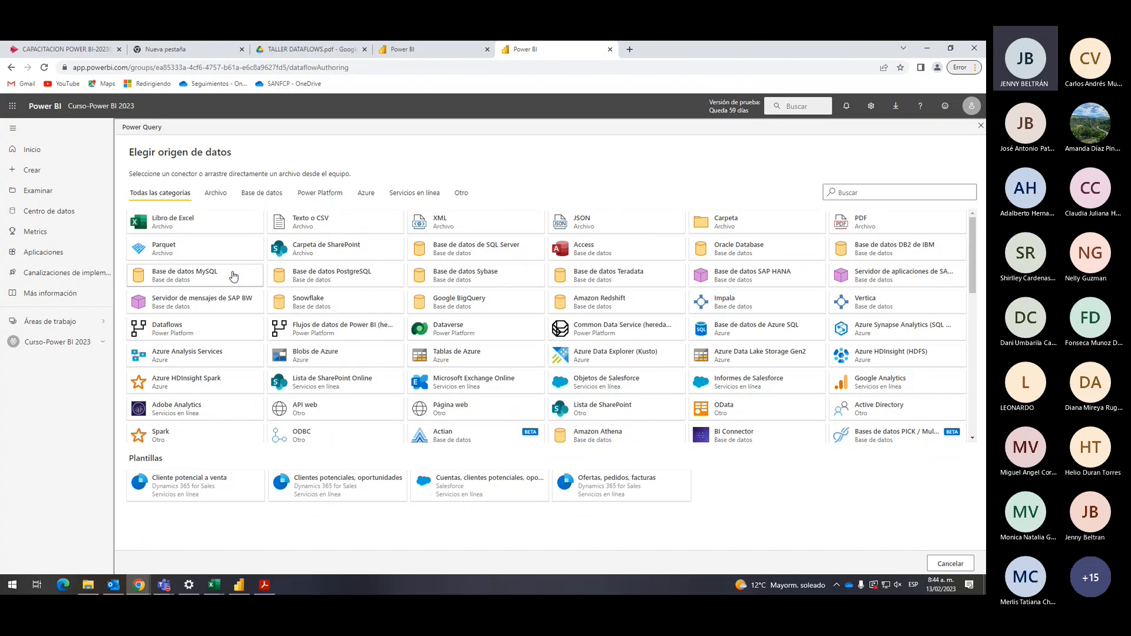
scroll(327, 301, "down", 2)
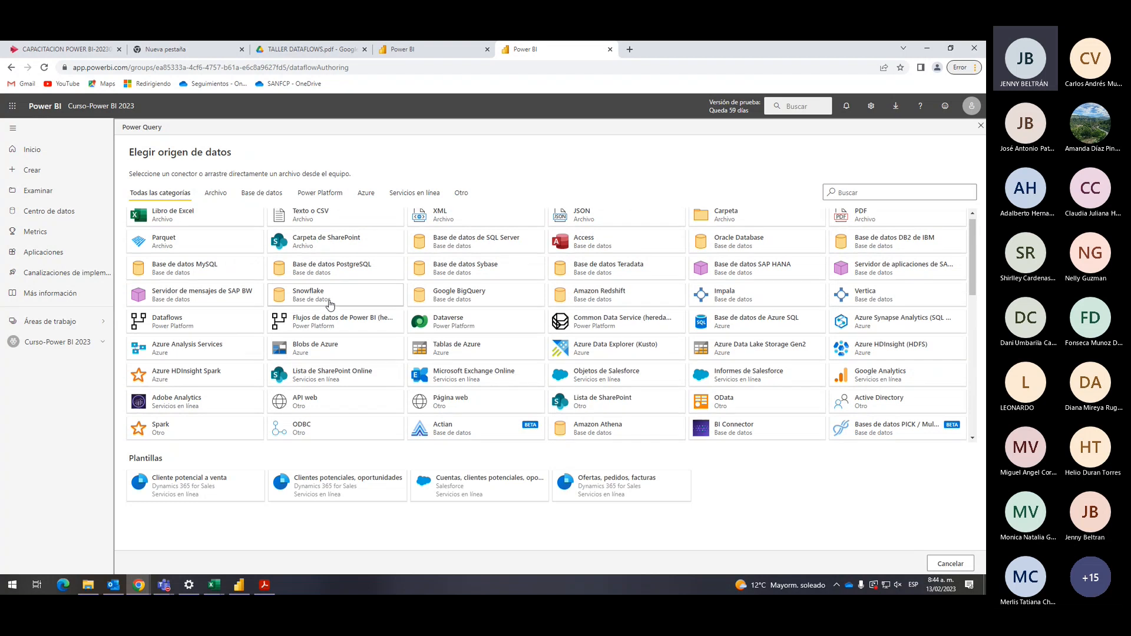
scroll(330, 304, "up", 2)
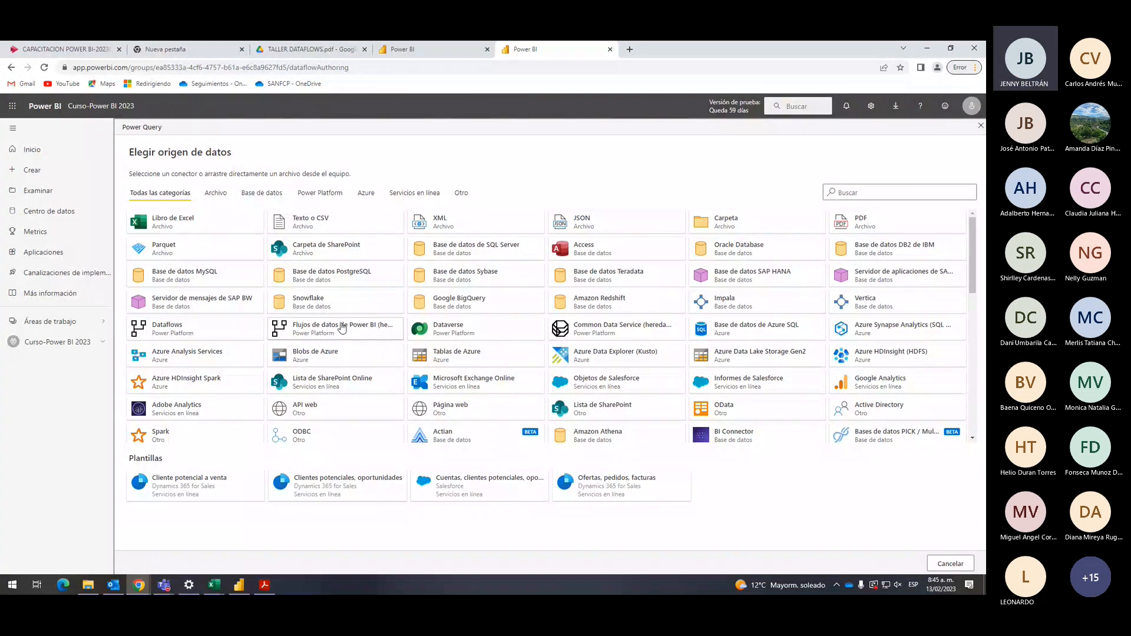
left_click(848, 192)
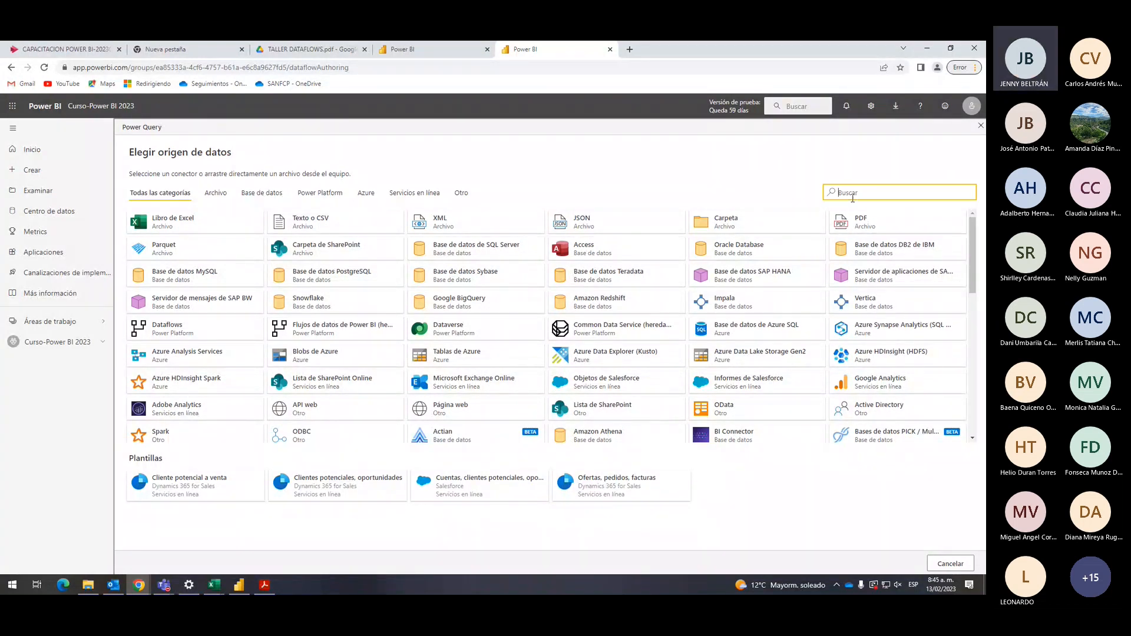
type("consul")
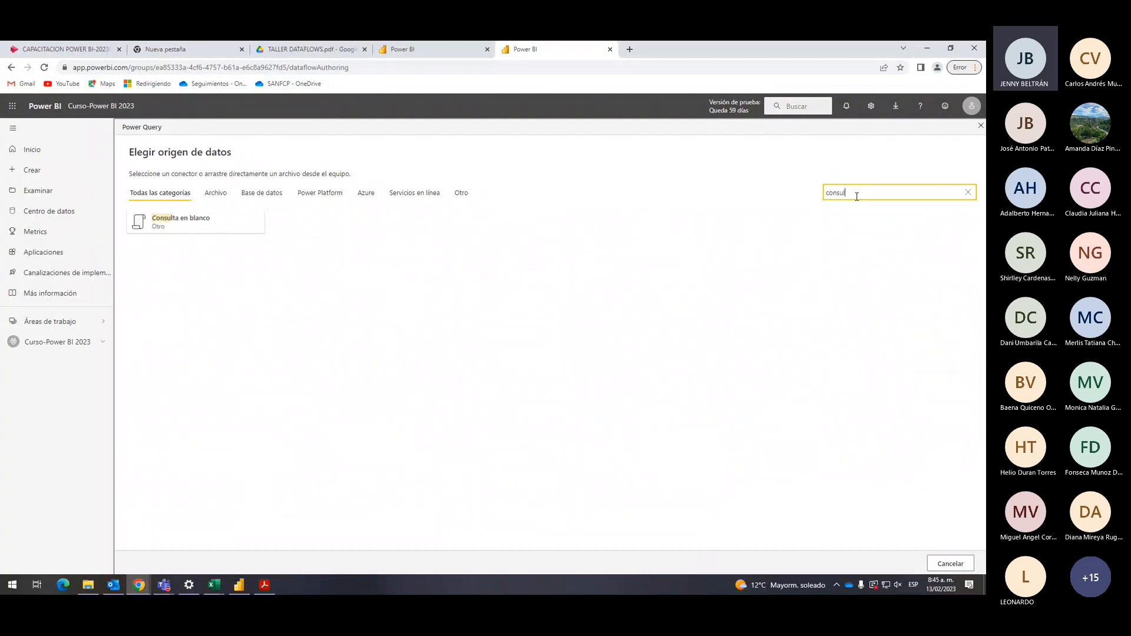
left_click(236, 230)
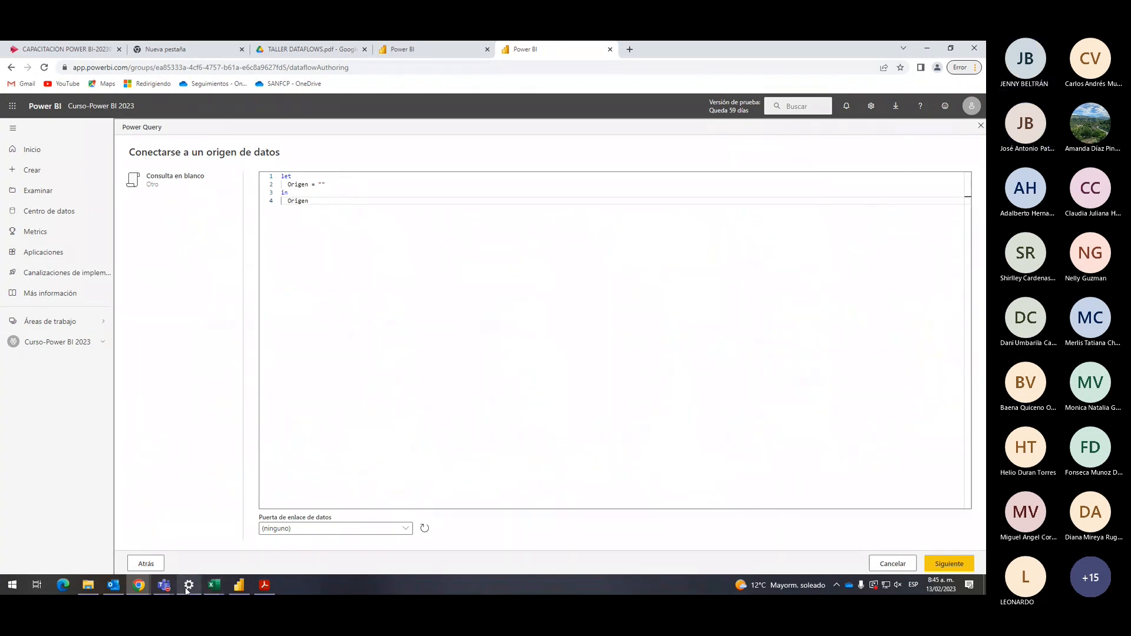
Switch to the CAPACITACION POWER BI meeting window in Microsoft Teams.
mouse_move(163, 584)
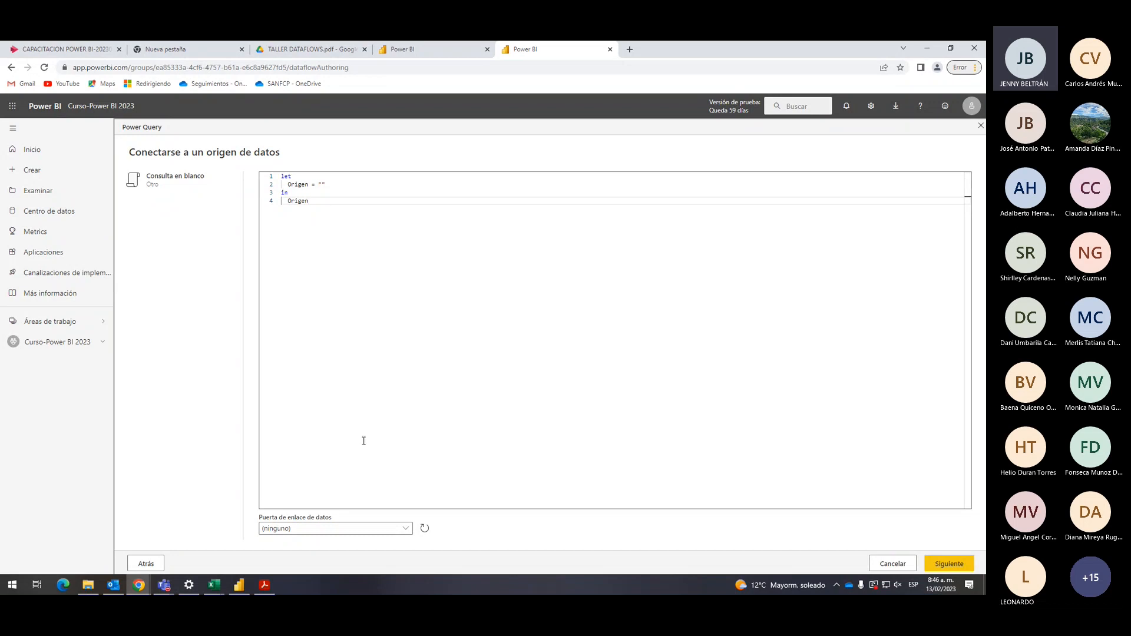
left_click(168, 586)
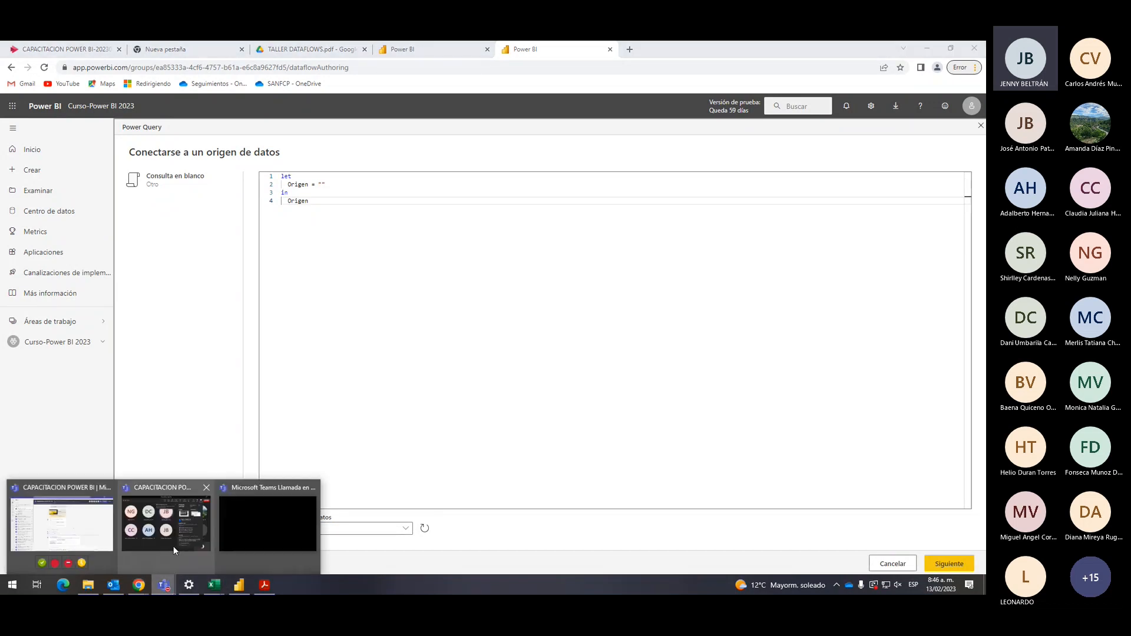
left_click(173, 546)
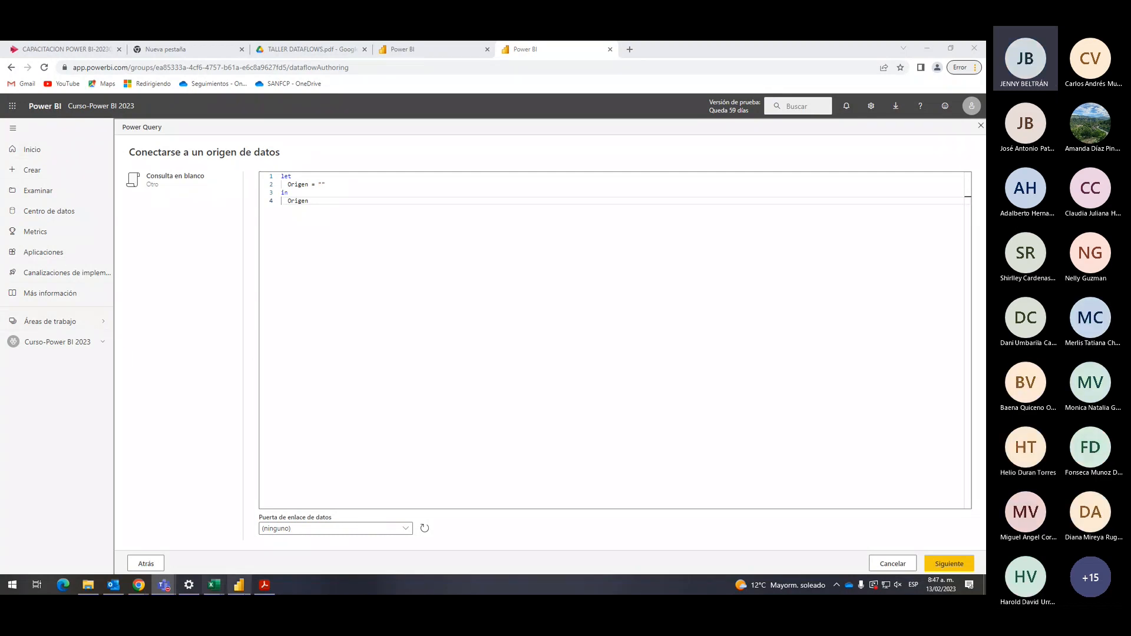
Show the signed-in account details in Power BI Desktop and return to the blank query in Chrome.
mouse_move(248, 586)
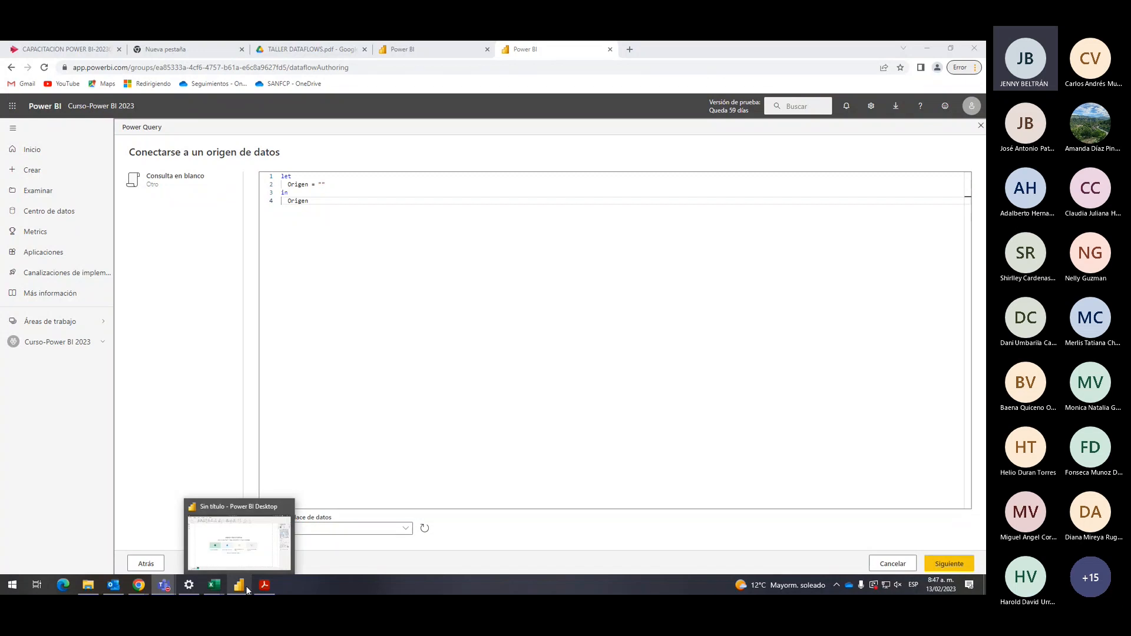
left_click(248, 589)
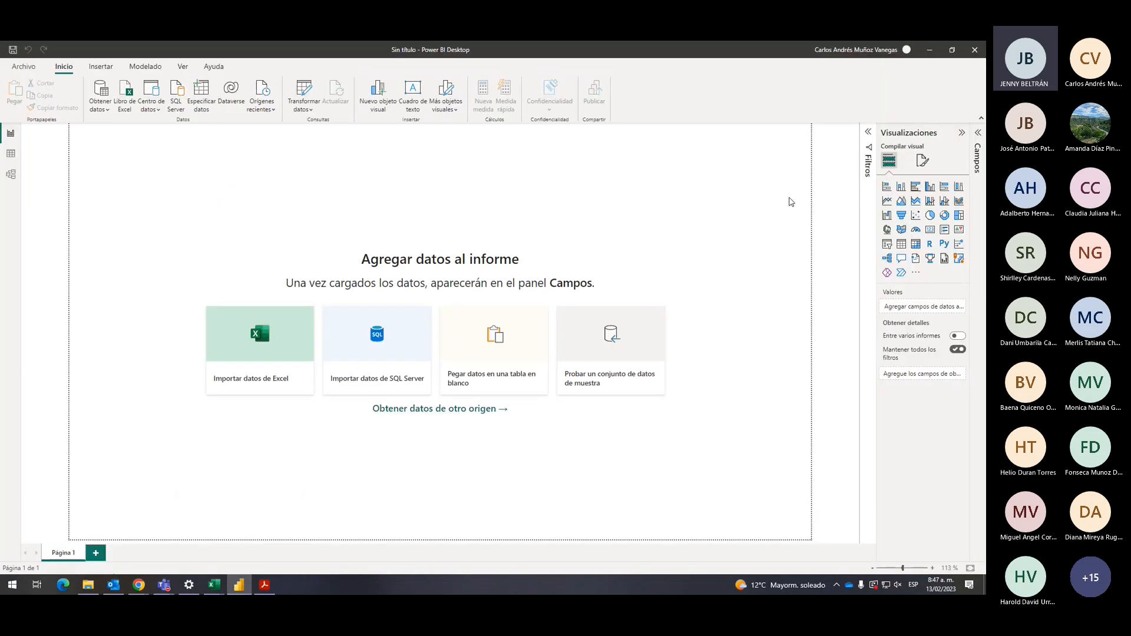
left_click(845, 53)
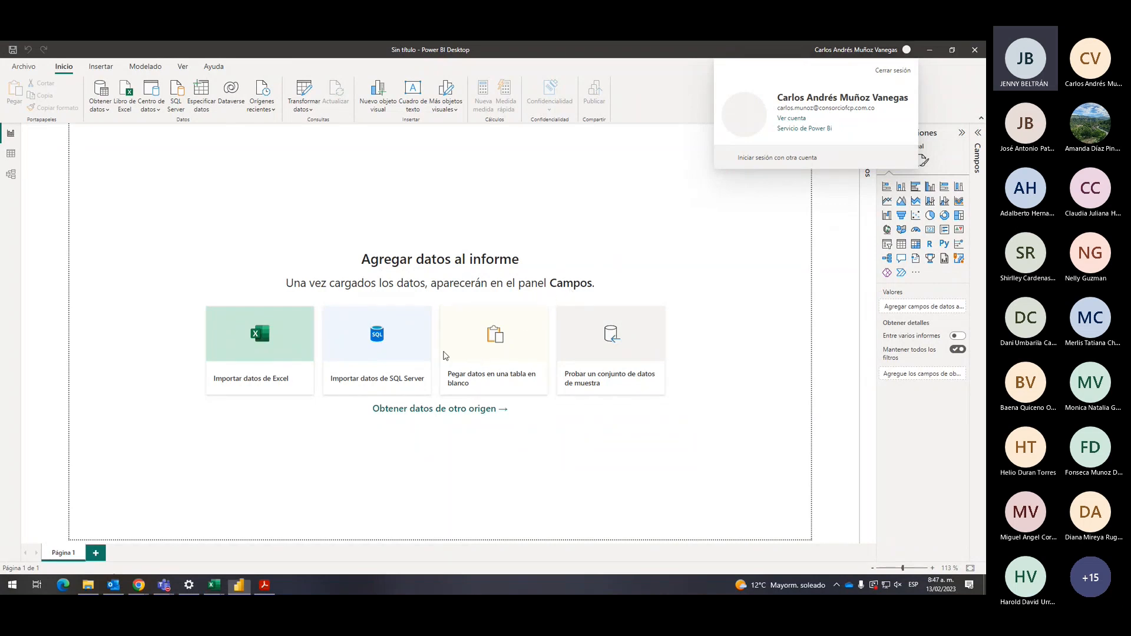
key("alt+Tab")
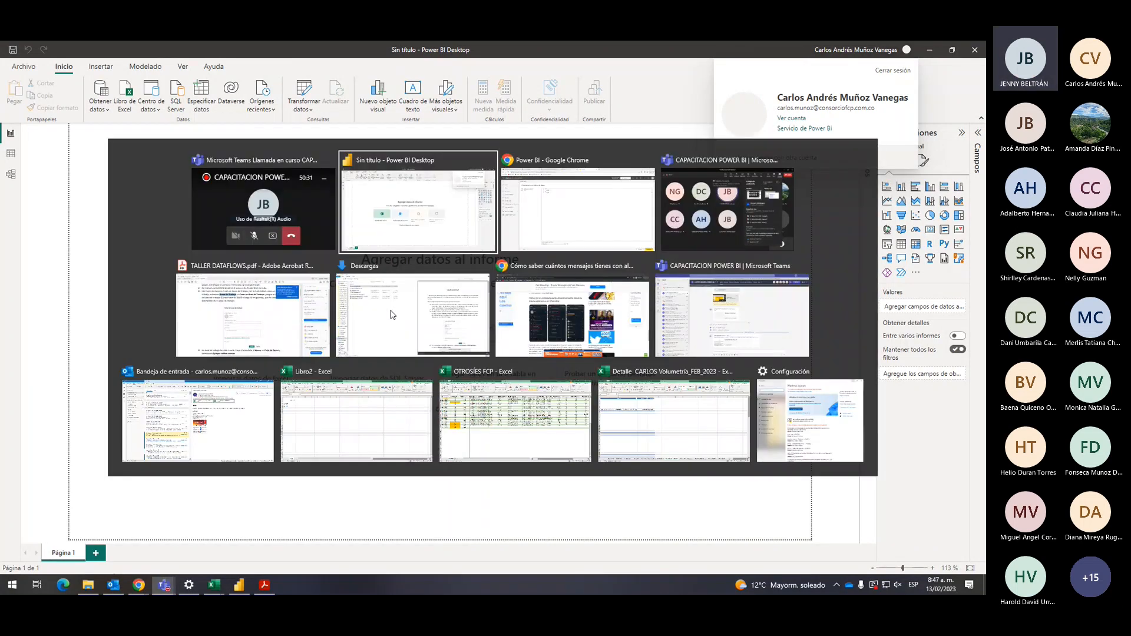
key("alt+Tab")
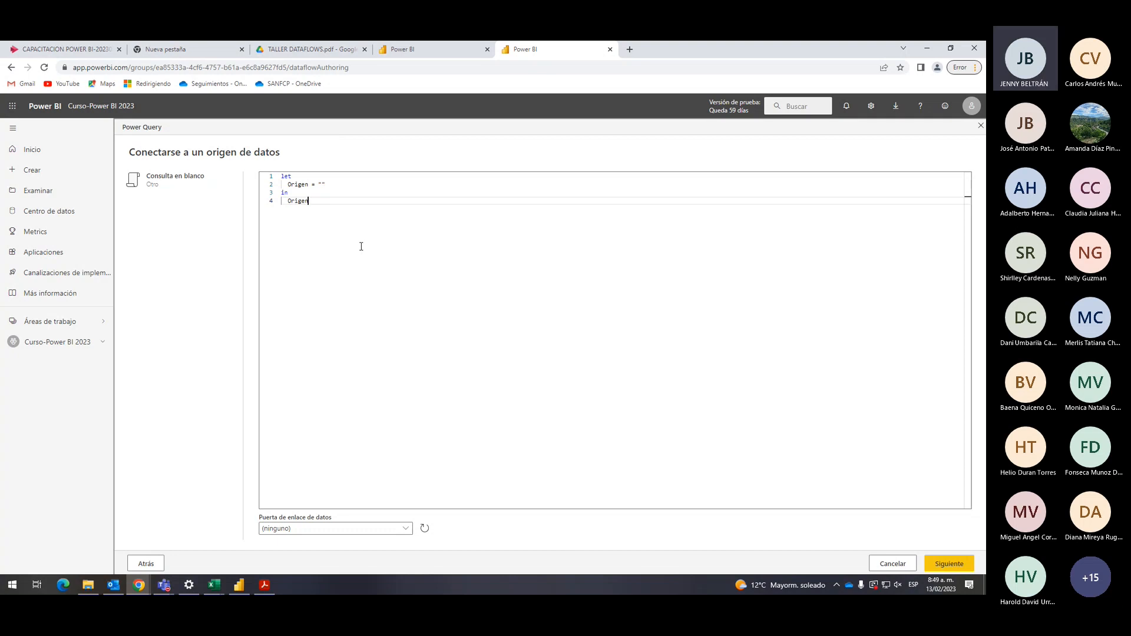
Replace Origen after the in keyword of the blank query with numero.
key("shift+Home")
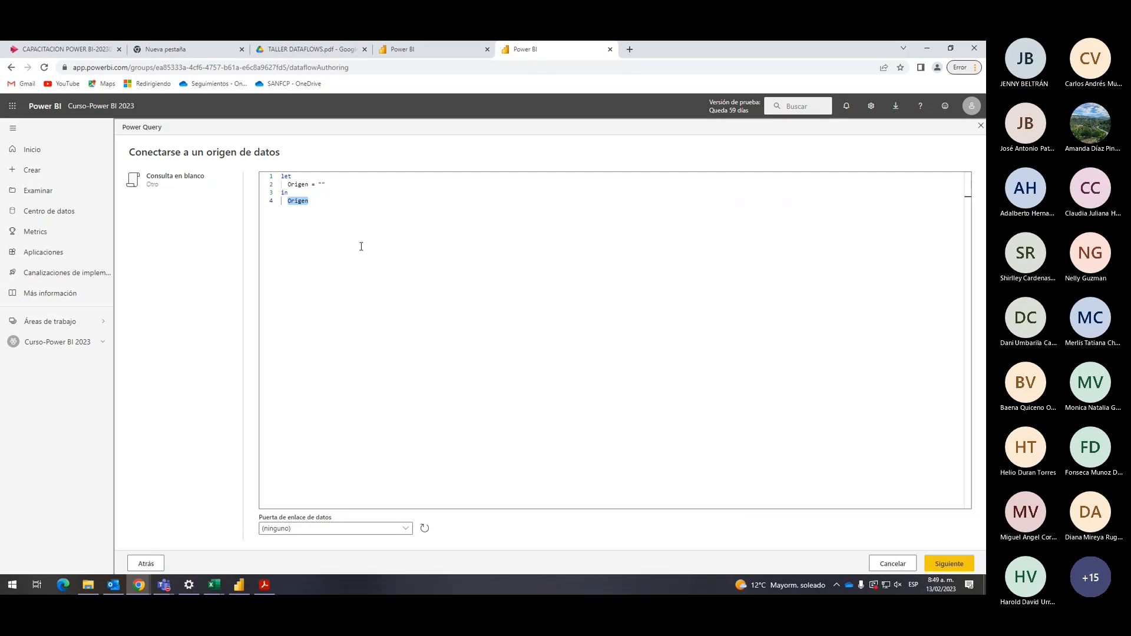
type("r")
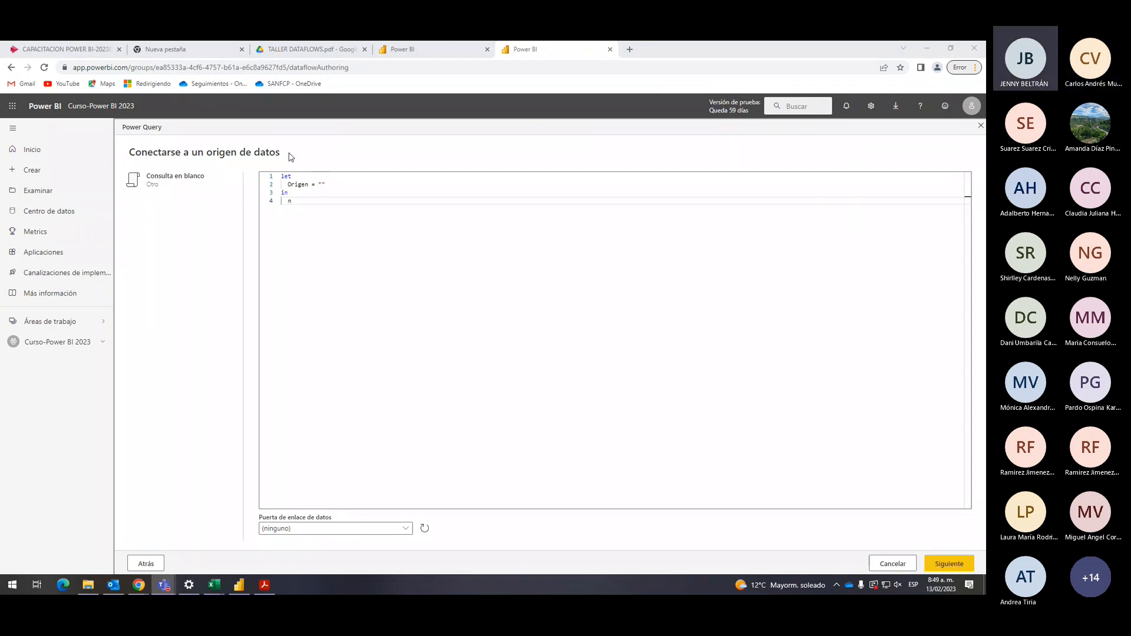
left_click(305, 201)
type("umer")
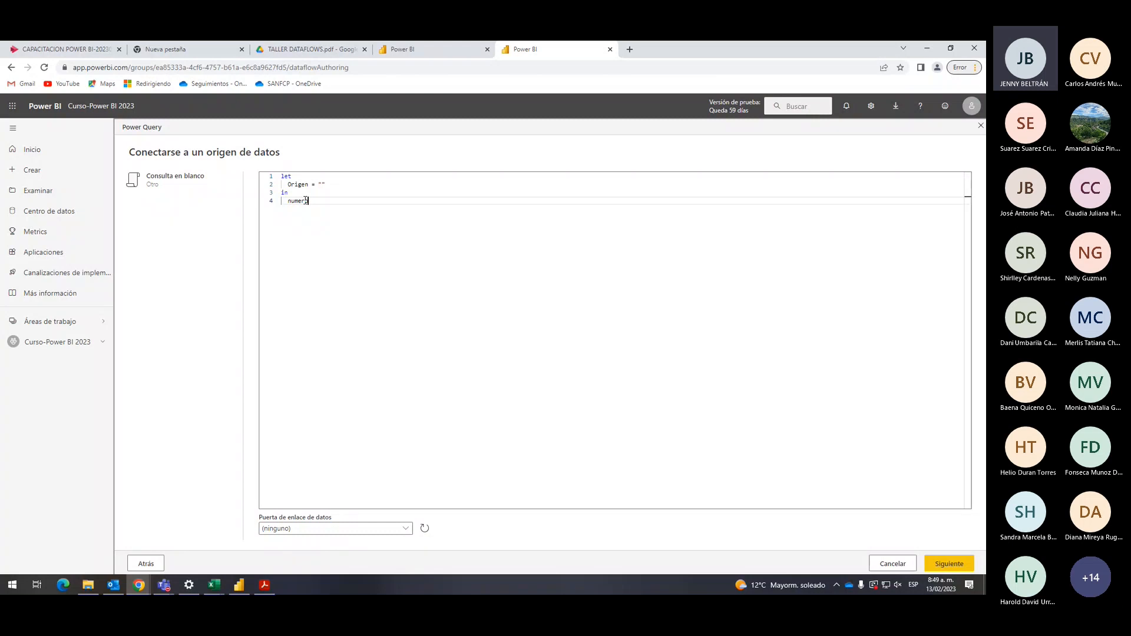
type("o")
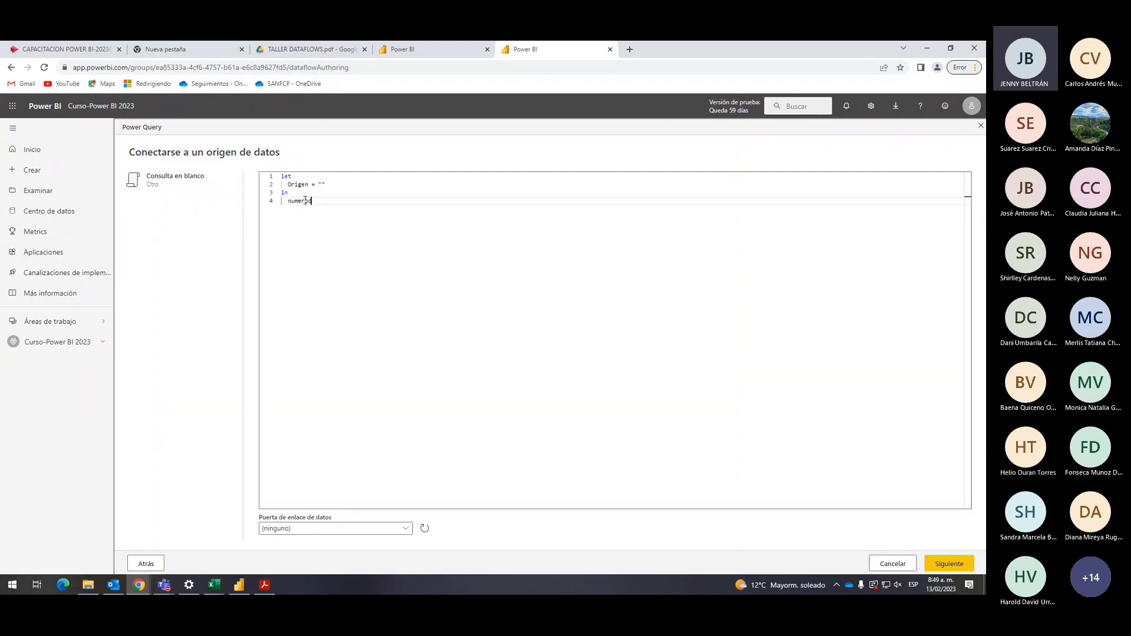
key("BackSpace")
Rename the Origen variable in the let section of the query to numerodedias.
double_click(297, 184)
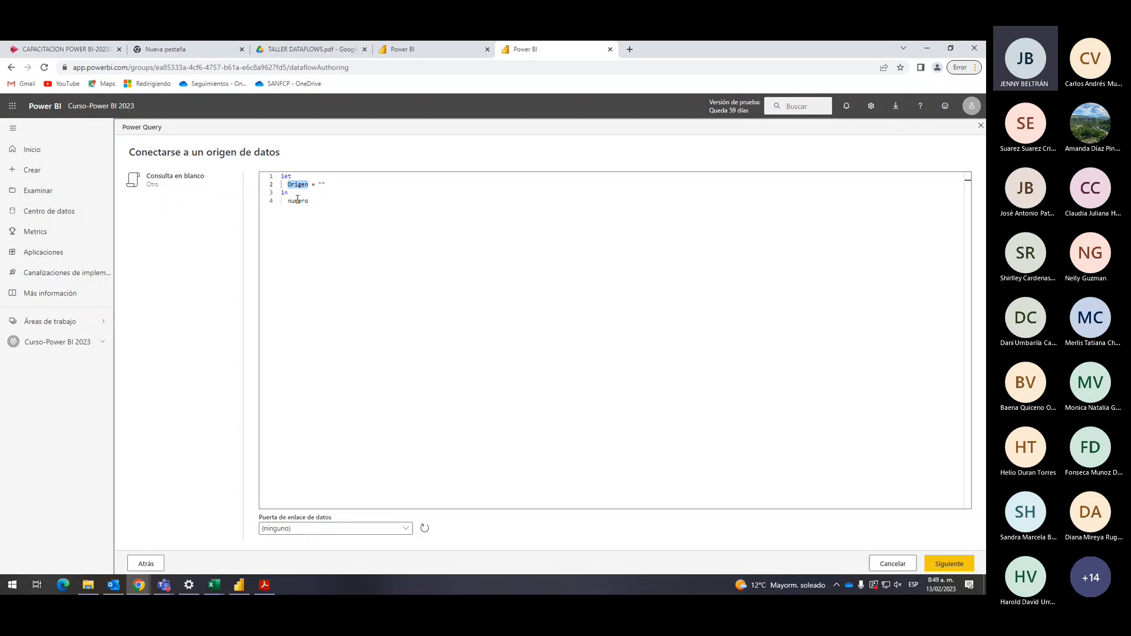
type("numerodd")
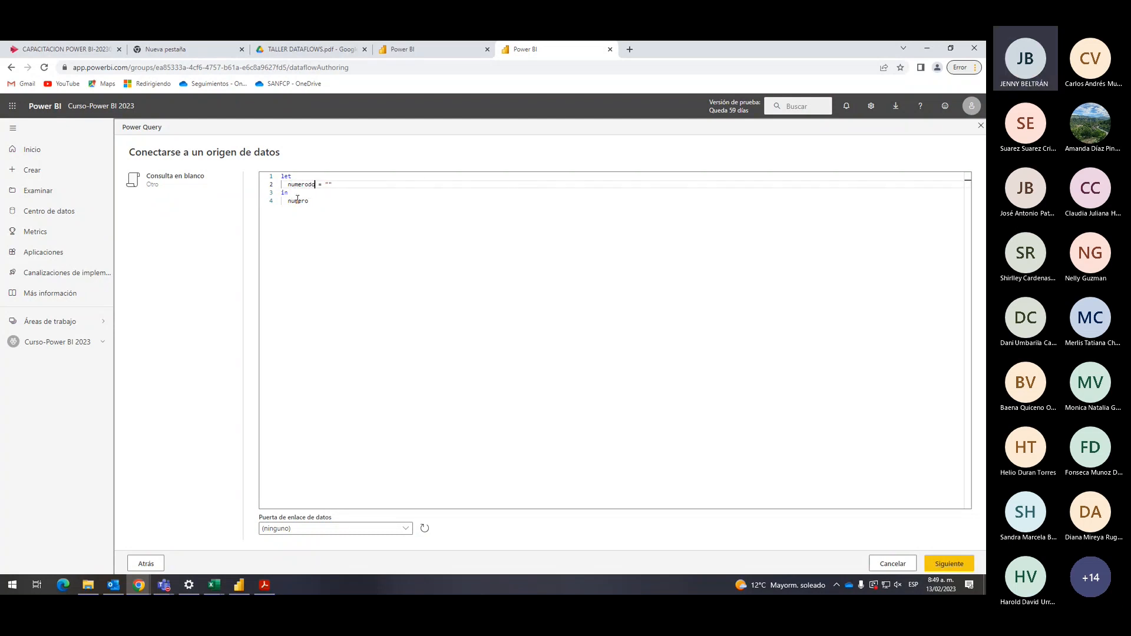
type("dias")
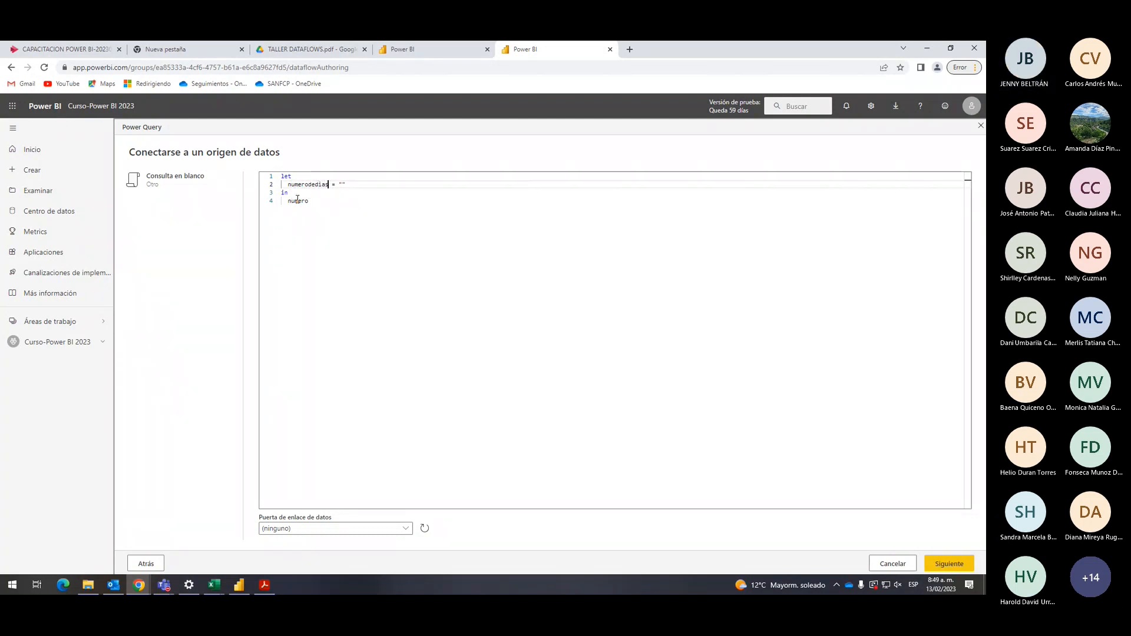
key("Left")
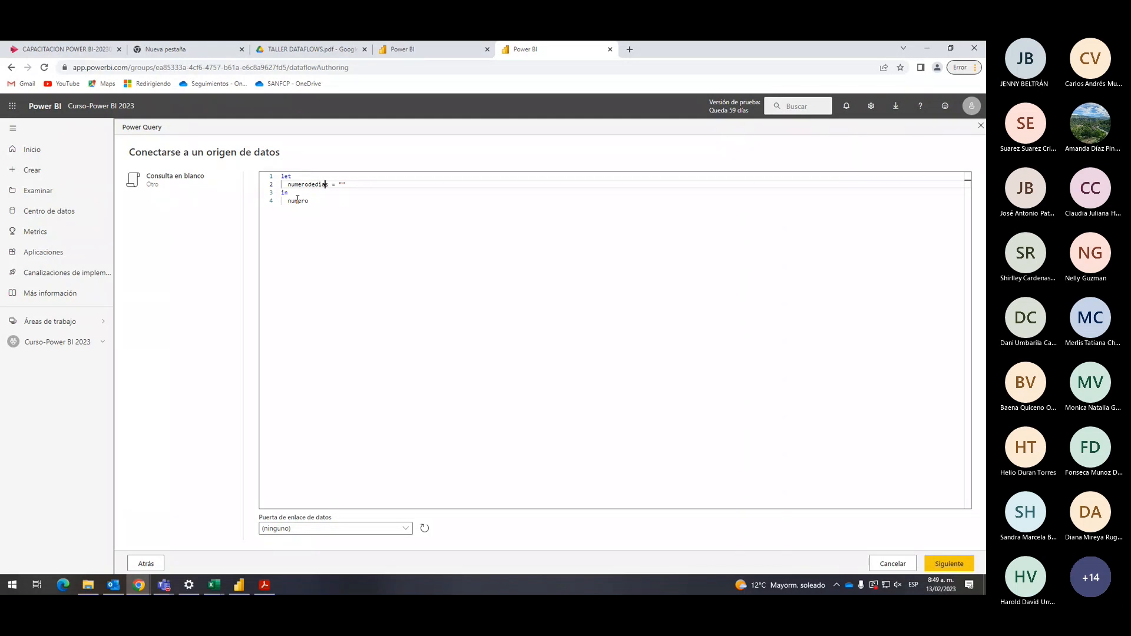
key("Right")
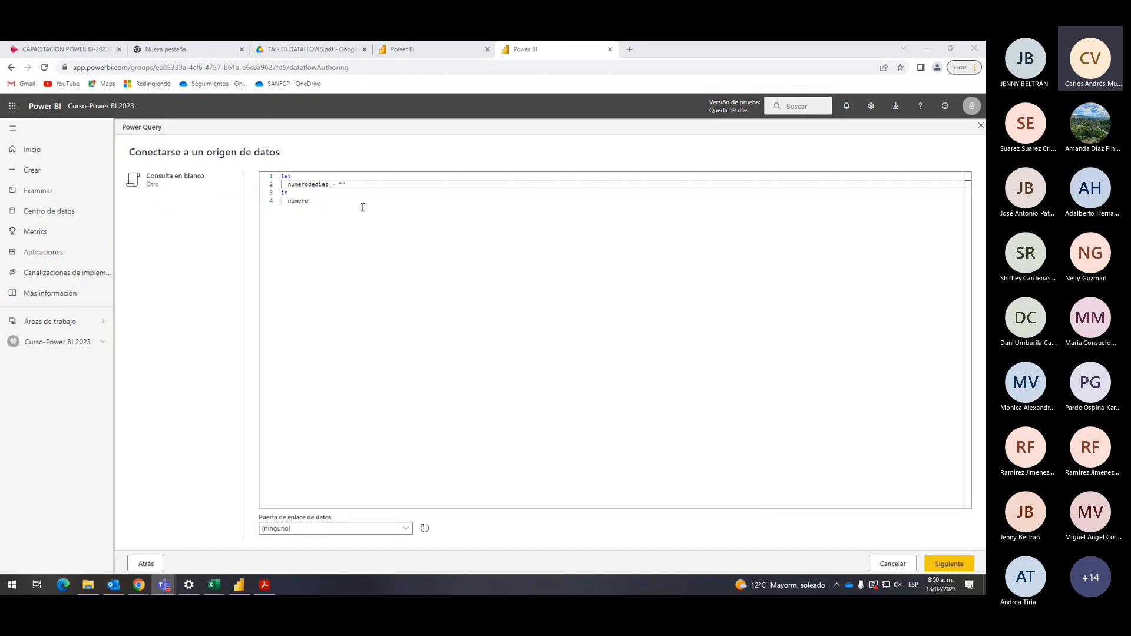
Replace the empty text assigned to numerodedias with the expression number.from (#date).
left_click(343, 186)
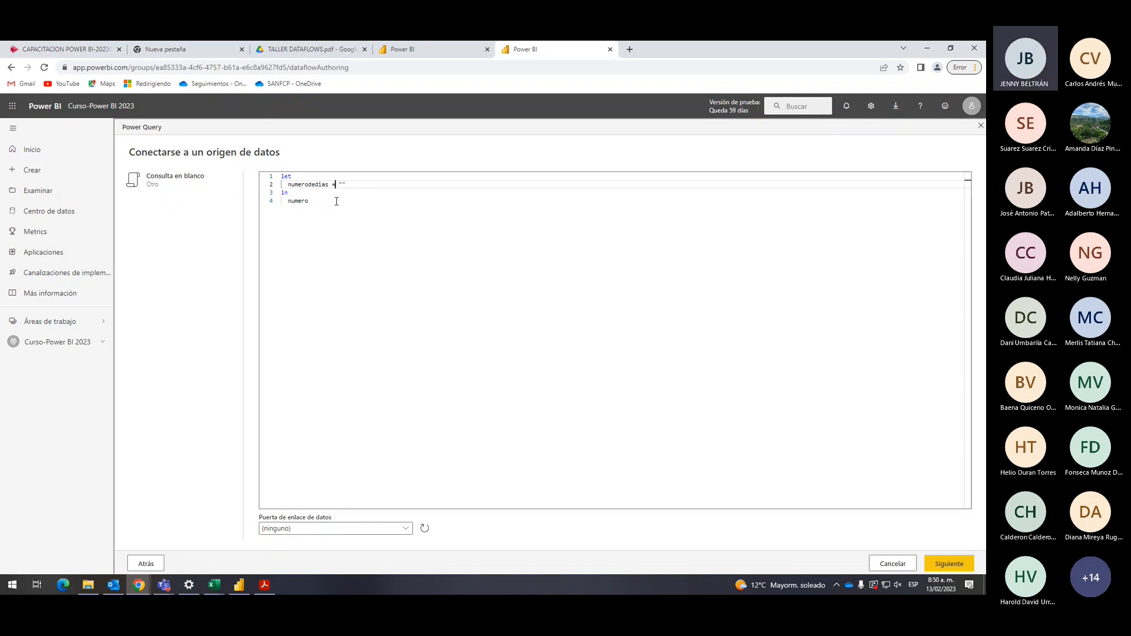
key("BackSpace")
type("number")
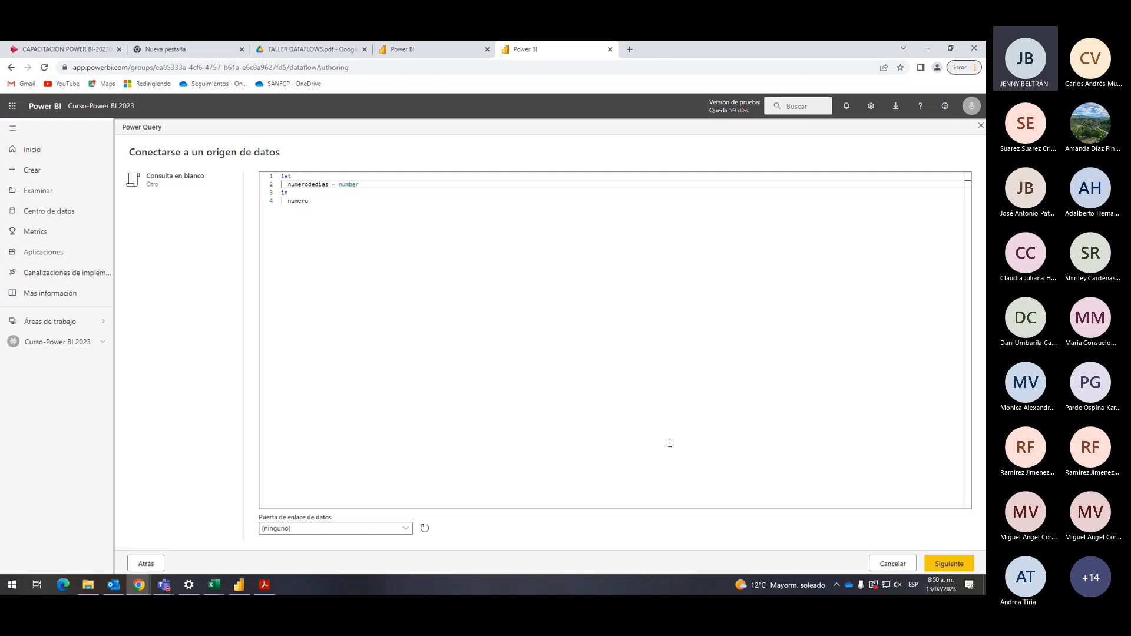
type(".from (")
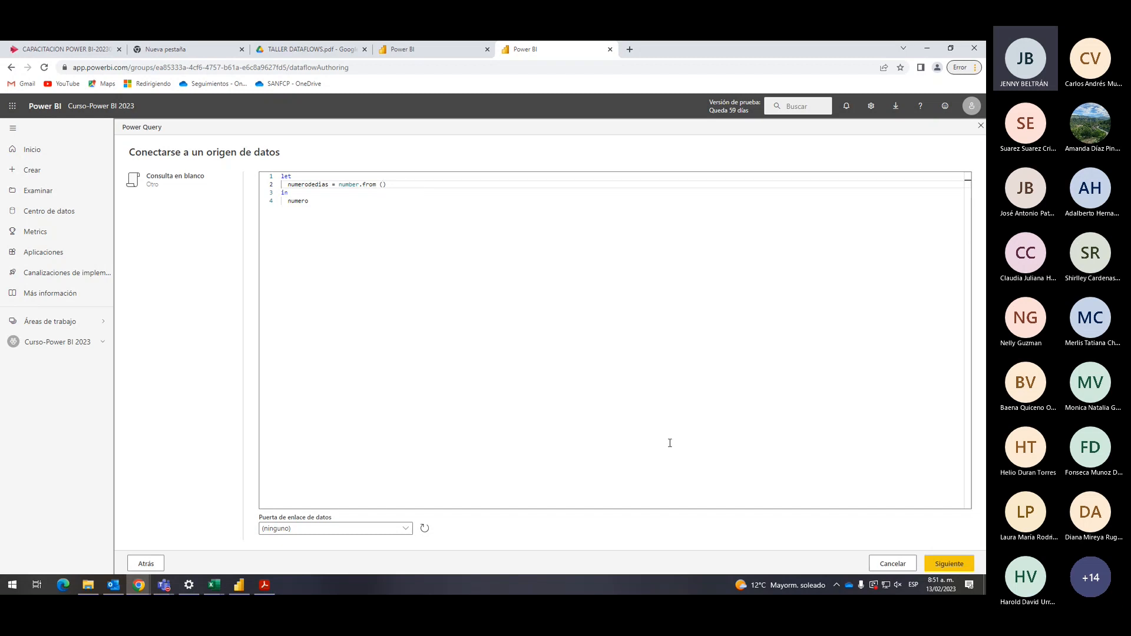
type("#date")
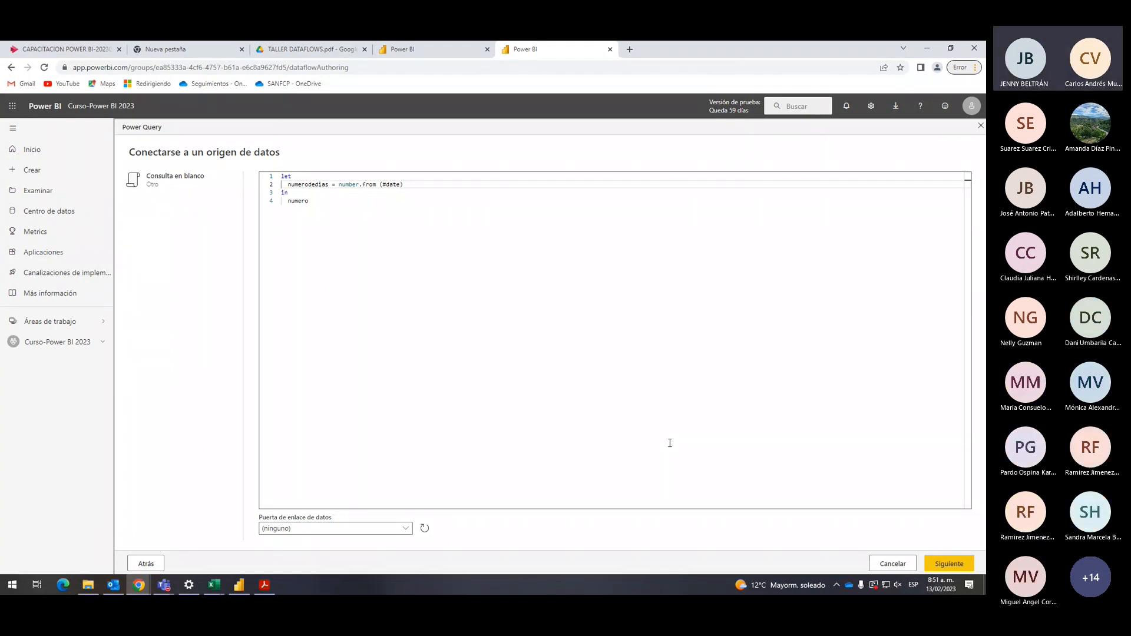
key("BackSpace")
key("BackSpace")
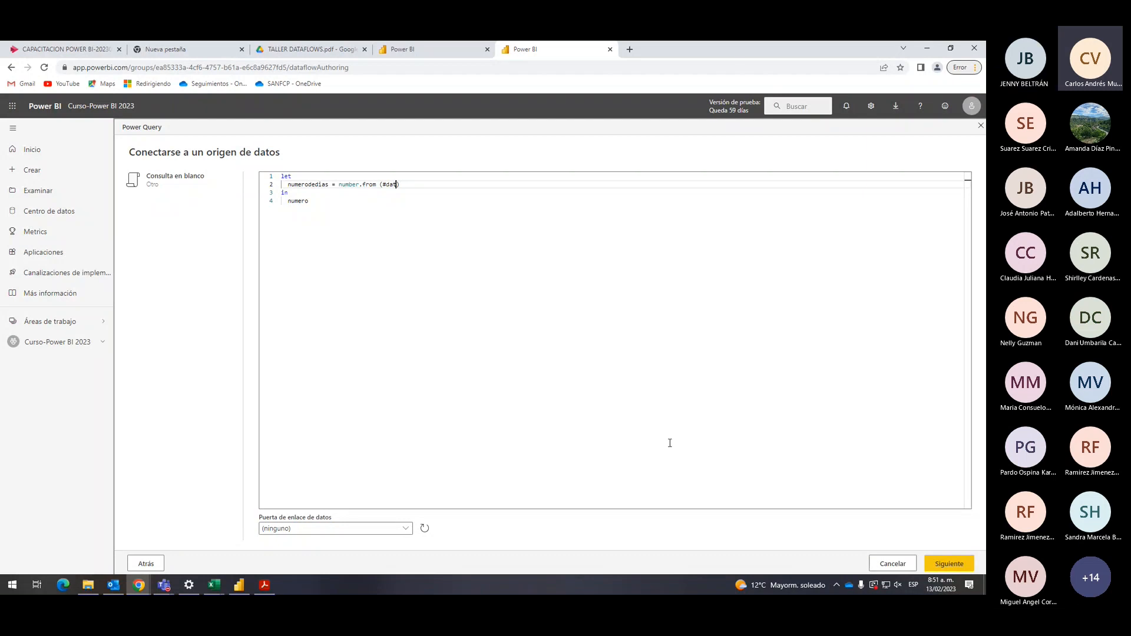
type("y")
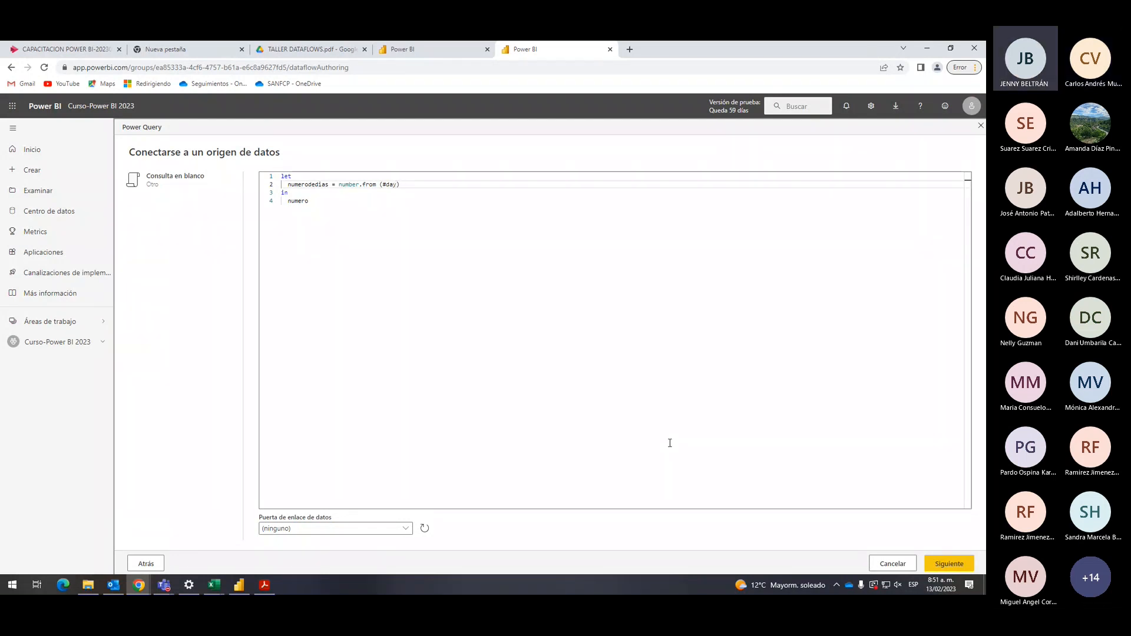
key("F12")
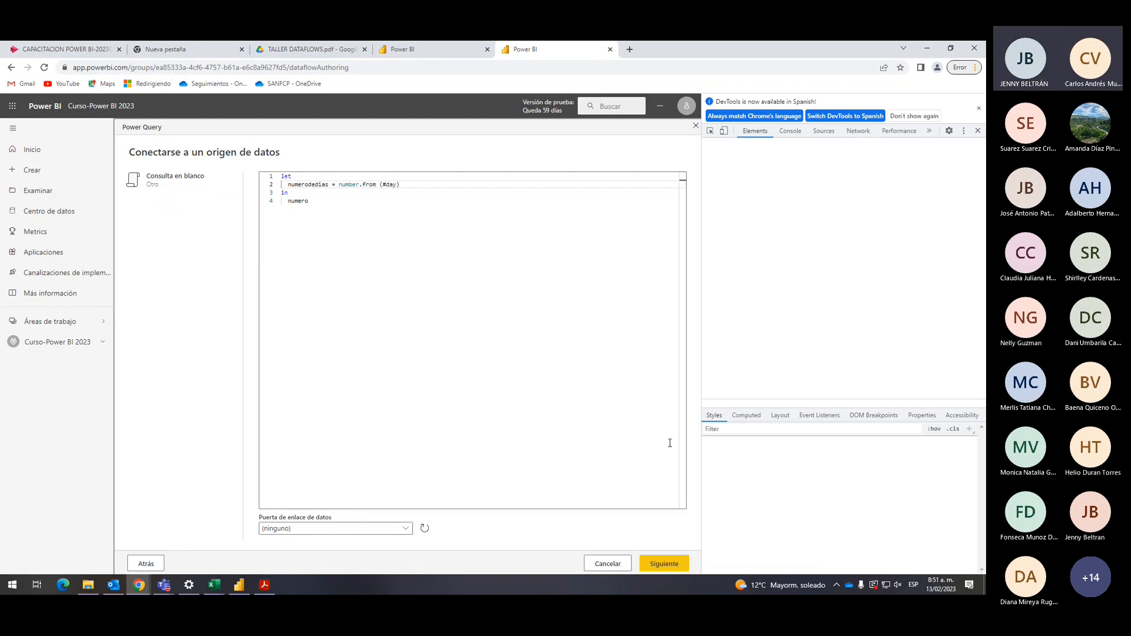
left_click(395, 184)
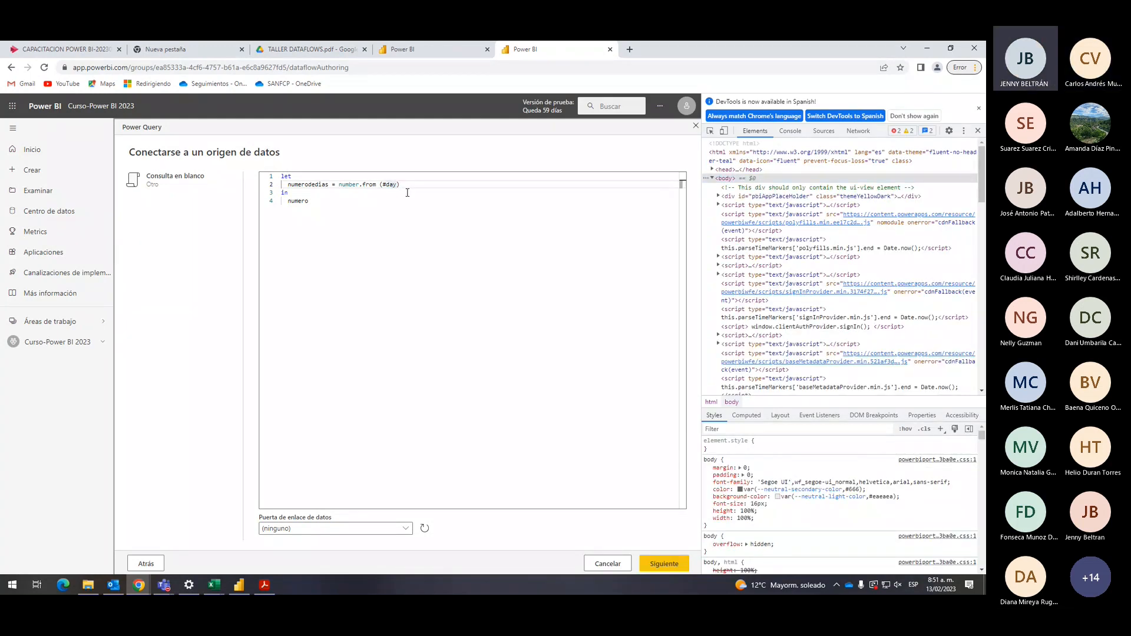
key("BackSpace")
type("te")
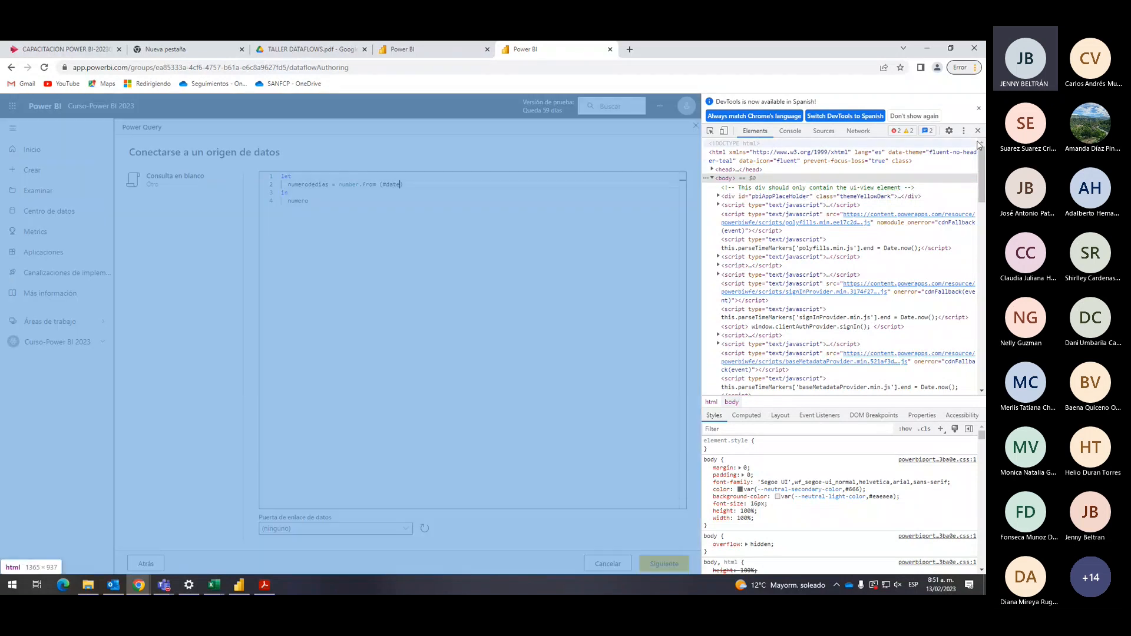
left_click(978, 108)
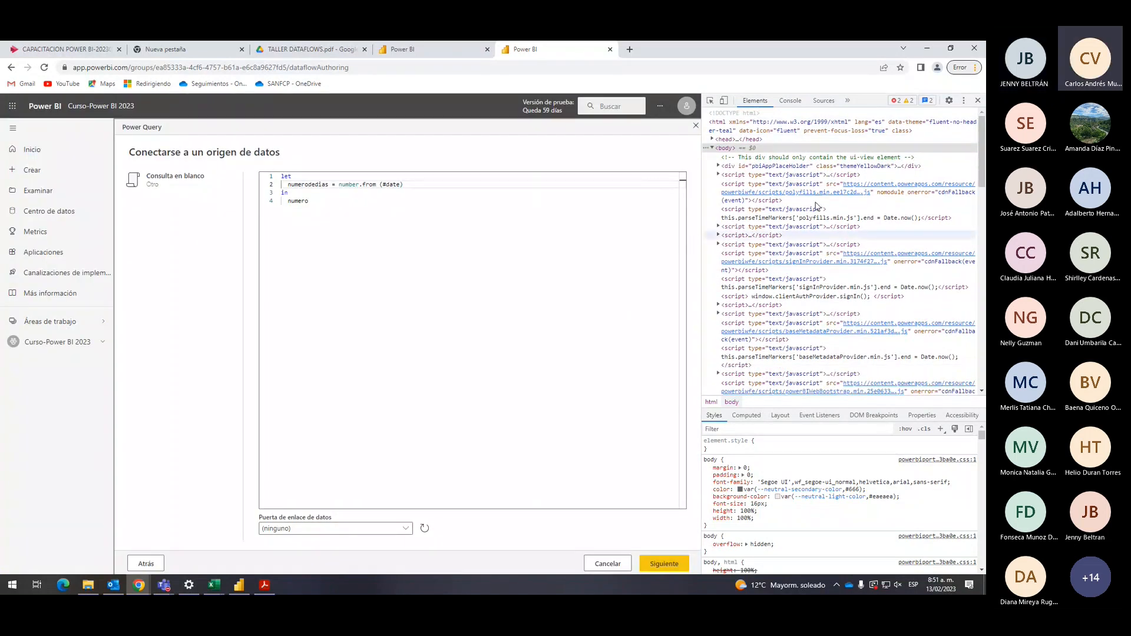
left_click(977, 100)
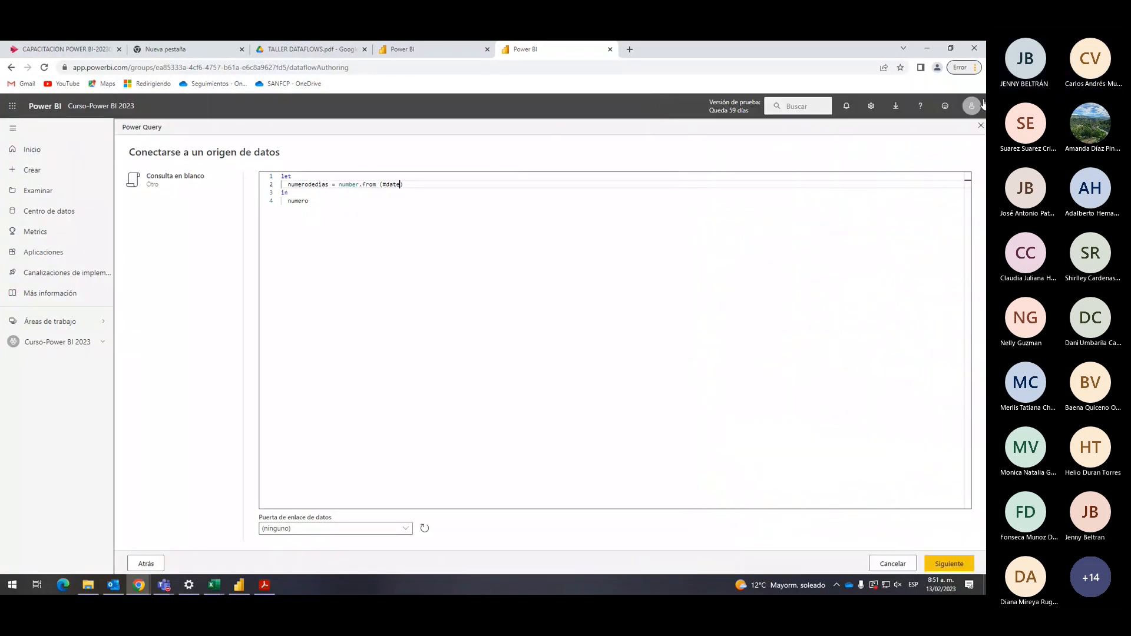
Append (date.year) after number.from (#date) in the numerodedias line of the query.
left_click(425, 185)
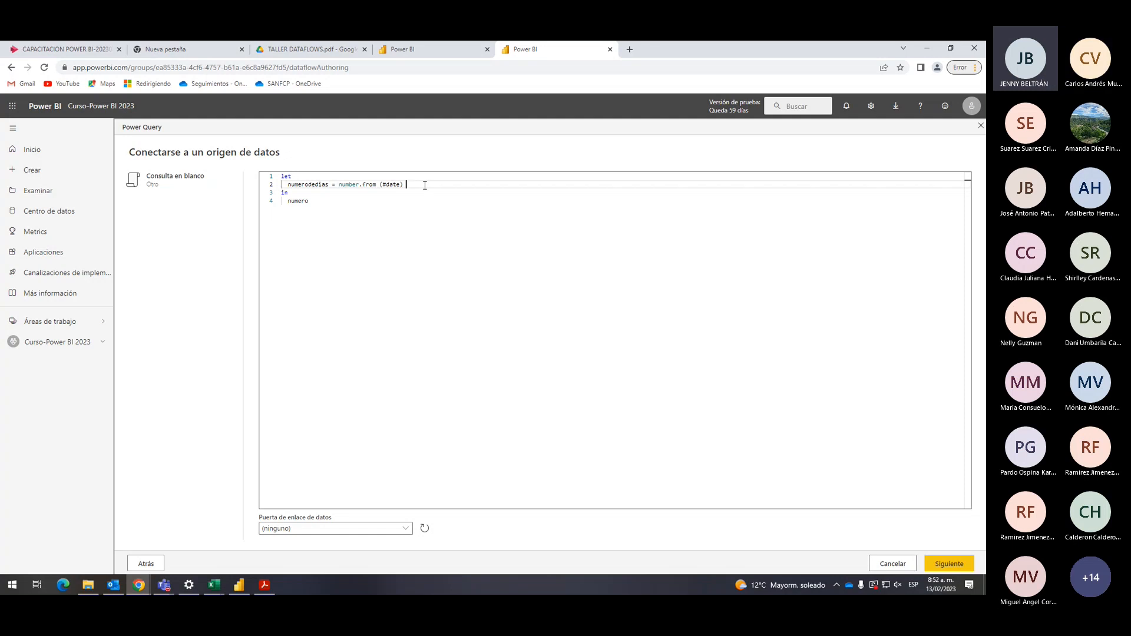
type("(")
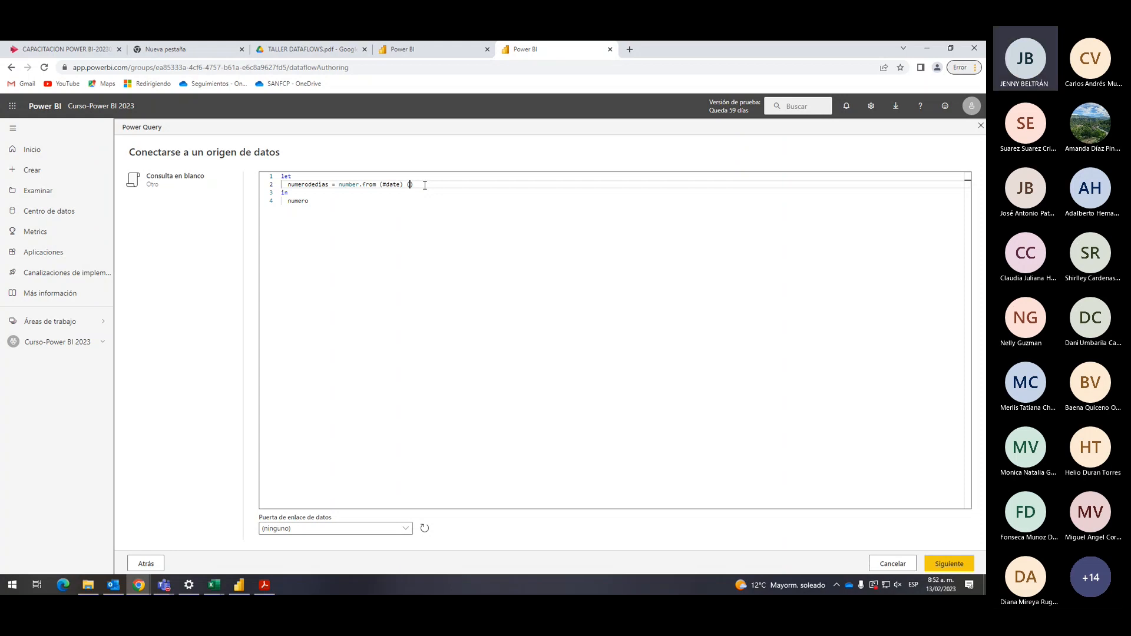
type("date.Year")
left_click(423, 185)
key("Delete")
type("y")
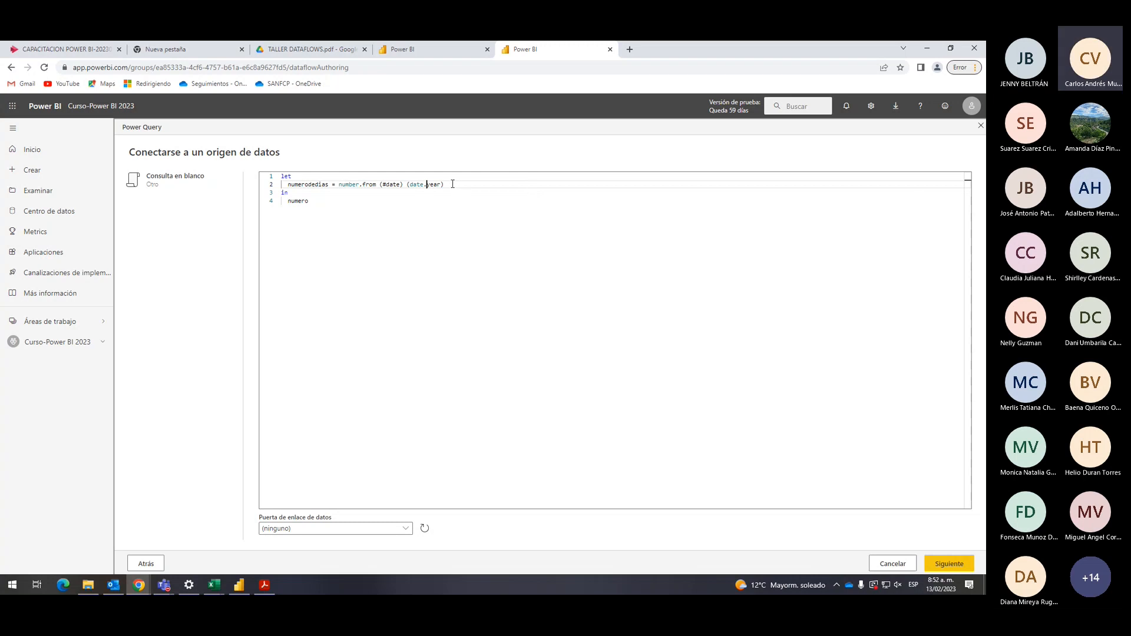
Nest (datetime.localnow) as the argument of date.year in the numerodedias line.
left_click(453, 184)
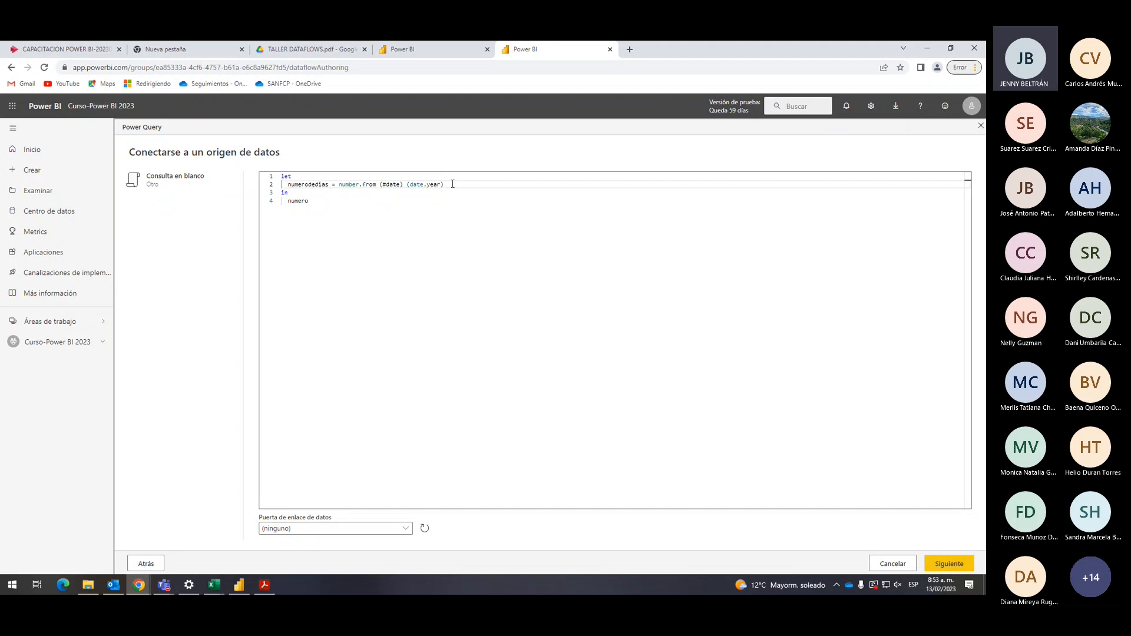
key("BackSpace")
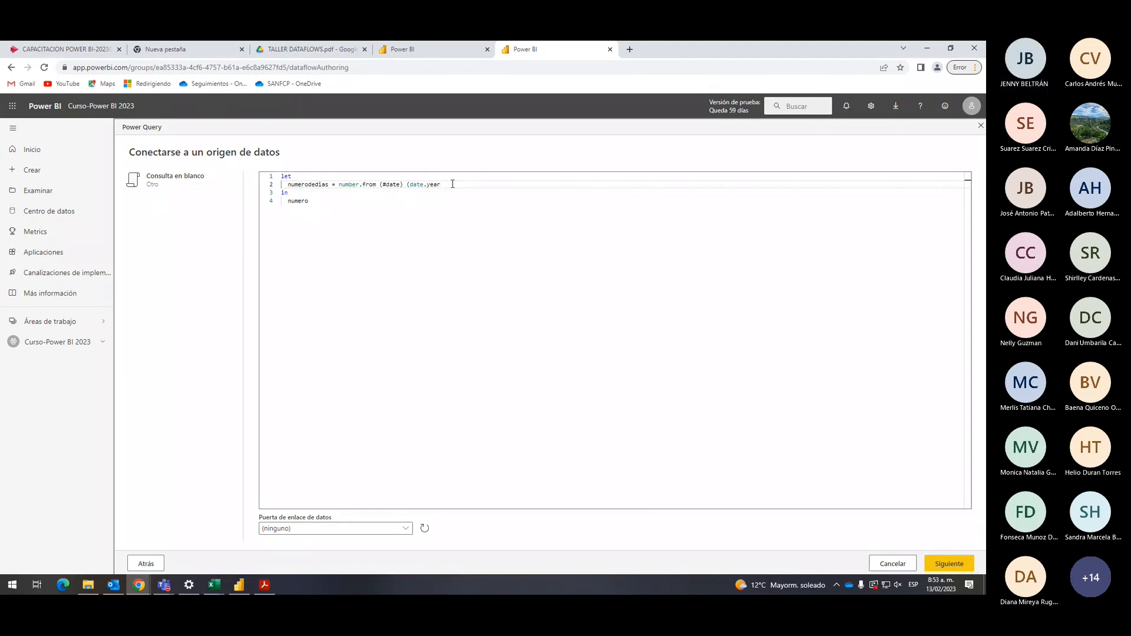
type("(")
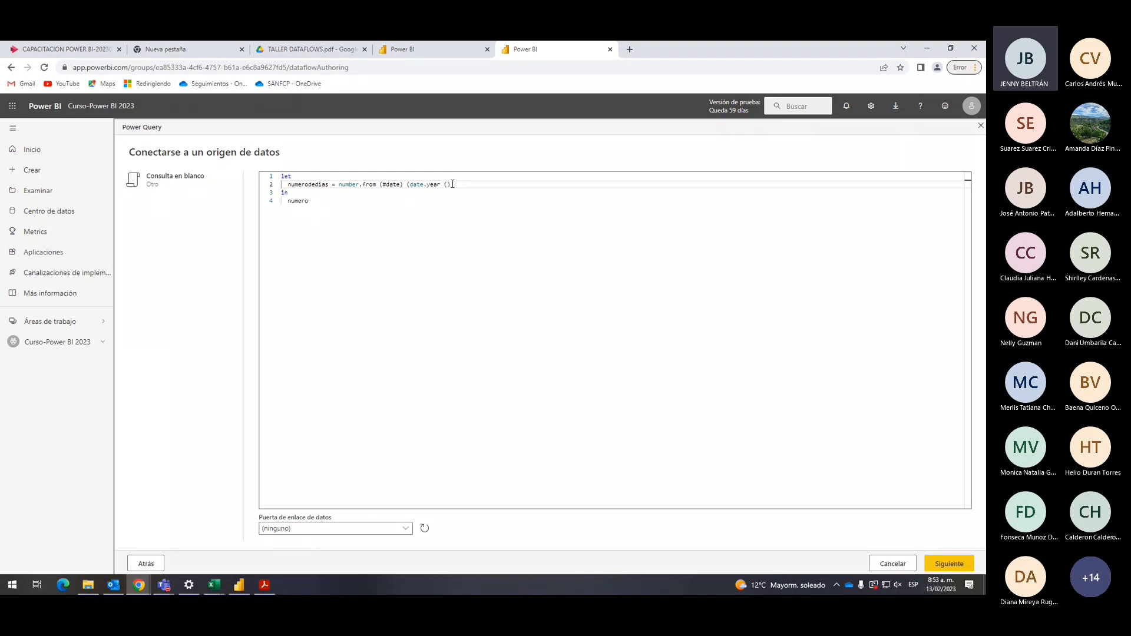
left_click(452, 184)
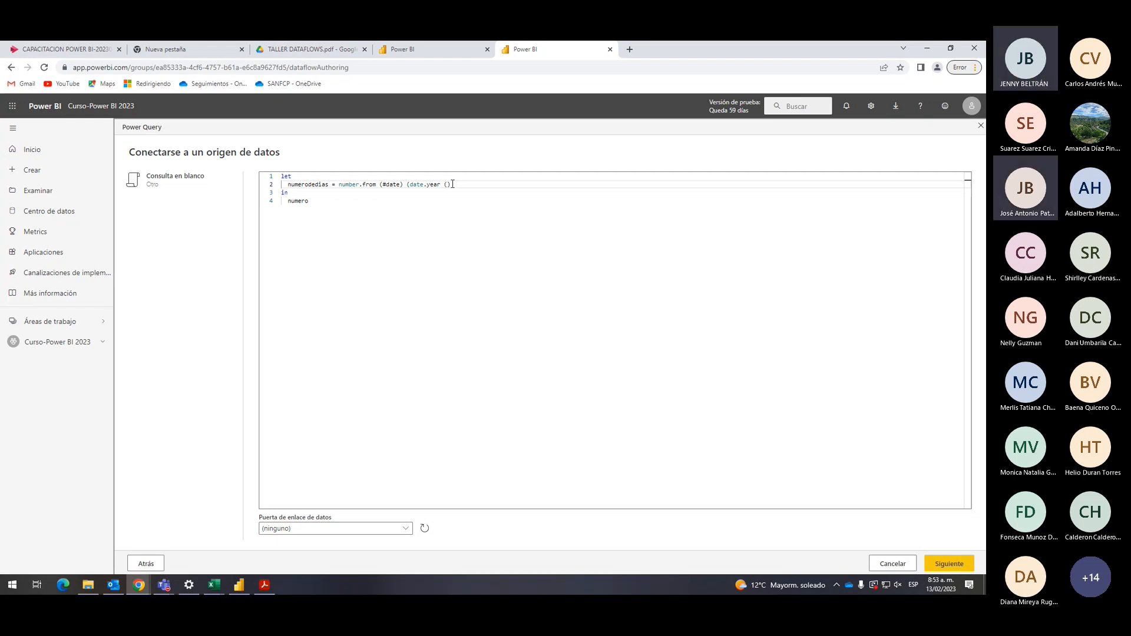
type("date.time")
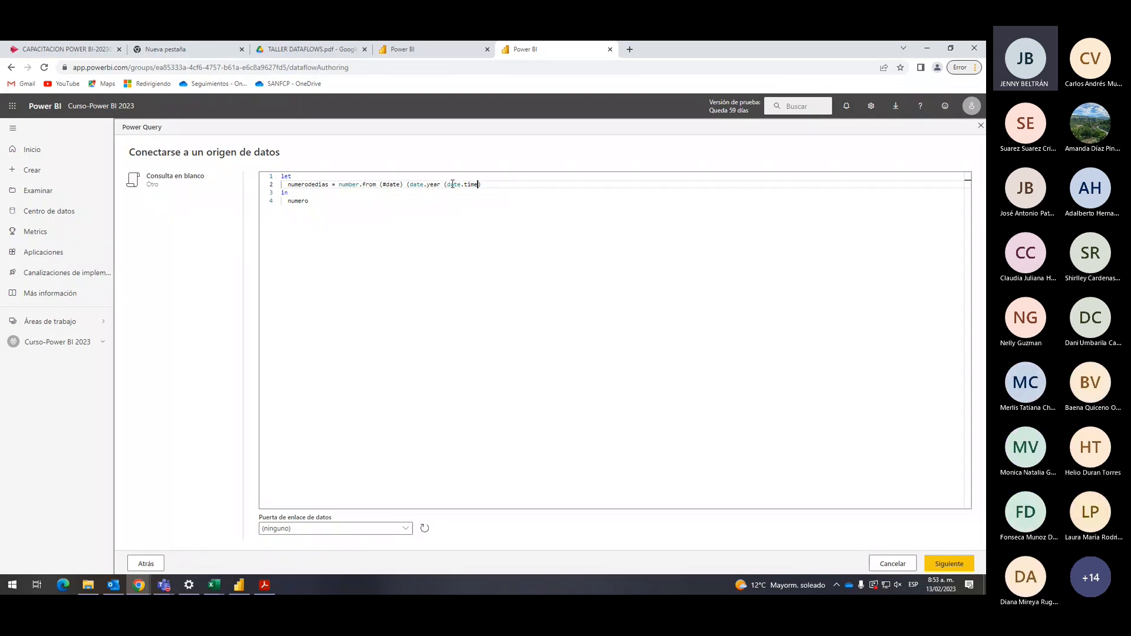
key("BackSpace")
key("Right")
key("Right")
key("Right")
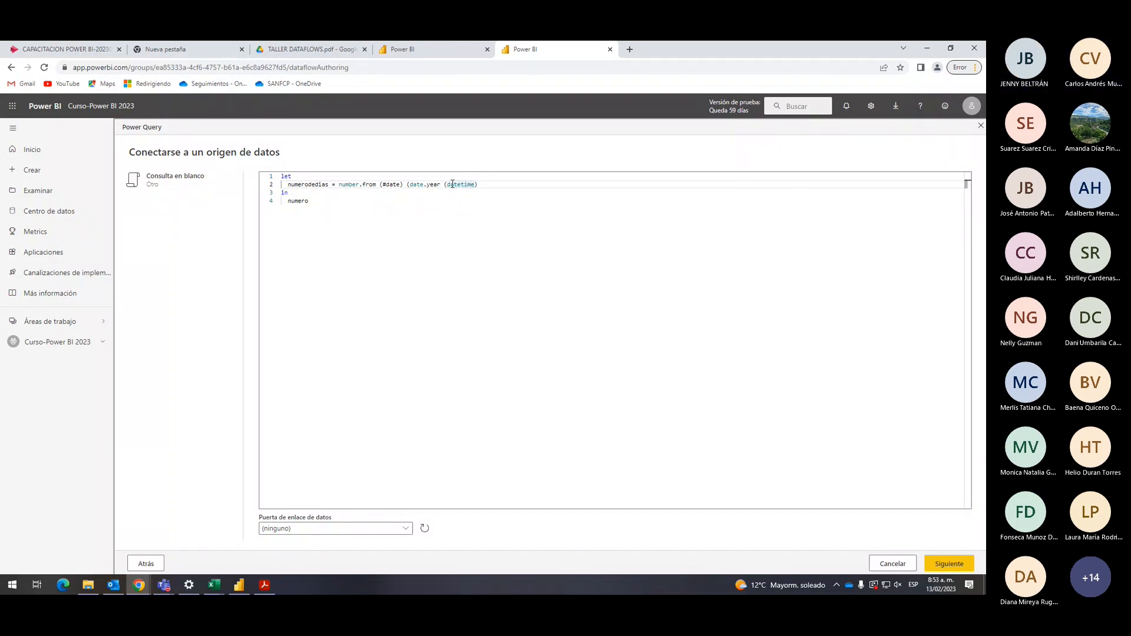
type(".")
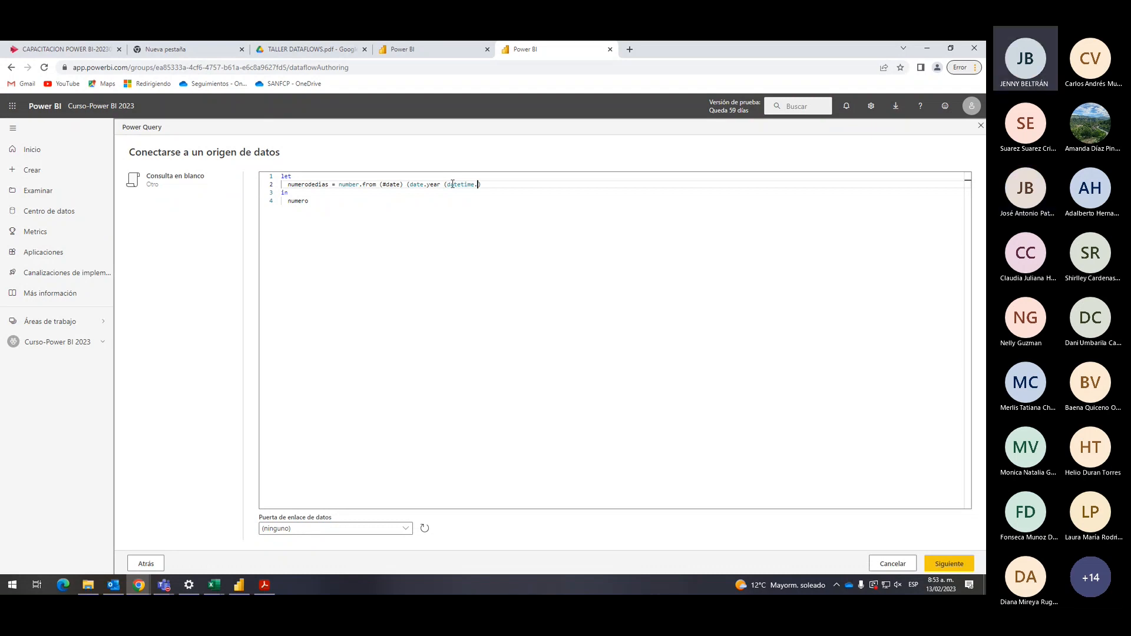
type("local")
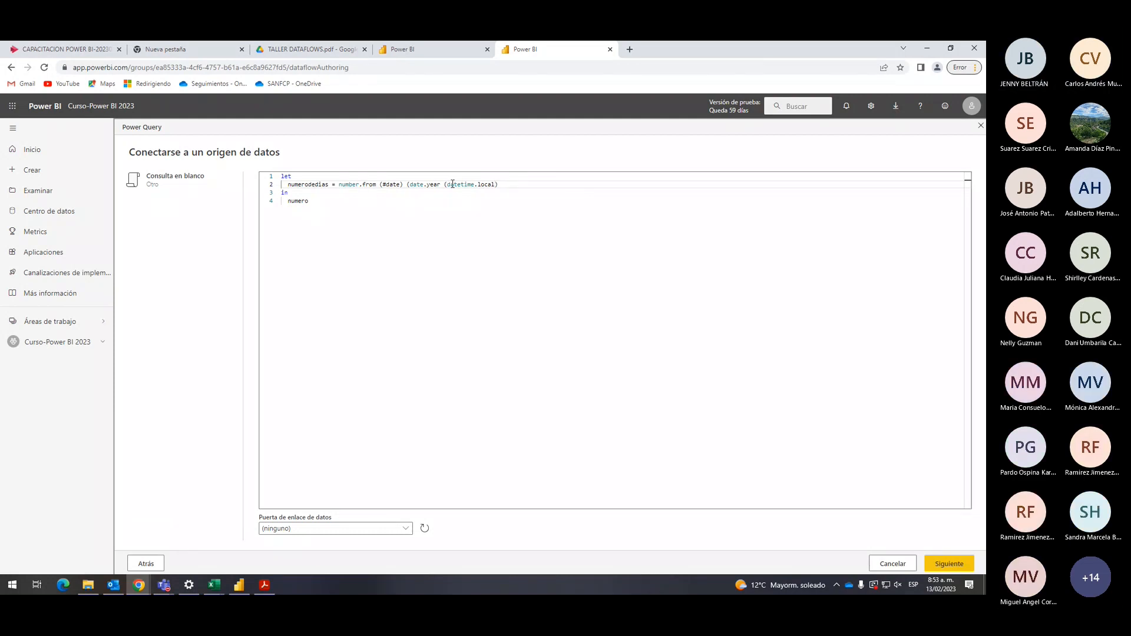
type("now")
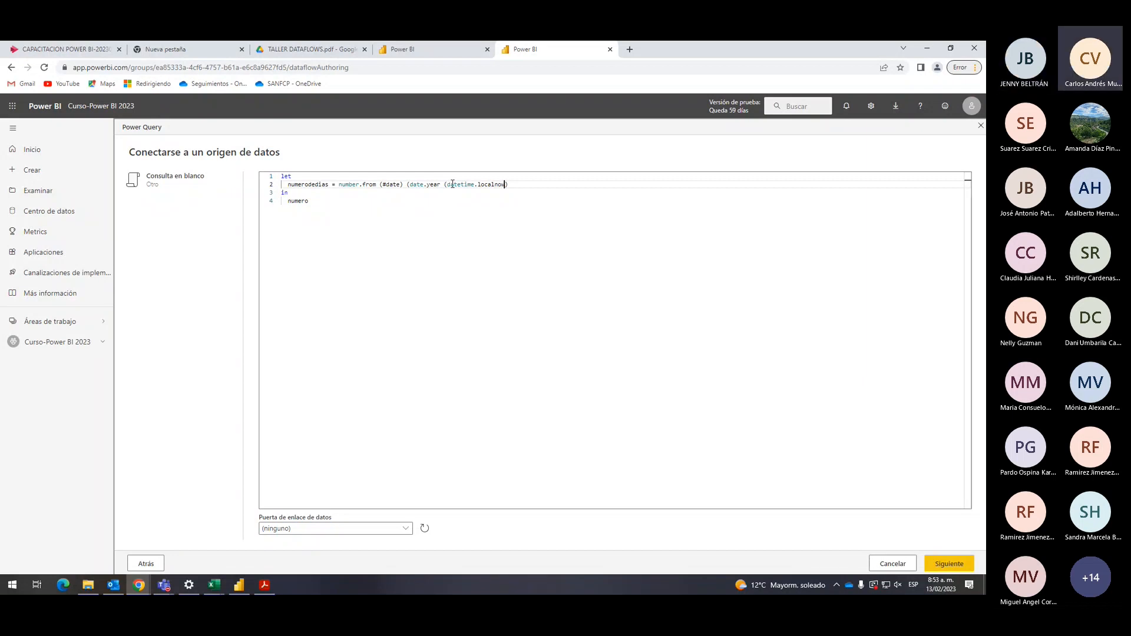
Add empty call parentheses after datetime.localnow and close the date.year argument.
key("Right")
key("Right")
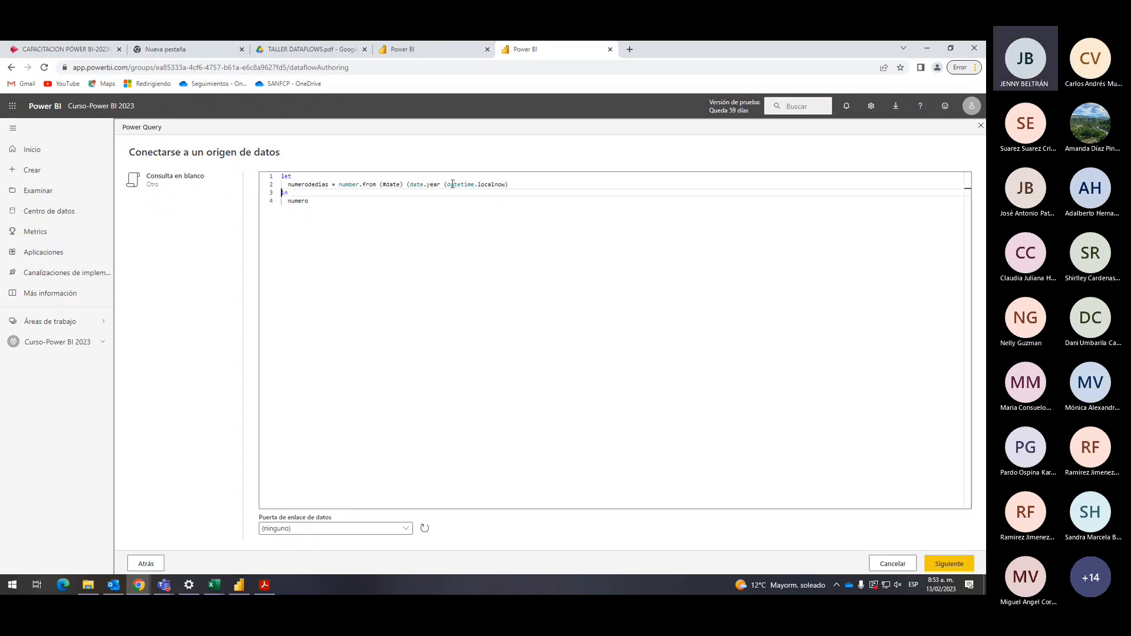
key("Left")
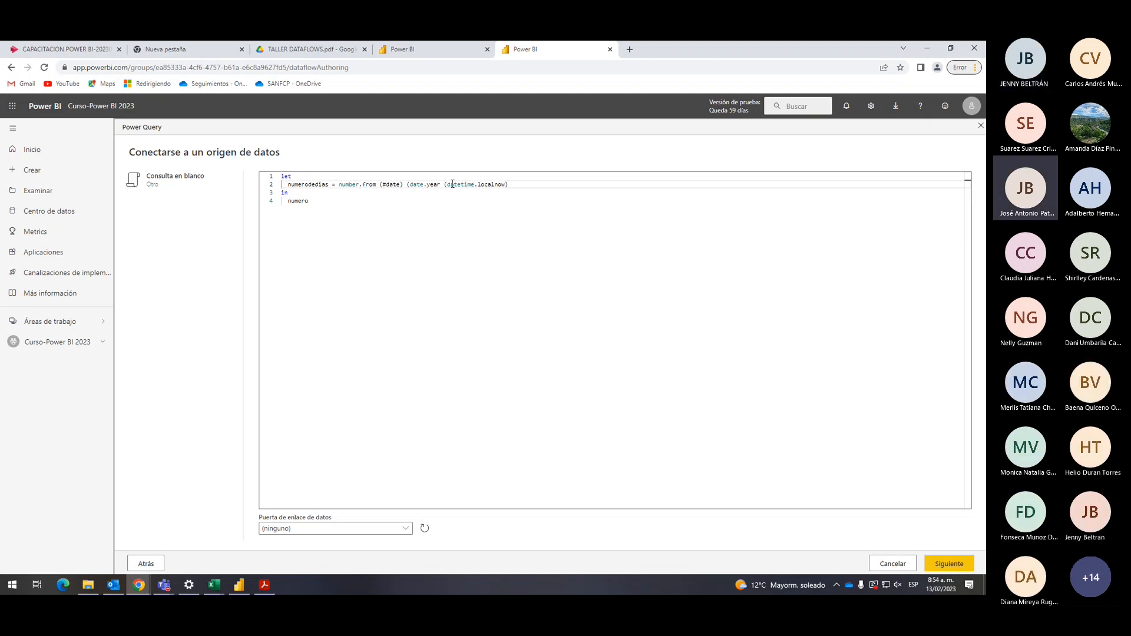
type("()")
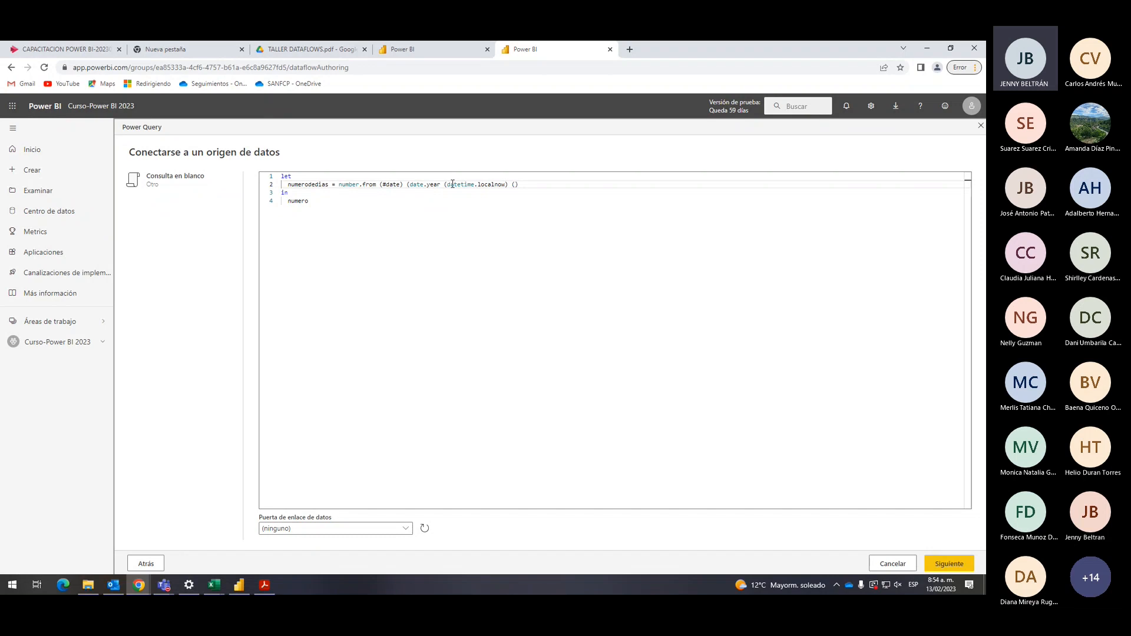
key("Left")
key("Left")
key("BackSpace")
key("BackSpace")
type(")")
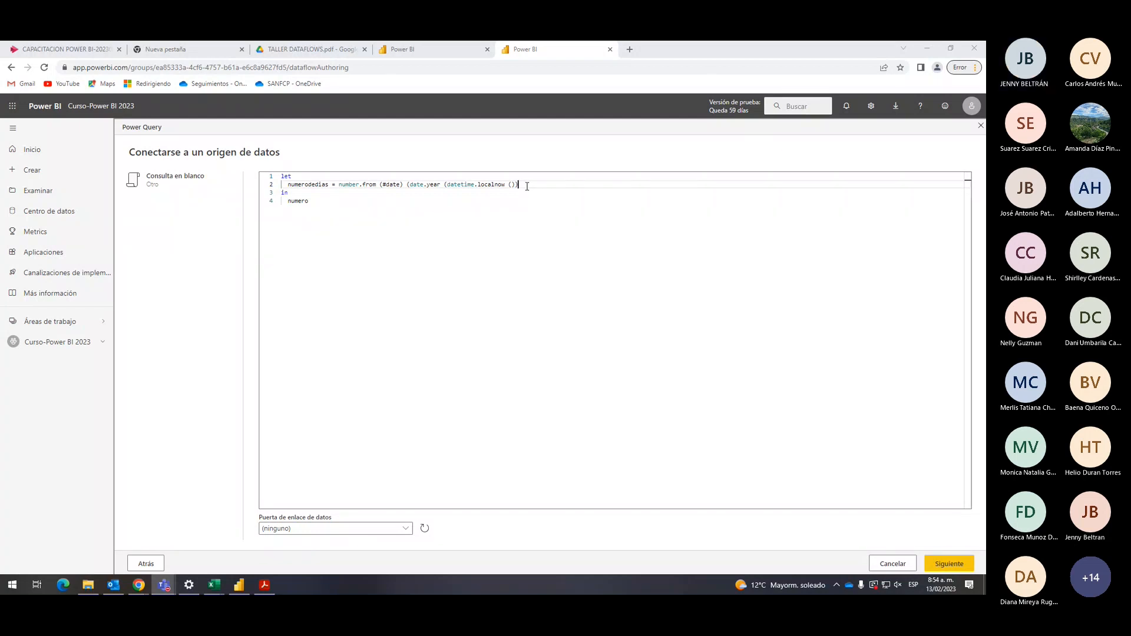
Add 02 and 13 as the month and day arguments, and remove the closing parenthesis directly after #date.
type(",")
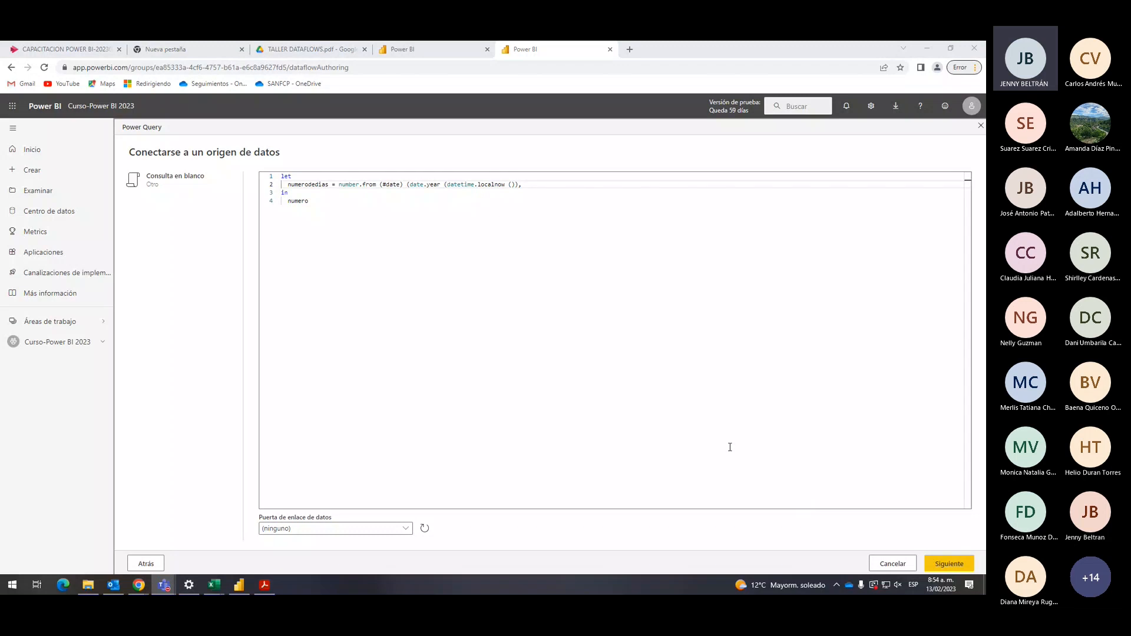
left_click(530, 183)
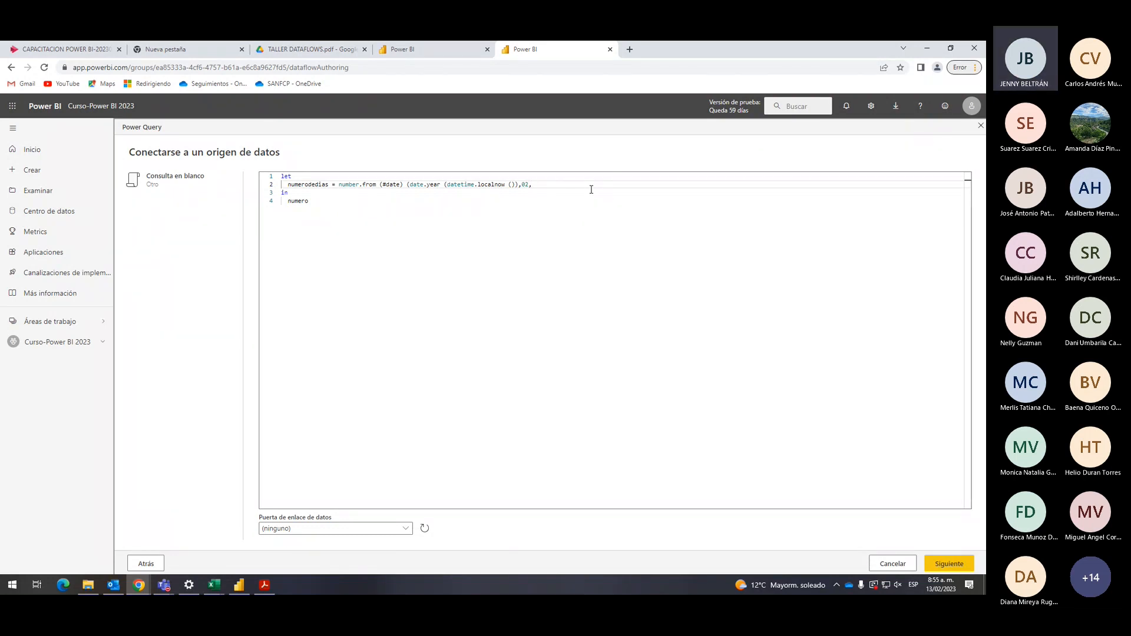
type("1")
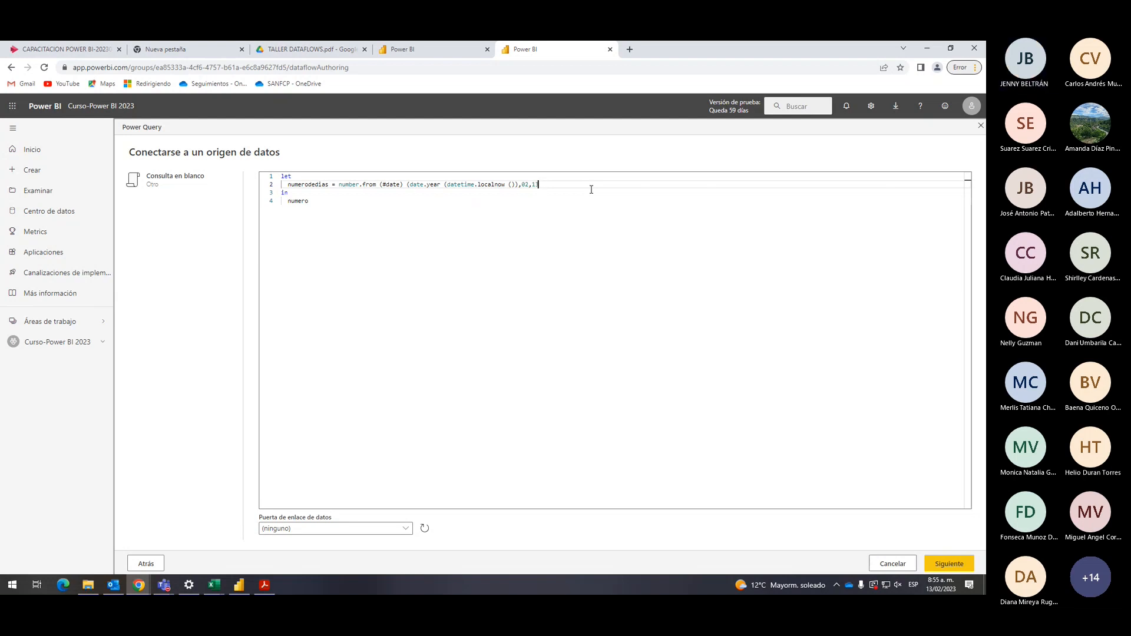
type("3")
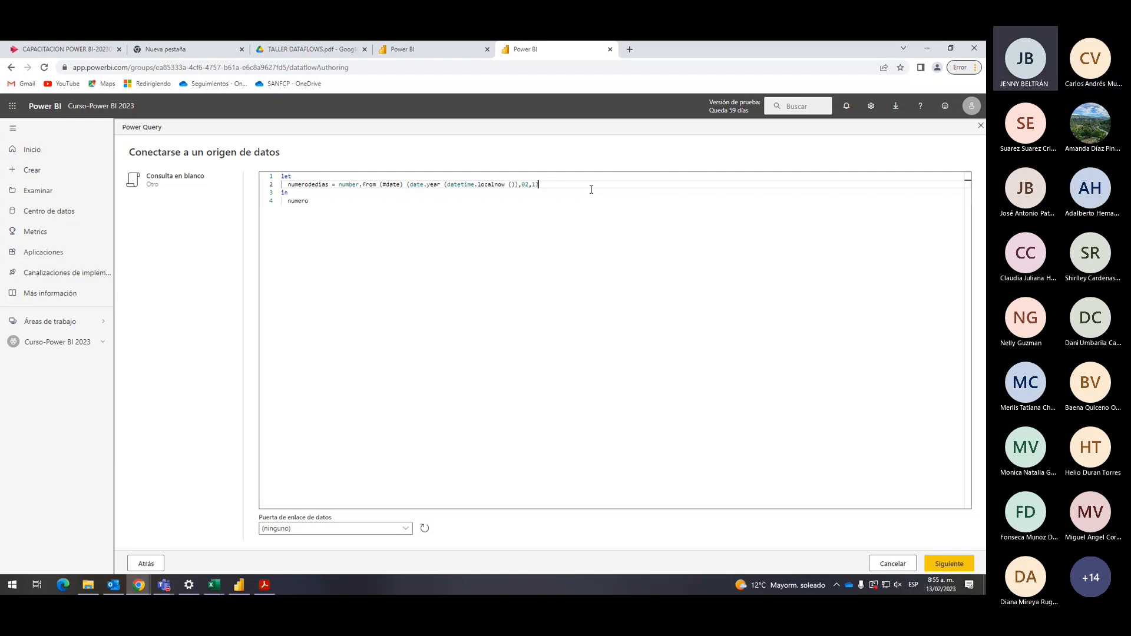
type(",")
left_click(403, 184)
key("BackSpace")
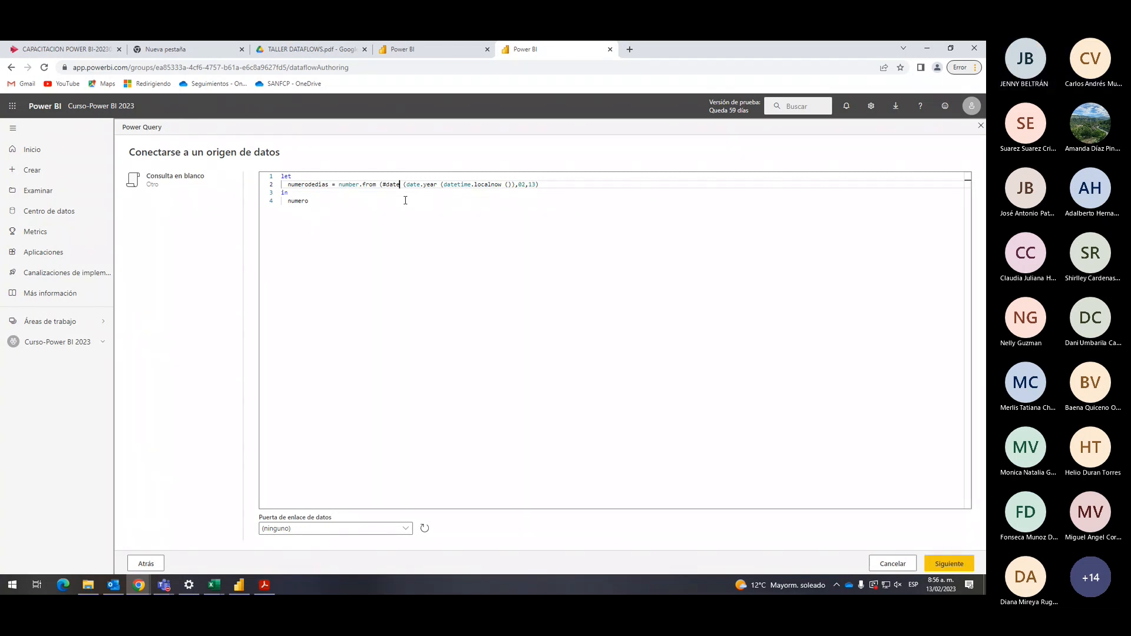
Subtract #date(1999,1,1) from the first date, close the number.from call and end the line with a comma.
left_click(595, 184)
type("-")
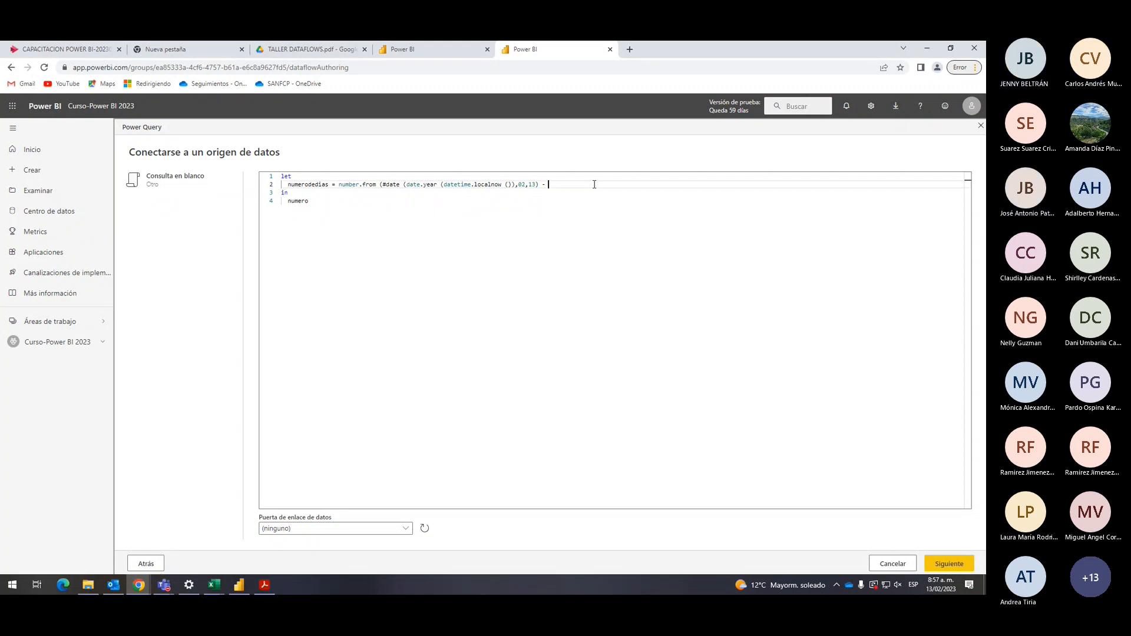
type("#date")
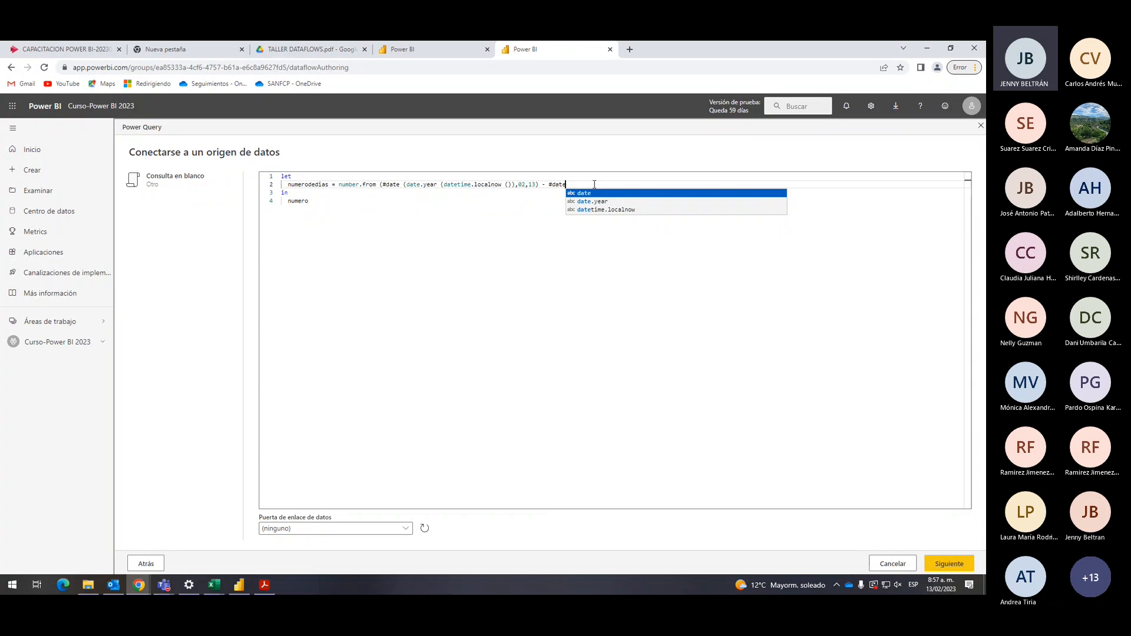
type("(")
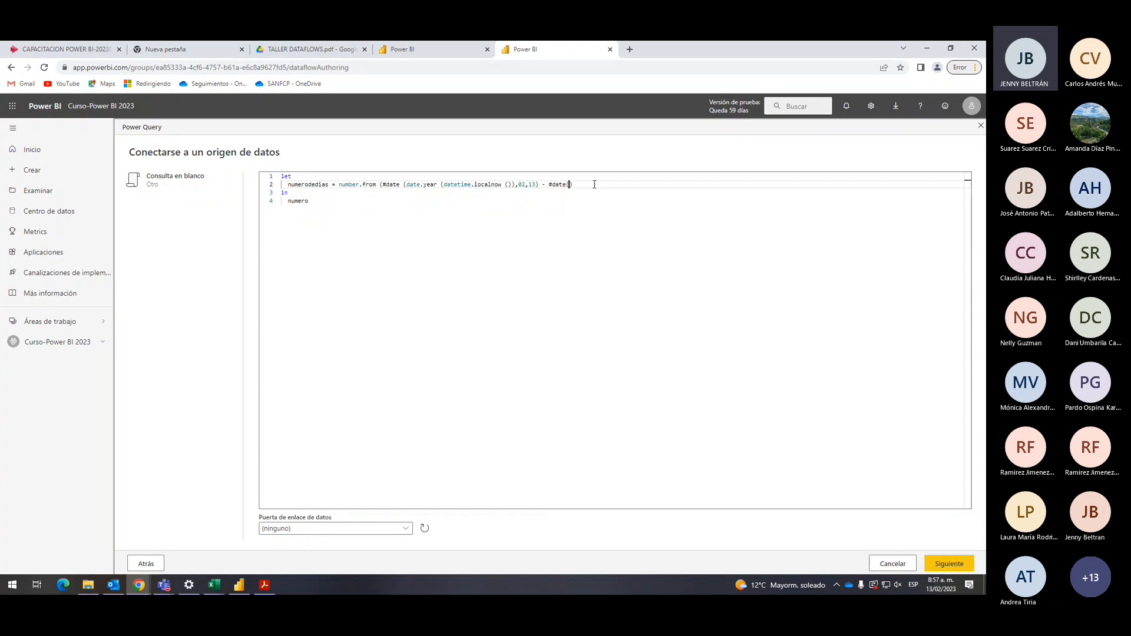
type("1999,1,1")
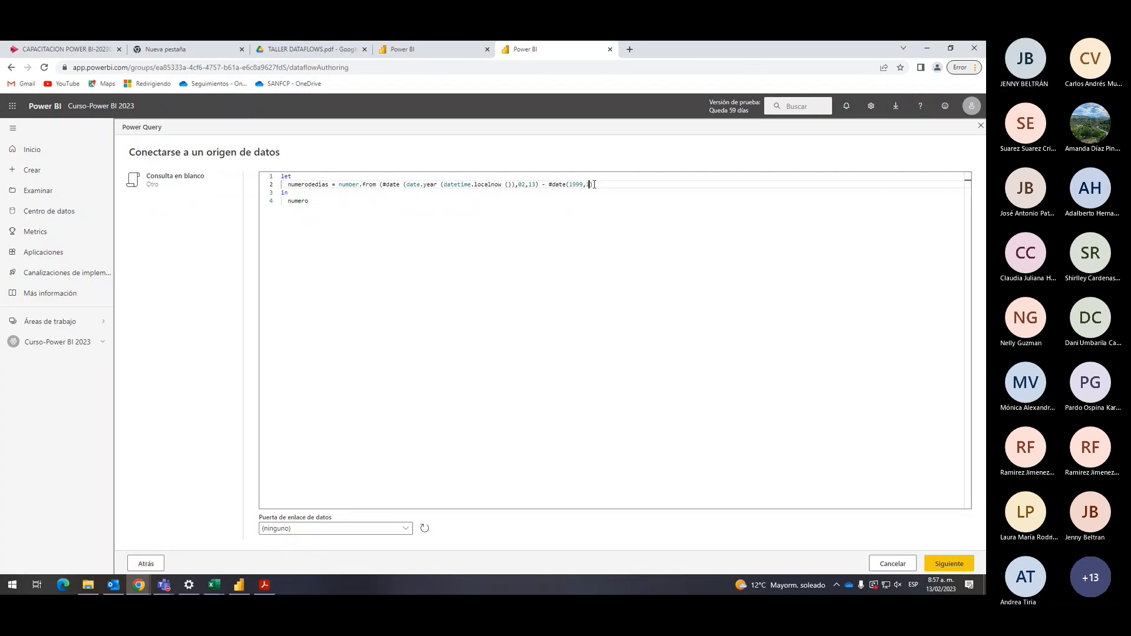
left_click(662, 185)
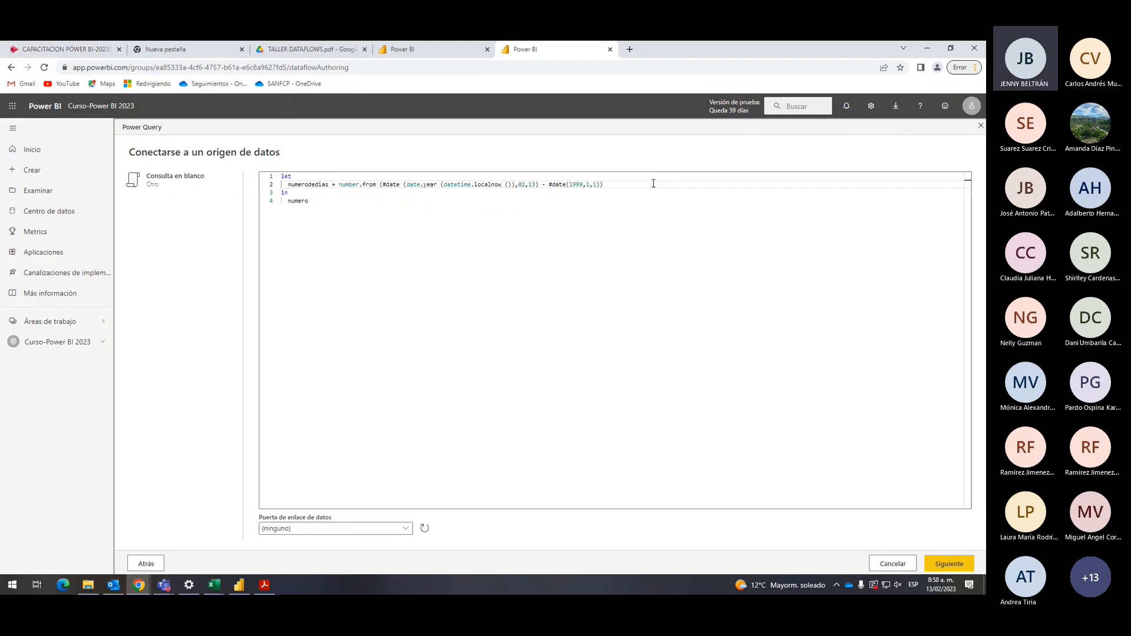
type(",")
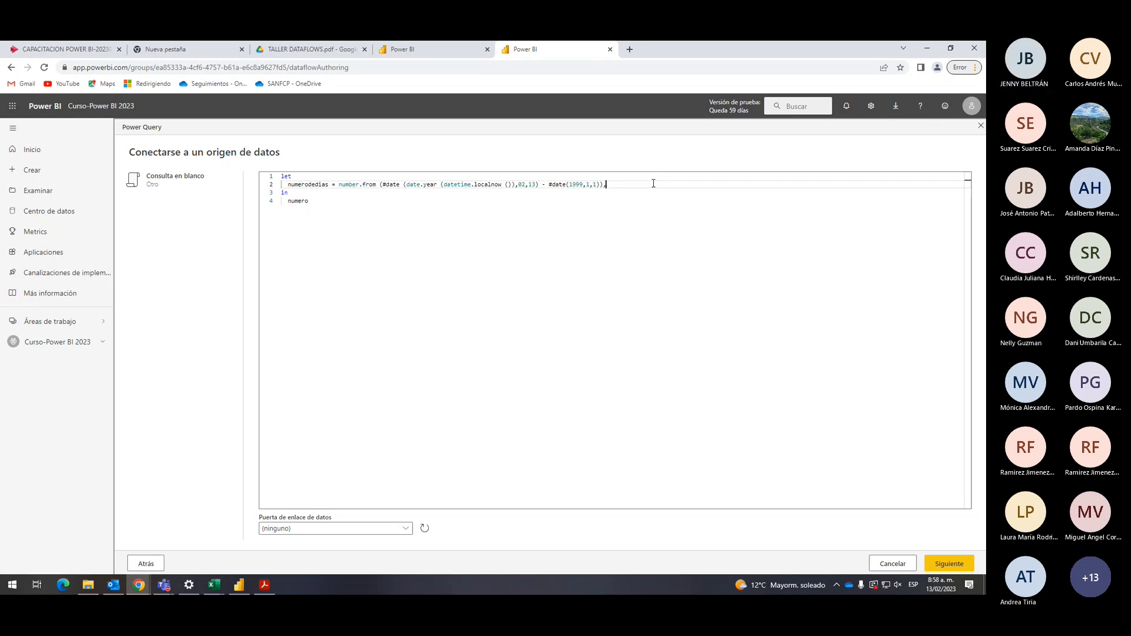
Add a new line below numerodedias that defines fechas as a list.dates () call.
key("Return")
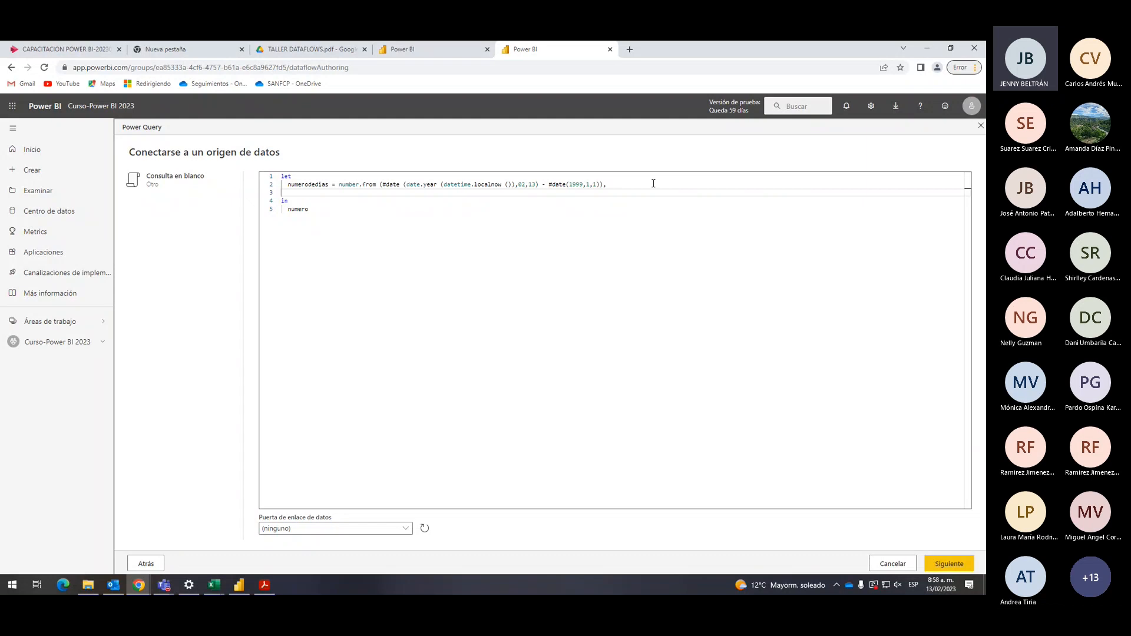
type("fechas = list")
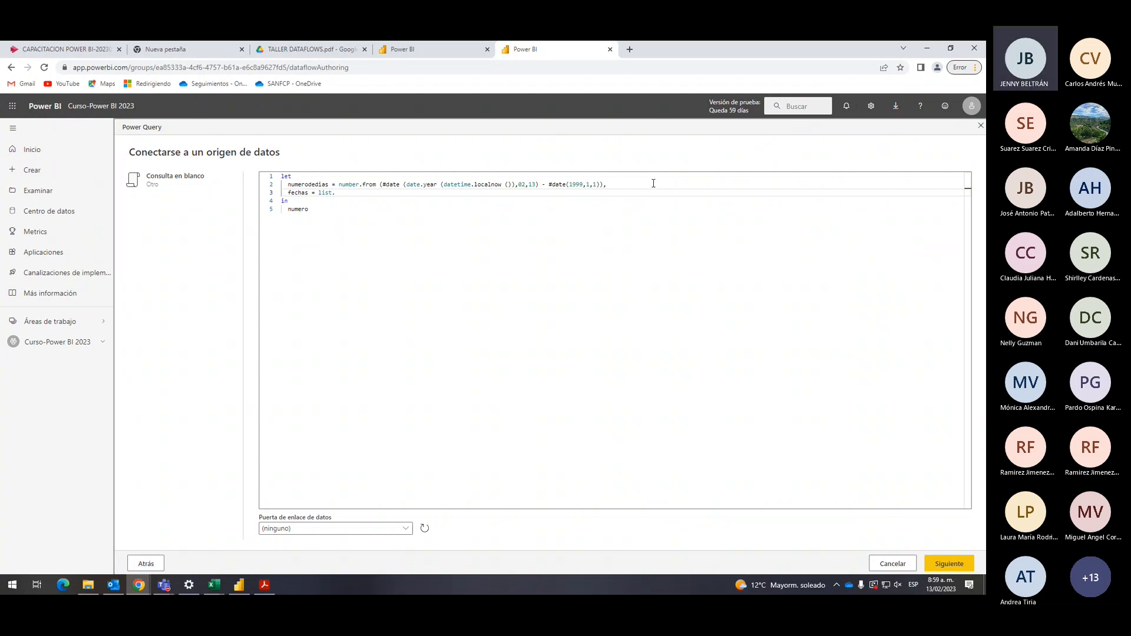
type(".dates")
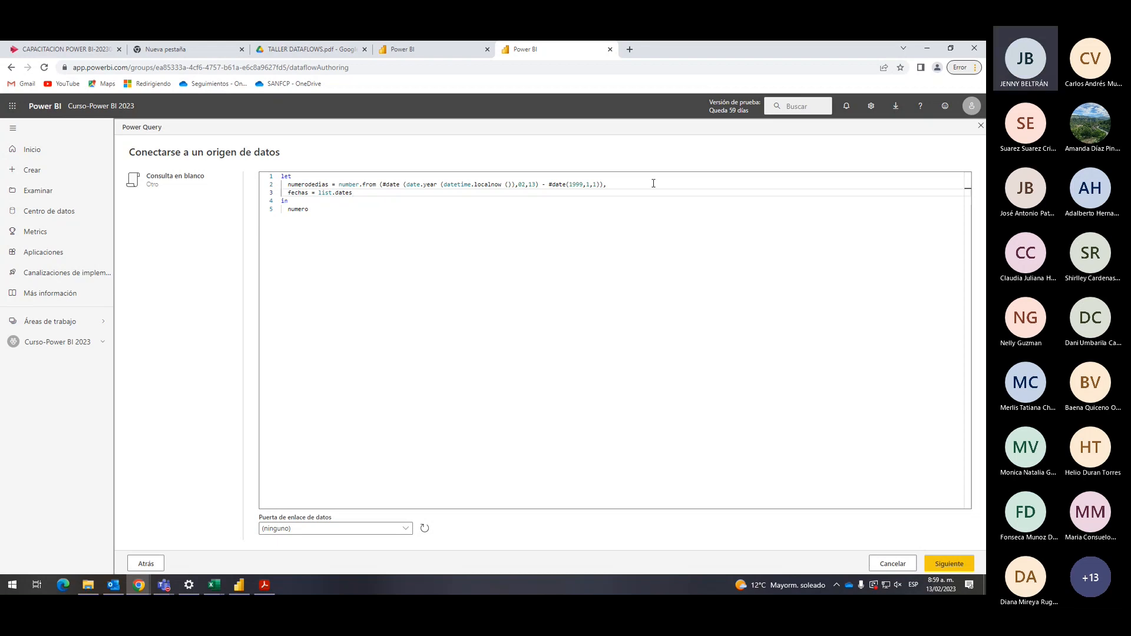
type("(")
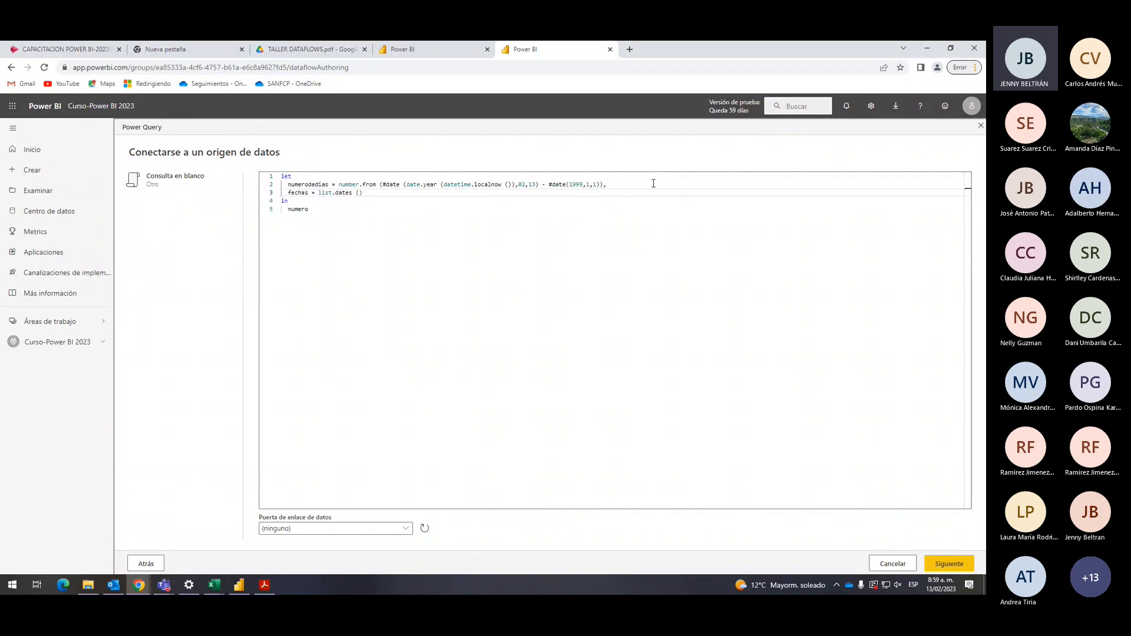
Pass #date(1999,1,1) and numerodedias as the first two arguments of list.dates, followed by a comma.
type("#date")
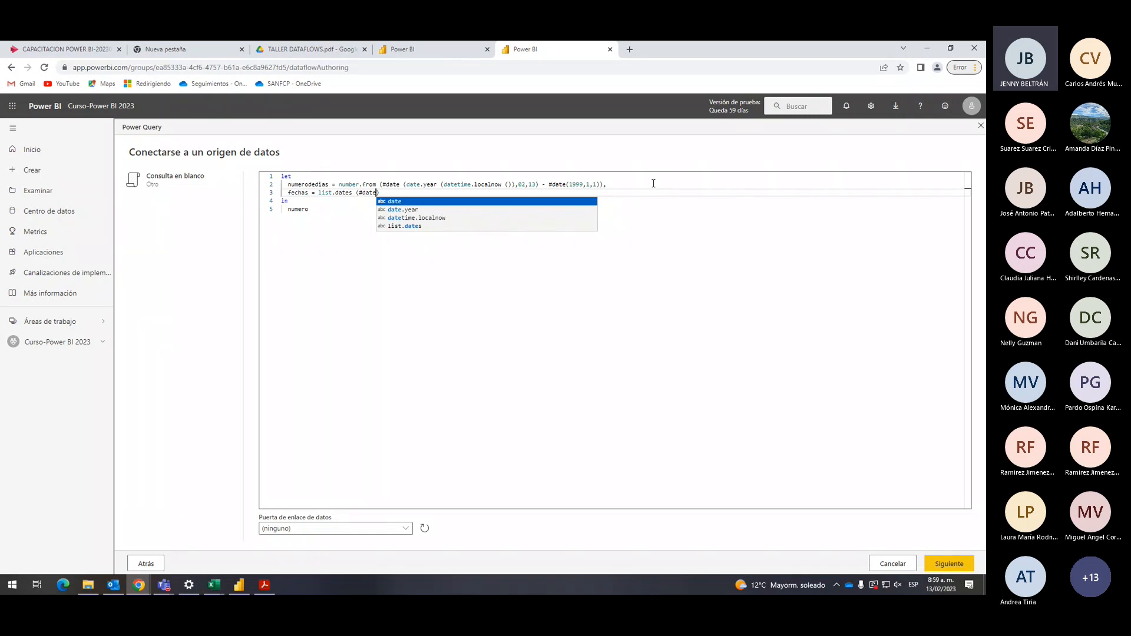
type("(")
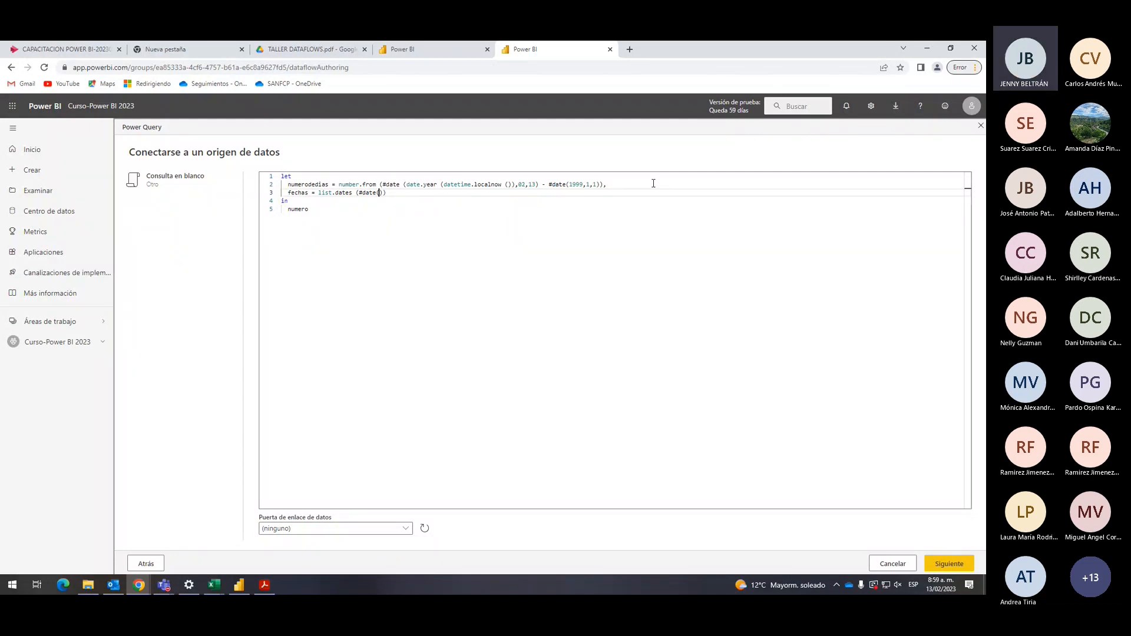
type("1999,1,1")
type(",")
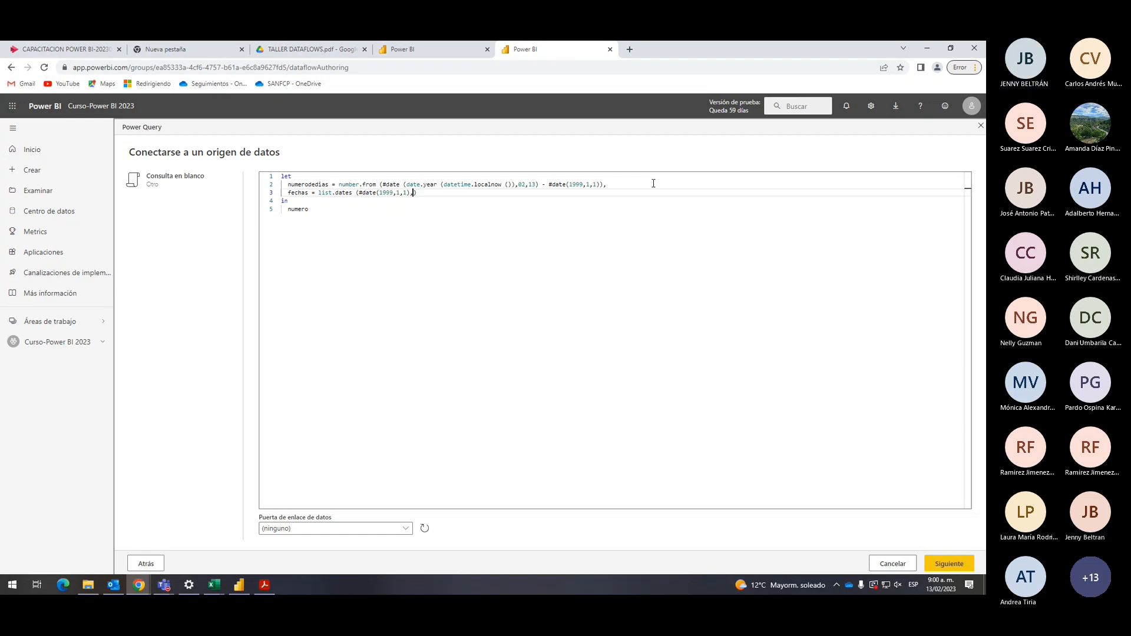
type("numero")
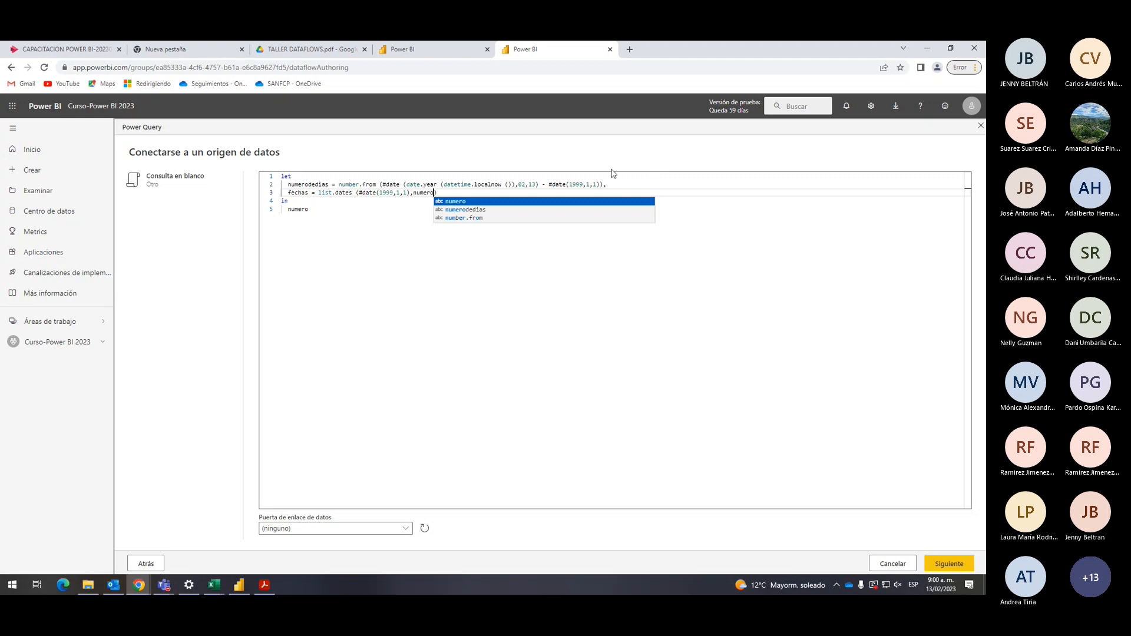
left_click(477, 209)
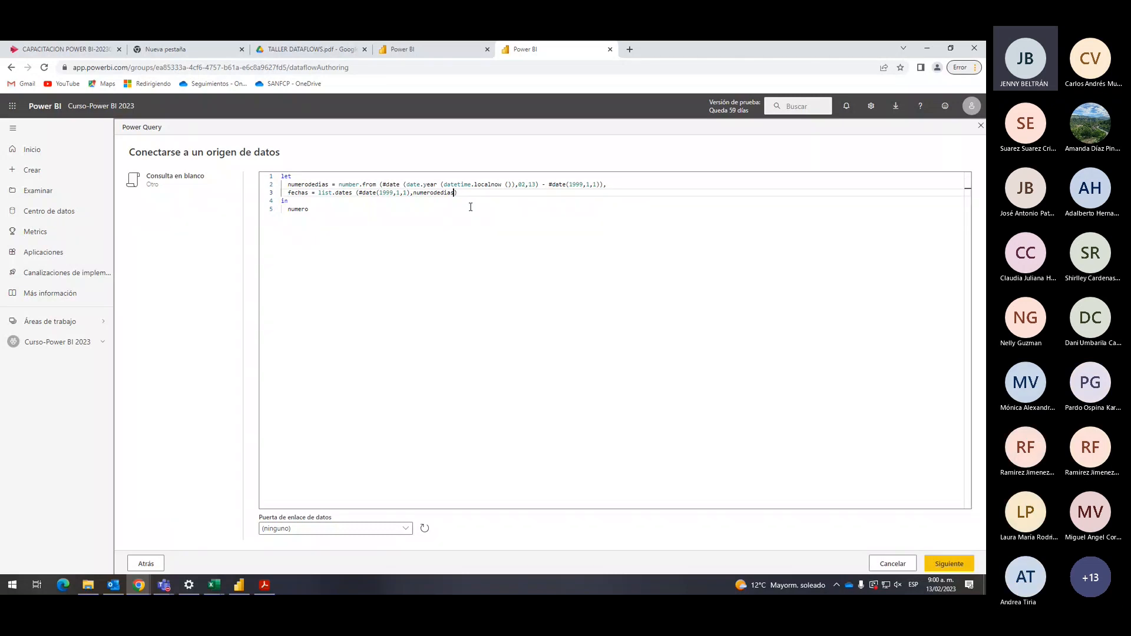
type(",")
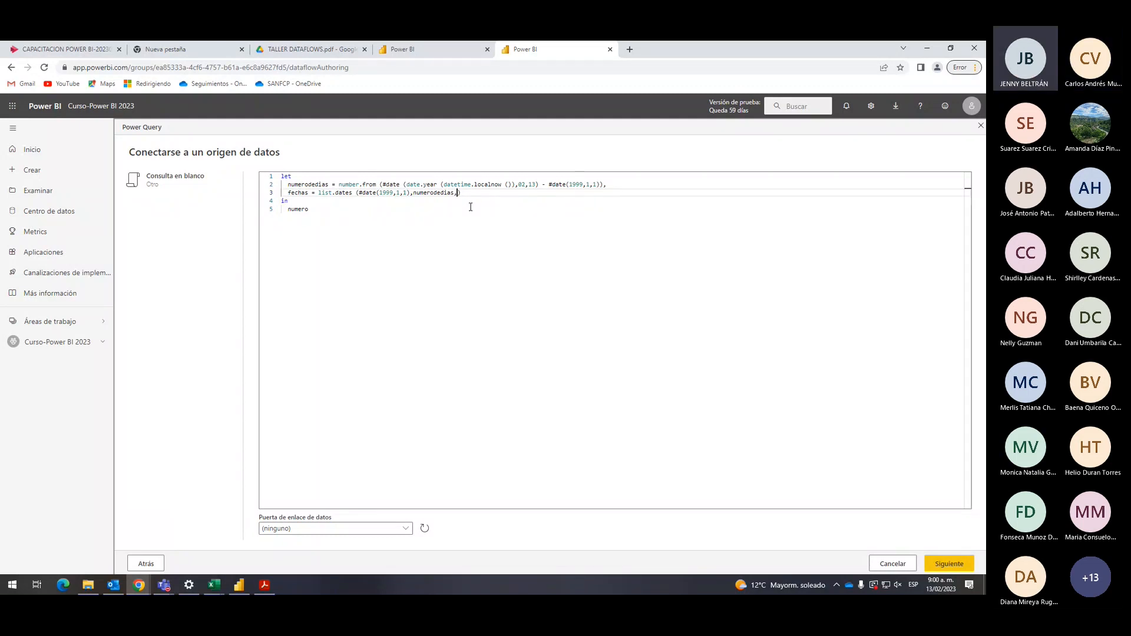
Add #duration(1,0,0,0,0) as the third argument of list.dates.
type("#")
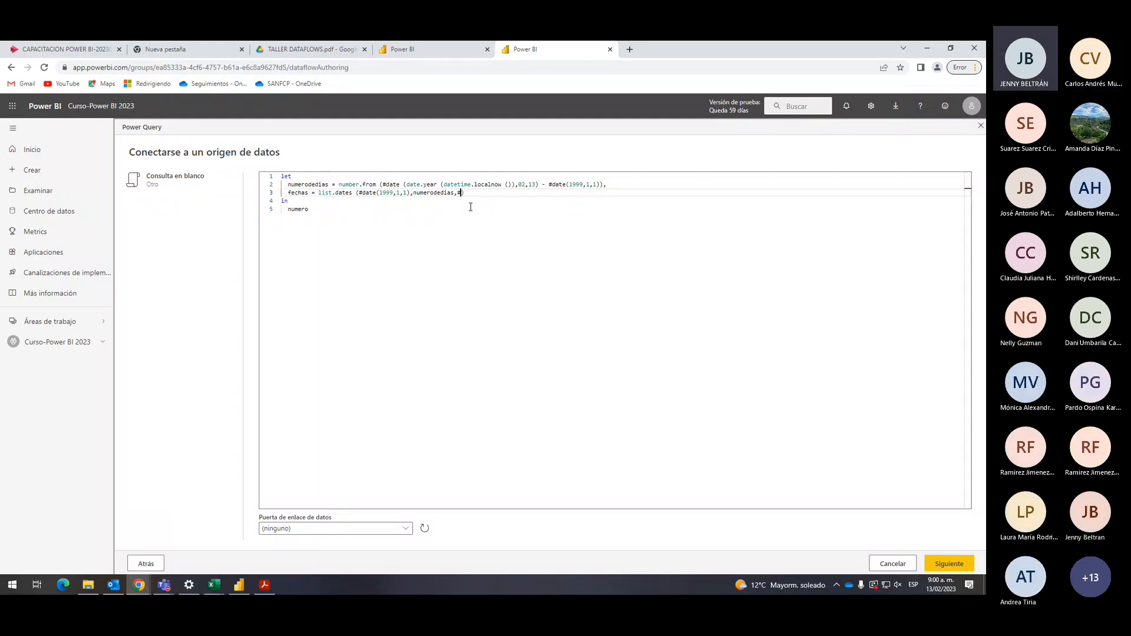
type("duration")
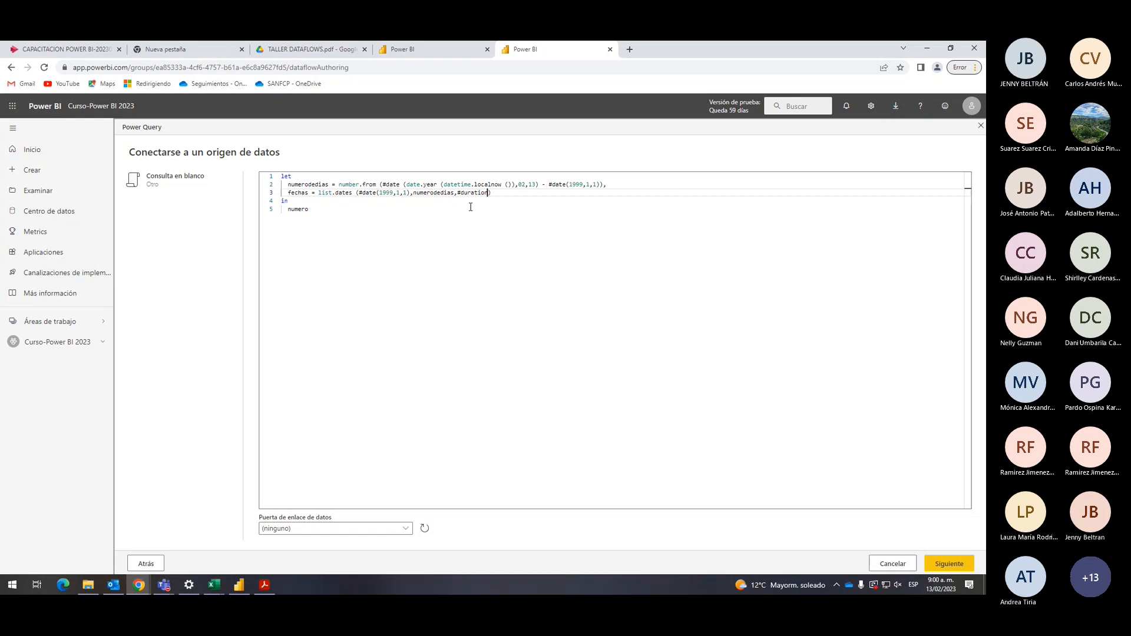
type("()")
type("1,")
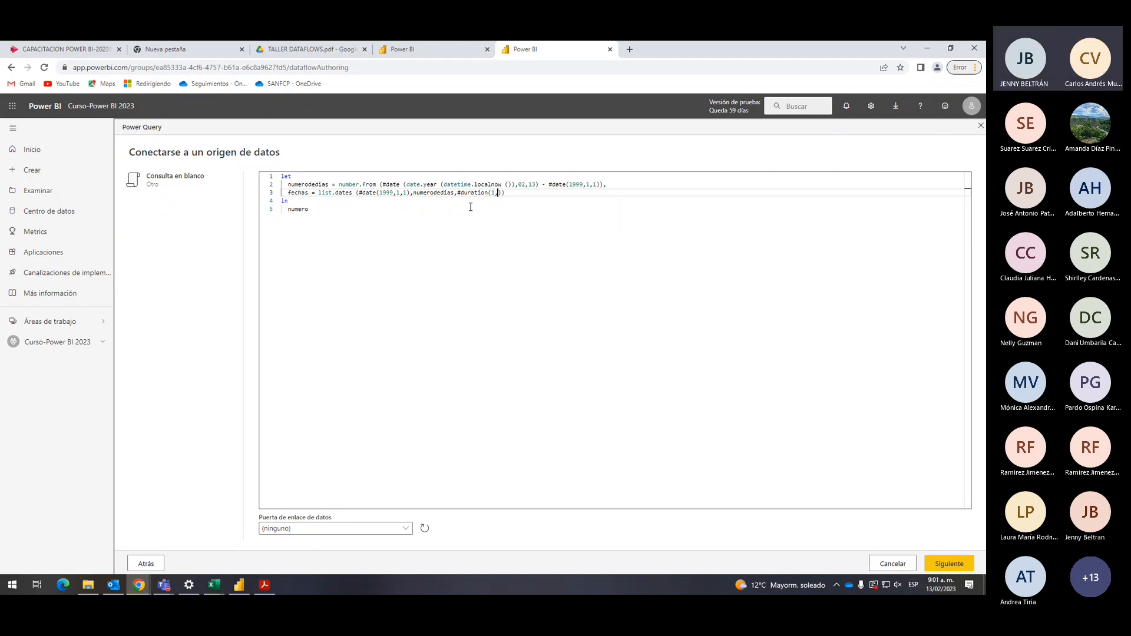
type("0")
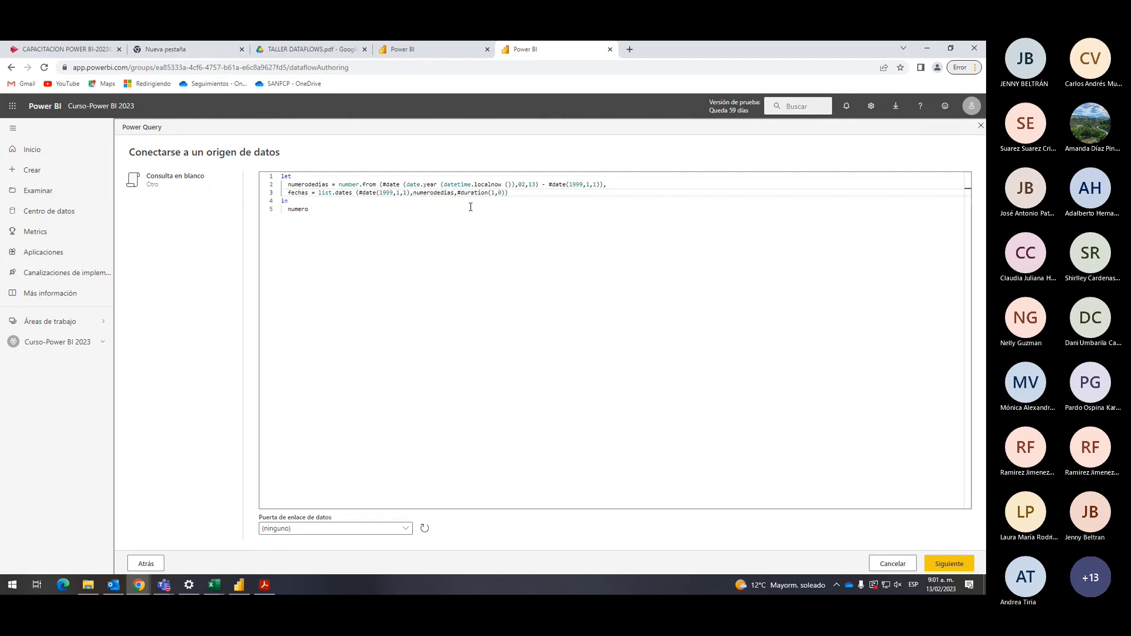
type(",0")
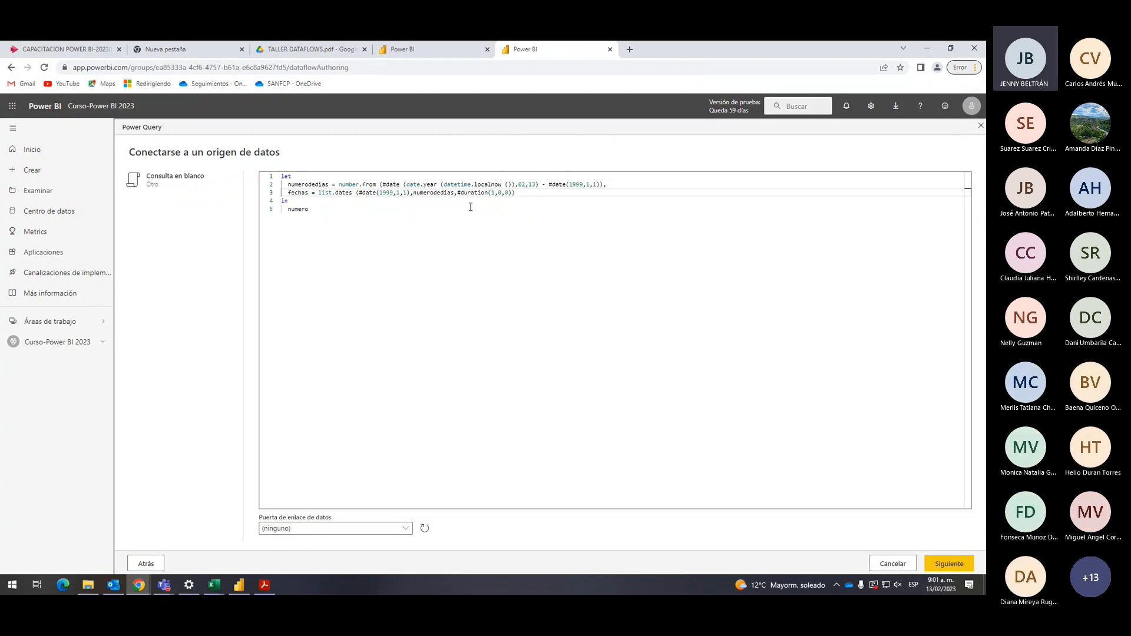
type(",0,0")
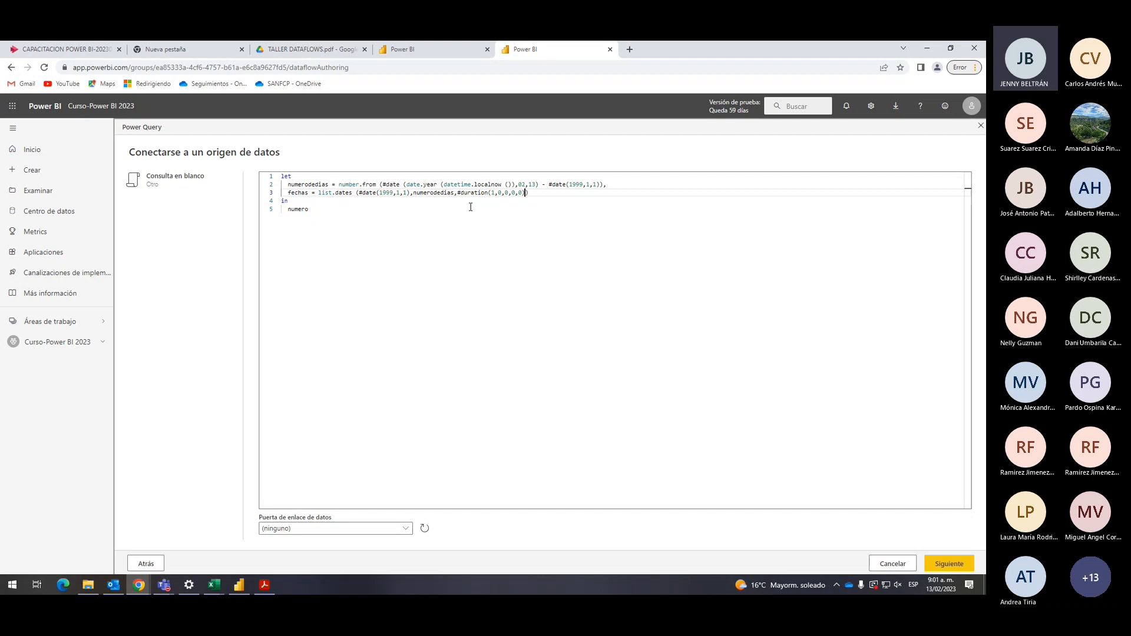
type(")")
Replace numero after in with fechas as the returned value and continue to the query editor.
double_click(294, 210)
type("fechas")
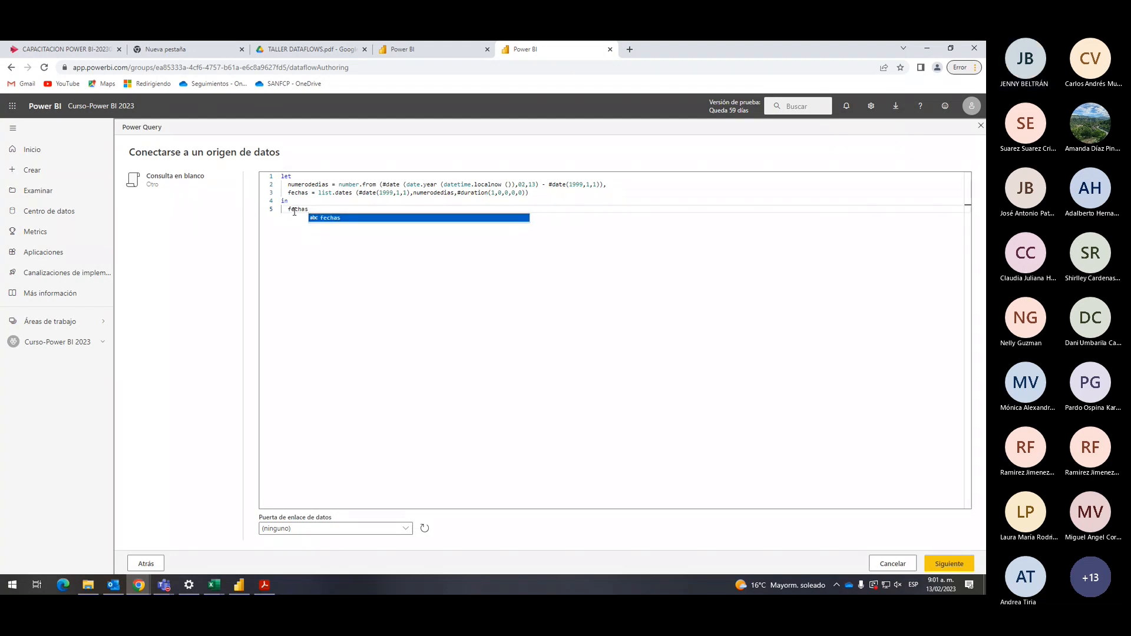
left_click(329, 218)
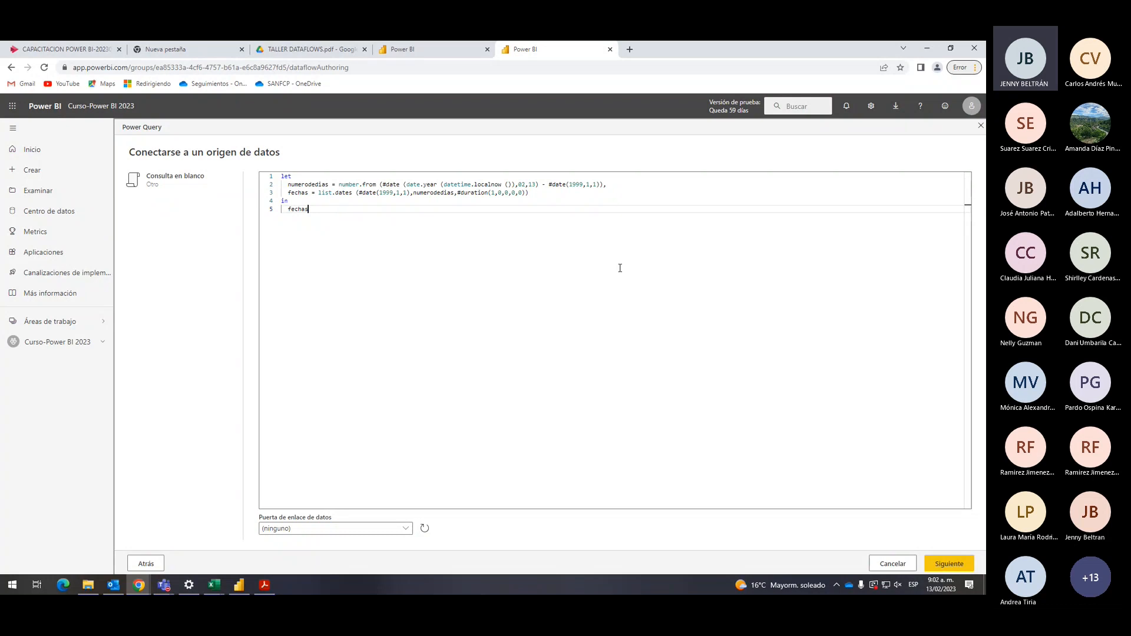
left_click(938, 568)
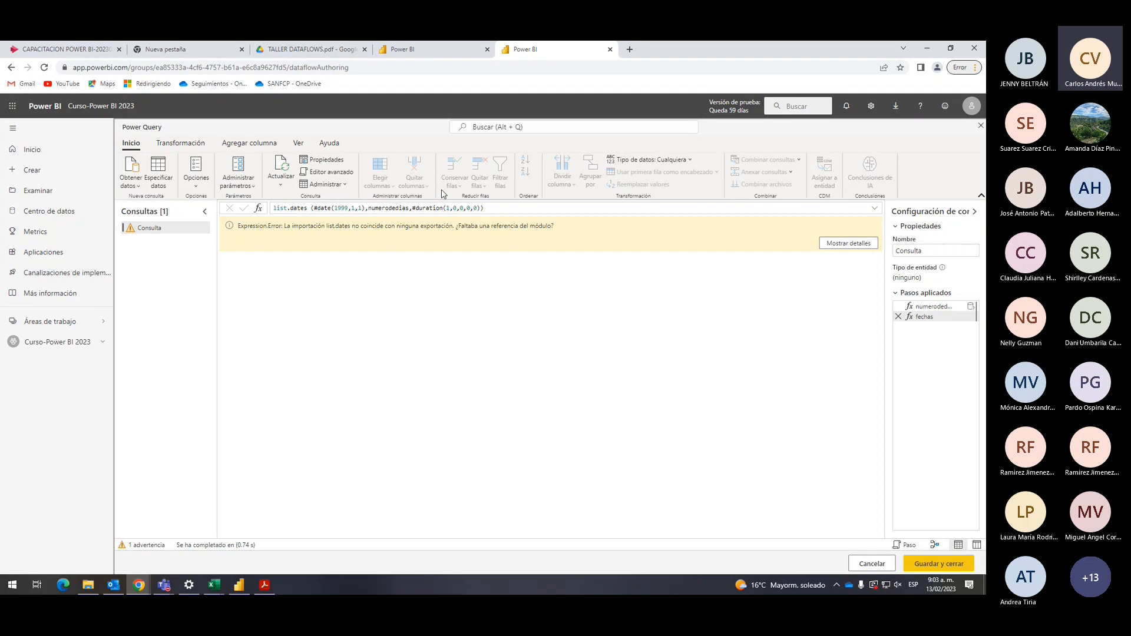
Open the query's M code in the advanced editor.
left_click(282, 186)
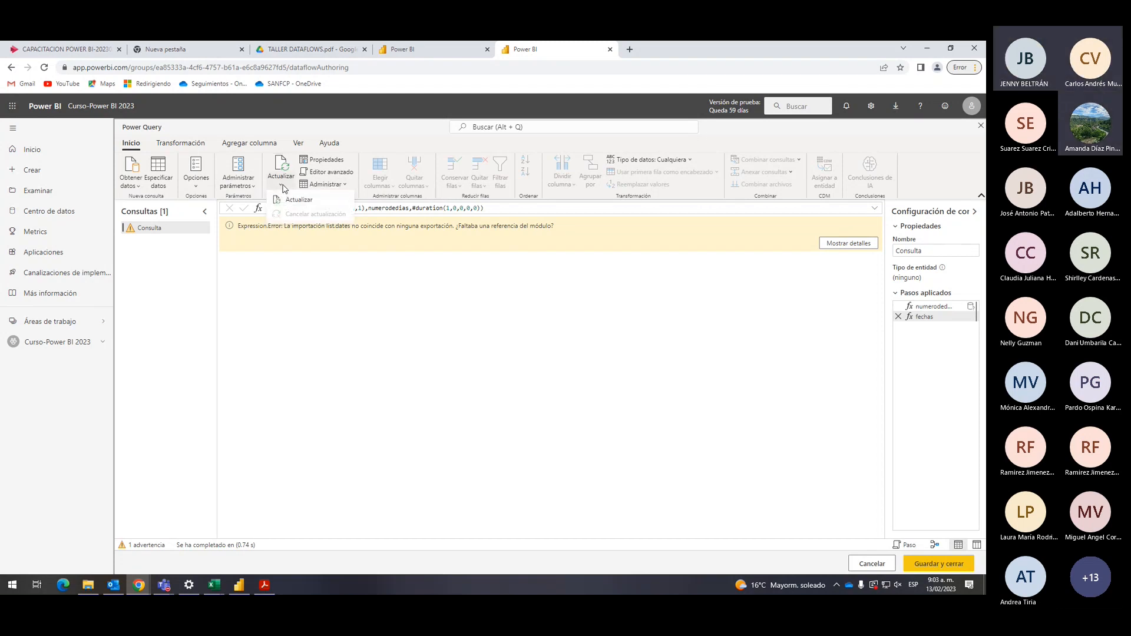
left_click(282, 186)
left_click(346, 185)
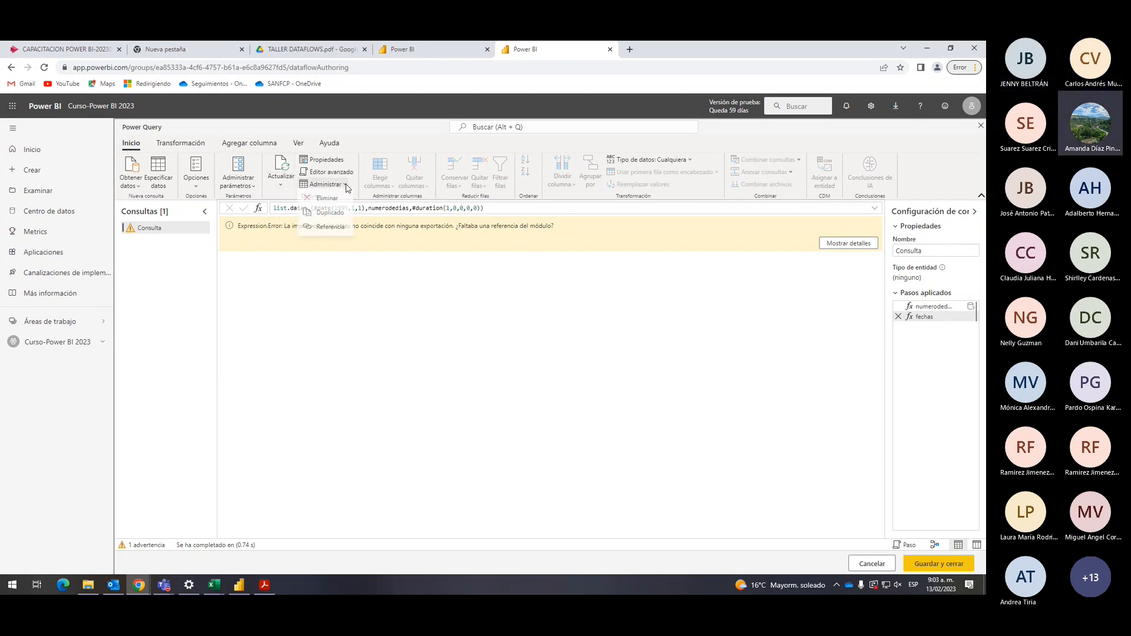
left_click(347, 174)
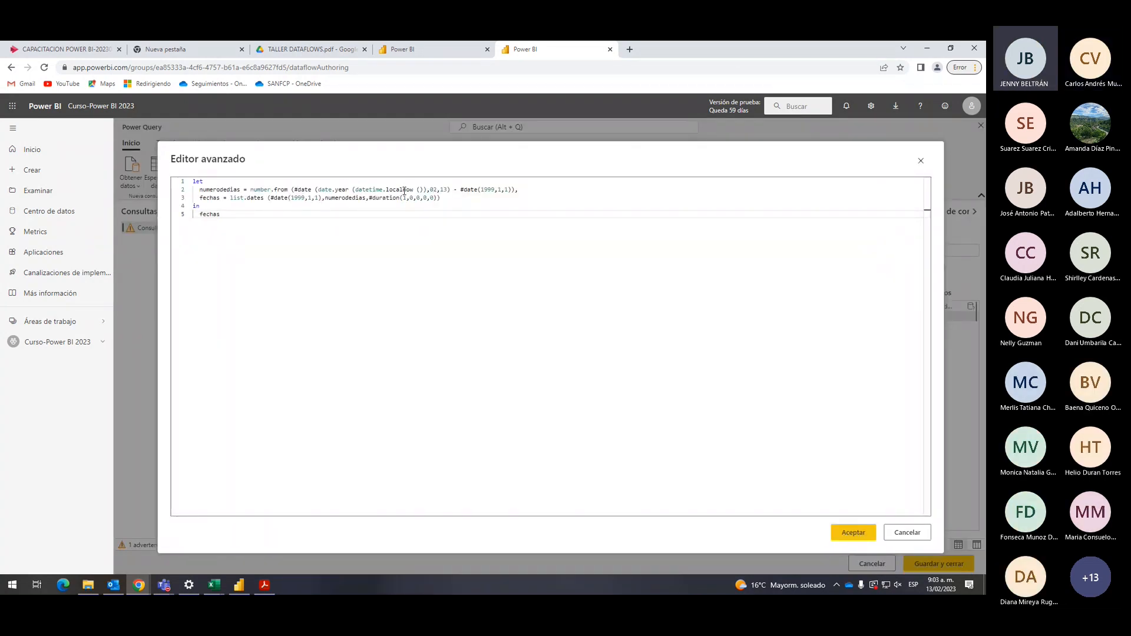
left_click(283, 215)
left_click_drag(288, 190, 252, 190)
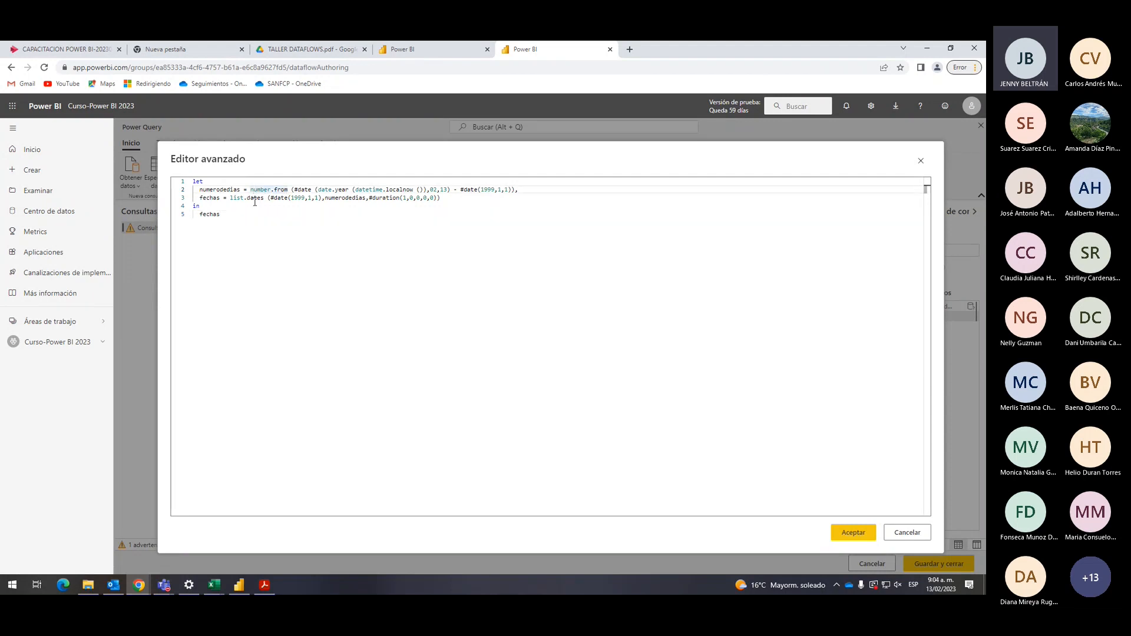
key("BackSpace")
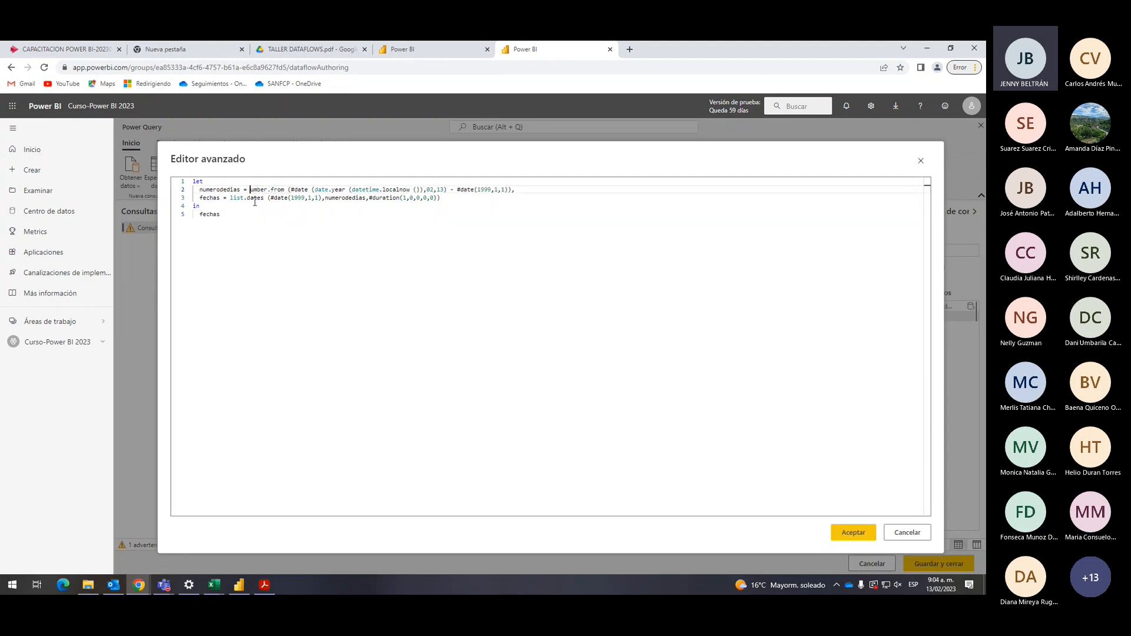
type("n")
Change the capitalization of the first variable's name to NumeroDeDias.
left_click(199, 189)
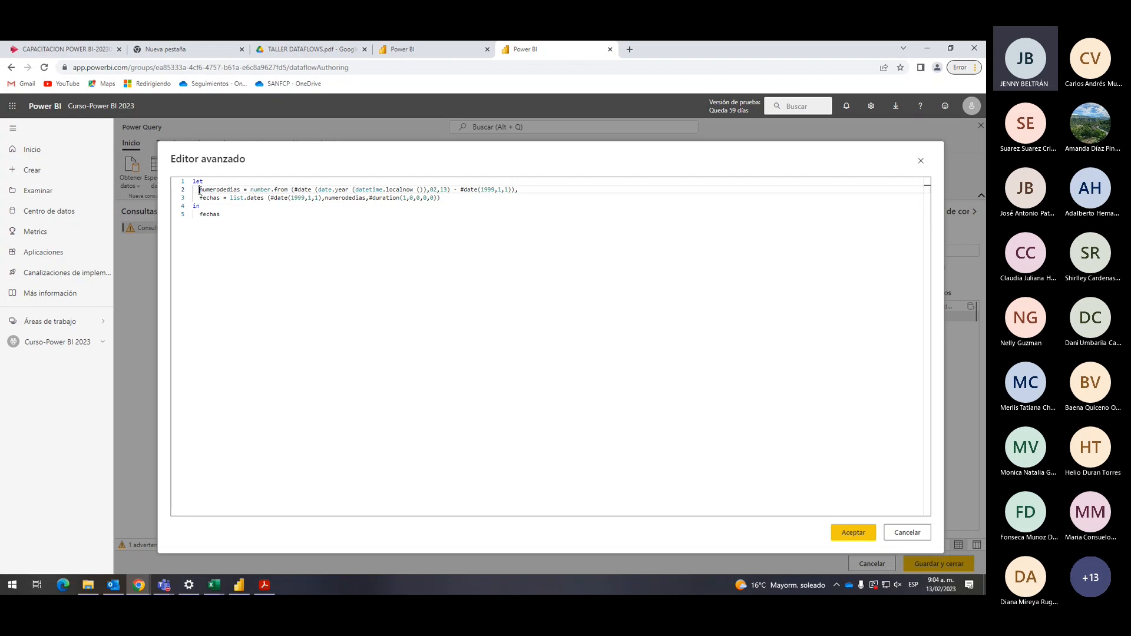
key("Delete")
type("N")
key("Delete")
type("D")
key("Right")
key("Delete")
type("D")
Capitalize the second variable's name as Fechas where it is defined.
left_click(299, 190)
left_click(339, 190)
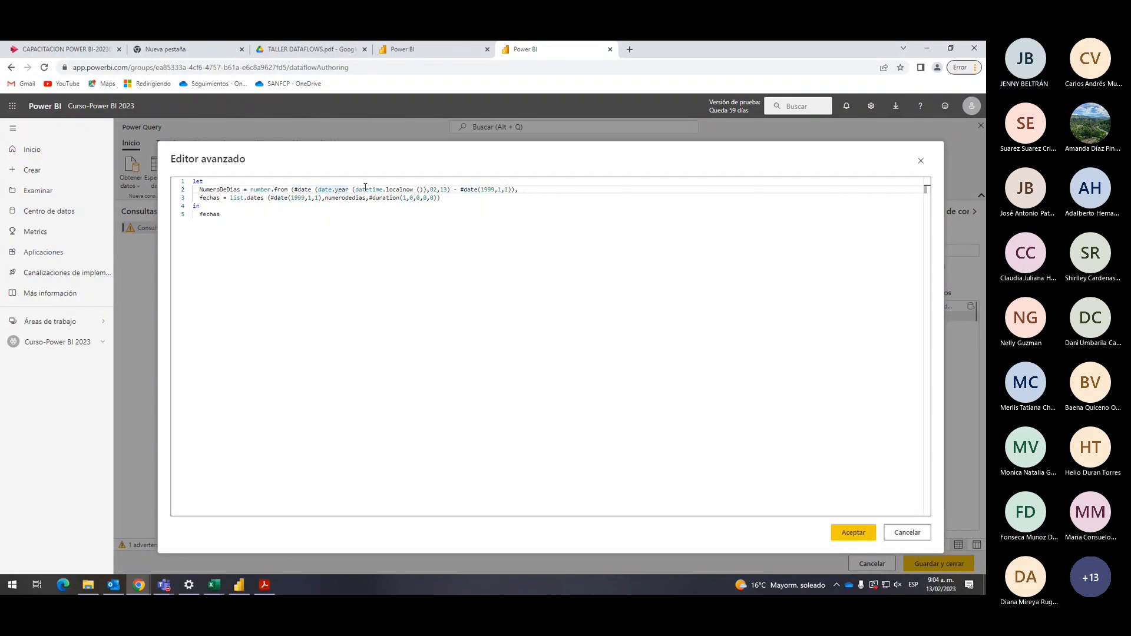
left_click(325, 198)
left_click(203, 198)
key("BackSpace")
type("F")
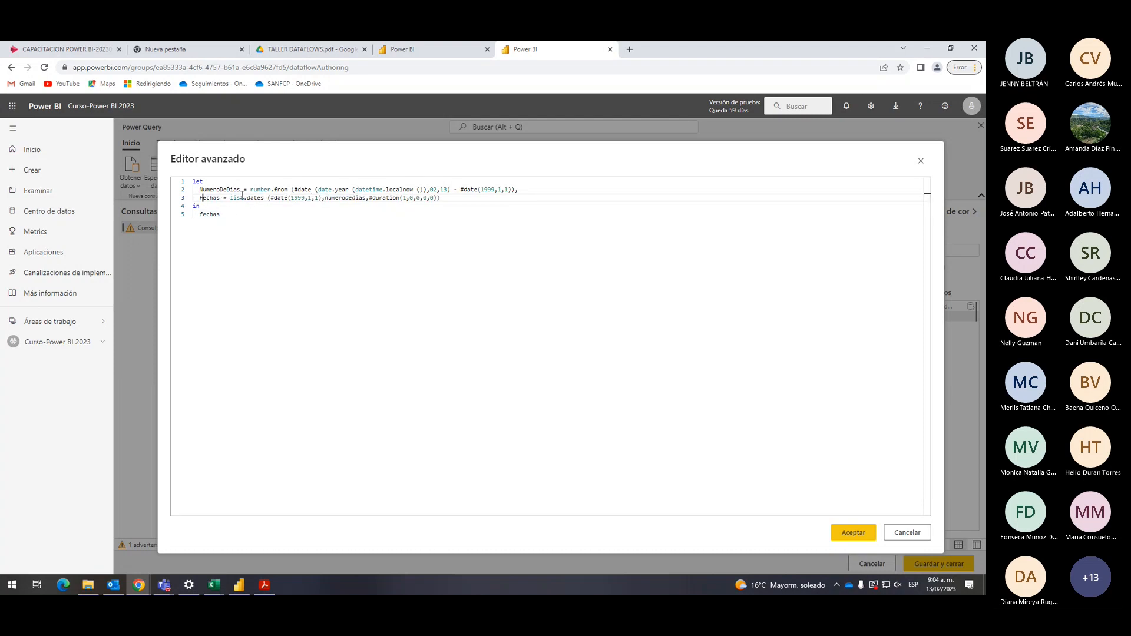
left_click(233, 199)
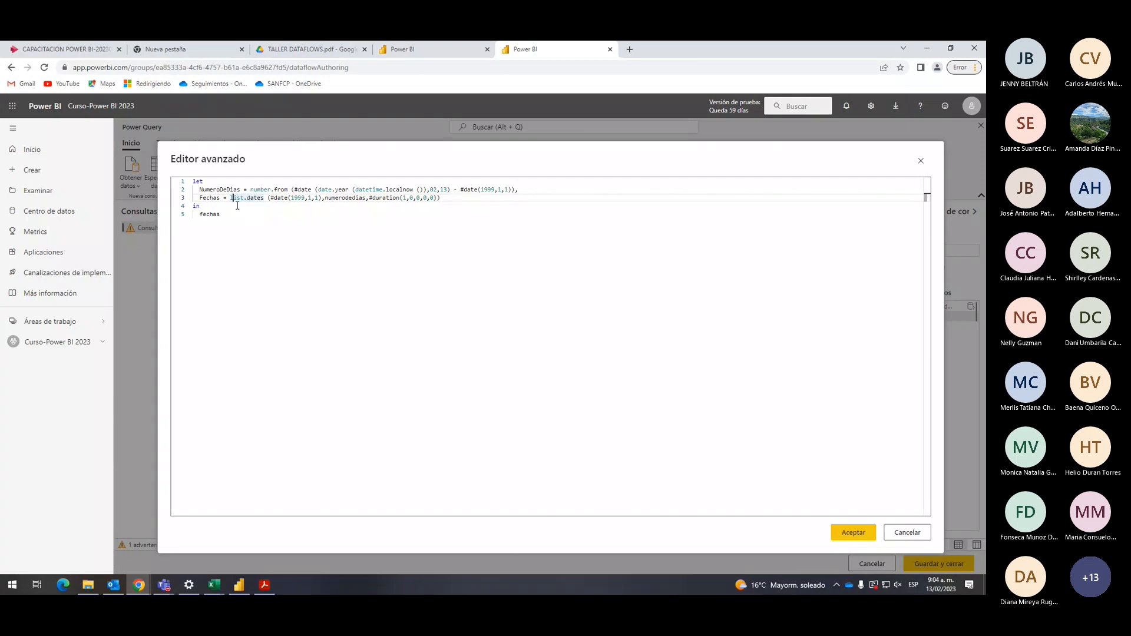
left_click(249, 199)
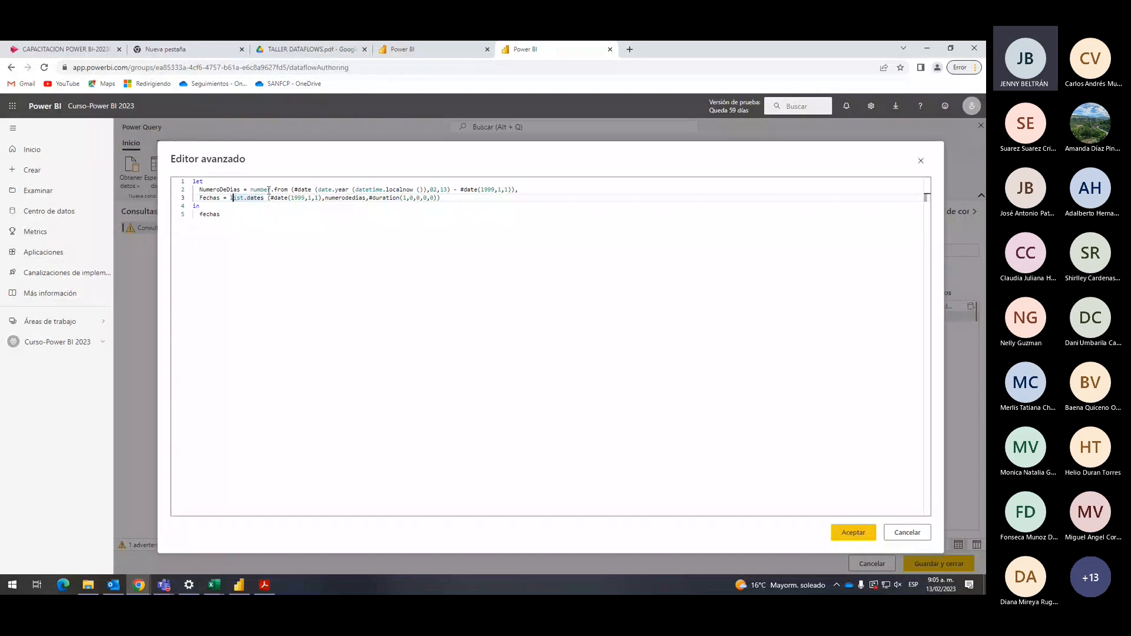
Correct the capitalization of number.from to Number.From in the NumeroDeDias line.
left_click(254, 189)
key("BackSpace")
type("N")
key("Right")
key("Right")
key("Right")
key("Right")
key("Right")
key("Right")
key("Right")
key("BackSpace")
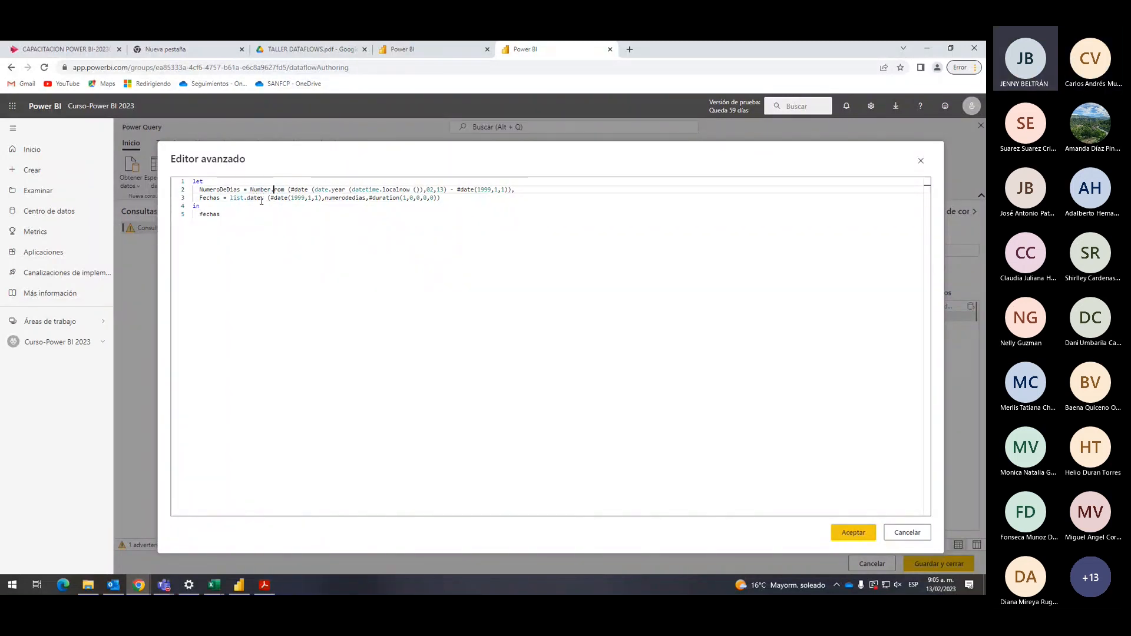
type("F")
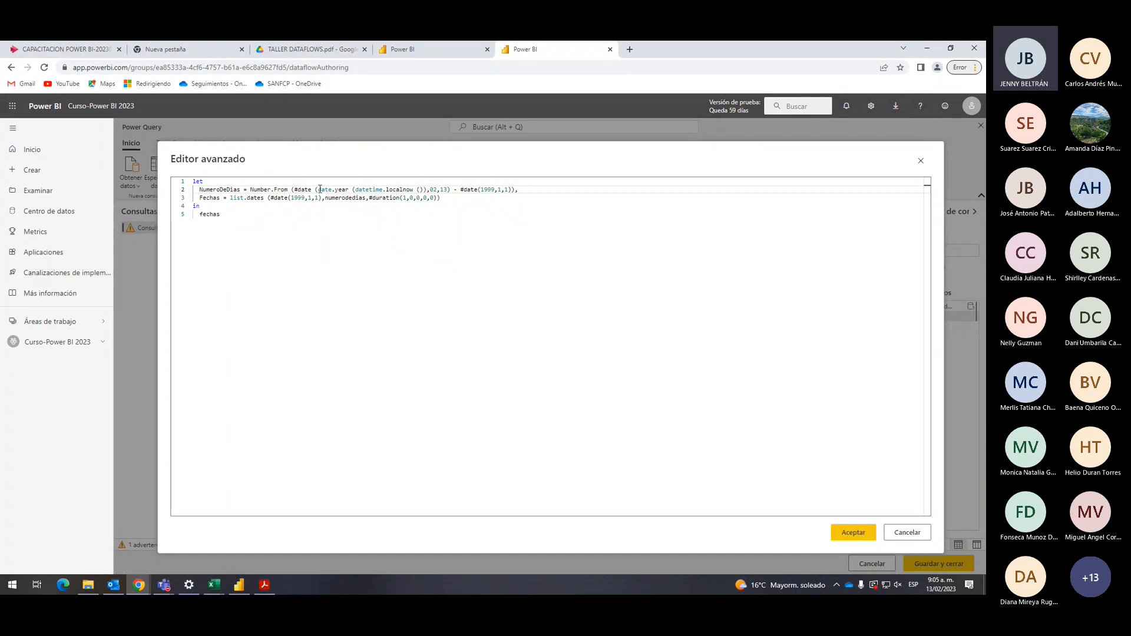
Correct the capitalization of date.year to Date.Year in the NumeroDeDias line.
left_click(321, 190)
key("BackSpace")
type("D")
left_click(338, 190)
key("BackSpace")
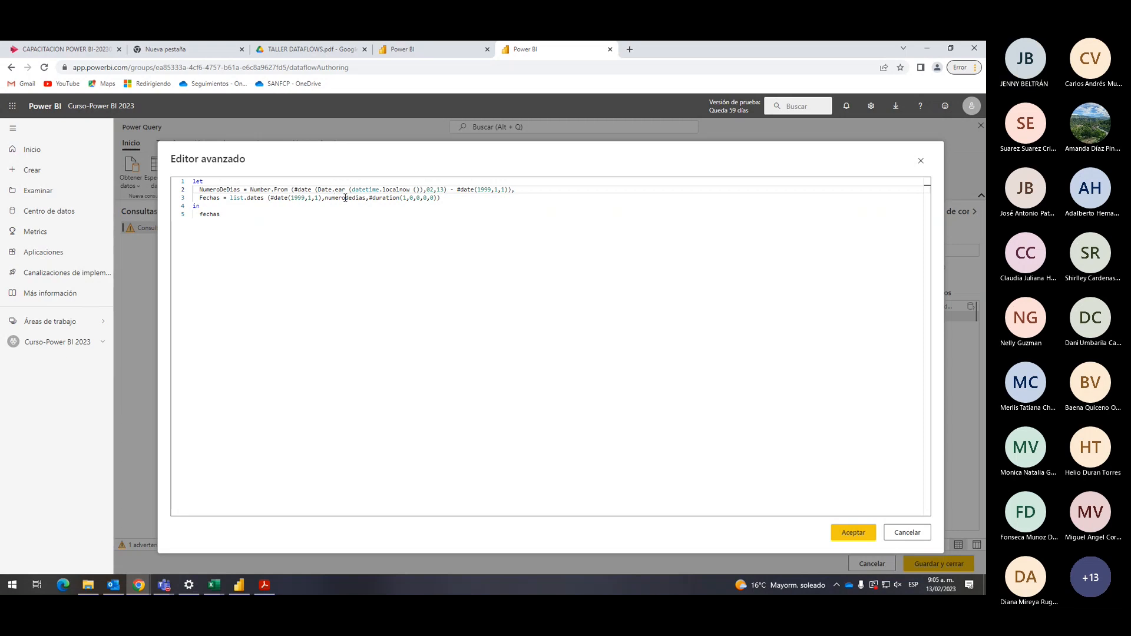
type("Y")
Capitalize datetime as DateTime in the function call inside Date.Year.
left_click(359, 190)
key("BackSpace")
type("D")
key("Right")
key("Right")
key("Right")
key("Right")
key("Right")
key("Left")
key("Left")
key("Left")
key("Left")
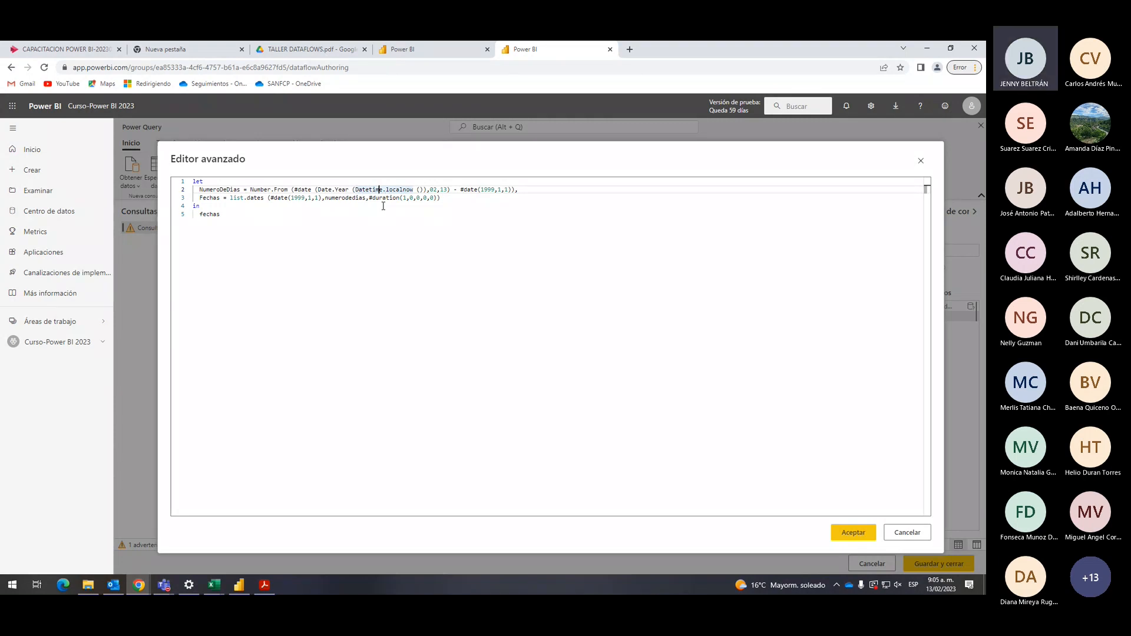
key("BackSpace")
type("T")
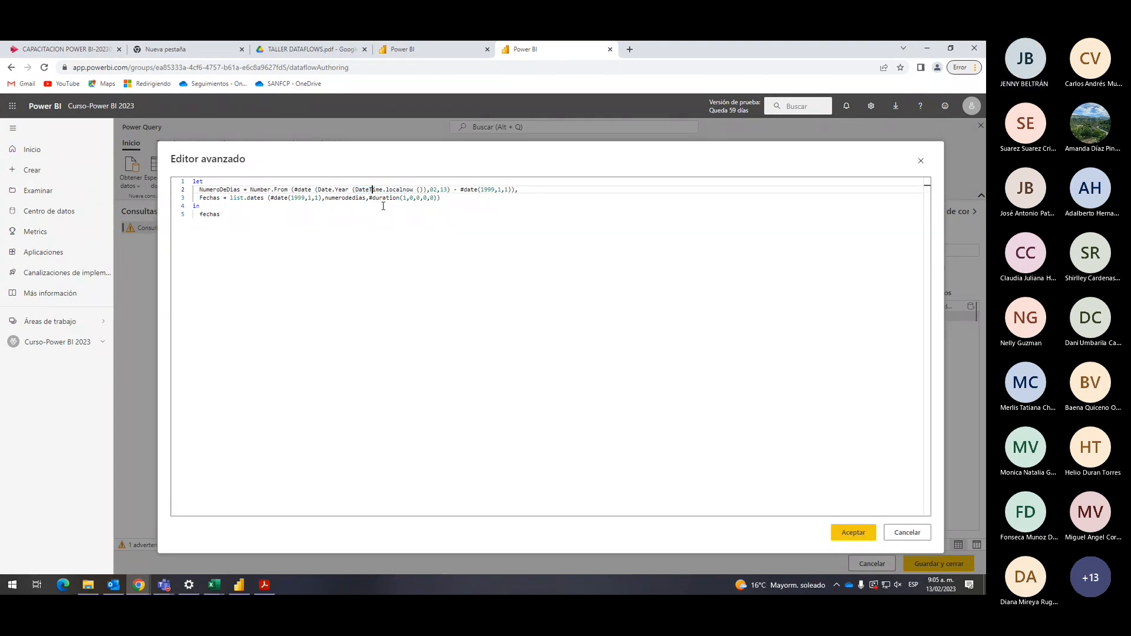
Capitalize localnow as LocalNow in the same DateTime function call.
key("Right")
key("Right")
key("Right")
key("BackSpace")
type("L")
key("Right")
key("Right")
key("Right")
key("Right")
key("BackSpace")
type("N")
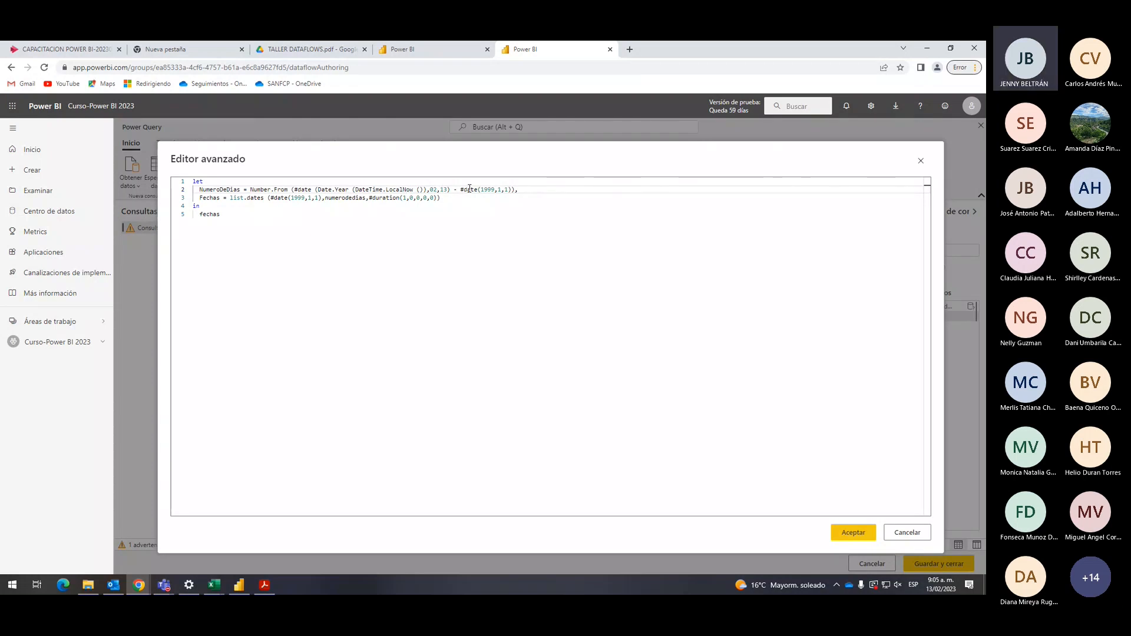
Correct the capitalization of list.dates to List.Dates in the Fechas line.
left_click(233, 198)
key("BackSpace")
type("L")
key("Right")
key("Right")
key("Right")
key("Right")
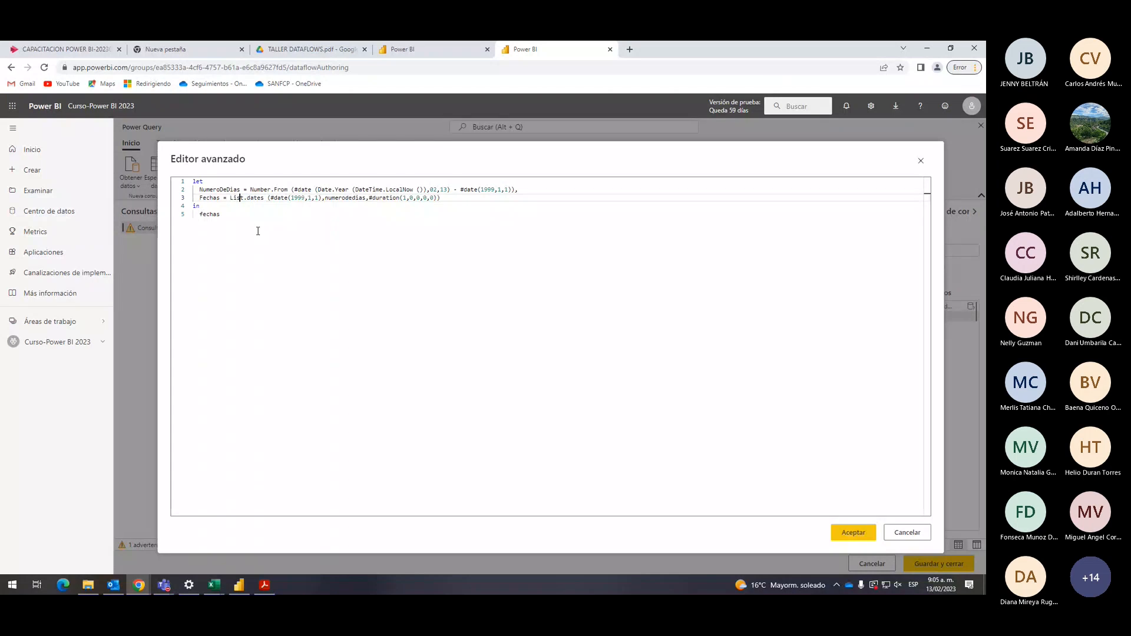
key("Delete")
type("D")
Change the variable reference inside List.Dates to NumeroDeDias so that it matches the definition.
left_click(325, 198)
key("Delete")
type("N")
key("Right")
key("Right")
key("Delete")
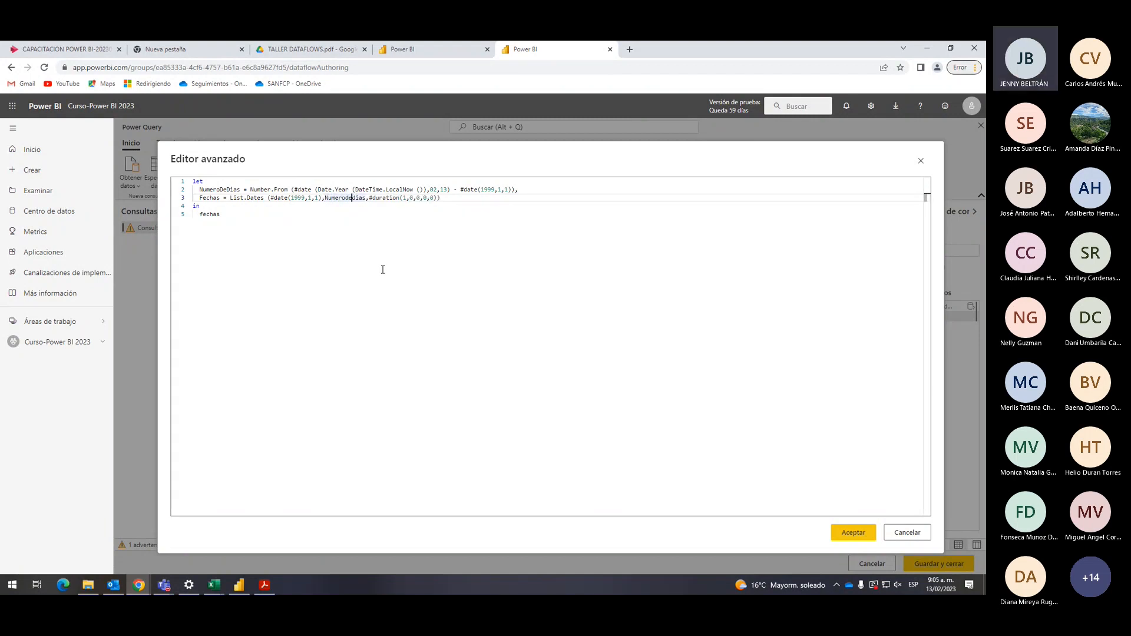
type("D")
key("Right")
key("Delete")
type("D")
key("Right")
key("Right")
key("Right")
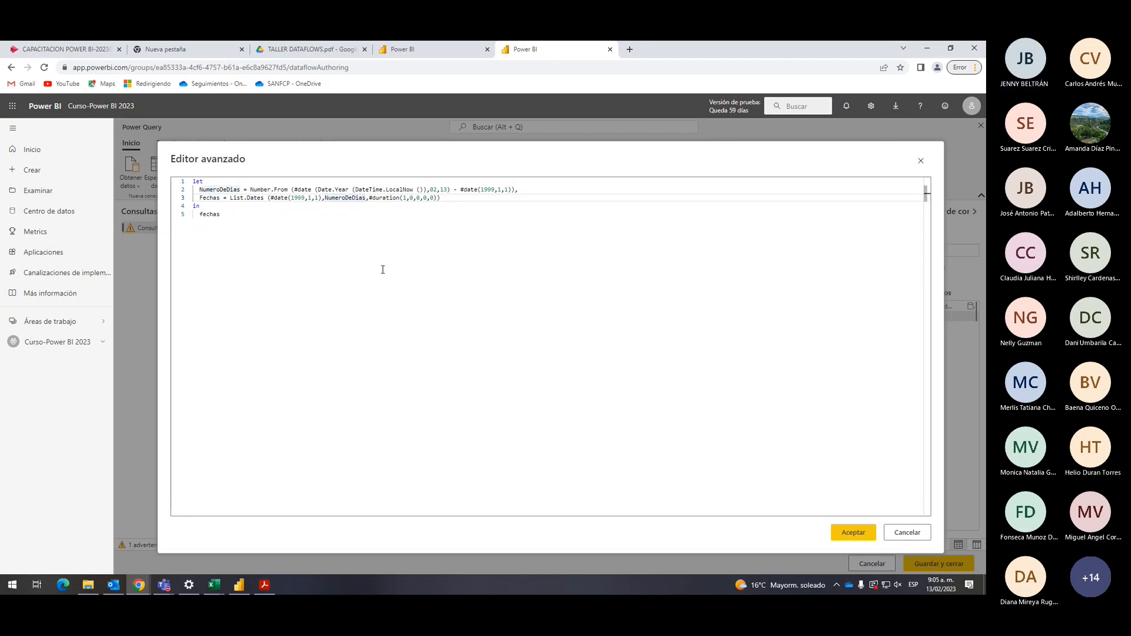
Capitalize the query's output name after the in keyword as Fechas.
left_click(201, 214)
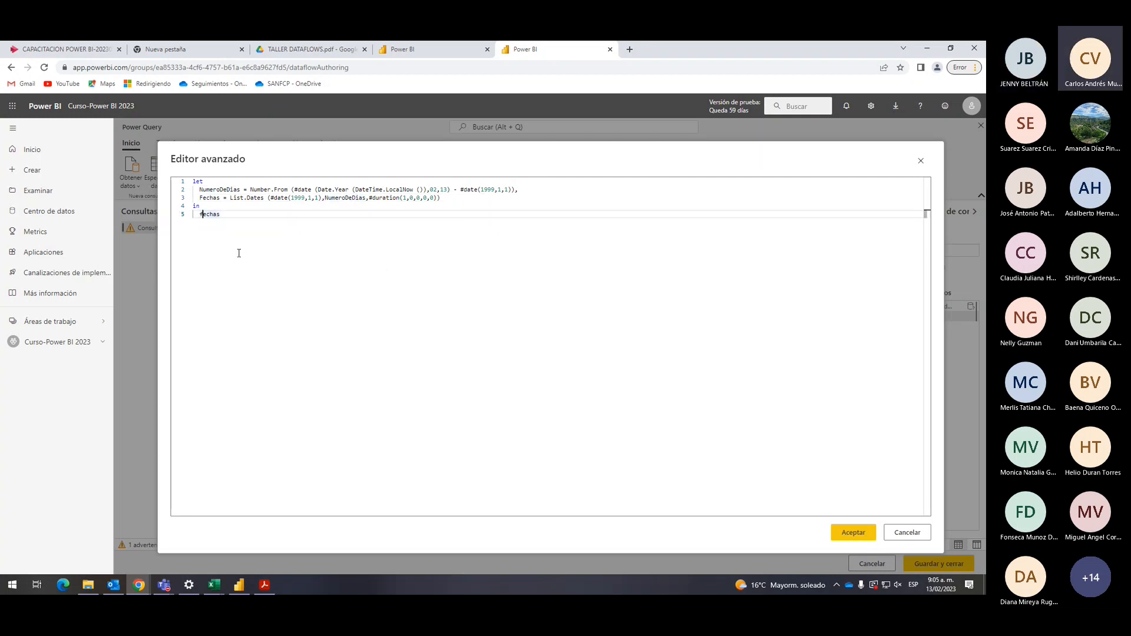
key("Delete")
type("F")
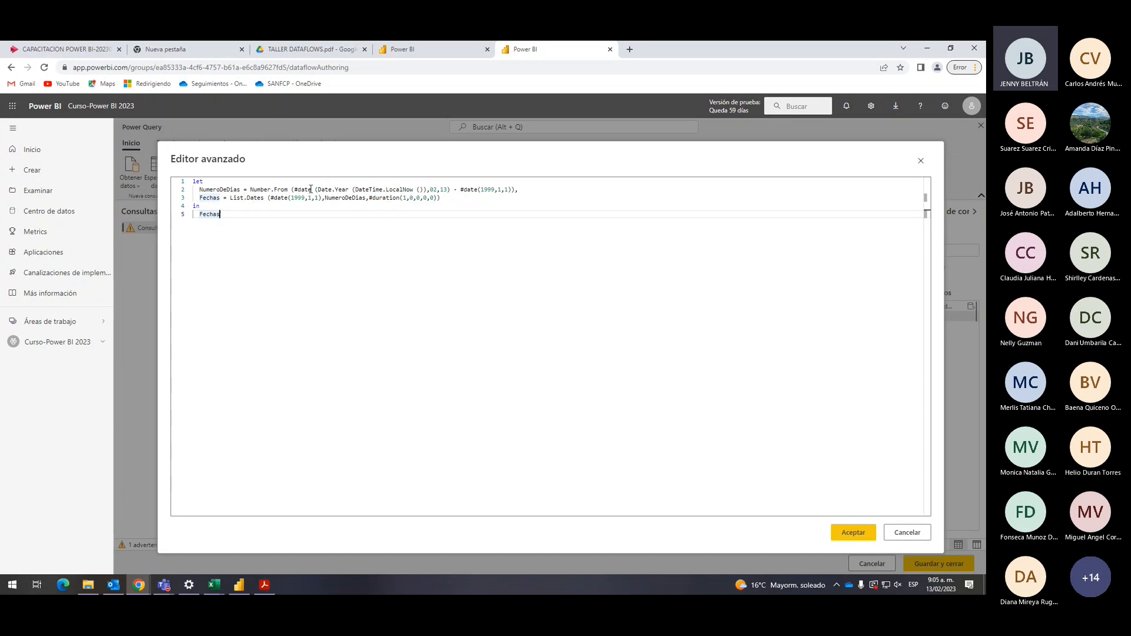
Add spaces inside the parentheses around the Date.Year and DateTime.LocalNow calls in the NumeroDeDias line.
left_click(414, 189)
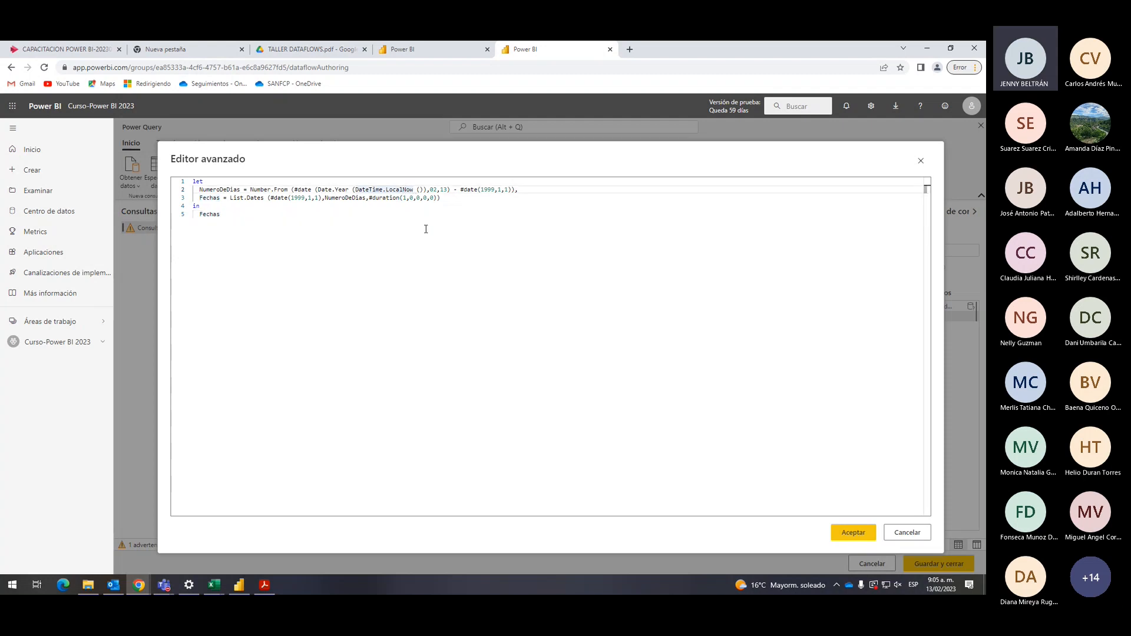
key("Right")
type(")")
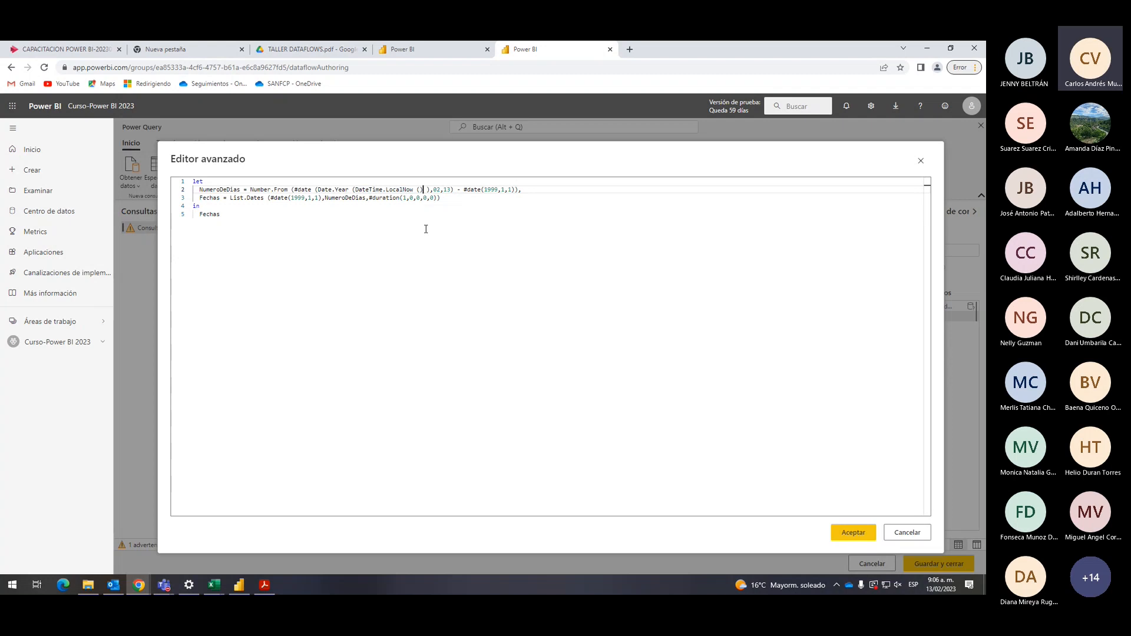
key("Left")
key("Left")
key("Left")
key("Left")
key("Left")
key("Left")
key("Left")
key("Left")
key("Left")
key("Left")
key("Left")
key("Left")
key("Left")
key("Left")
key("Left")
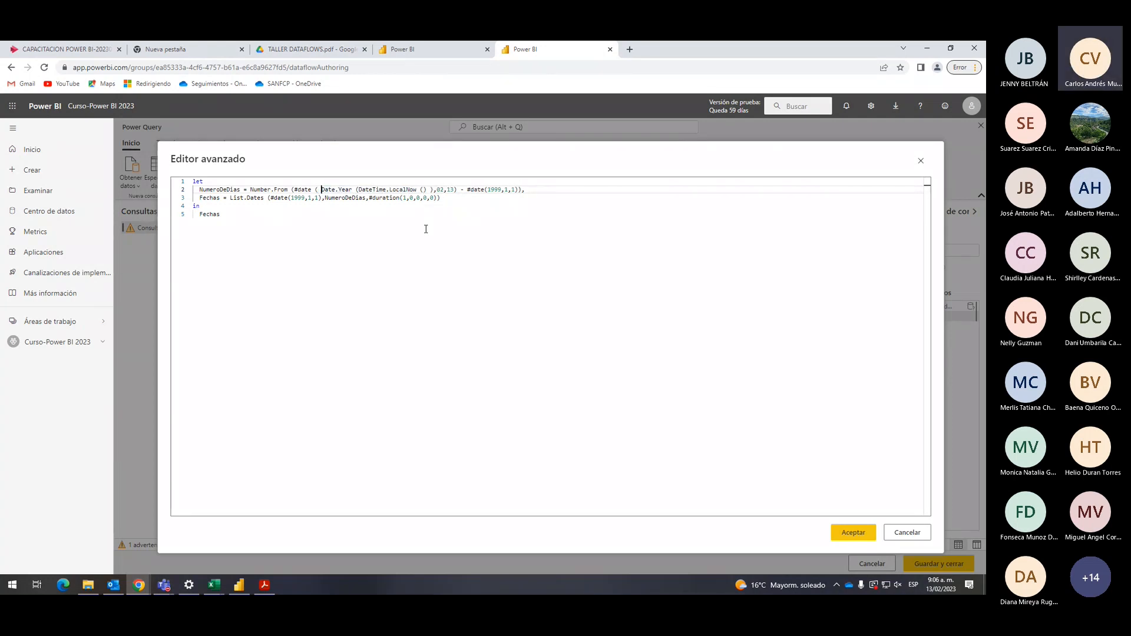
key("Left")
key("Left")
key("Left")
key("Left")
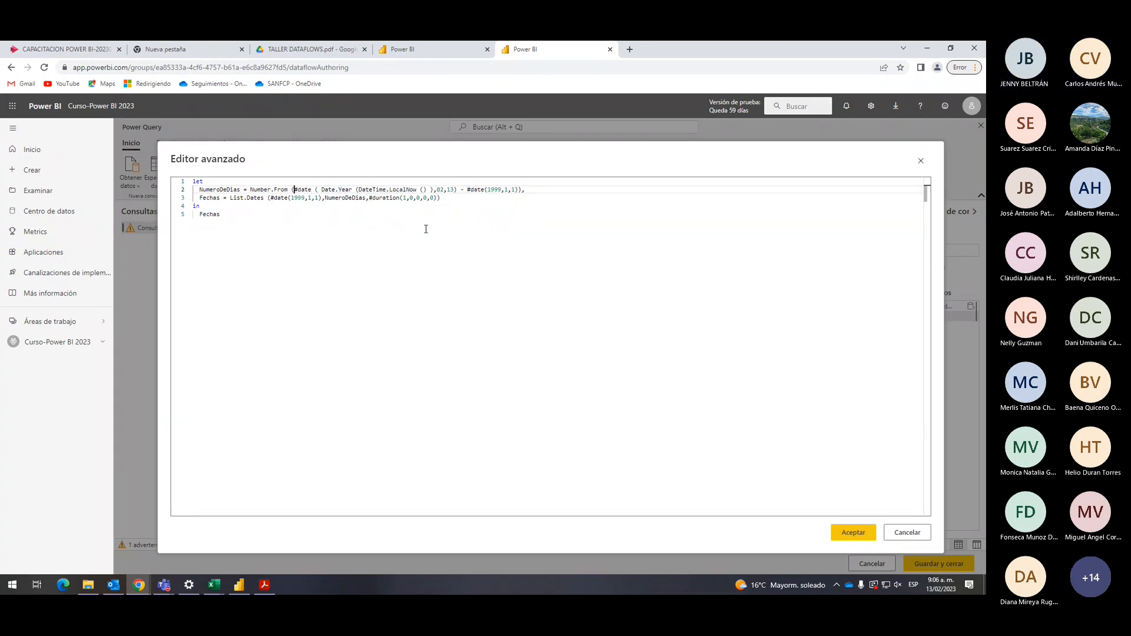
Space out the opening parenthesis of Number.From, the #date ( 1999,1,1 ) call and the closing parentheses in the NumeroDeDias line.
key("Right")
key("Right")
key("Right")
key("Right")
key("Right")
key("Right")
key("Right")
key("Right")
key("Right")
key("Right")
key("Right")
key("Right")
key("Right")
key("Right")
key("Right")
key("Right")
key("Right")
key("Right")
key("Right")
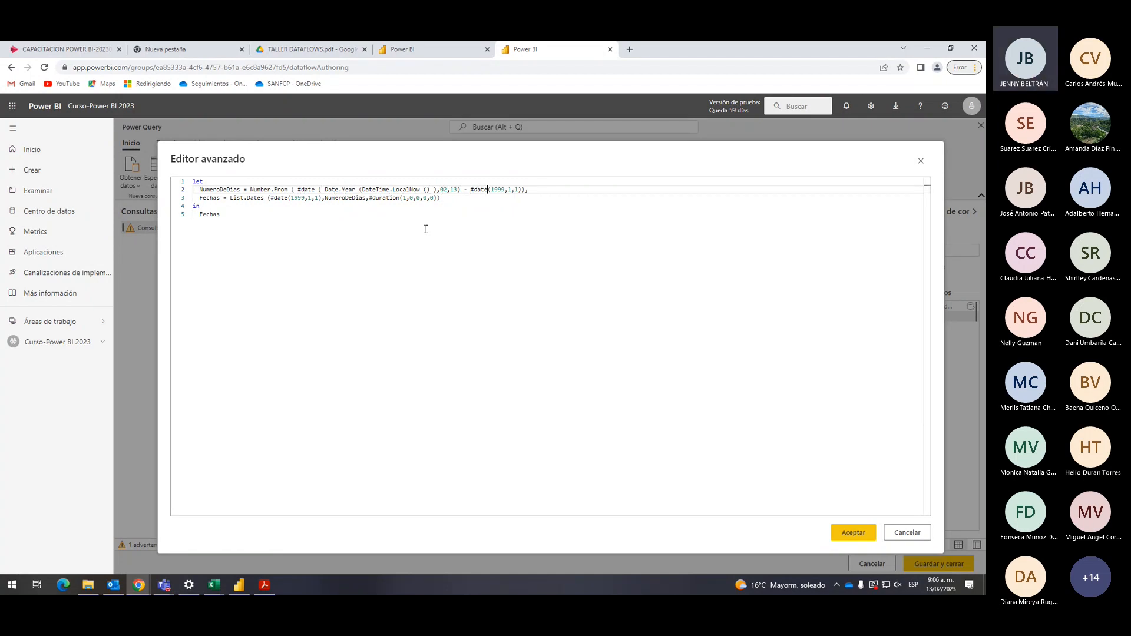
key("Right")
key("Right")
key("Right")
key("Right")
key("Right")
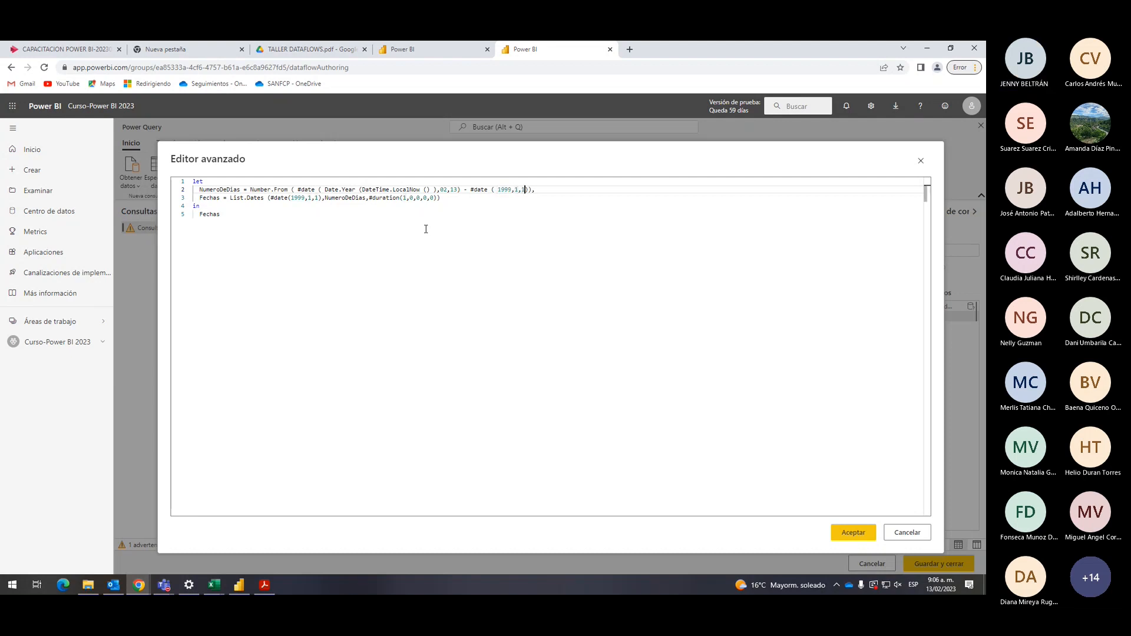
key("Right")
key("Right")
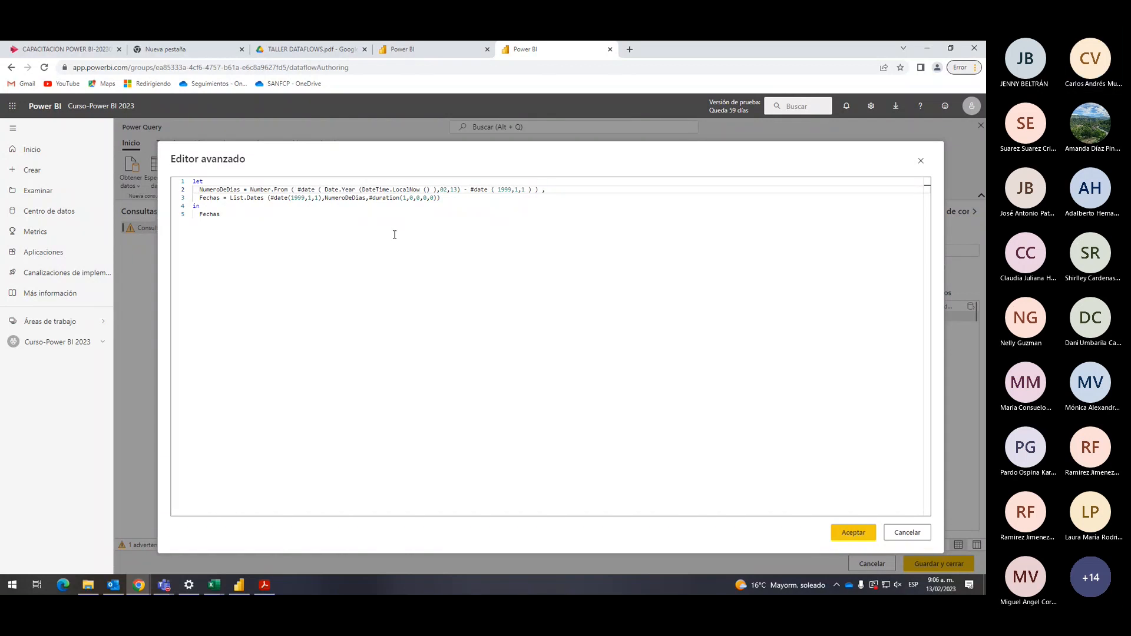
Add spaces around the parentheses of List.Dates and its #date ( 1999,1,1 ) argument in the Fechas line.
double_click(265, 201)
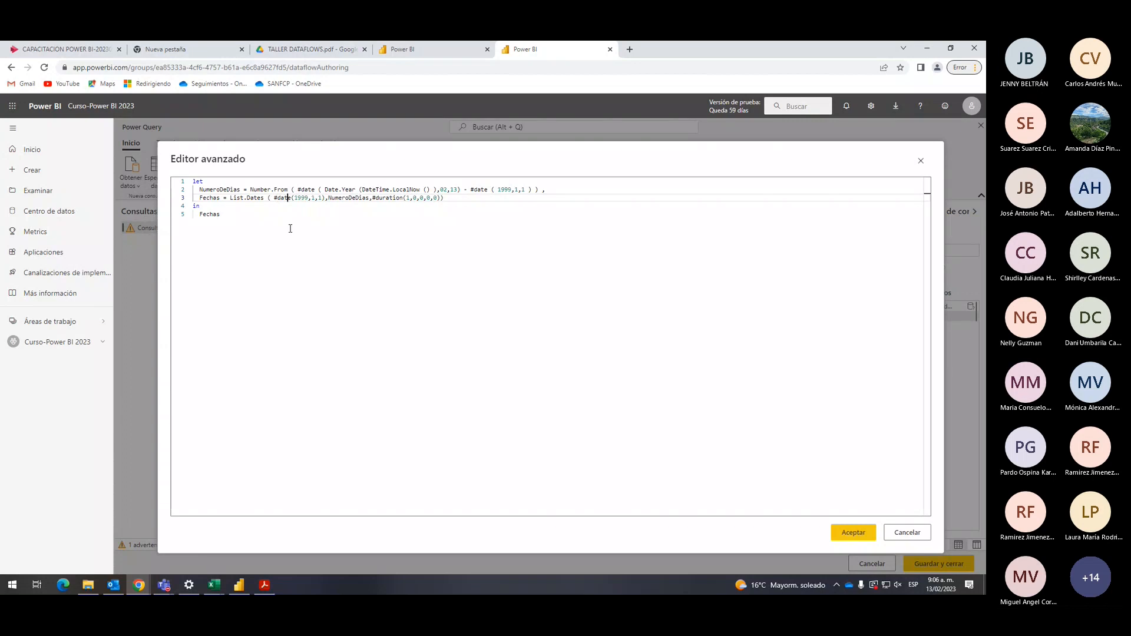
key("Right")
key("Right")
key("Right")
key("Right")
key("Right")
key("Right")
key("Right")
key("Right")
key("Right")
key("Right")
key("Right")
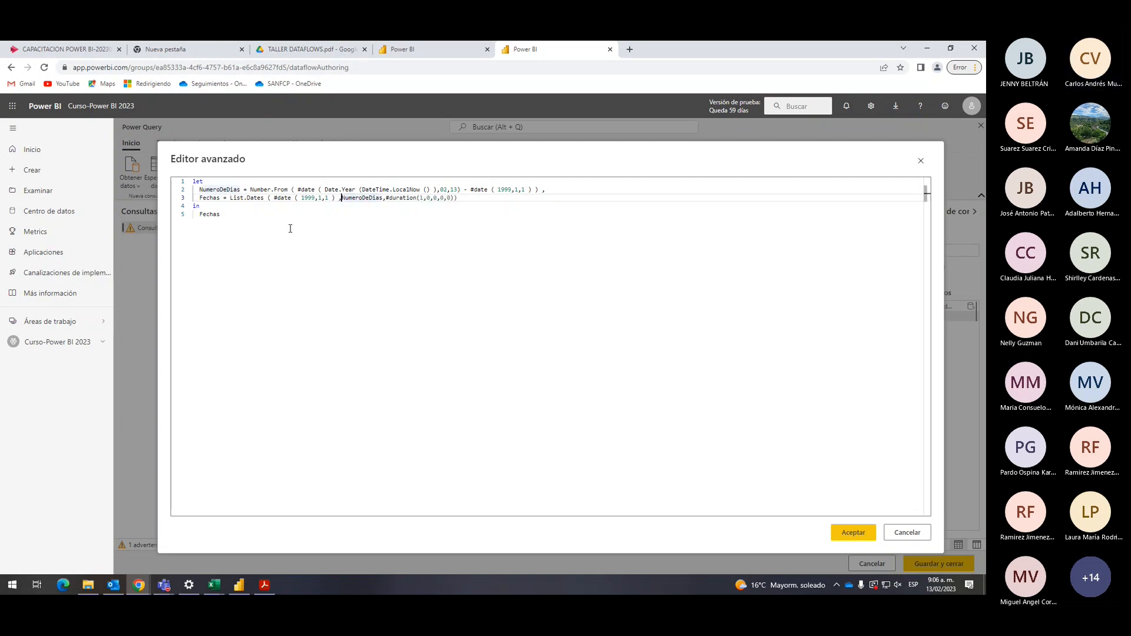
Add spaces around the parentheses of #duration and the end of the Fechas line, and apply the query code.
key("Right")
key("Right")
key("Right")
key("Right")
key("Right")
key("Right")
key("Right")
key("Right")
key("Right")
key("Right")
key("Right")
key("Right")
key("Right")
key("Right")
key("Right")
key("Right")
key("Right")
key("Right")
key("Right")
key("Right")
key("Right")
key("Right")
key("Right")
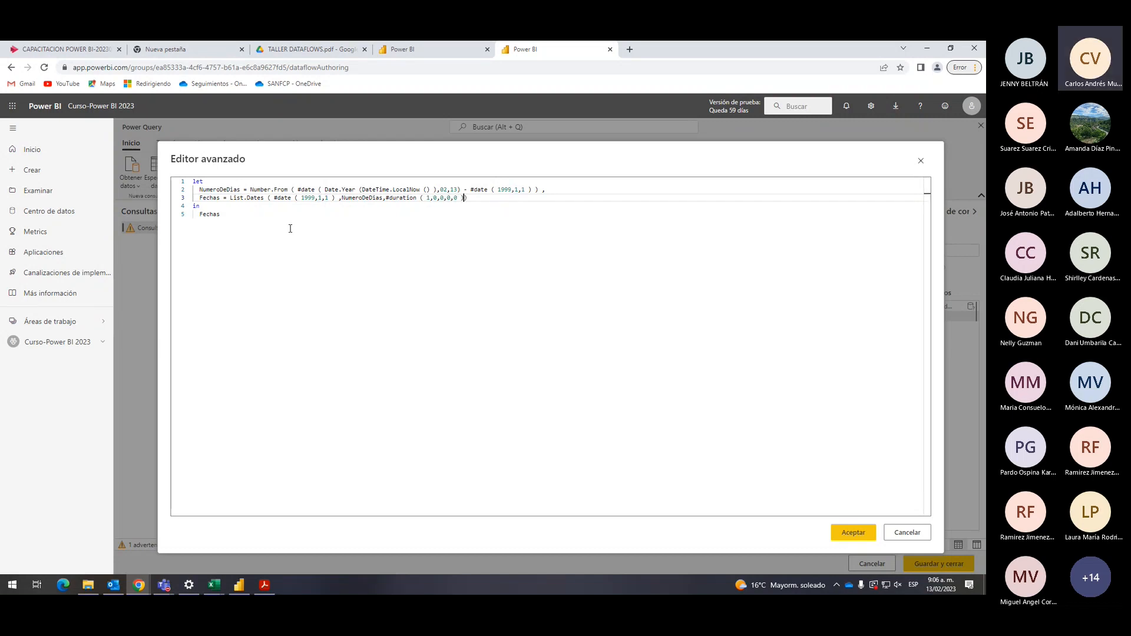
left_click(282, 219)
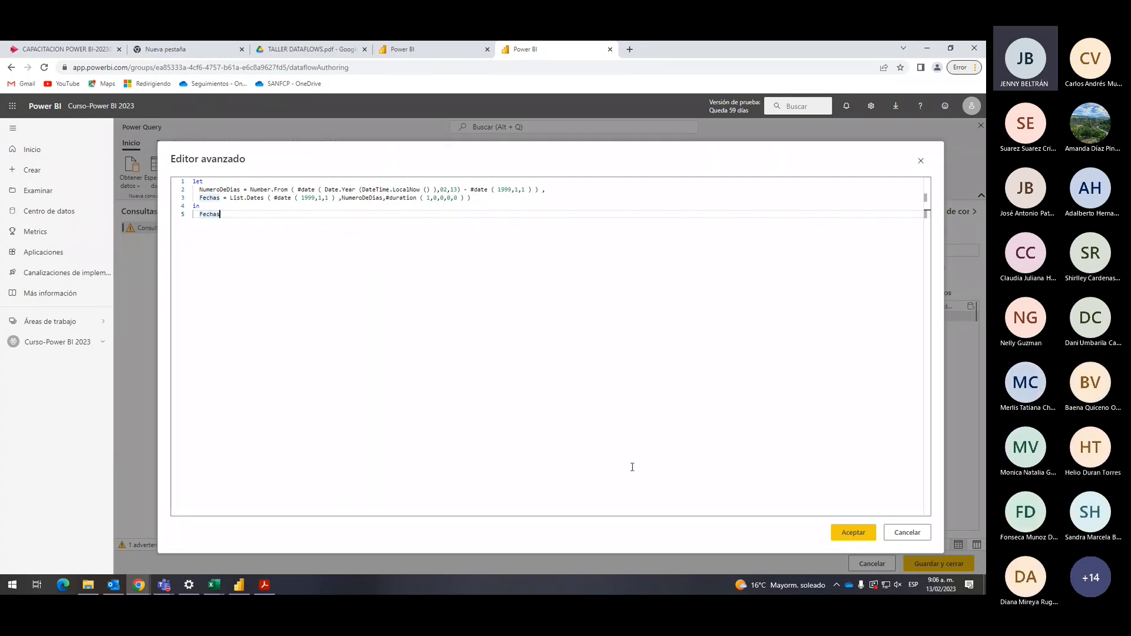
left_click(853, 533)
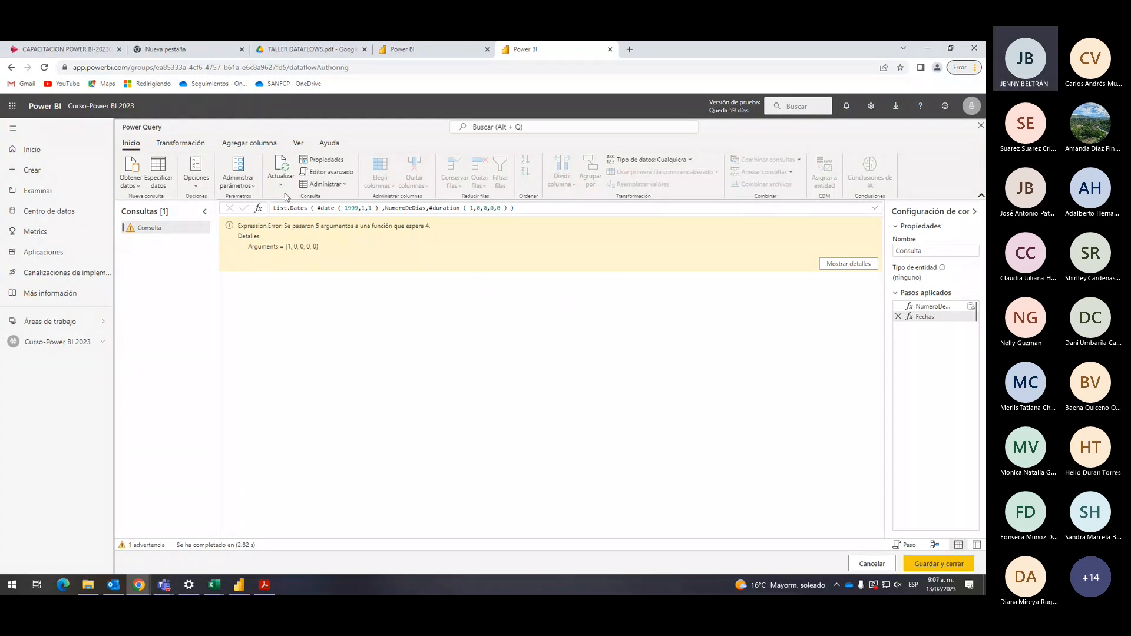
Reopen the query code, reduce the #duration arguments to 1,0,0,0, and apply the change.
left_click(333, 172)
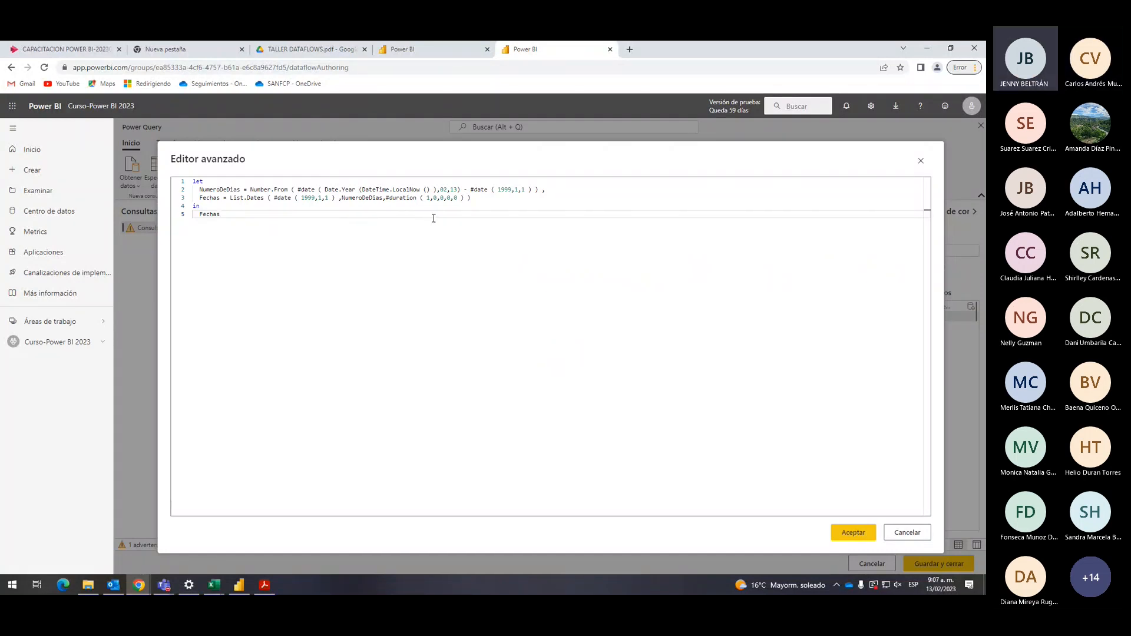
left_click(456, 198)
key("BackSpace")
key("BackSpace")
left_click(440, 241)
left_click(836, 527)
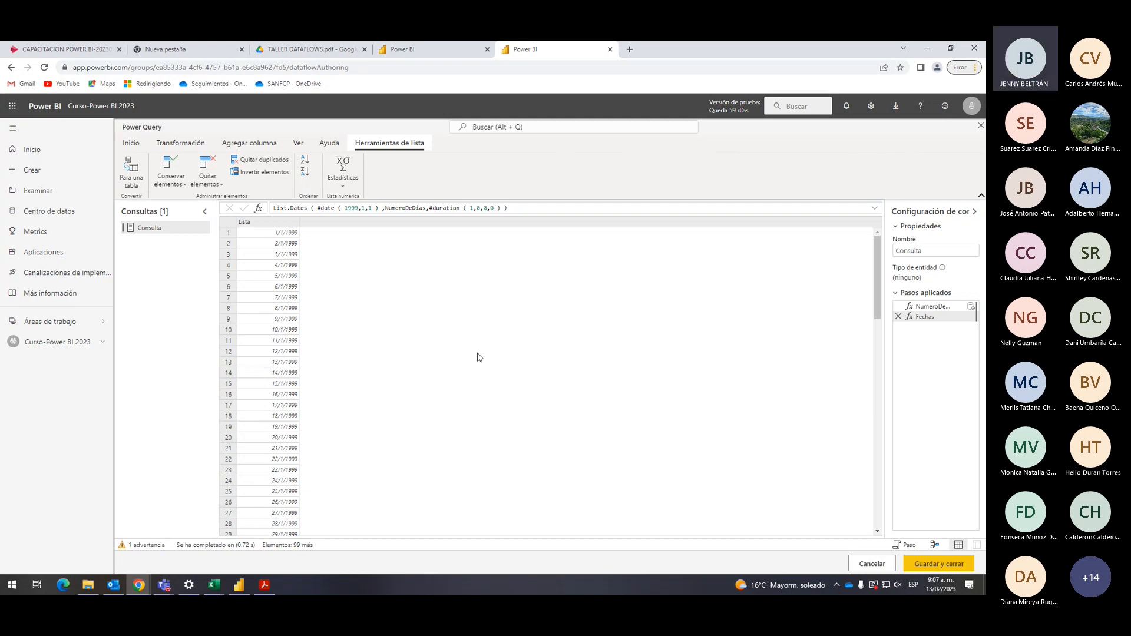
Examine the generated list of dates, checking the daily sequence and the change from 1999 to 2000.
scroll(480, 357, "down", 5)
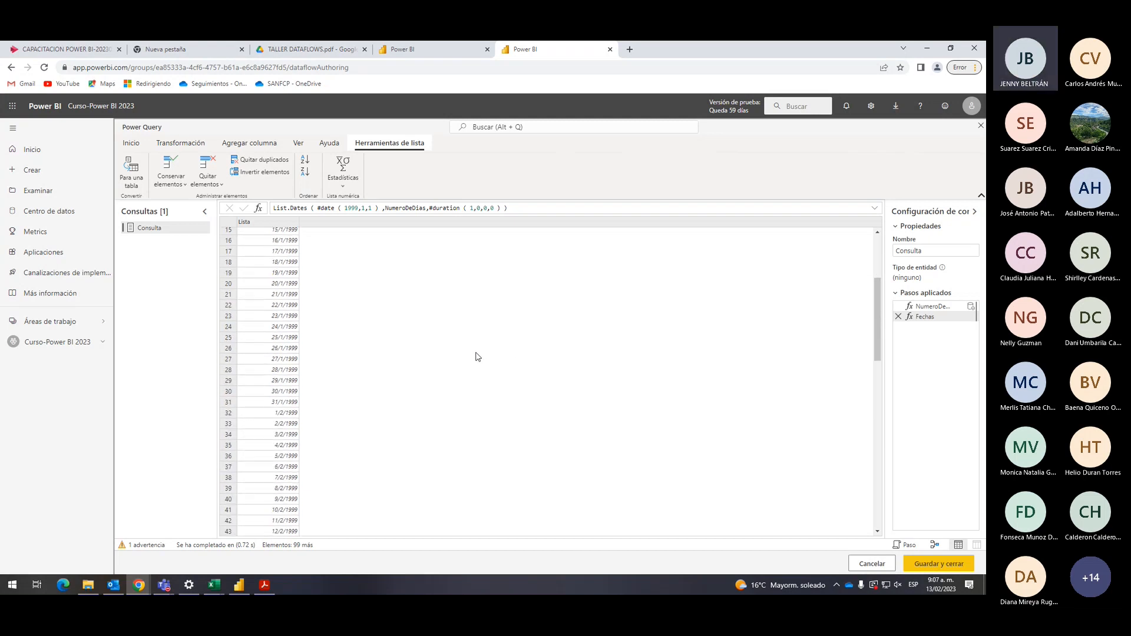
scroll(477, 356, "down", 10)
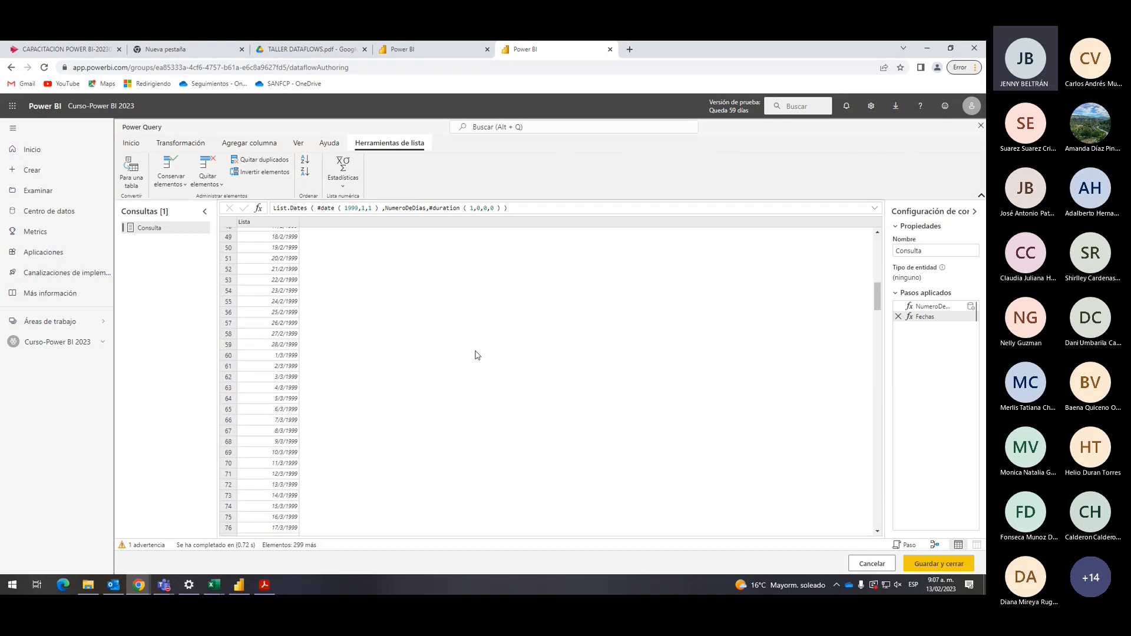
scroll(477, 355, "down", 13)
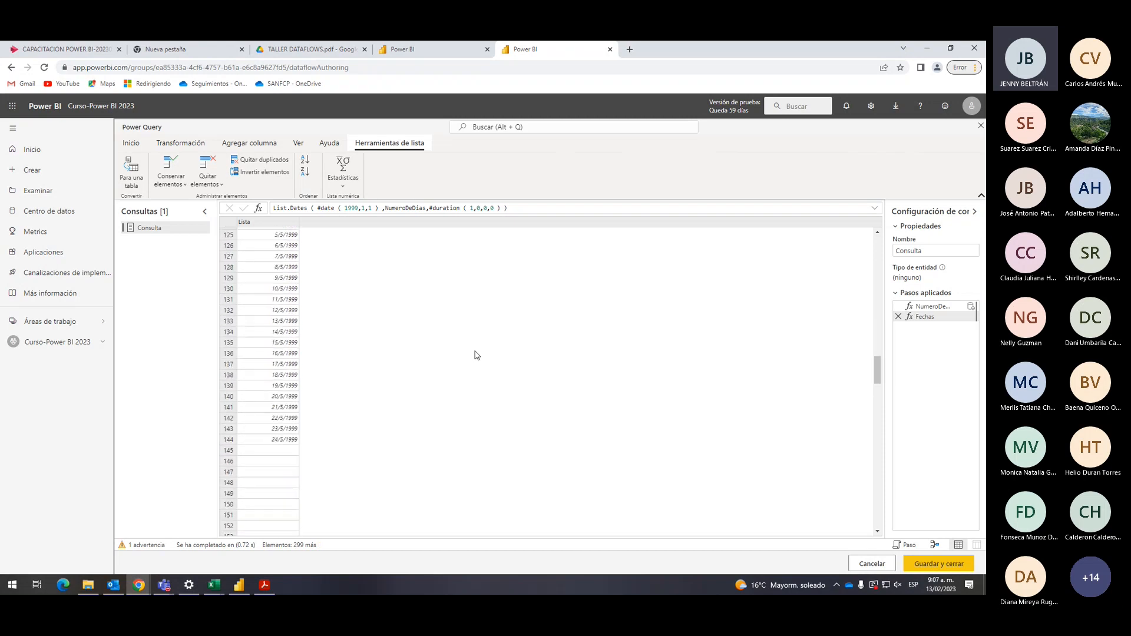
scroll(477, 354, "up", 20)
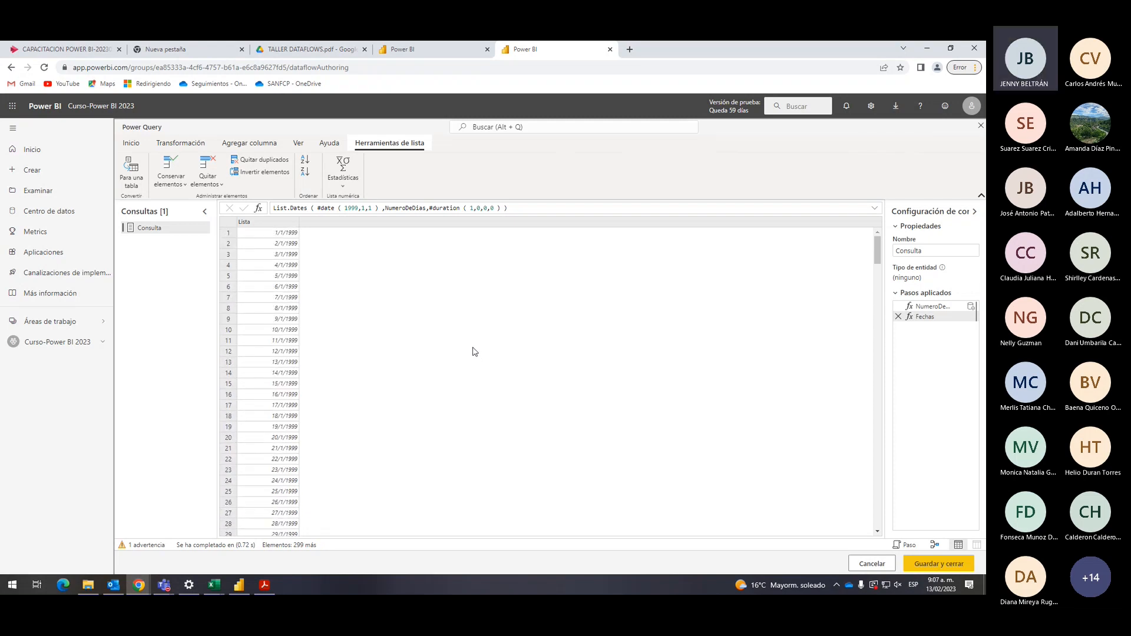
scroll(475, 352, "down", 9)
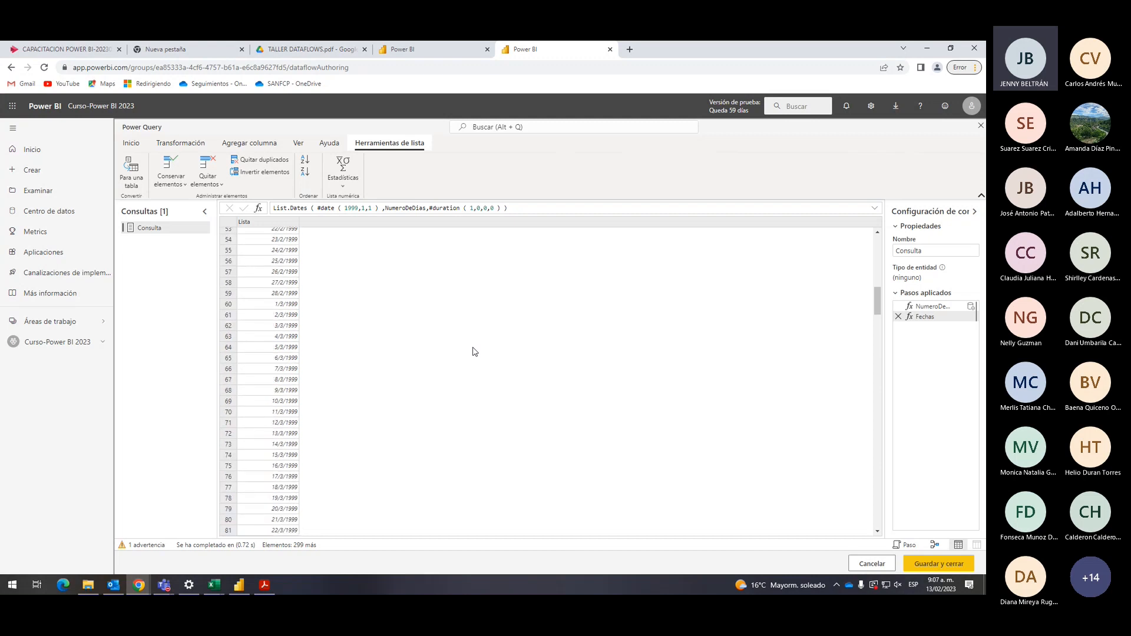
scroll(475, 352, "down", 4)
scroll(475, 352, "down", 20)
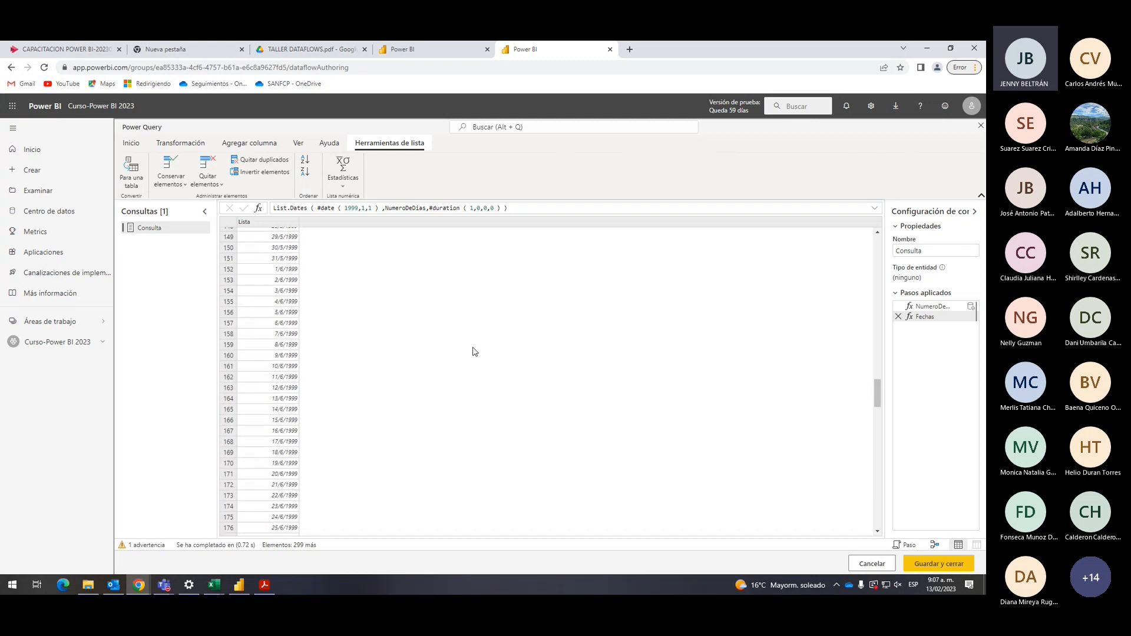
scroll(475, 352, "down", 10)
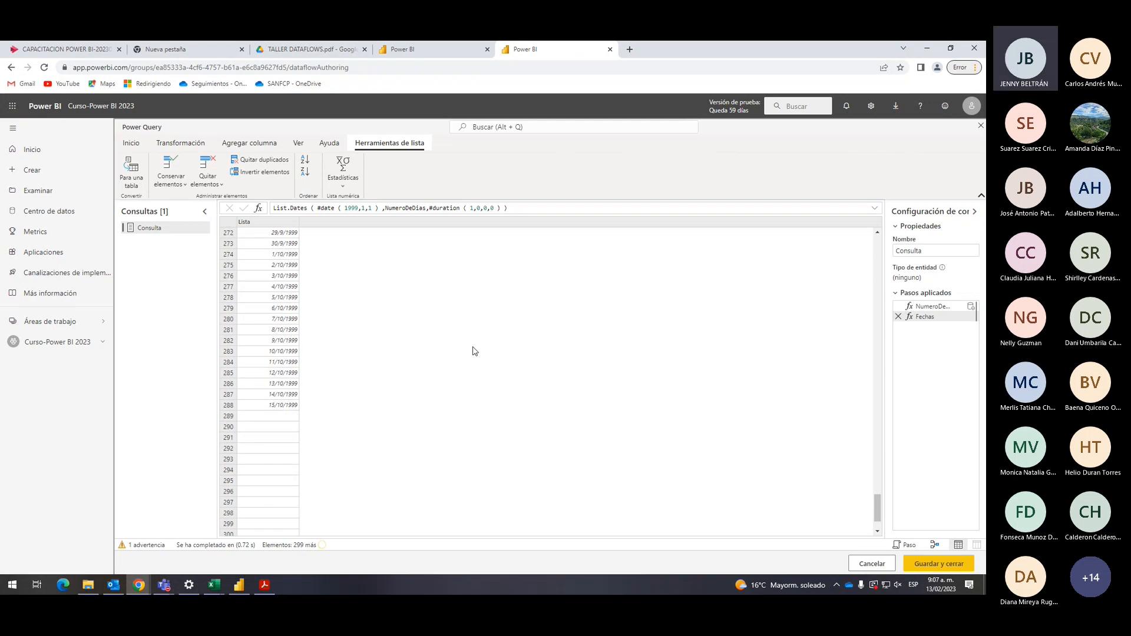
scroll(474, 352, "down", 2)
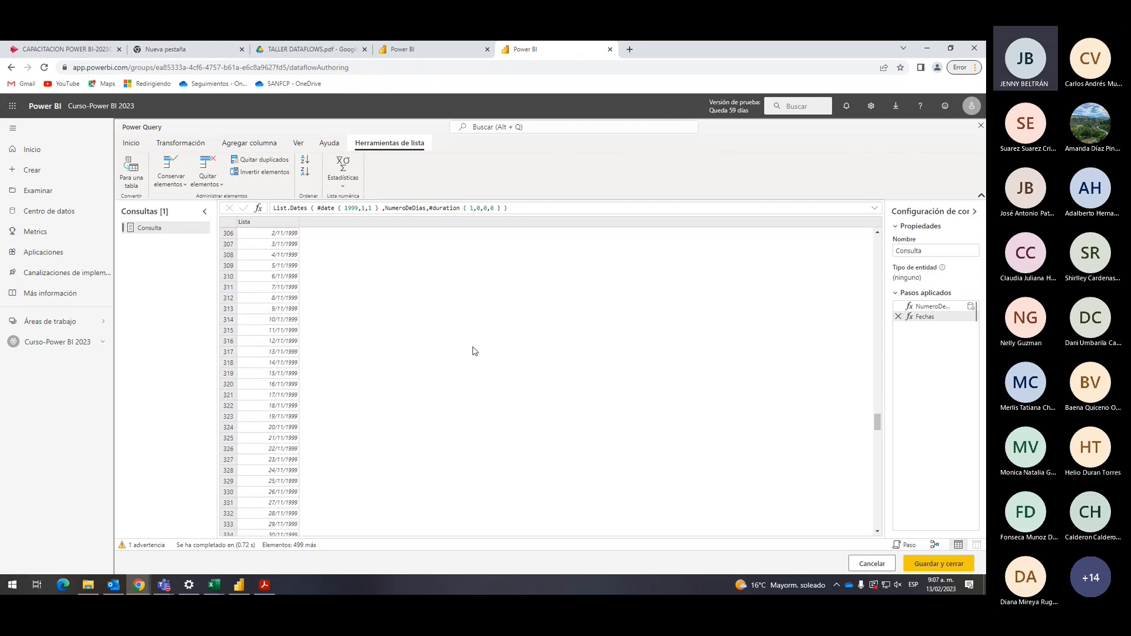
scroll(475, 351, "down", 13)
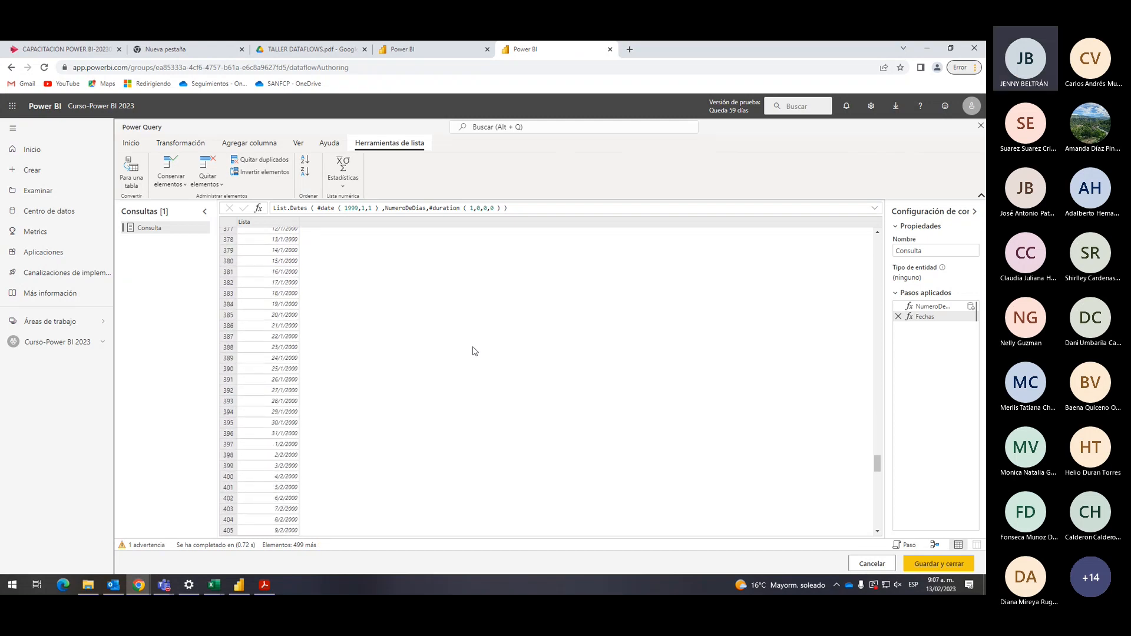
scroll(475, 352, "up", 13)
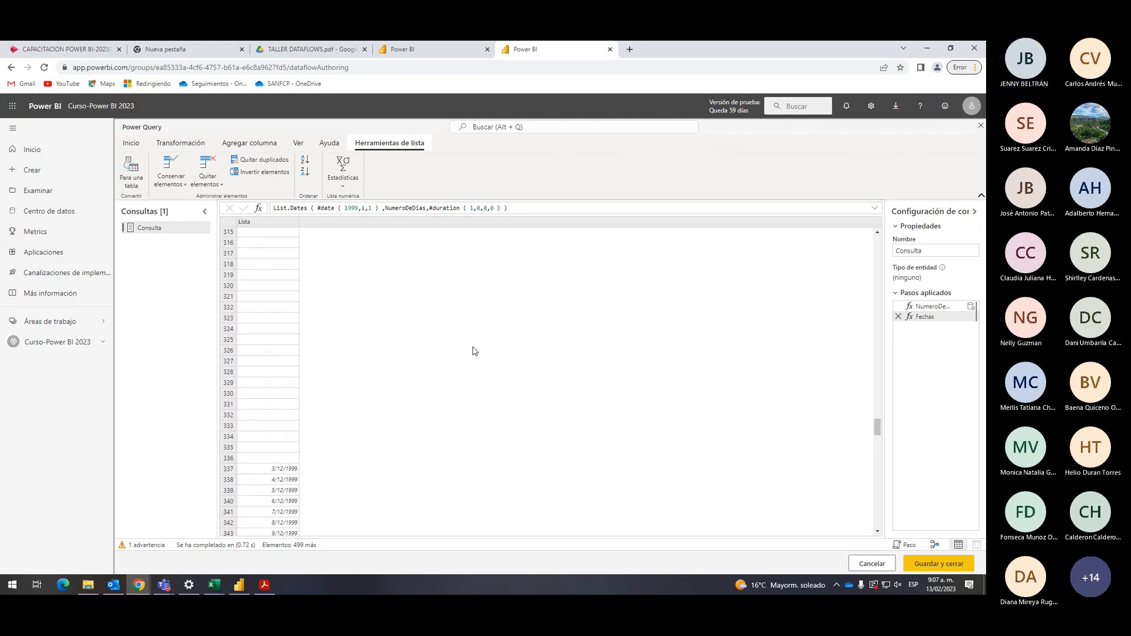
scroll(475, 351, "down", 4)
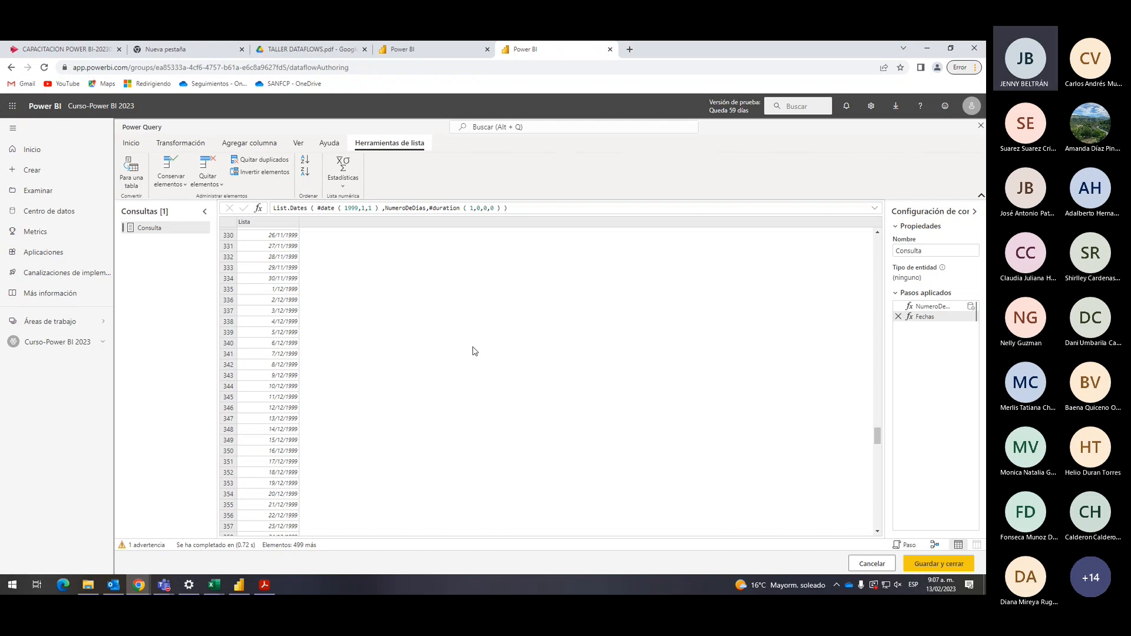
scroll(475, 352, "down", 3)
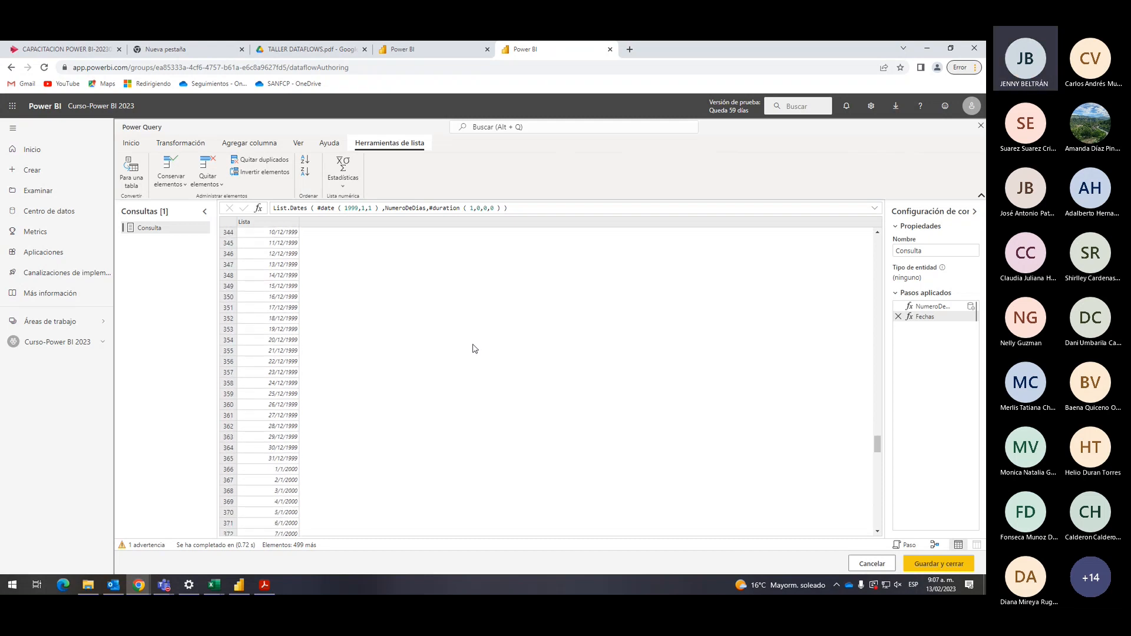
scroll(474, 349, "down", 4)
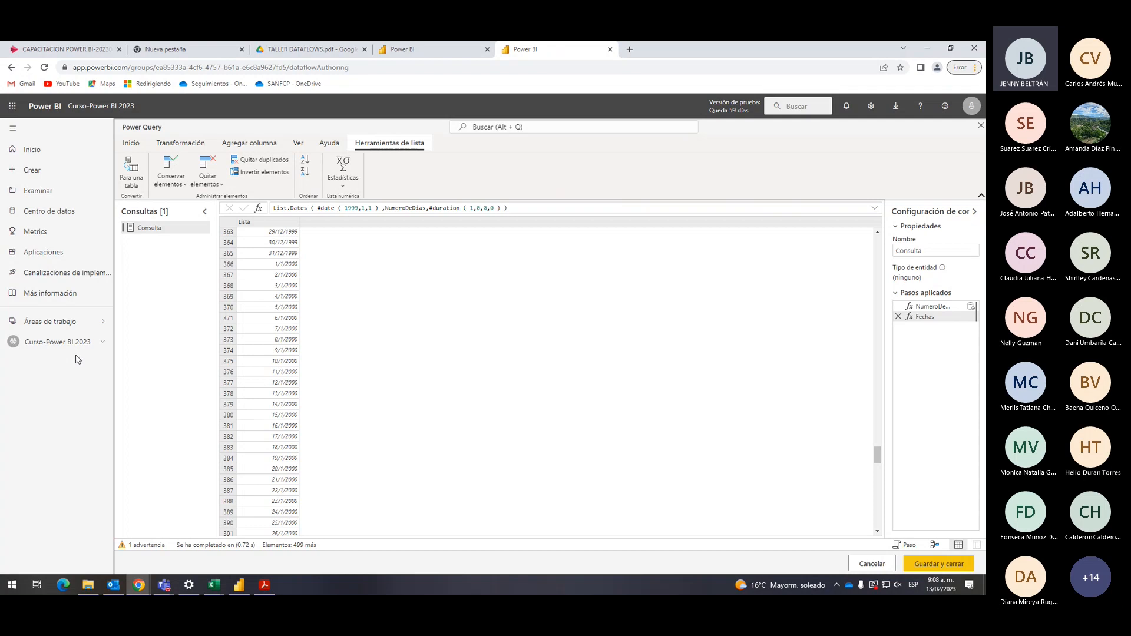
Convert the list of dates into a table with no delimiter and additional columns shown as errors.
left_click(132, 143)
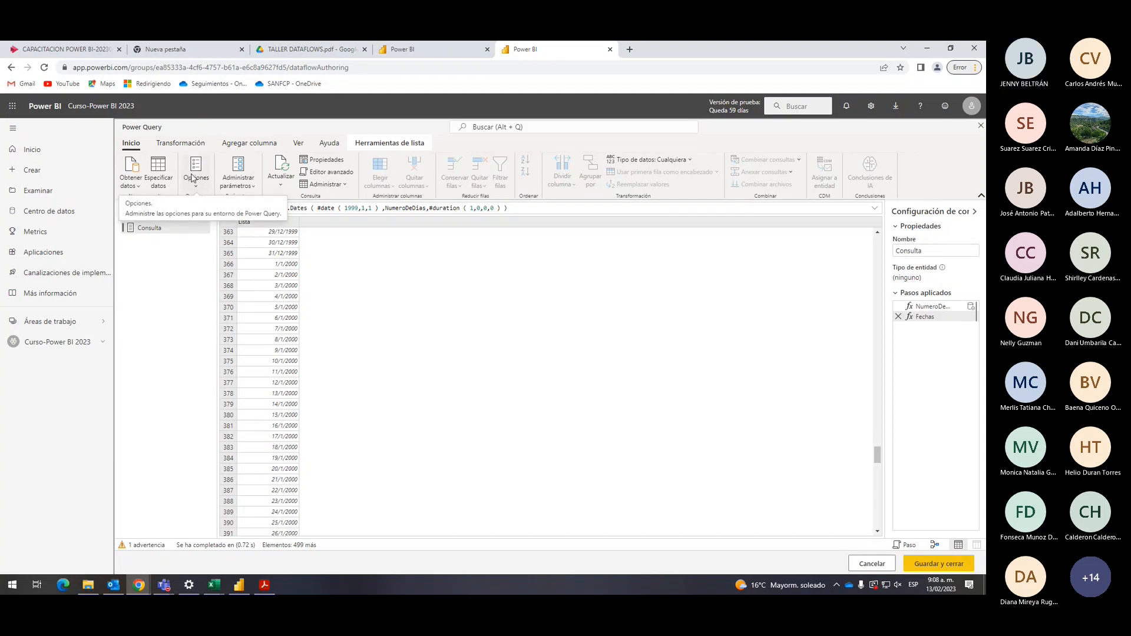
left_click(369, 144)
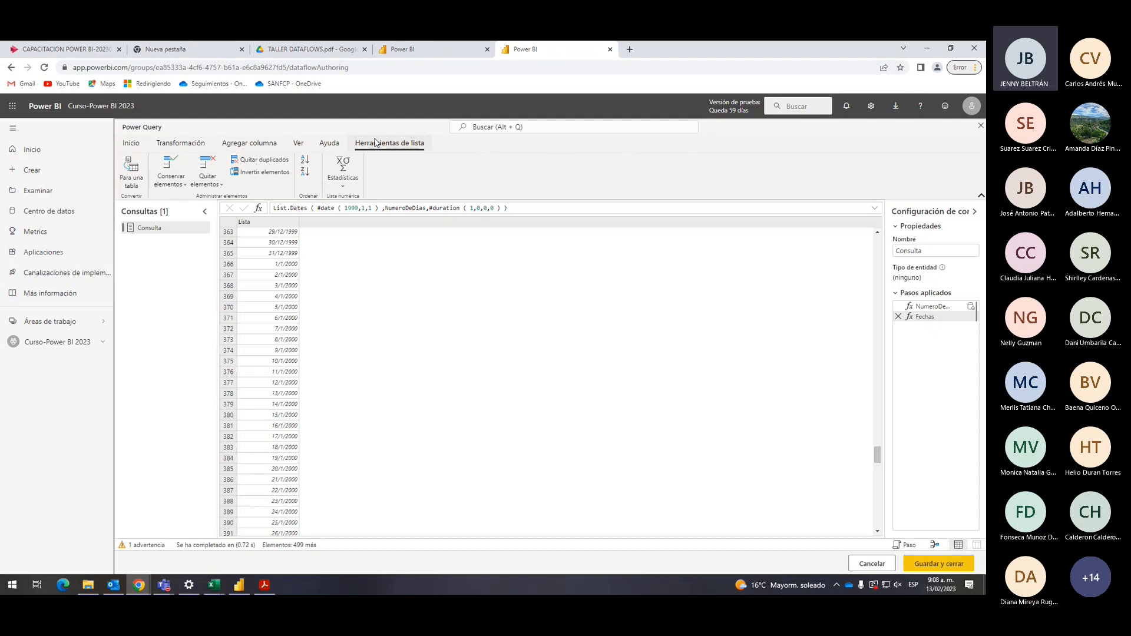
left_click(129, 184)
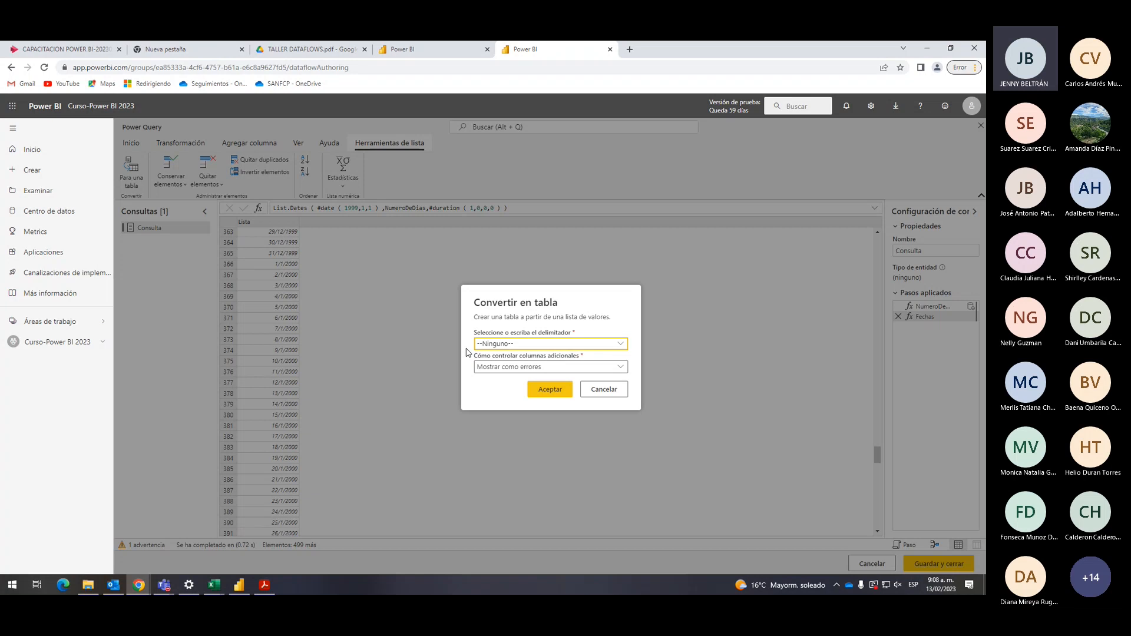
left_click(533, 386)
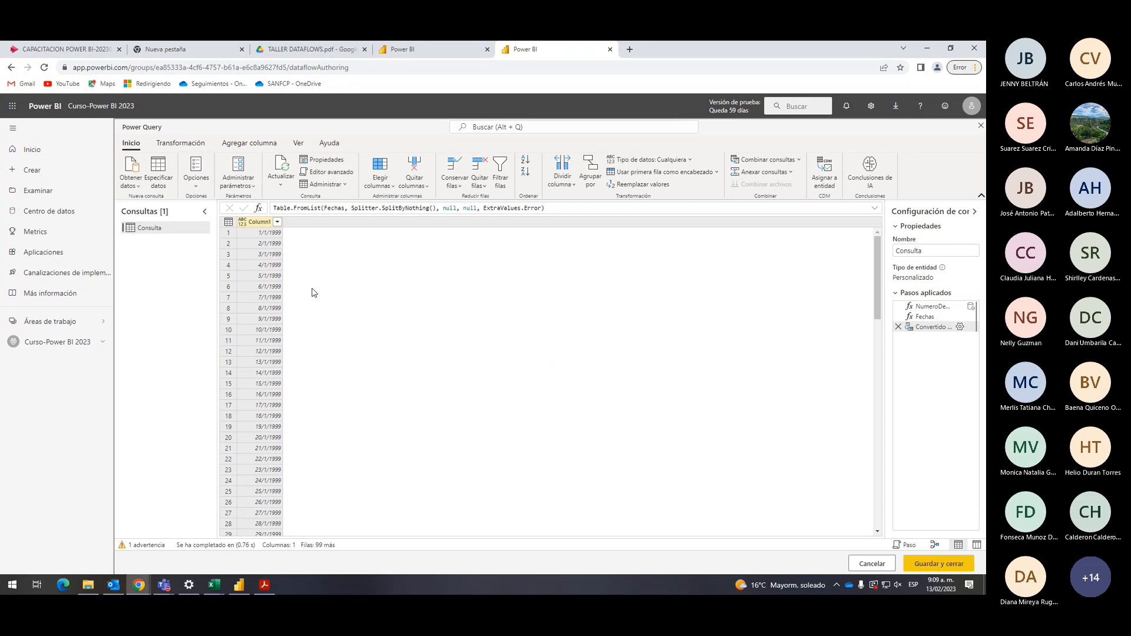
Reverse the row order of the dates table.
left_click(191, 149)
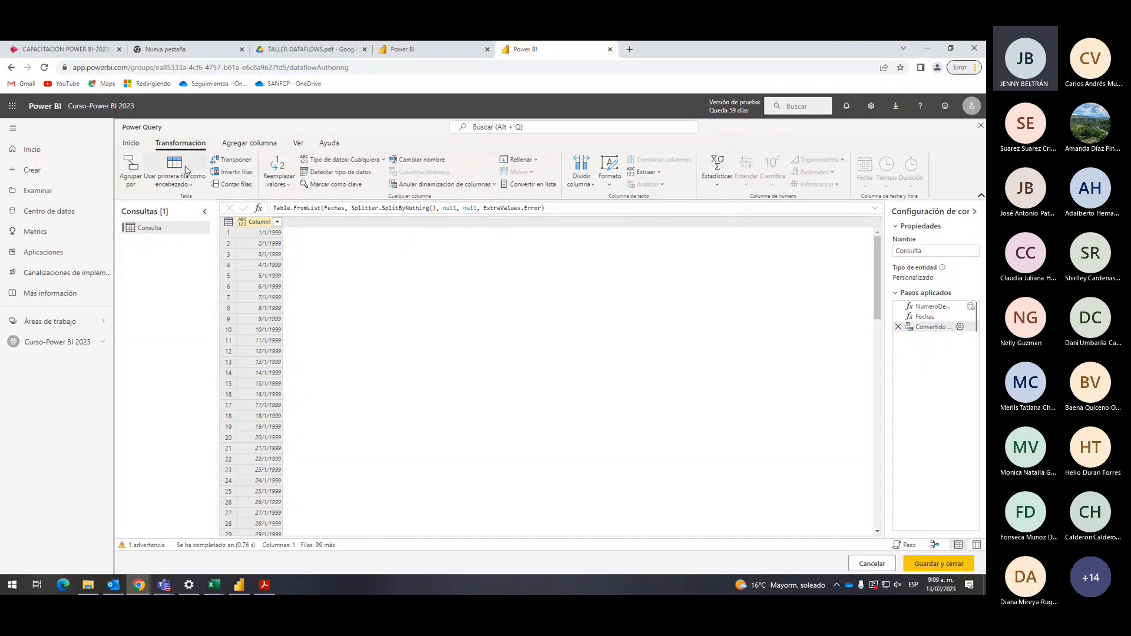
left_click(245, 172)
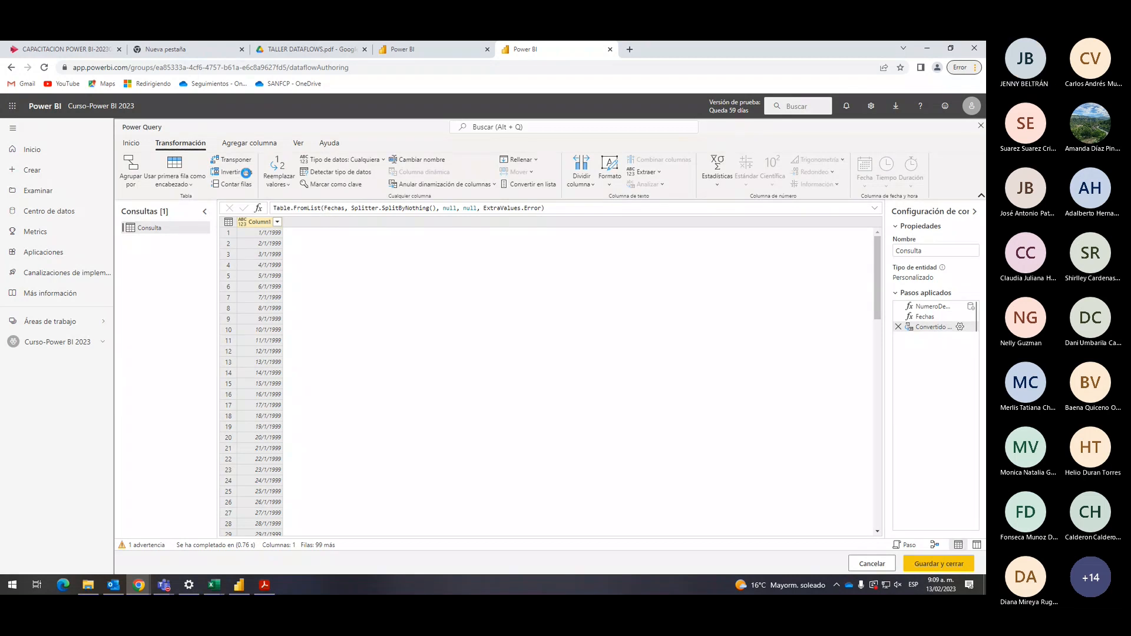
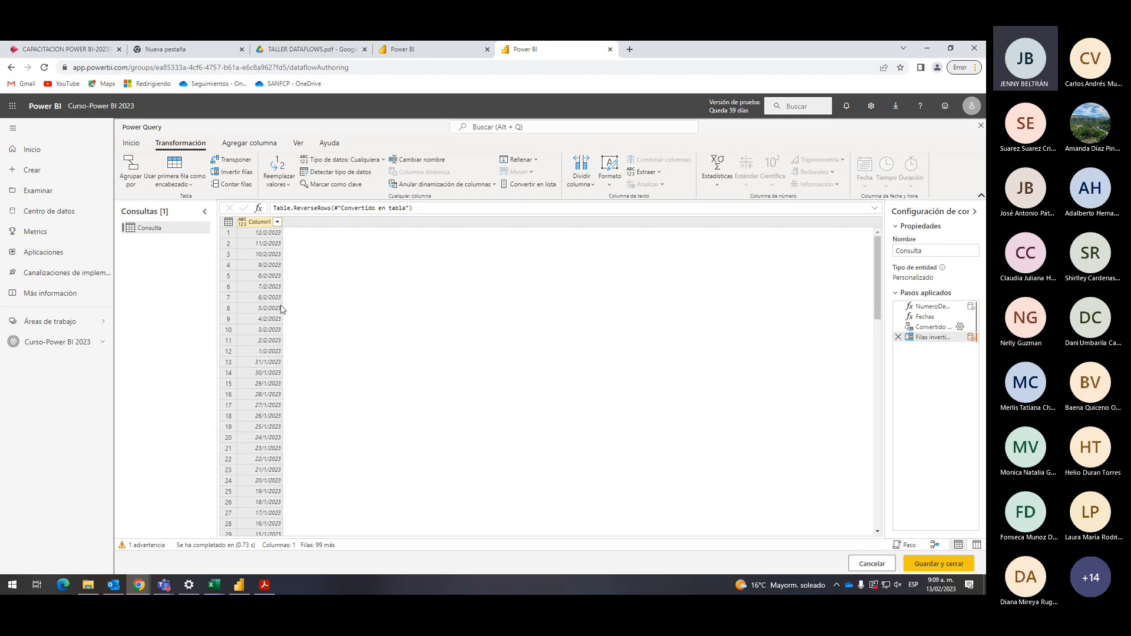
Open the query code, add + 1 at the end of the NumeroDeDias line, and try to apply the change.
left_click(131, 143)
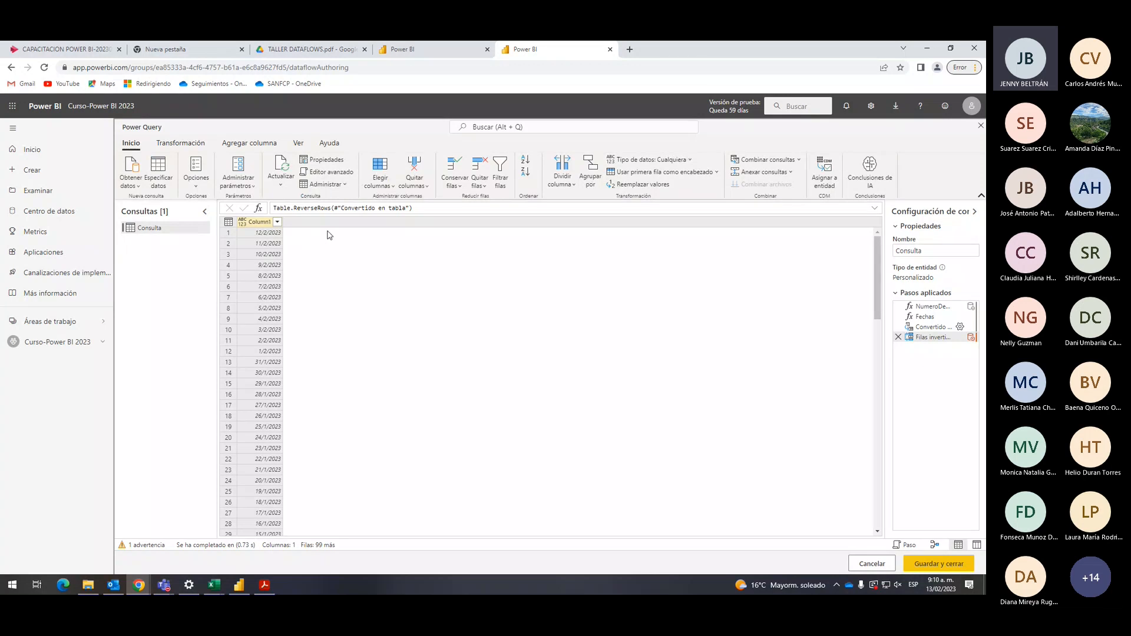
left_click(342, 178)
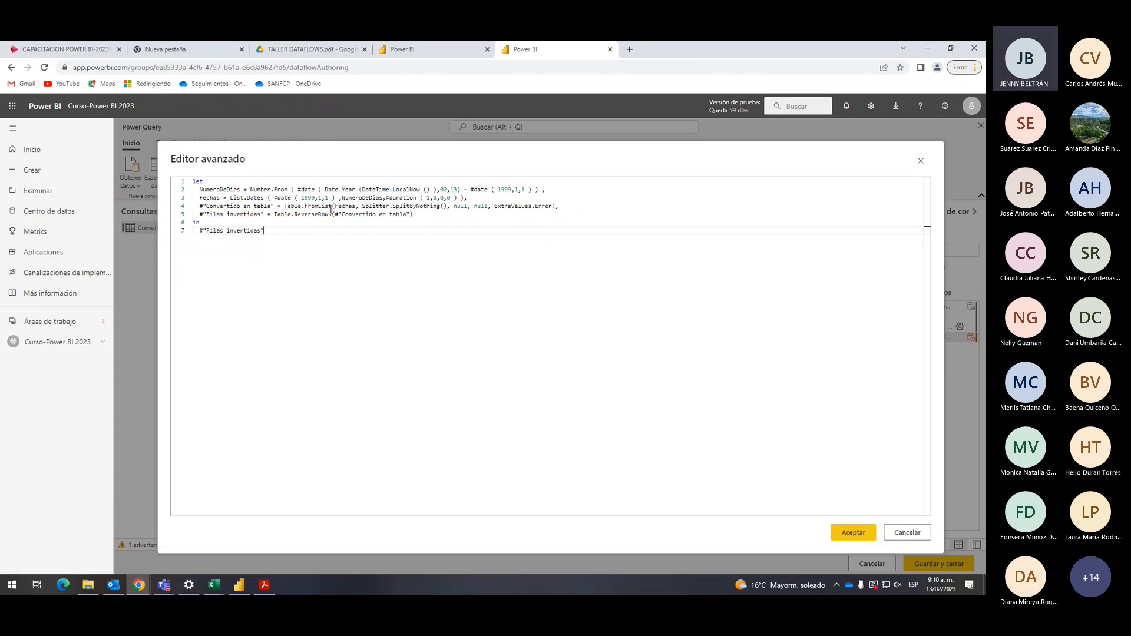
left_click(537, 189)
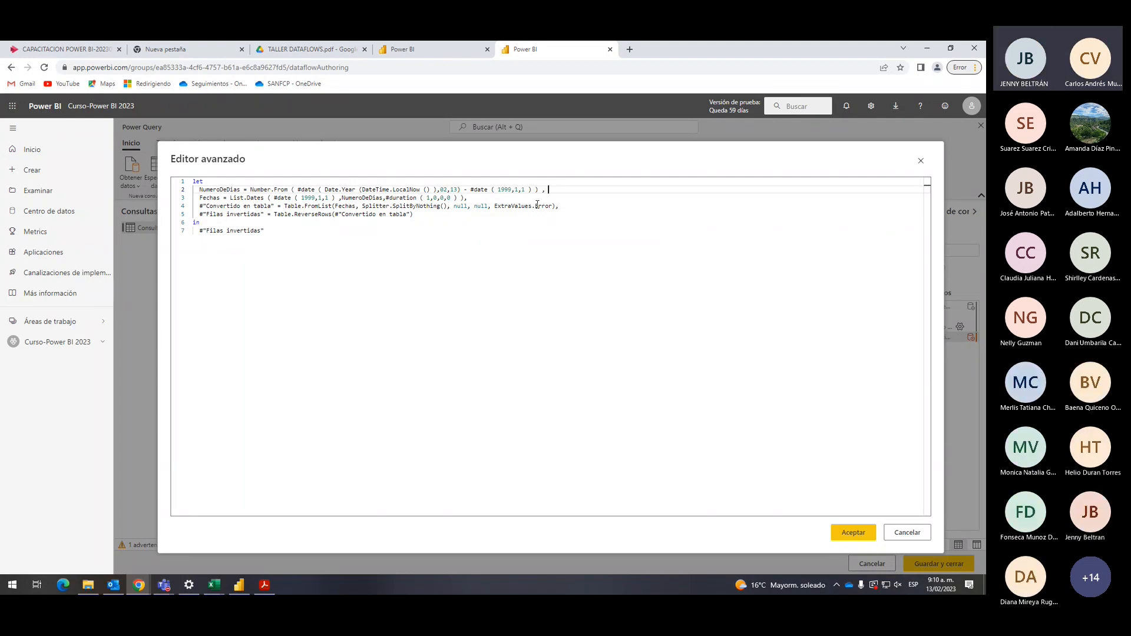
type("+ 1")
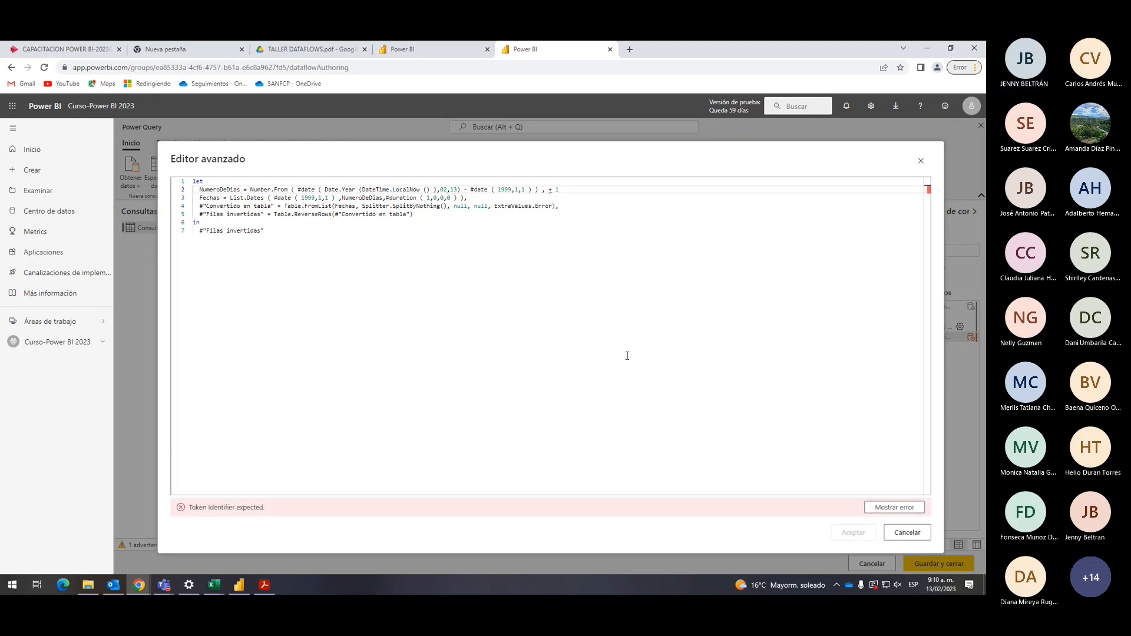
left_click(556, 206)
type(",")
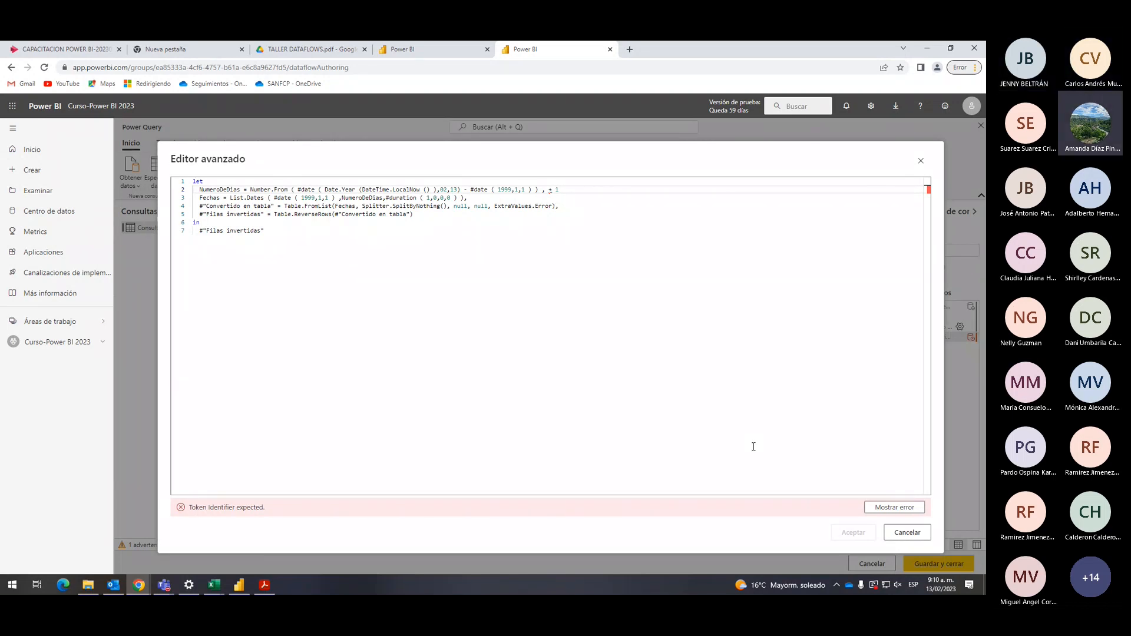
left_click(570, 188)
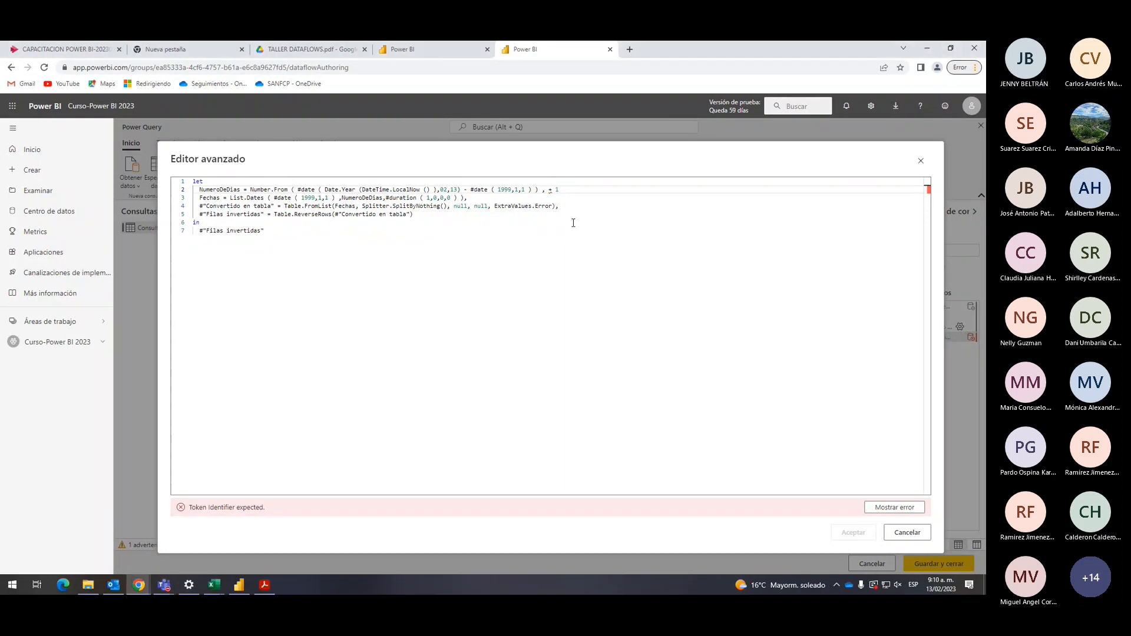
key("Left")
key("BackSpace")
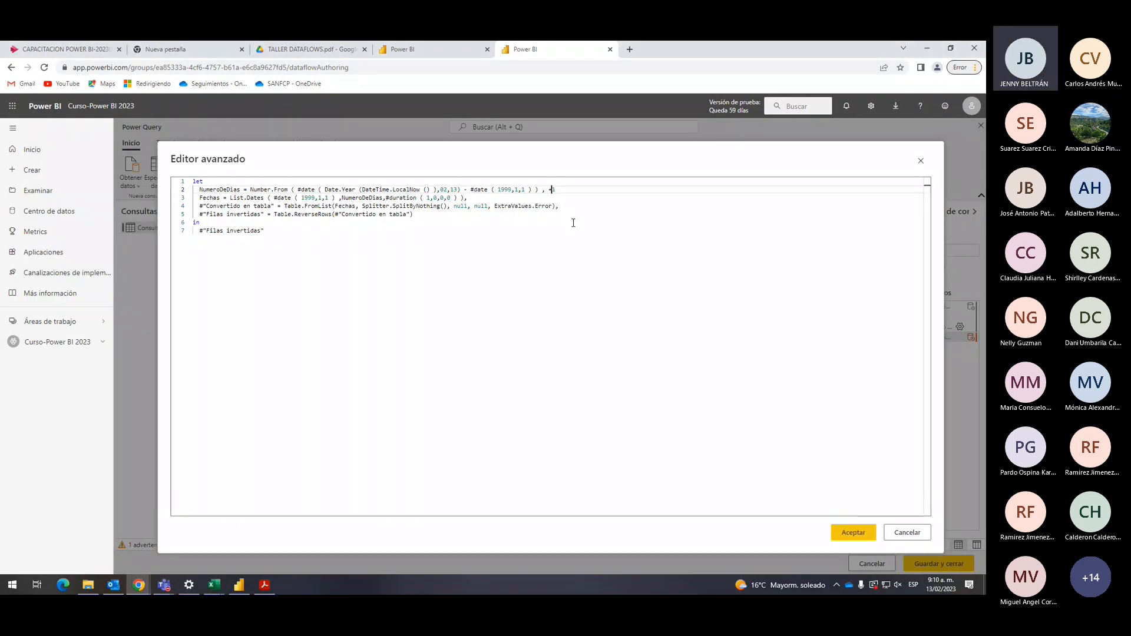
left_click(834, 534)
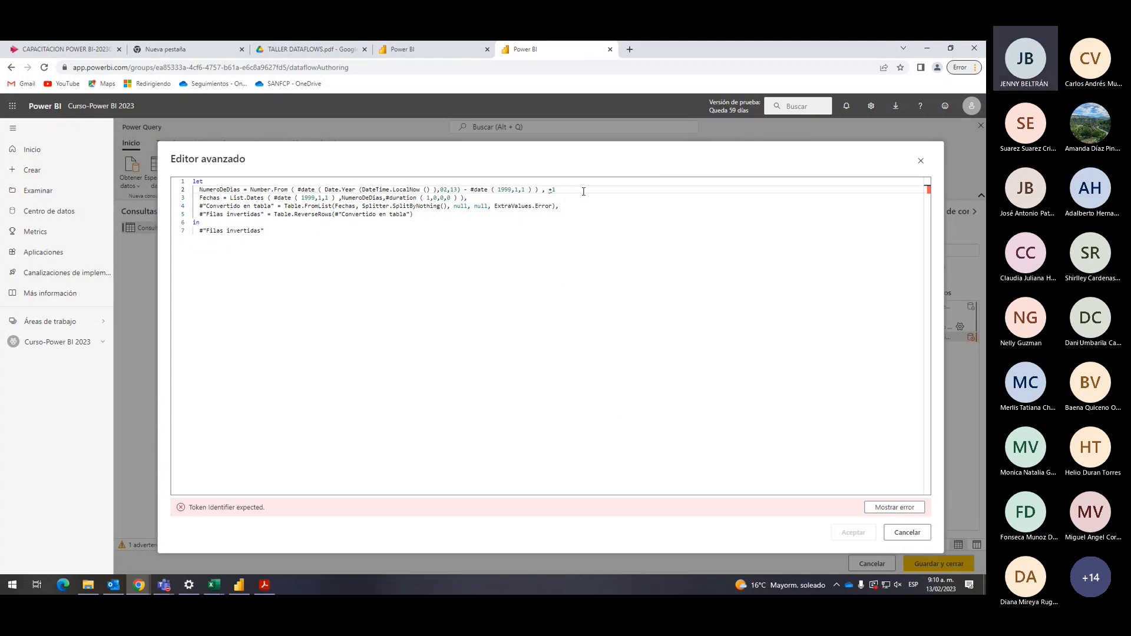
Try to correct the end of the NumeroDeDias line by enclosing the + 1 in parentheses.
key("Delete")
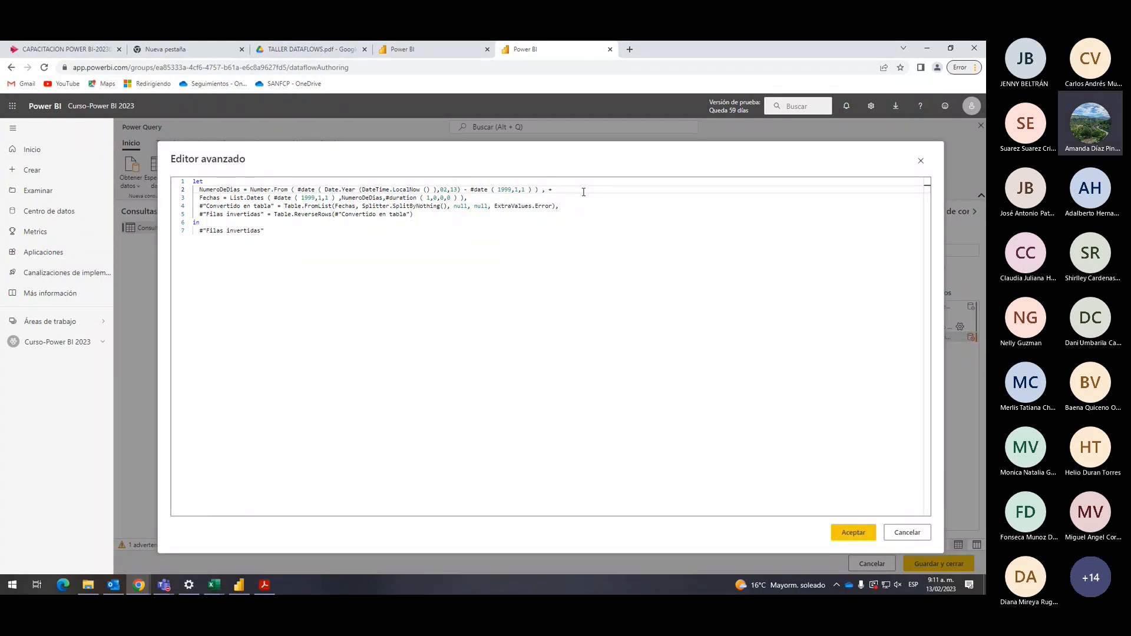
type("1")
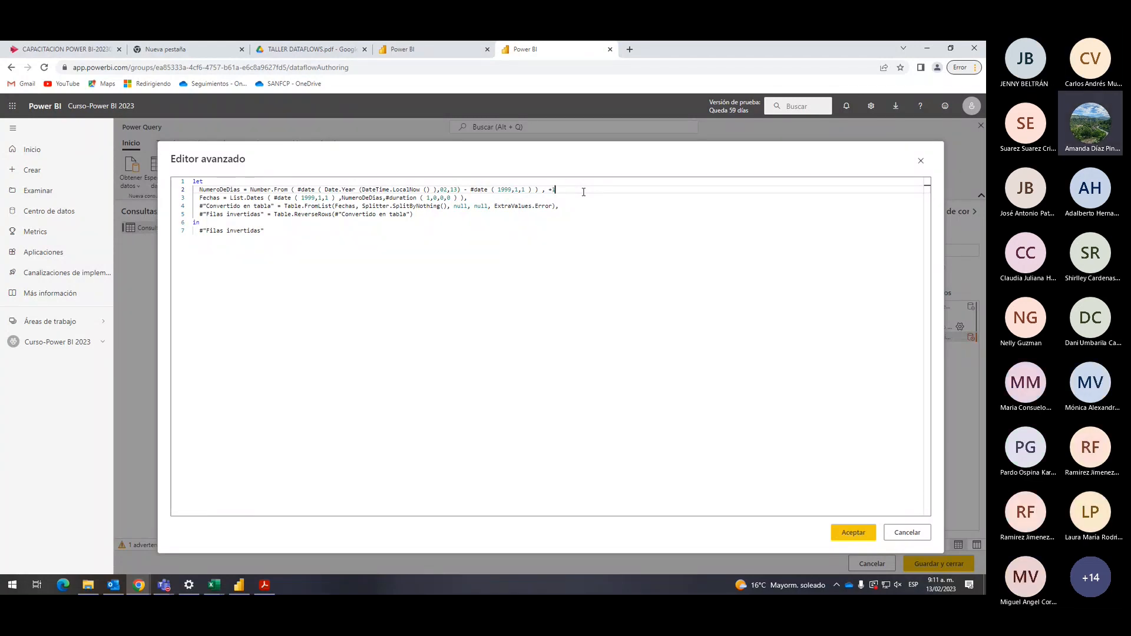
key("Return")
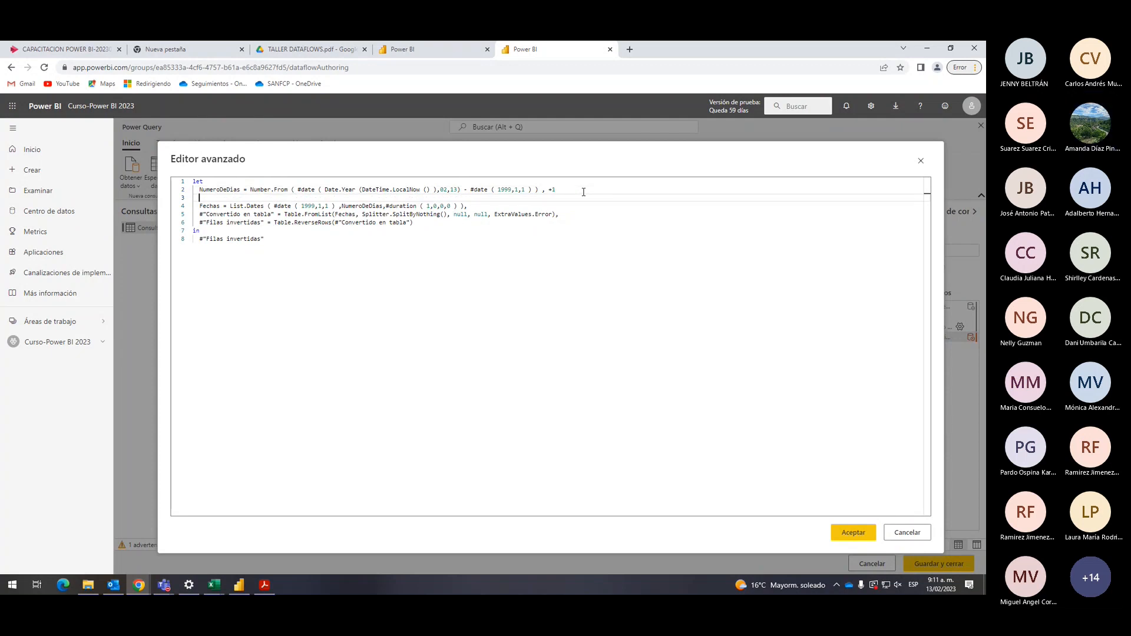
key("BackSpace")
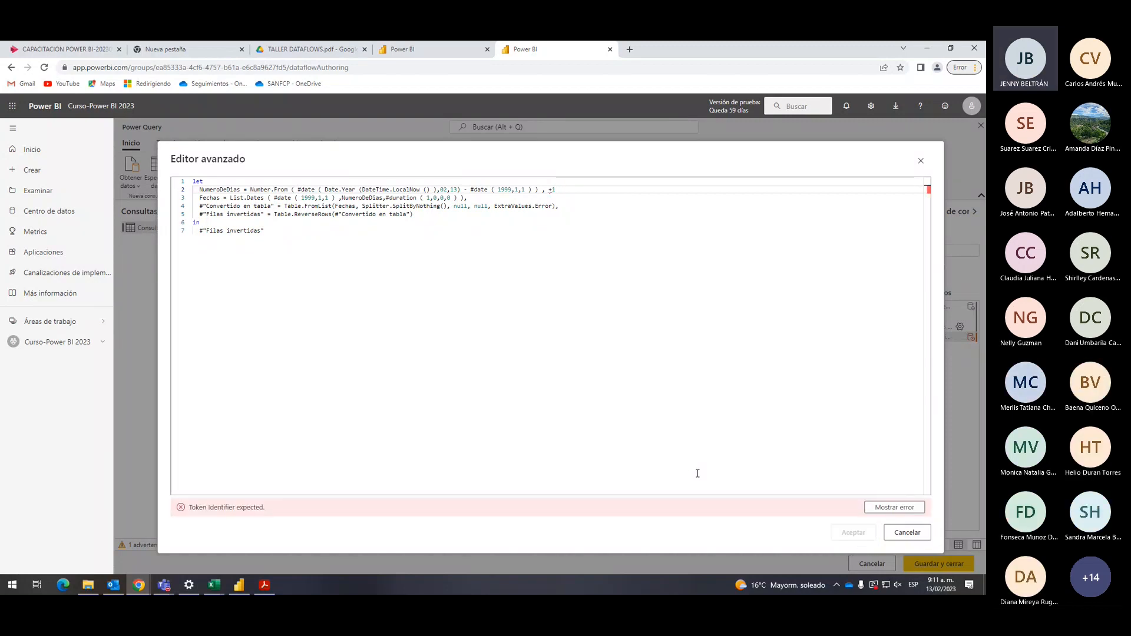
left_click(550, 190)
type("(")
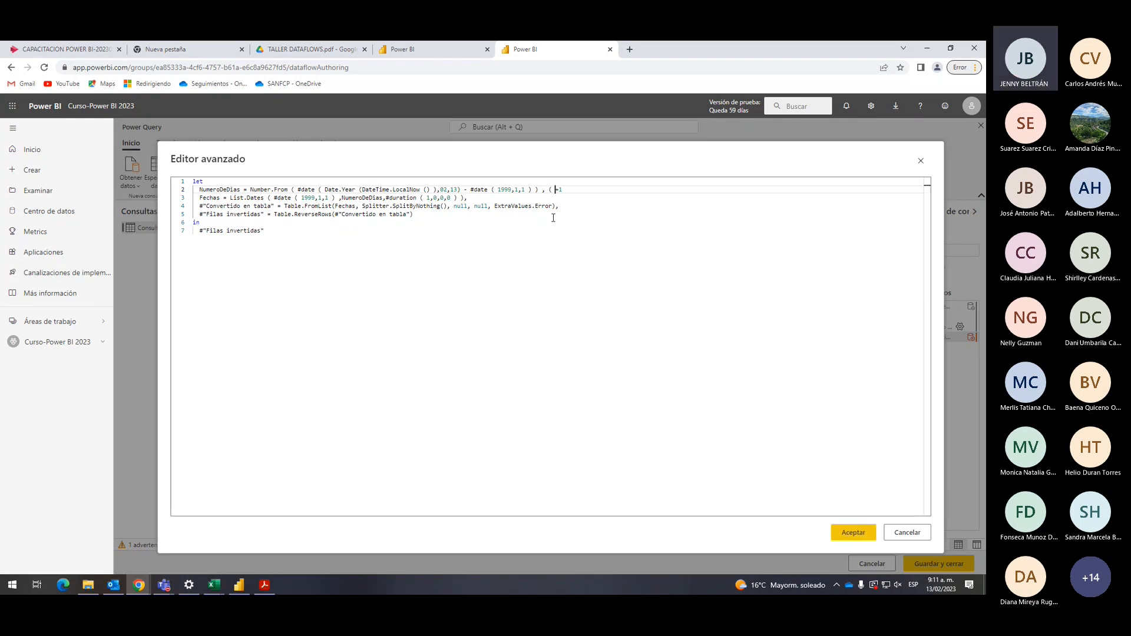
key("Right")
key("Right")
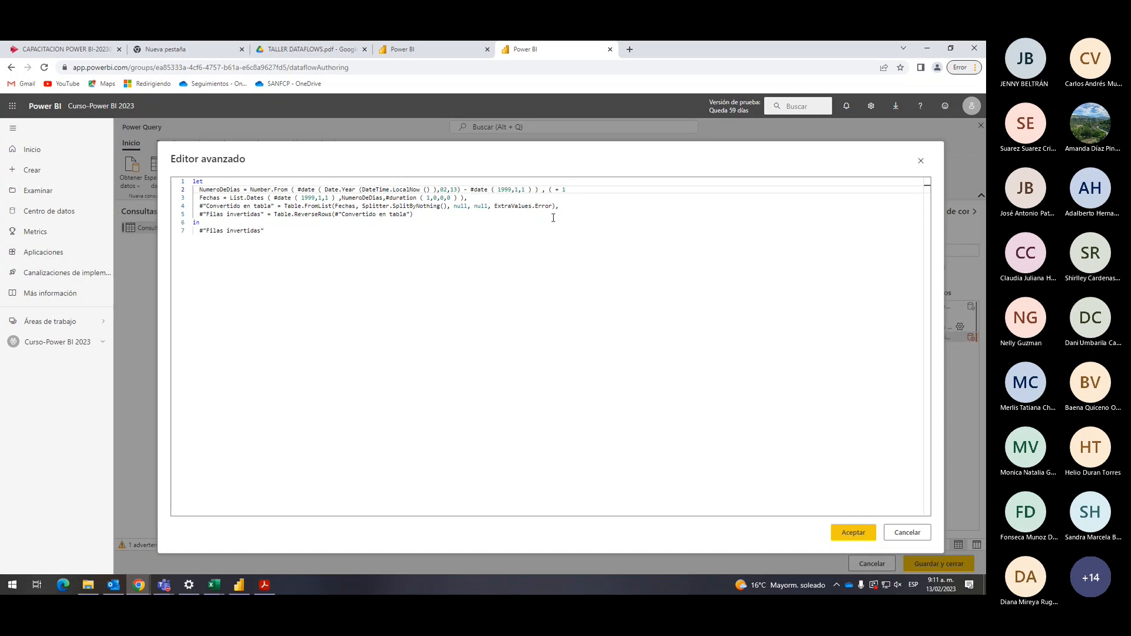
type(")")
left_click(852, 532)
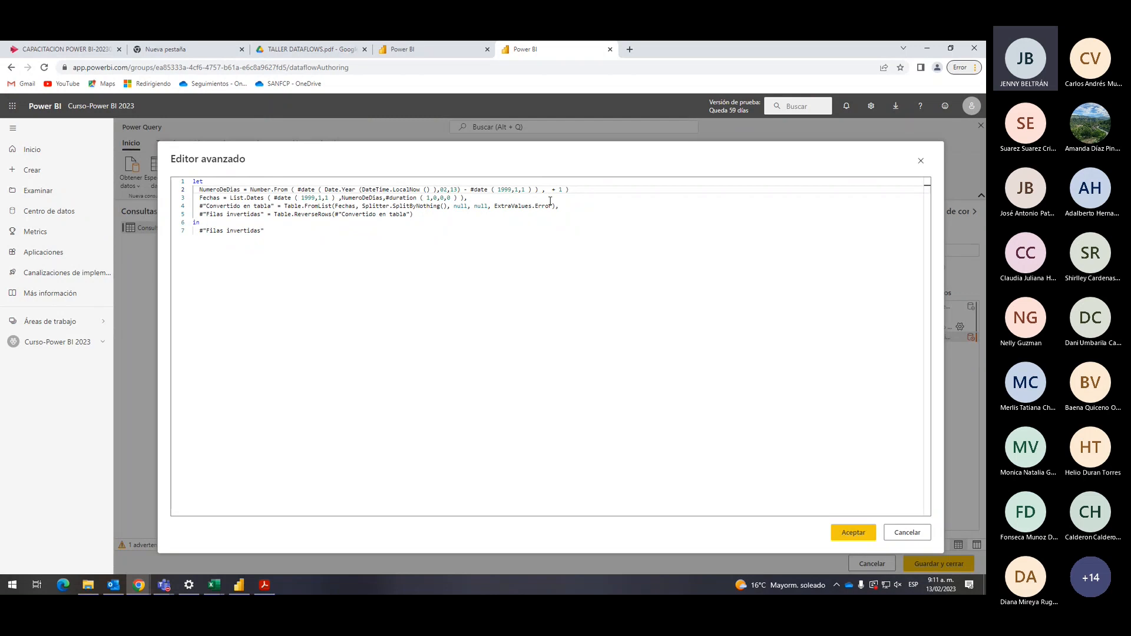
Place + 1 before the comma ending the NumeroDeDias line, remove the extra parentheses, and apply the code.
key("BackSpace")
key("BackSpace")
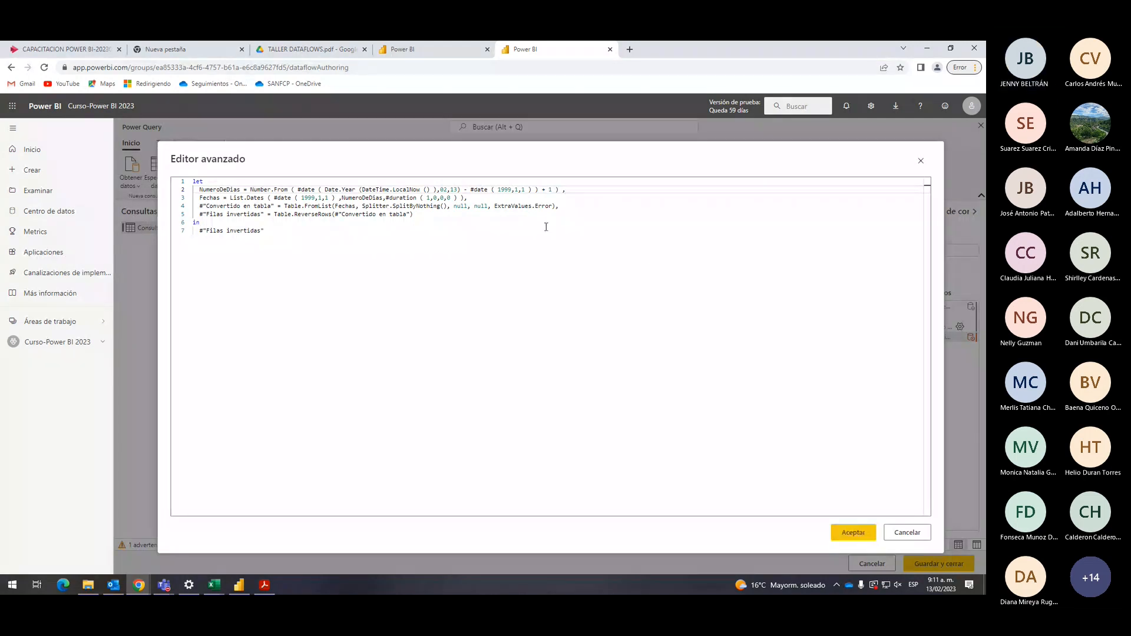
left_click(555, 190)
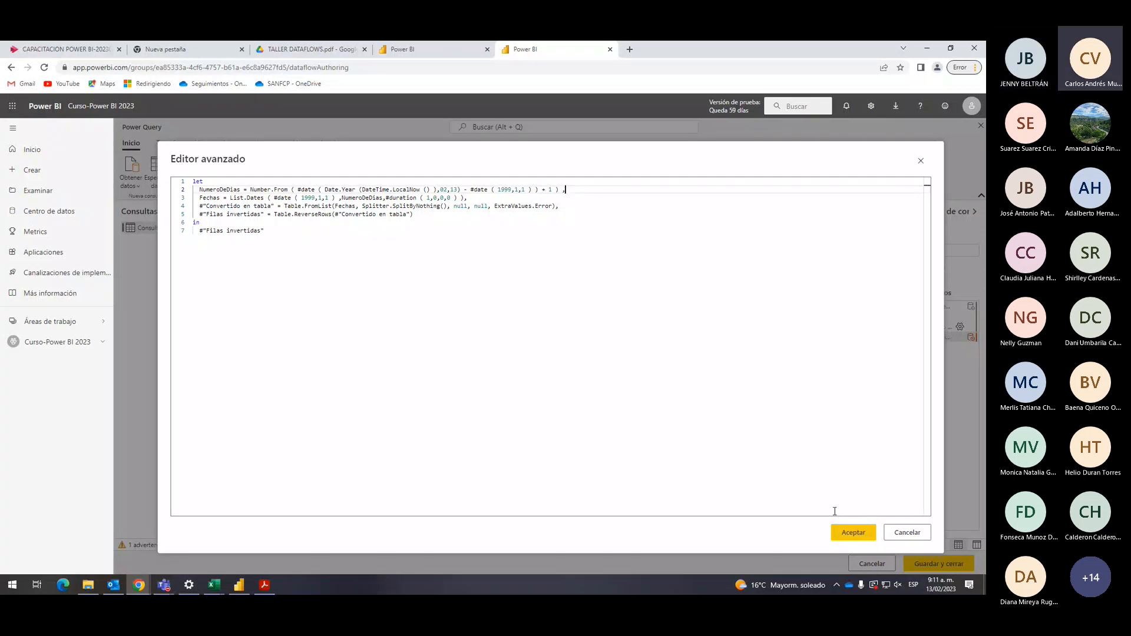
left_click(849, 533)
left_click(565, 184)
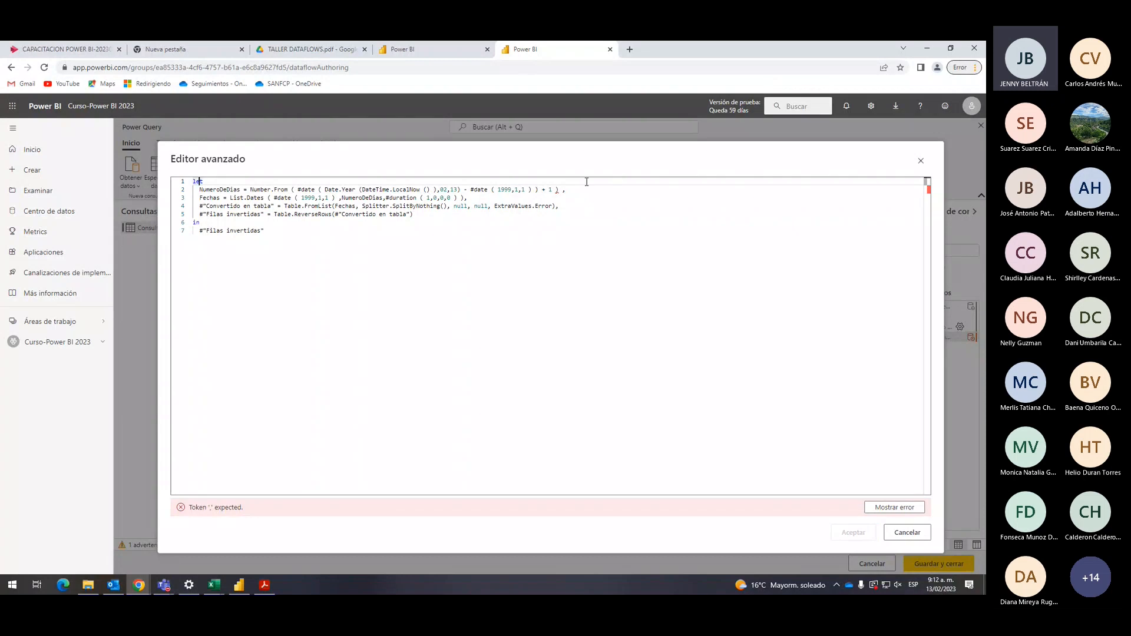
left_click(563, 190)
key("Left")
key("BackSpace")
key("BackSpace")
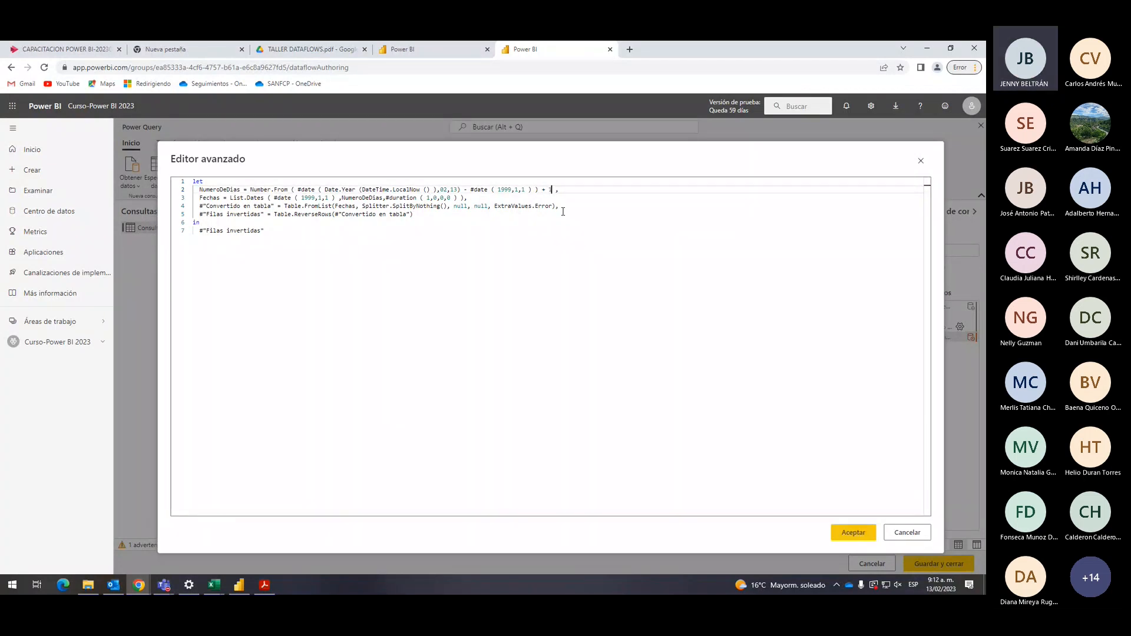
left_click(851, 527)
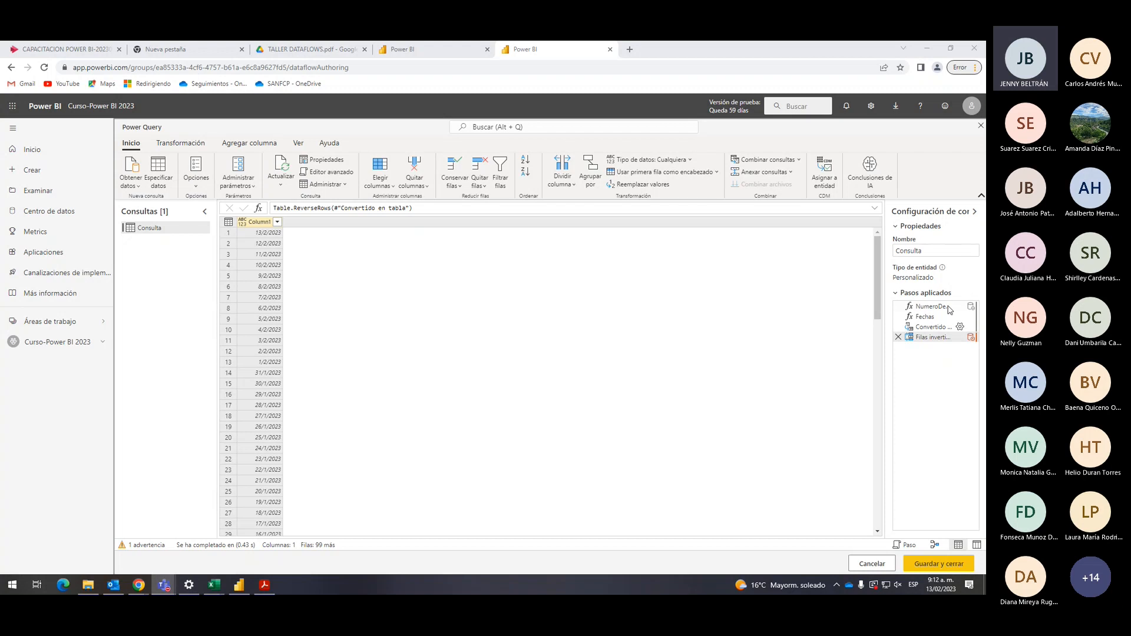
Delete the applied step Filas invertidas and reverse the row order of the dates table again.
mouse_move(949, 309)
left_click(975, 213)
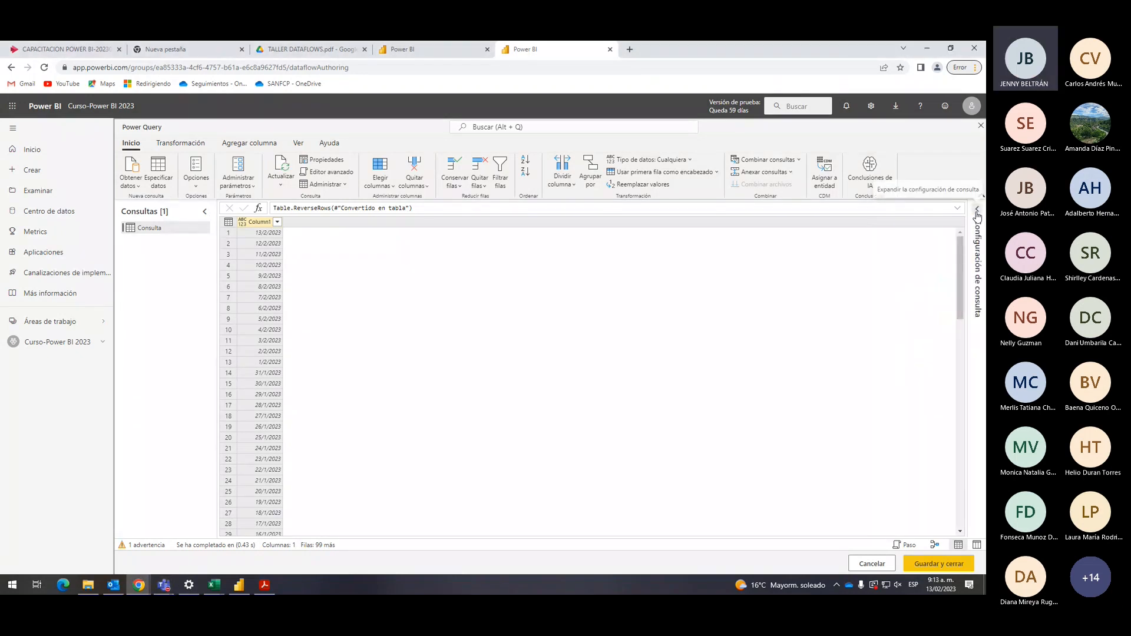
left_click(975, 214)
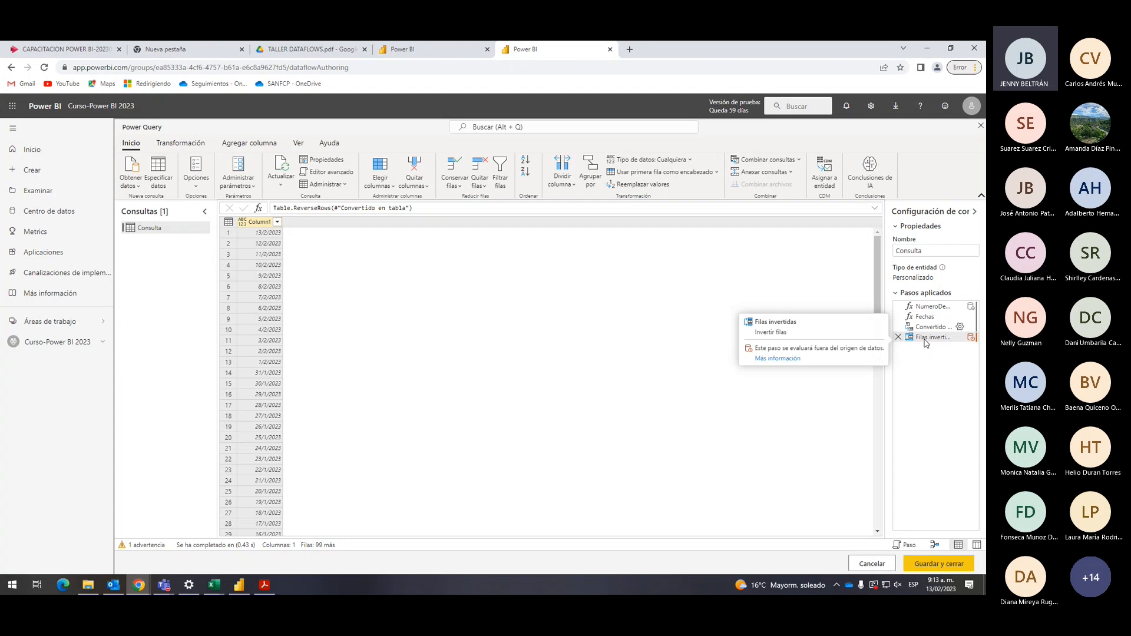
left_click(898, 337)
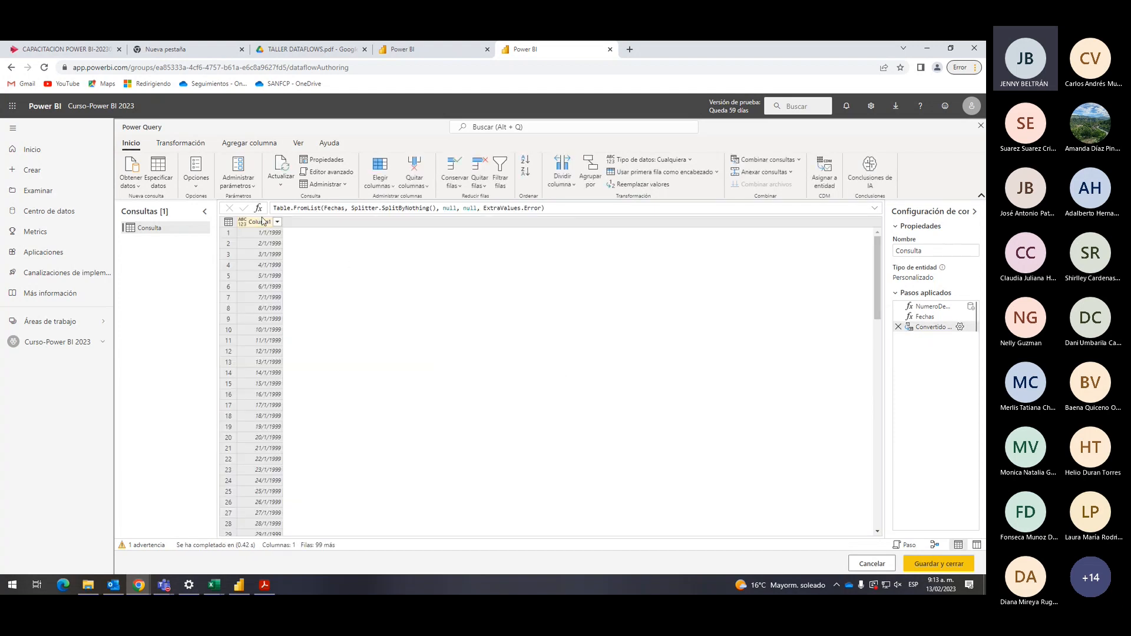
left_click(177, 145)
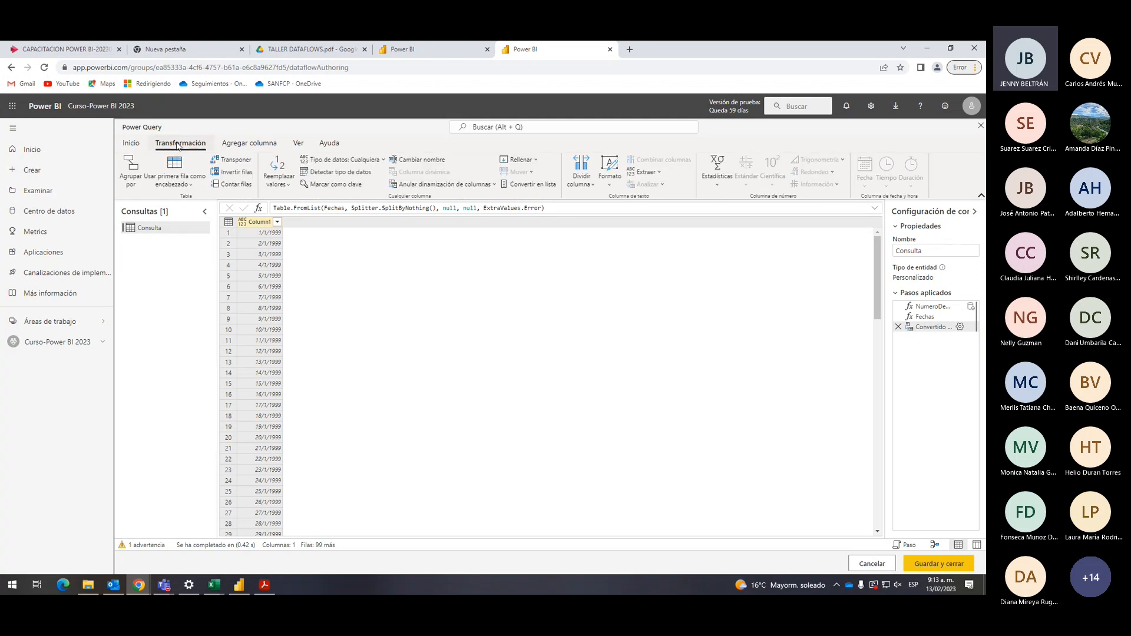
left_click(230, 172)
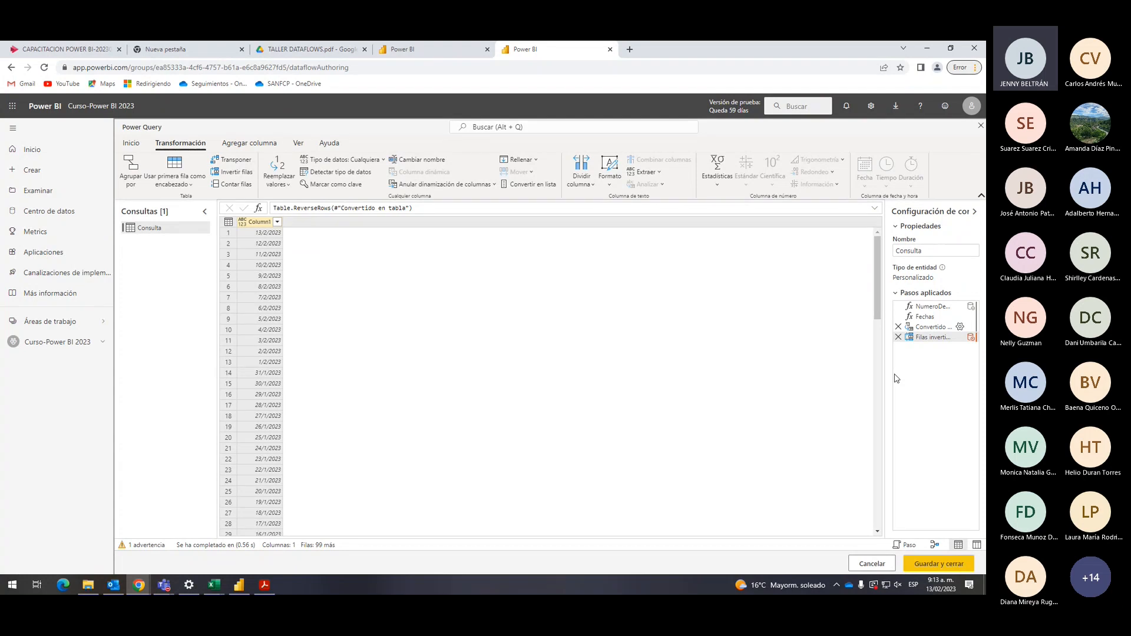
Rename the query as Calendario.
left_click(907, 253)
key("ctrl+a")
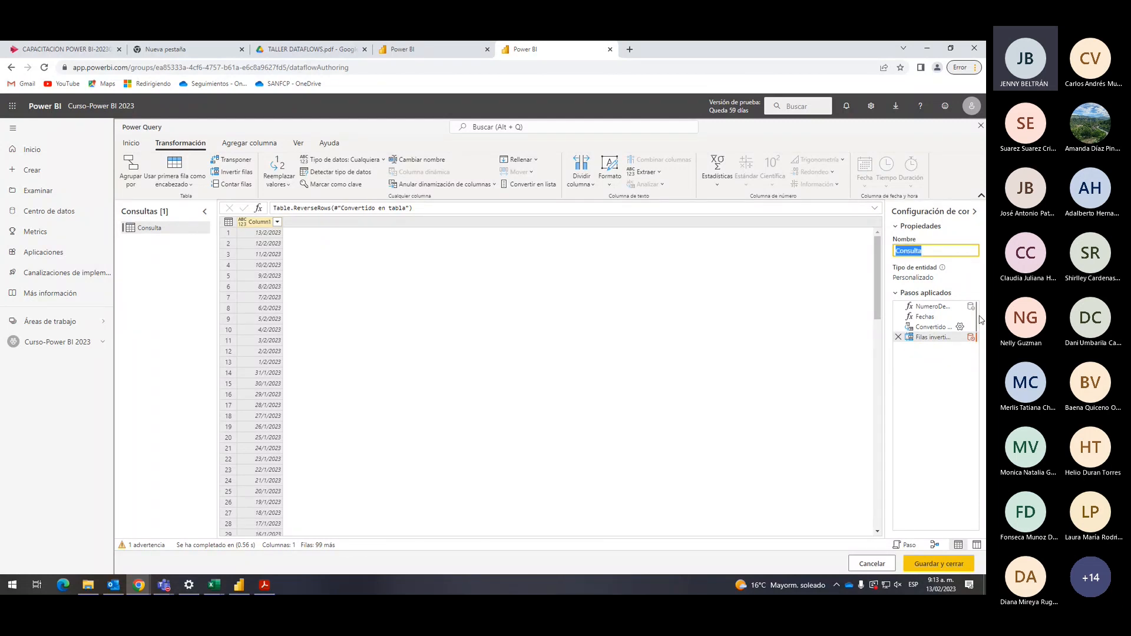
type("Ca")
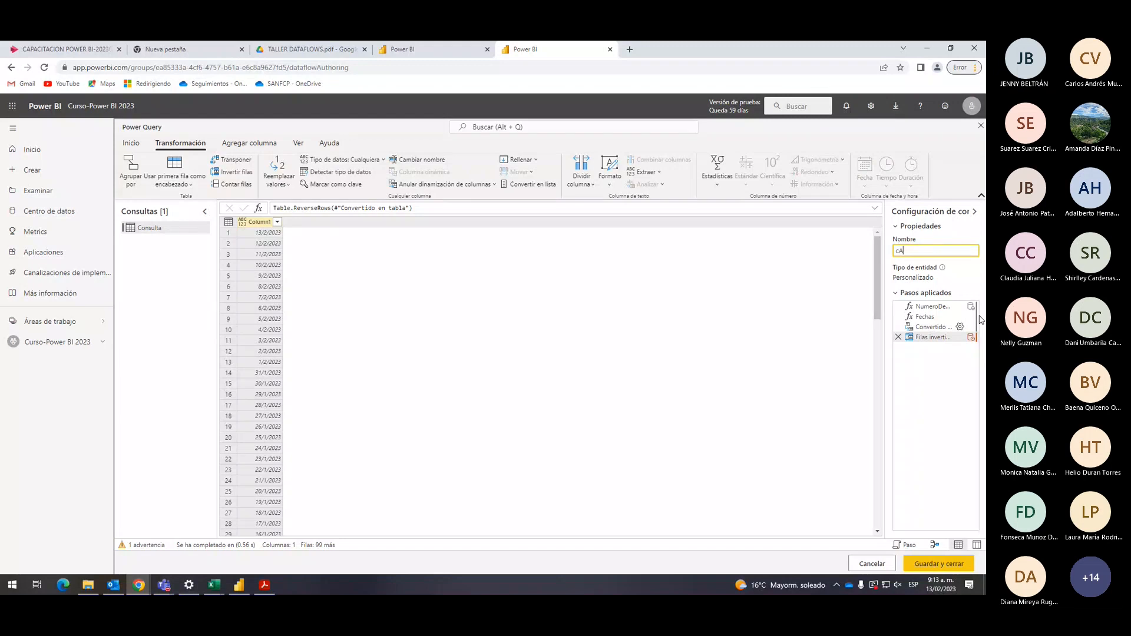
type("lendario")
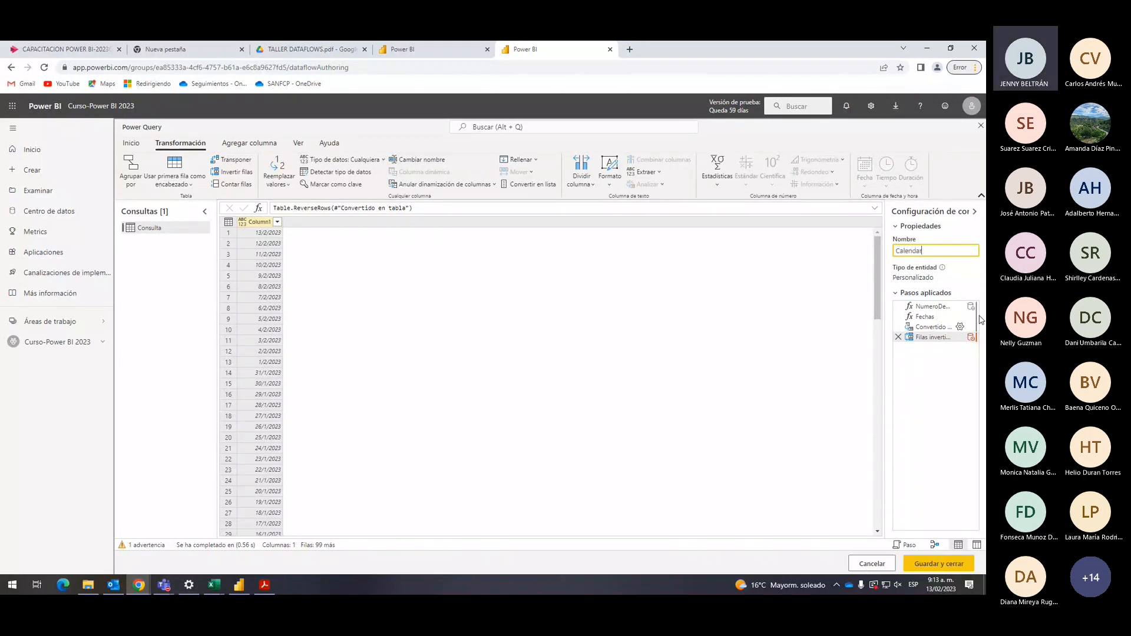
left_click(808, 357)
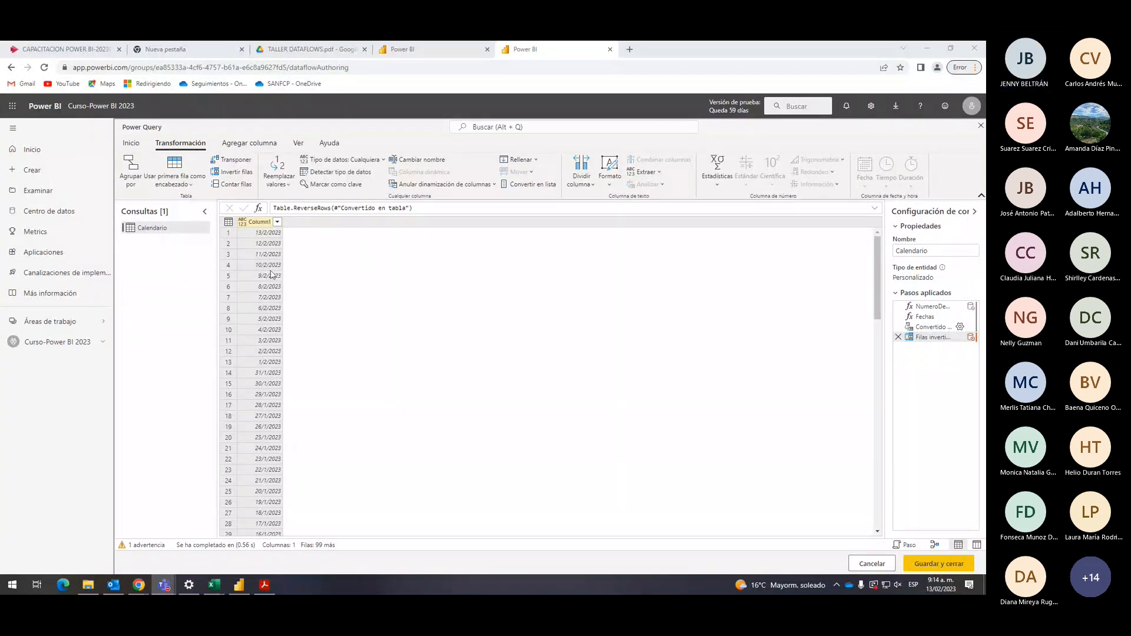
Set the data type of Column1 to Fecha.
left_click(277, 222)
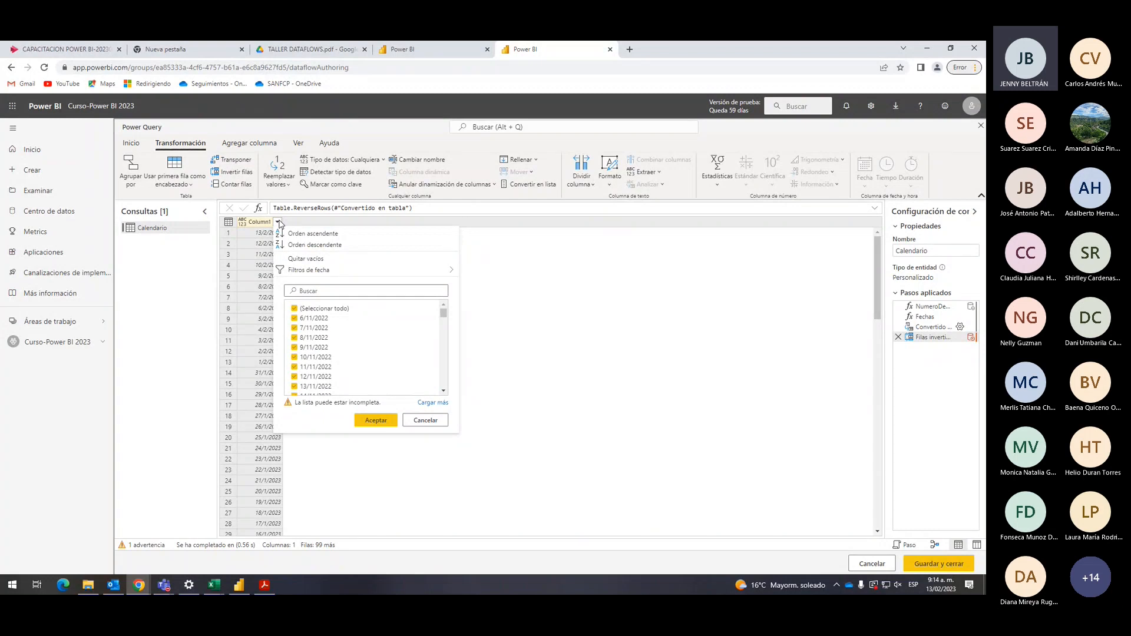
left_click(242, 223)
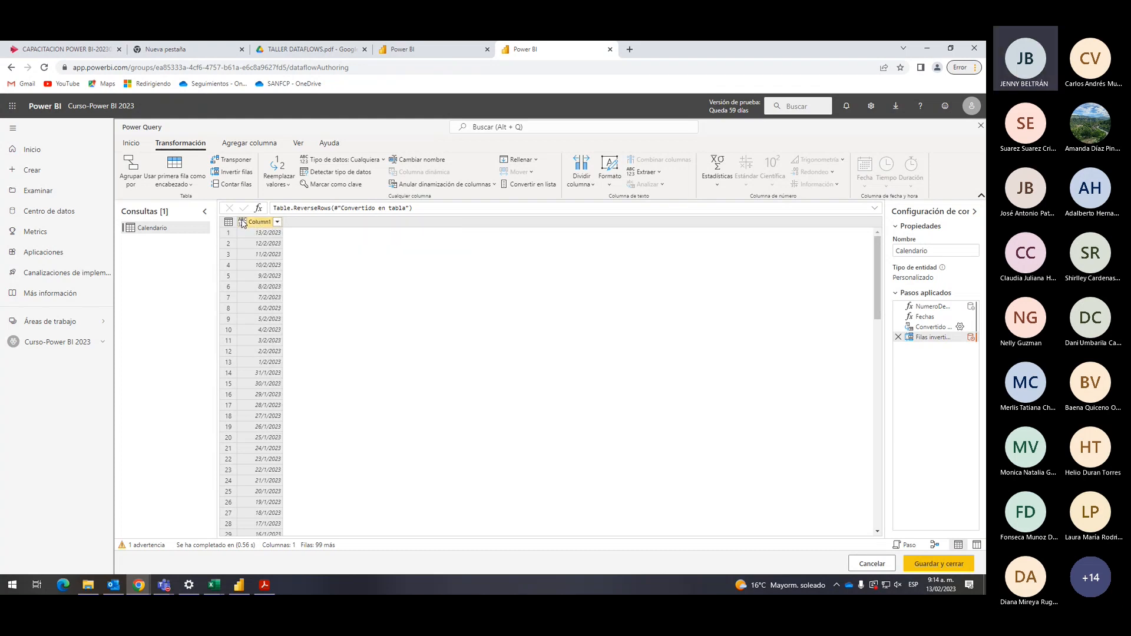
left_click(242, 224)
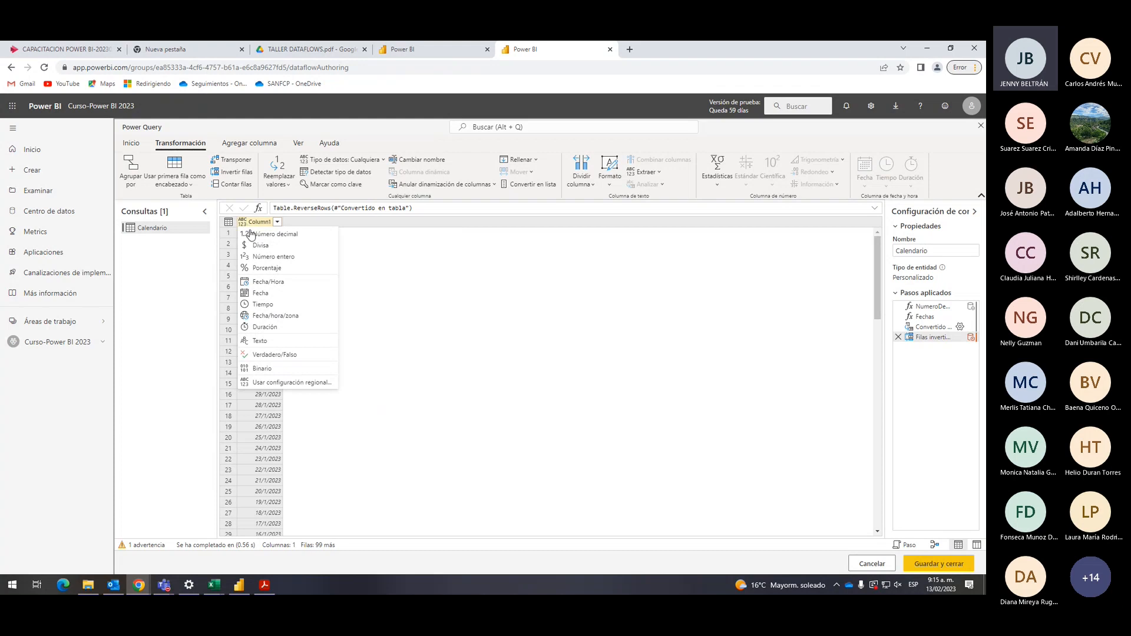
left_click(265, 294)
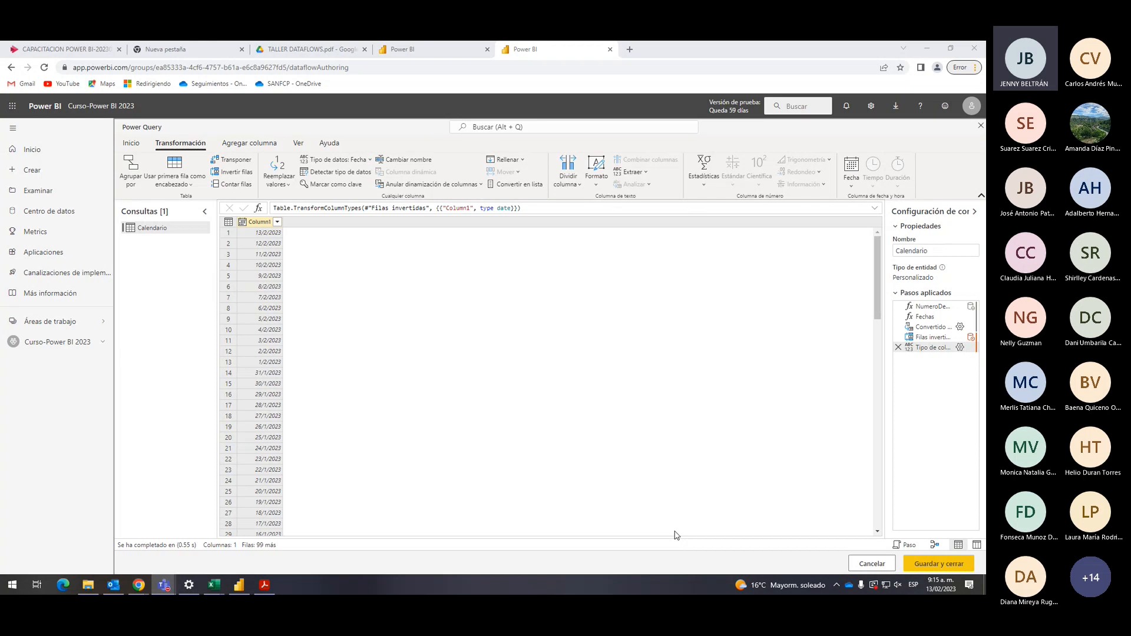
left_click(269, 226)
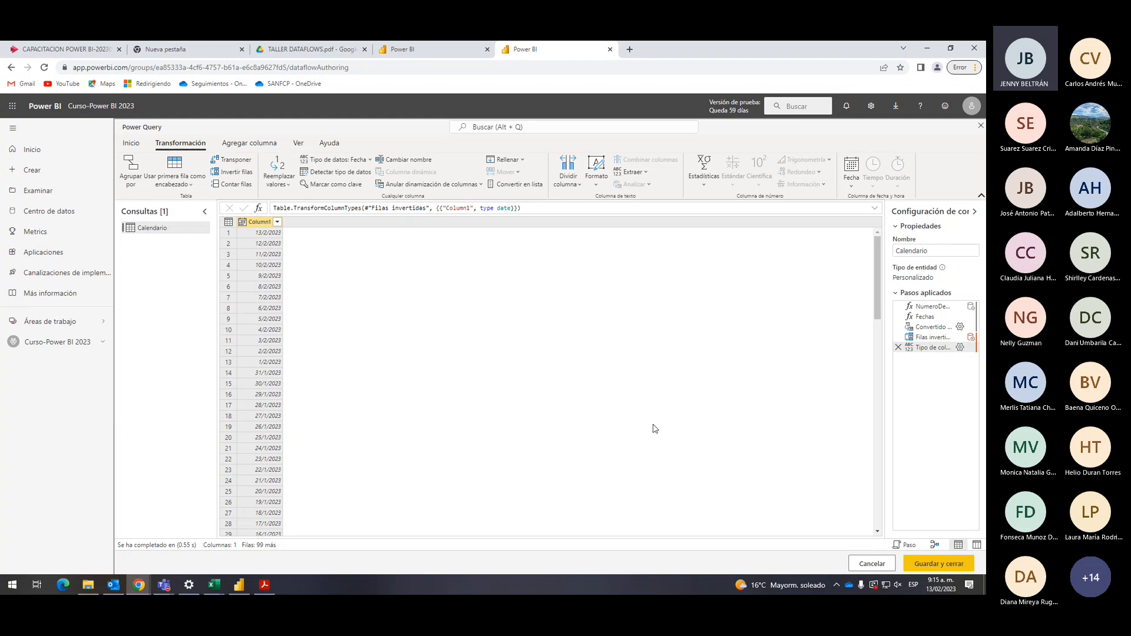
Try to transform the dates in Column1 into their year in place.
left_click(854, 187)
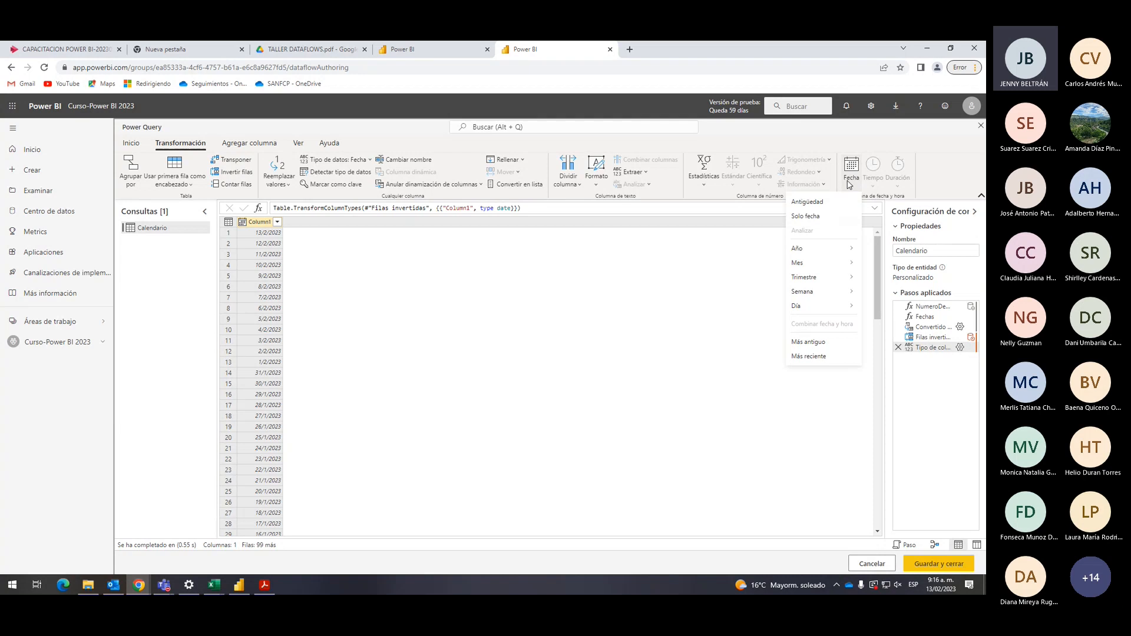
left_click(848, 182)
left_click(850, 182)
mouse_move(842, 250)
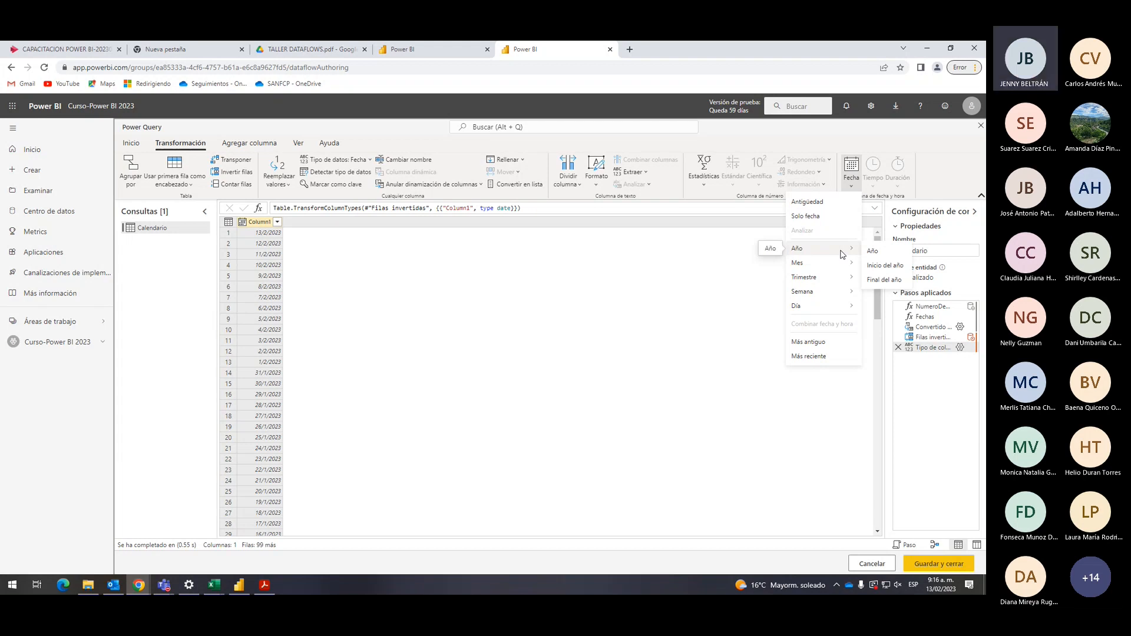
left_click(871, 253)
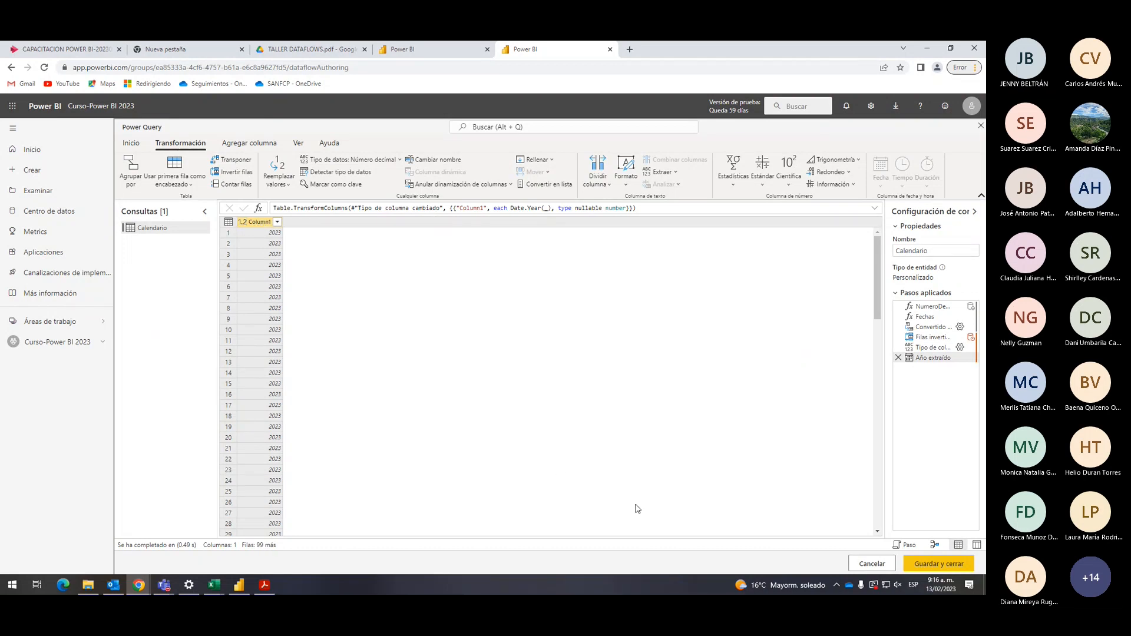
left_click(765, 566)
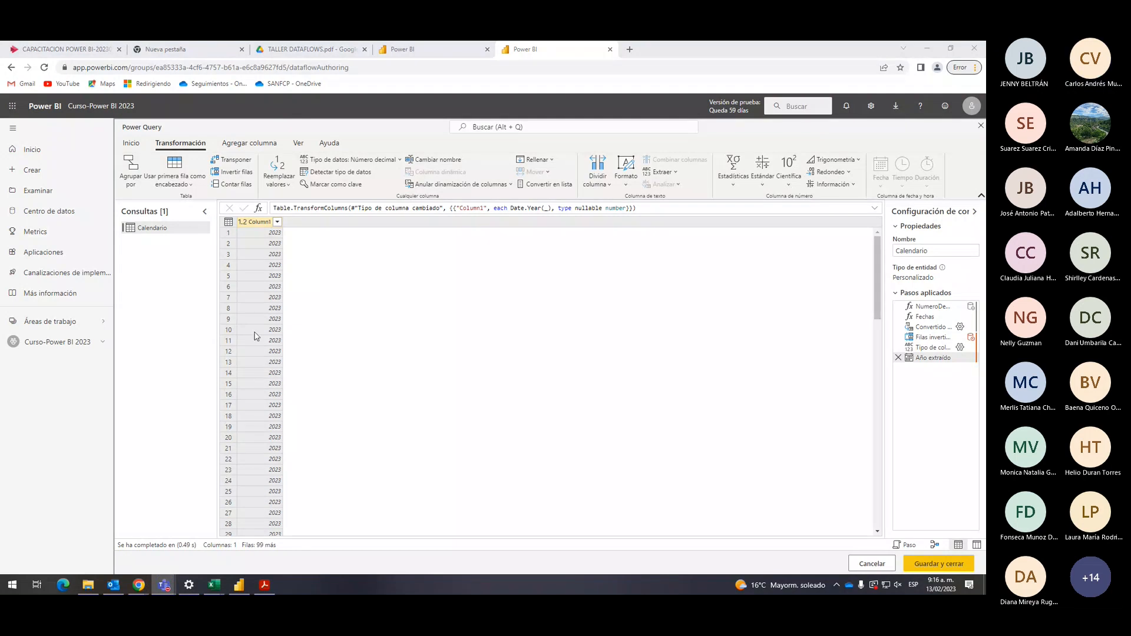
left_click(263, 223)
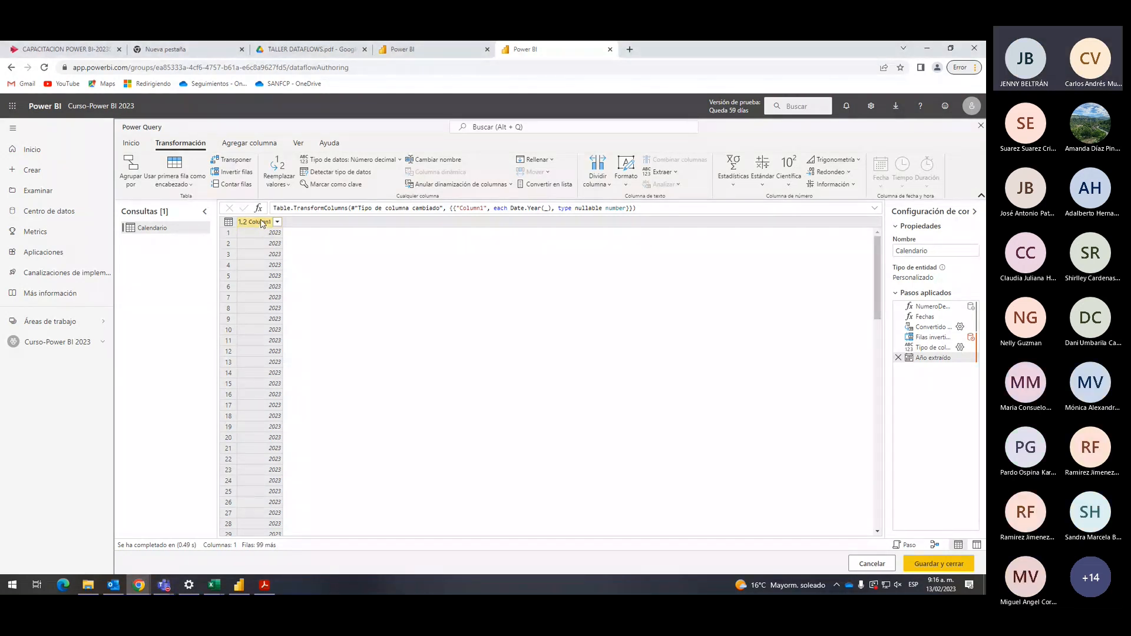
left_click(263, 223)
left_click(262, 224)
left_click(263, 223)
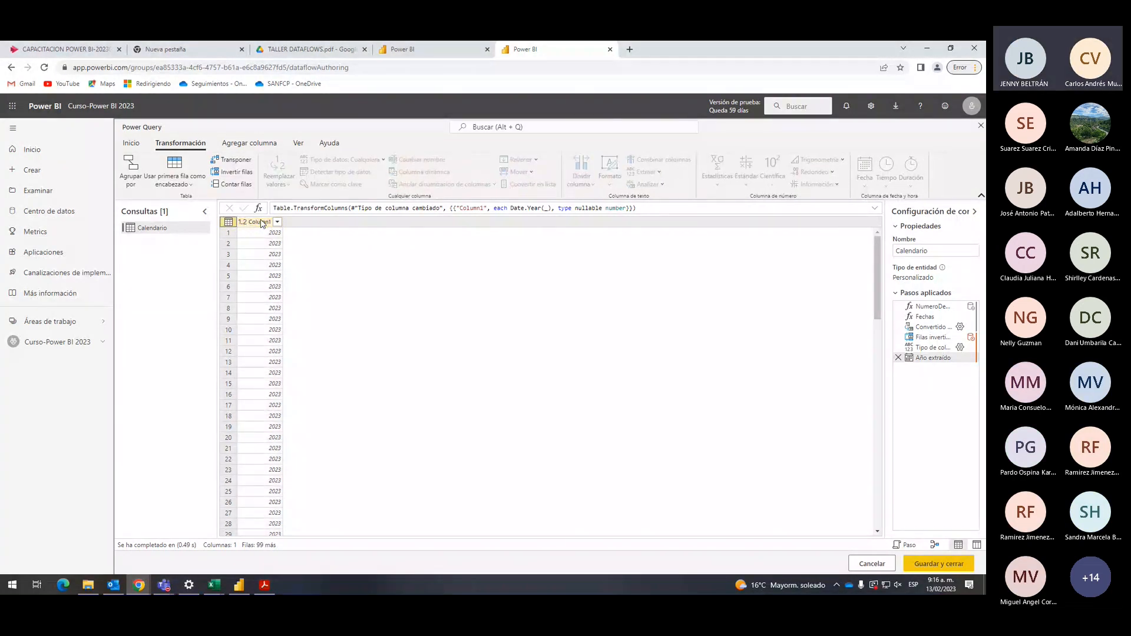
left_click(263, 222)
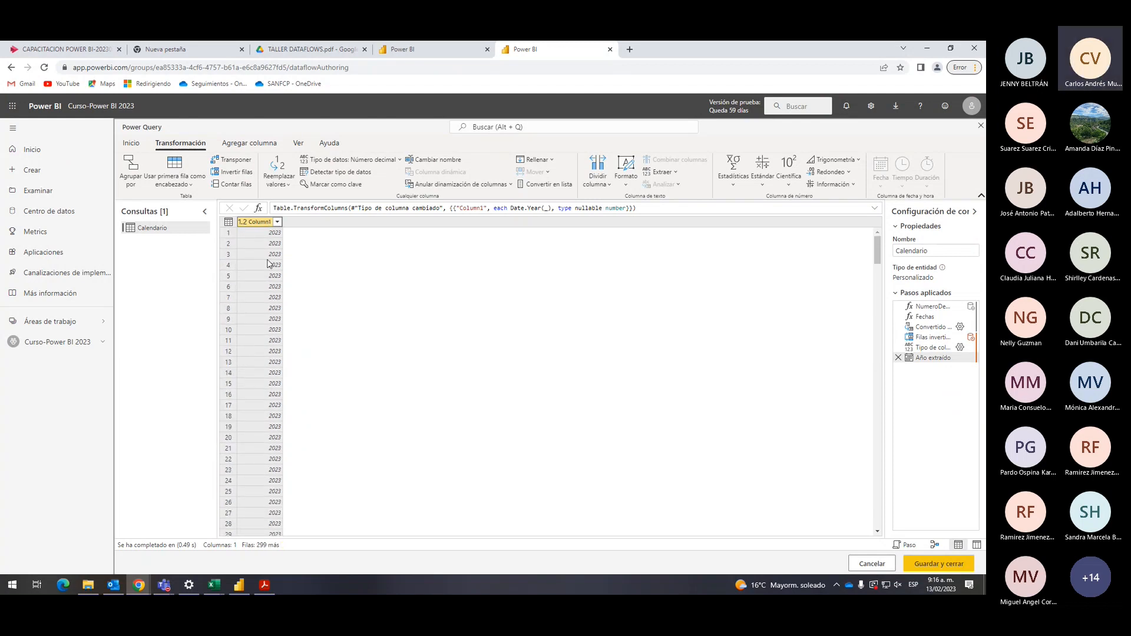
left_click(228, 223)
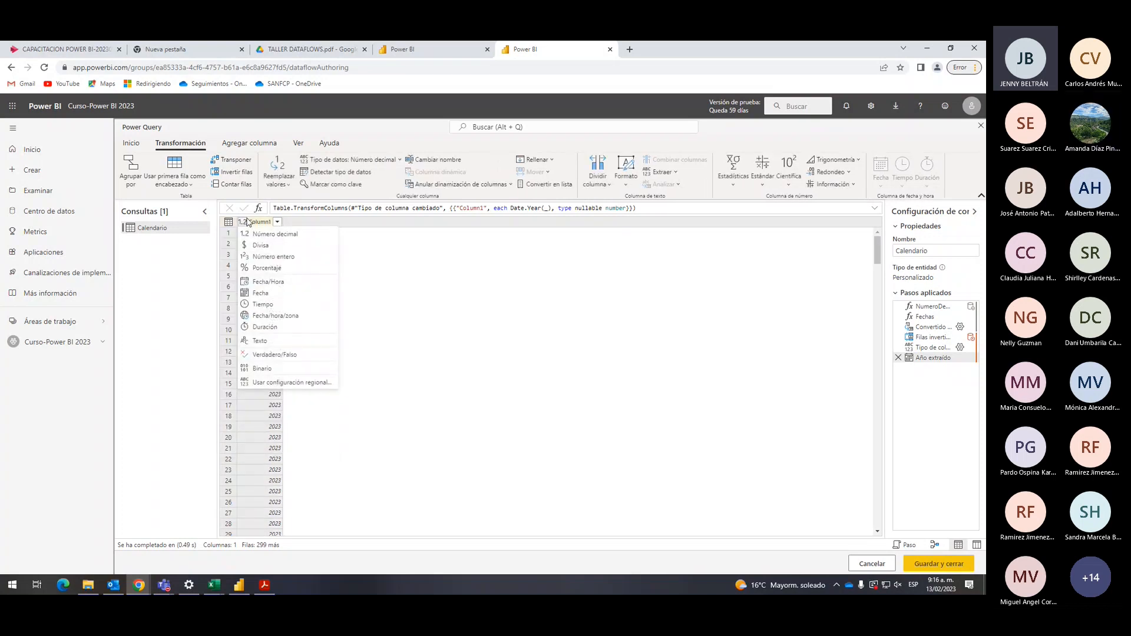
left_click(257, 224)
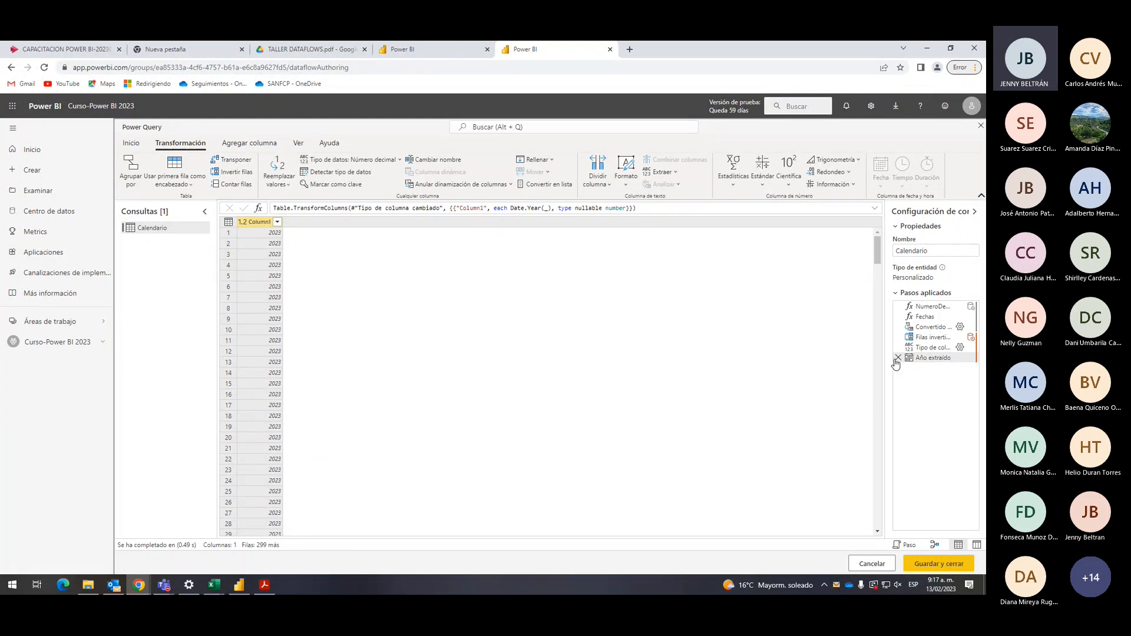
Delete the applied step Año extraído from the Calendario query.
mouse_move(898, 361)
left_click(898, 358)
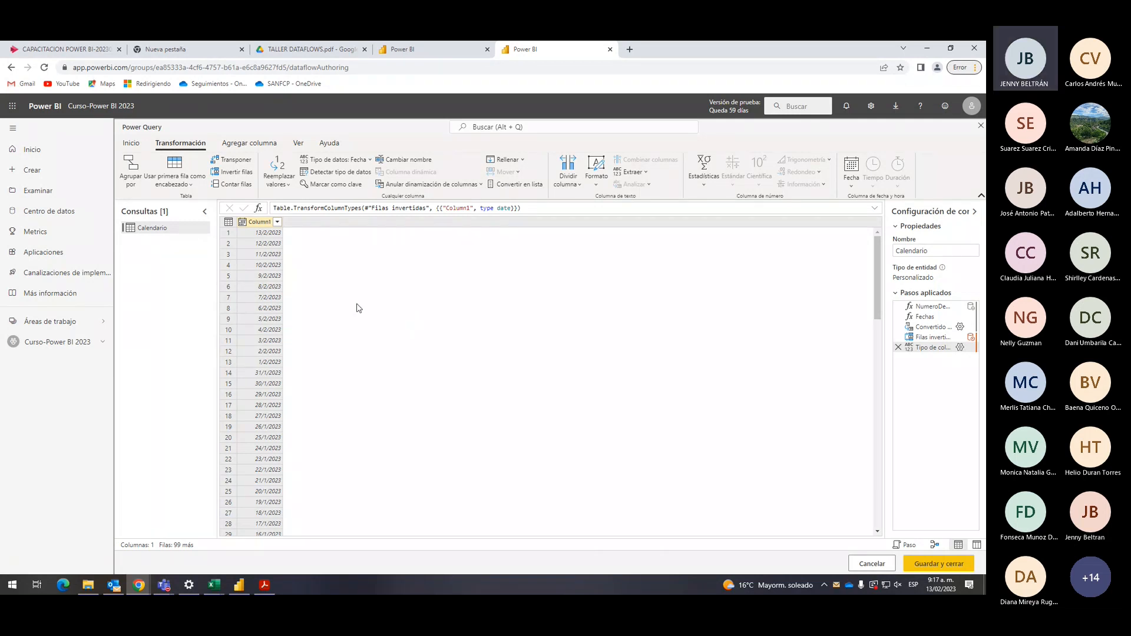
left_click(848, 188)
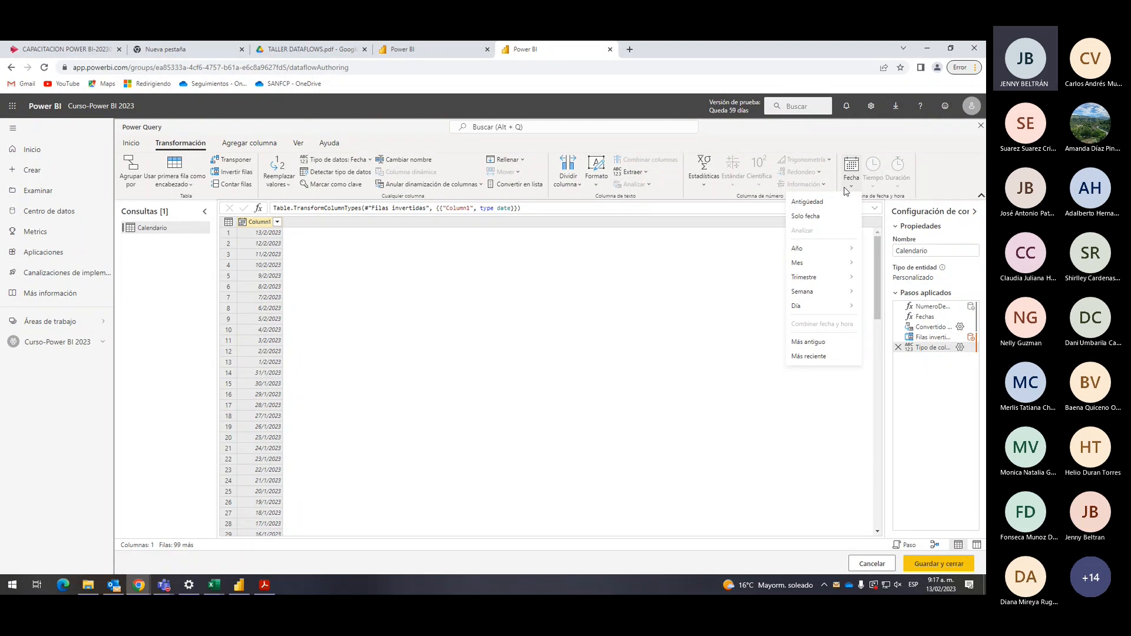
left_click(846, 192)
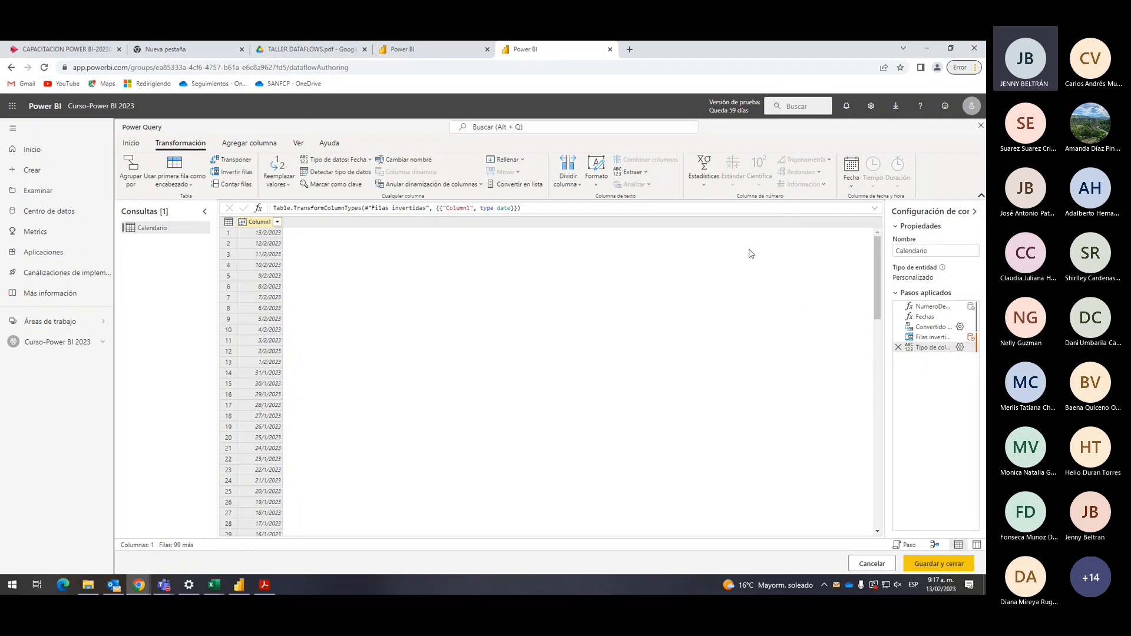
Add a new column holding the year of each date in Column1.
left_click(259, 146)
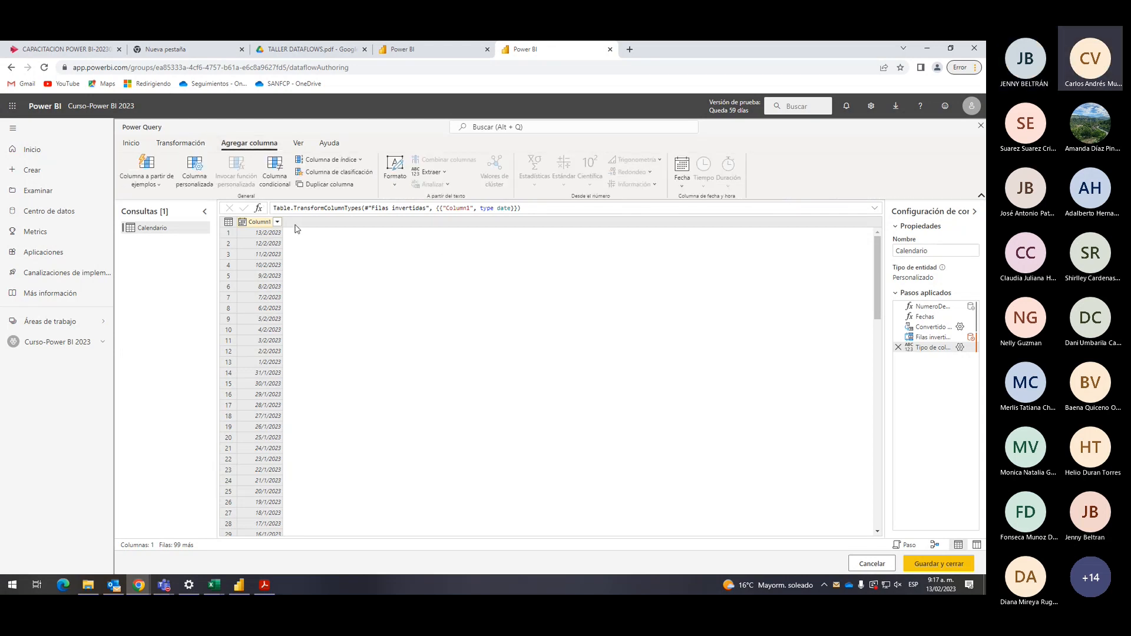
left_click(681, 185)
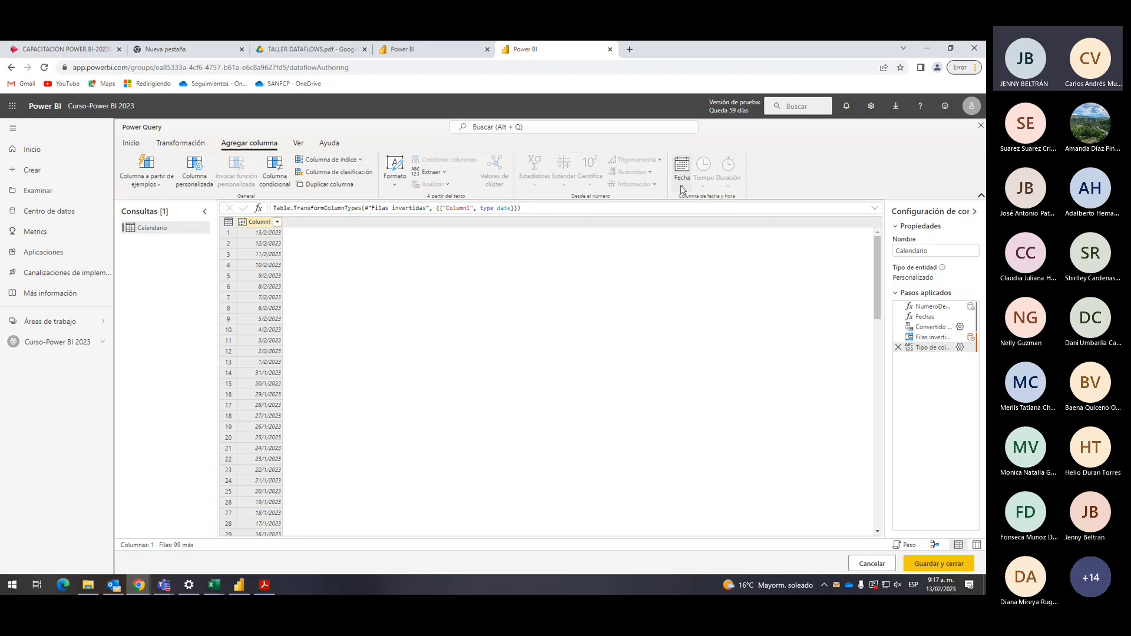
mouse_move(681, 251)
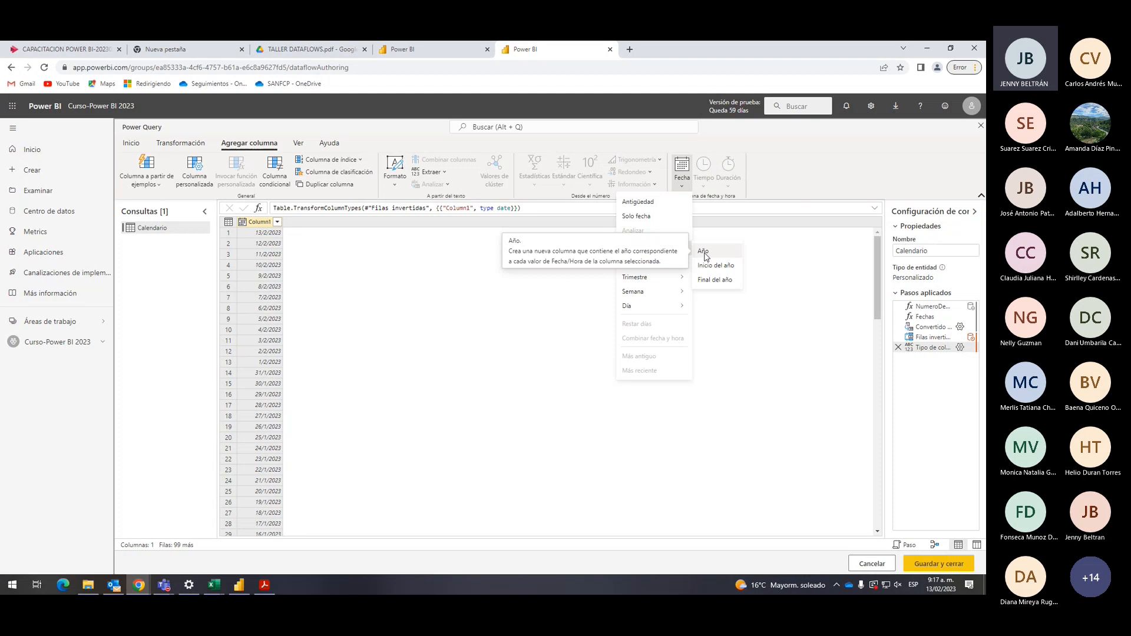
left_click(704, 252)
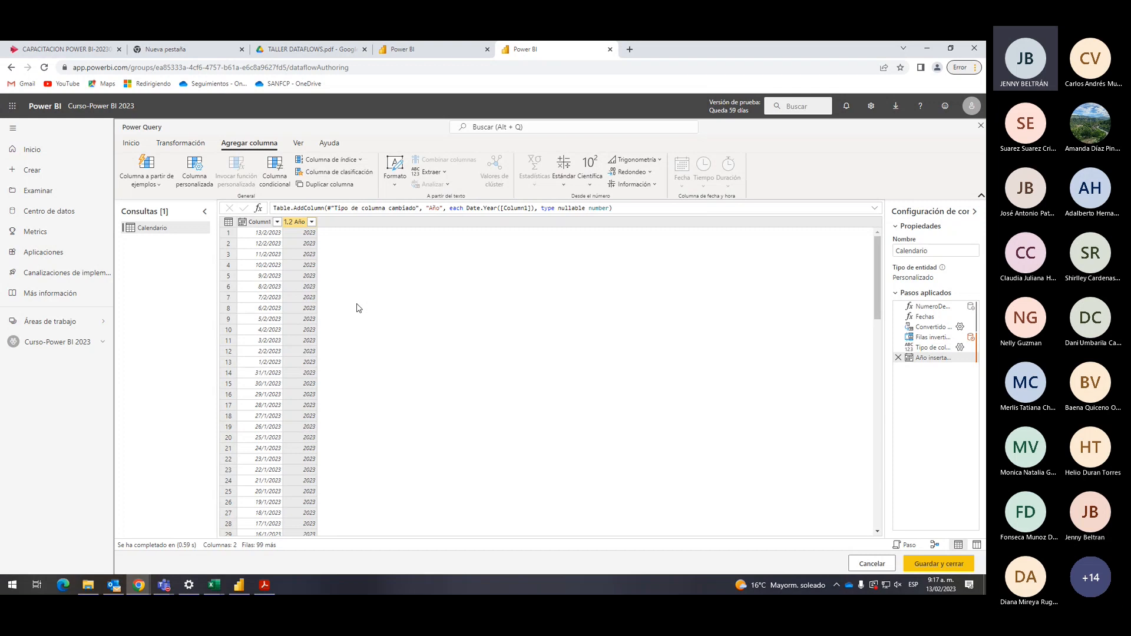
Add a new column with the month name (Nombre del mes) of each date in Column1.
left_click(255, 222)
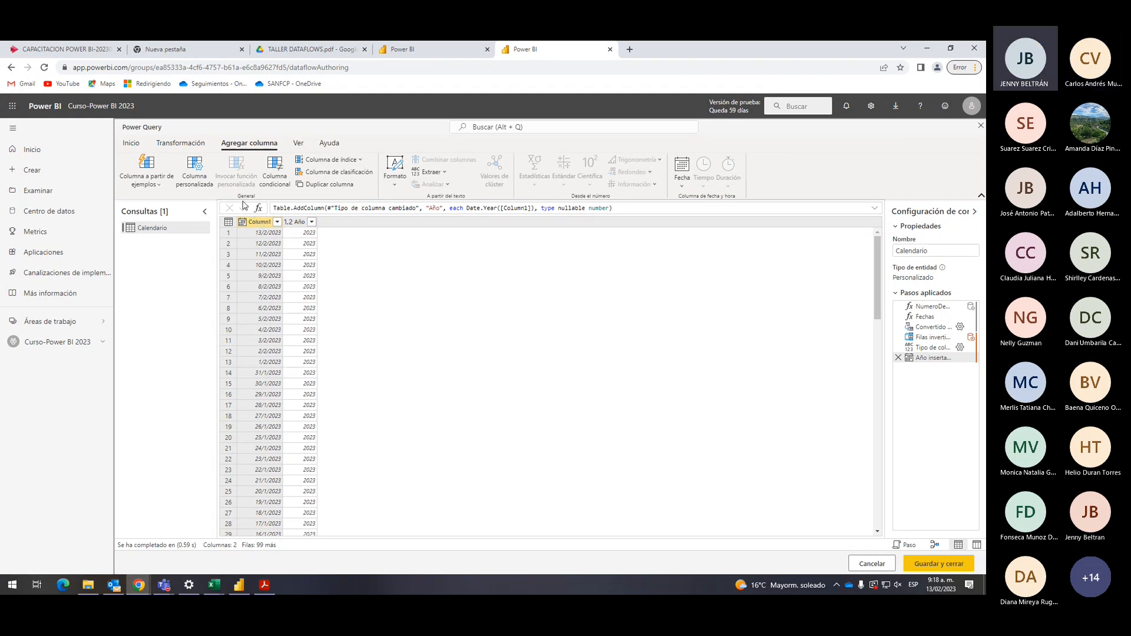
left_click(199, 145)
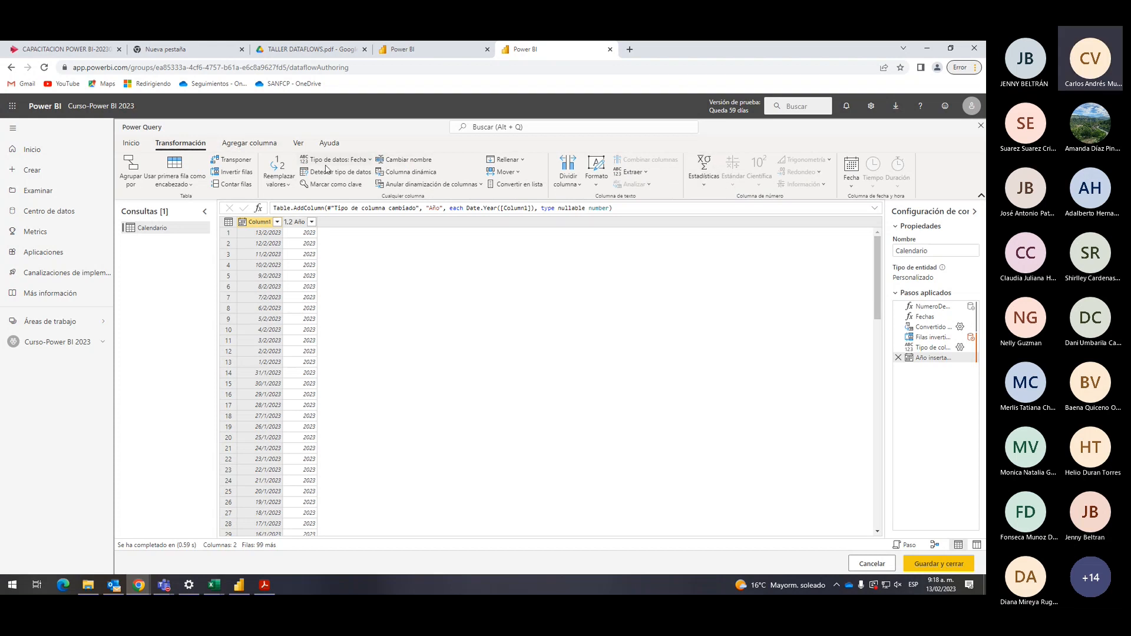
left_click(249, 143)
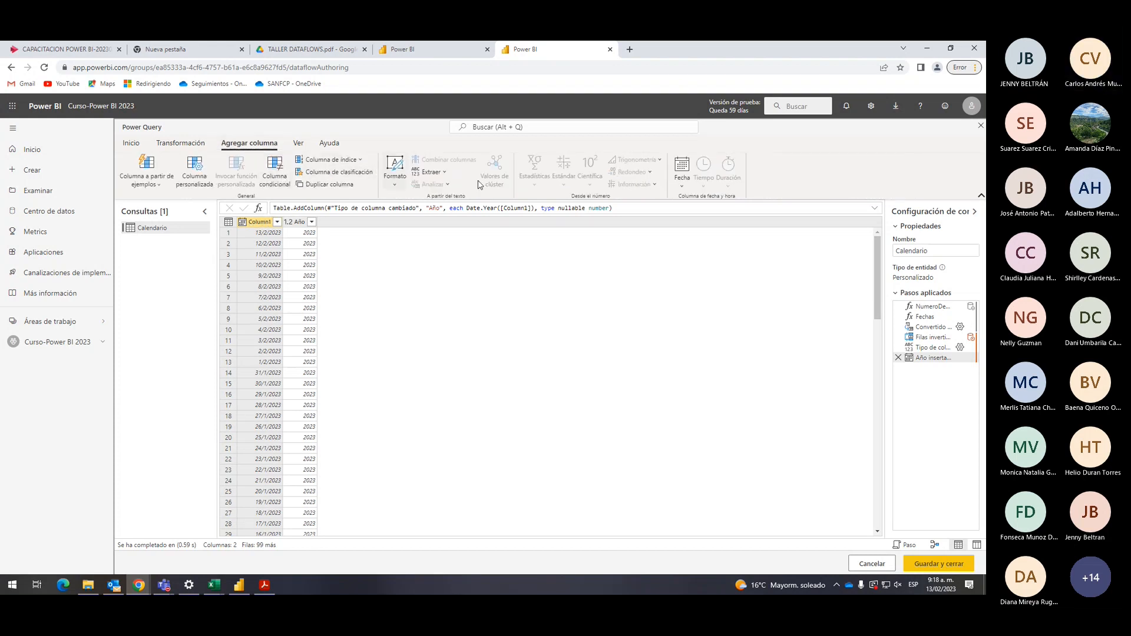
left_click(681, 177)
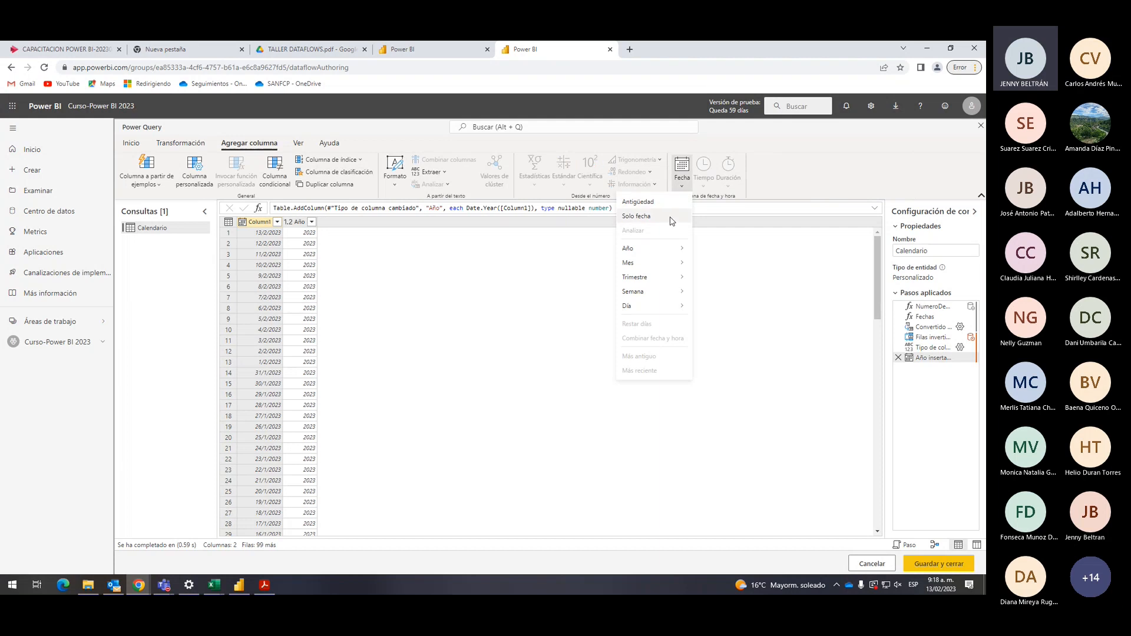
mouse_move(669, 245)
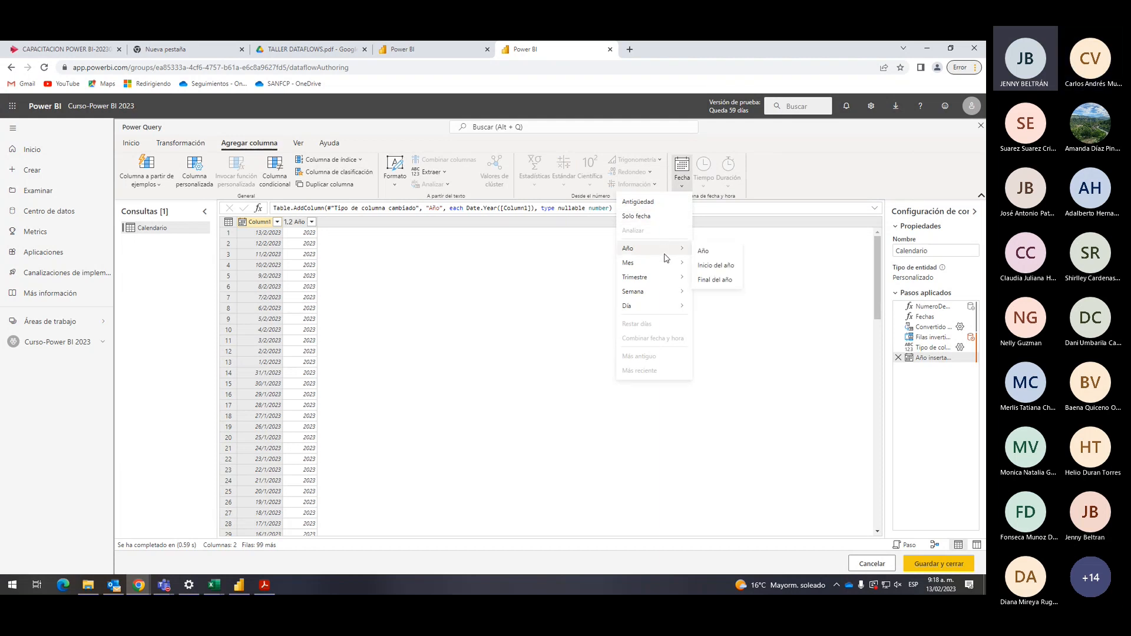
mouse_move(664, 264)
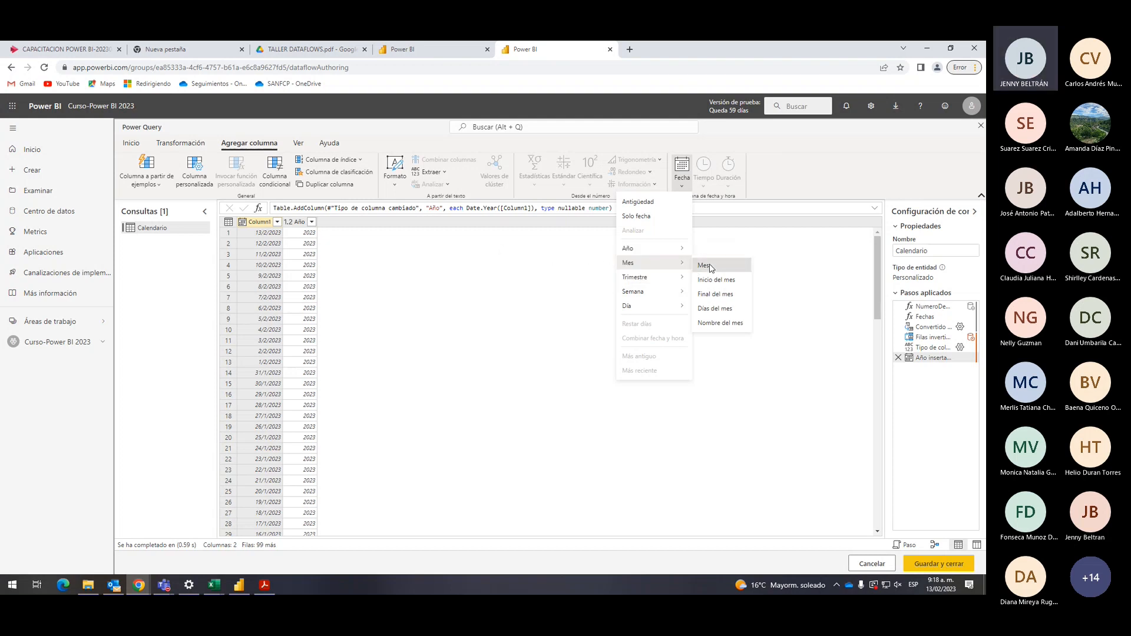
left_click(726, 324)
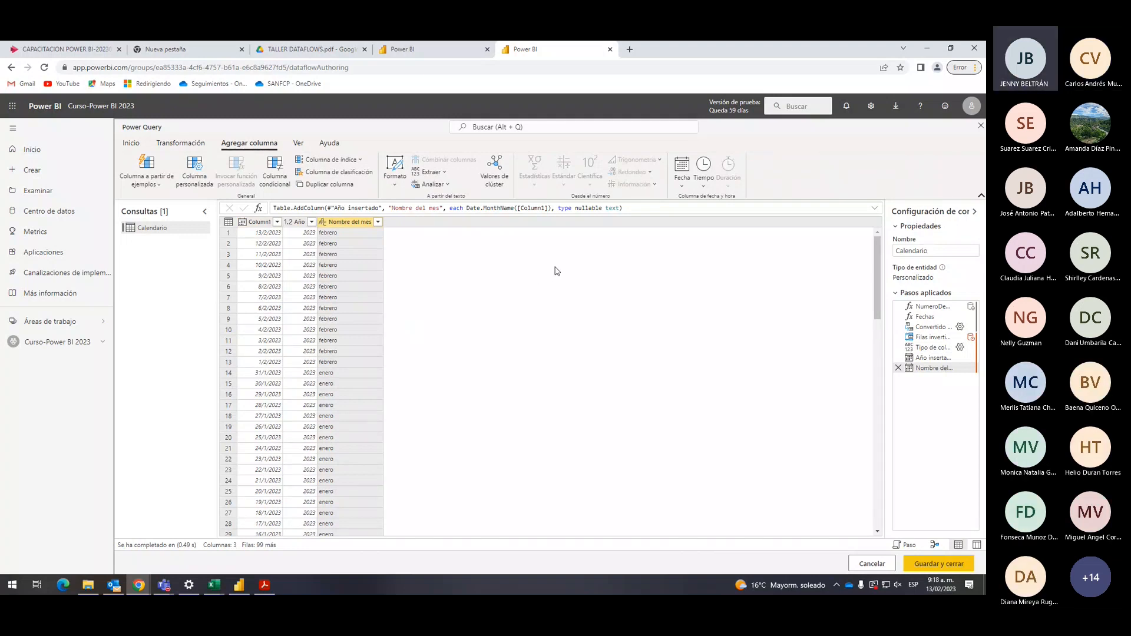
Add a new column with the quarter of the year (Trimestre del año) for each date in Column1.
left_click(259, 222)
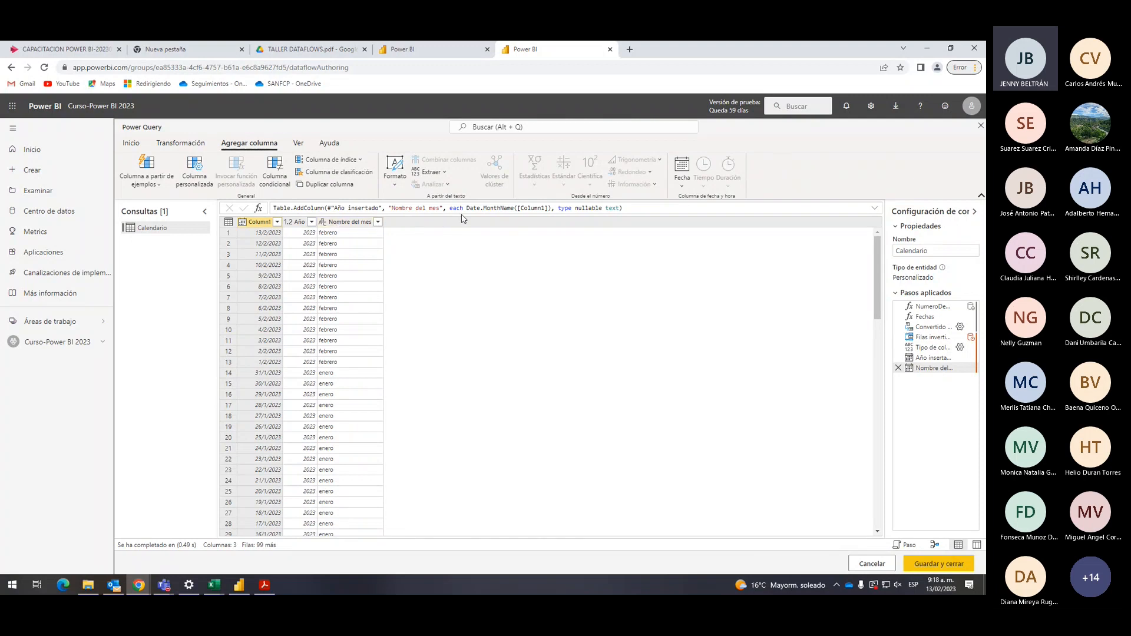
left_click(683, 187)
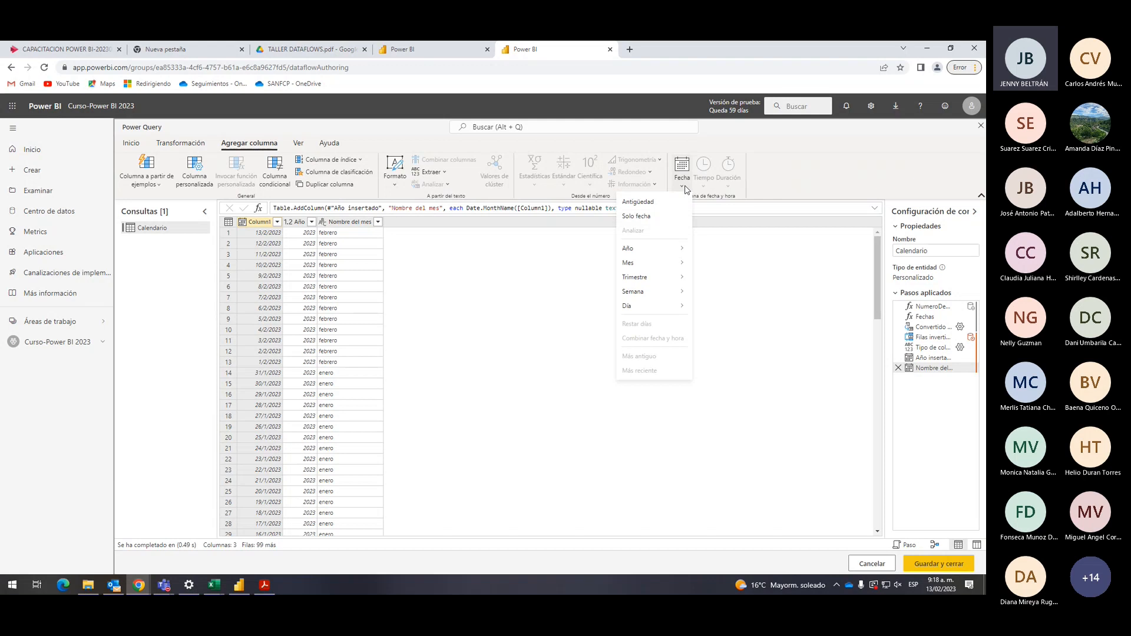
mouse_move(659, 276)
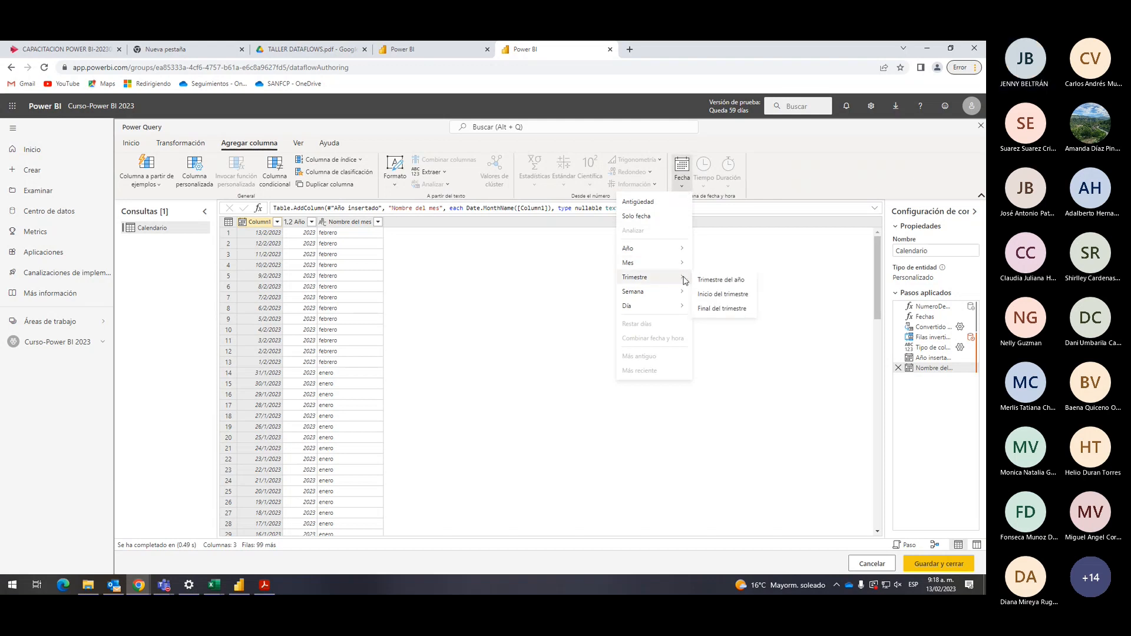
left_click(718, 281)
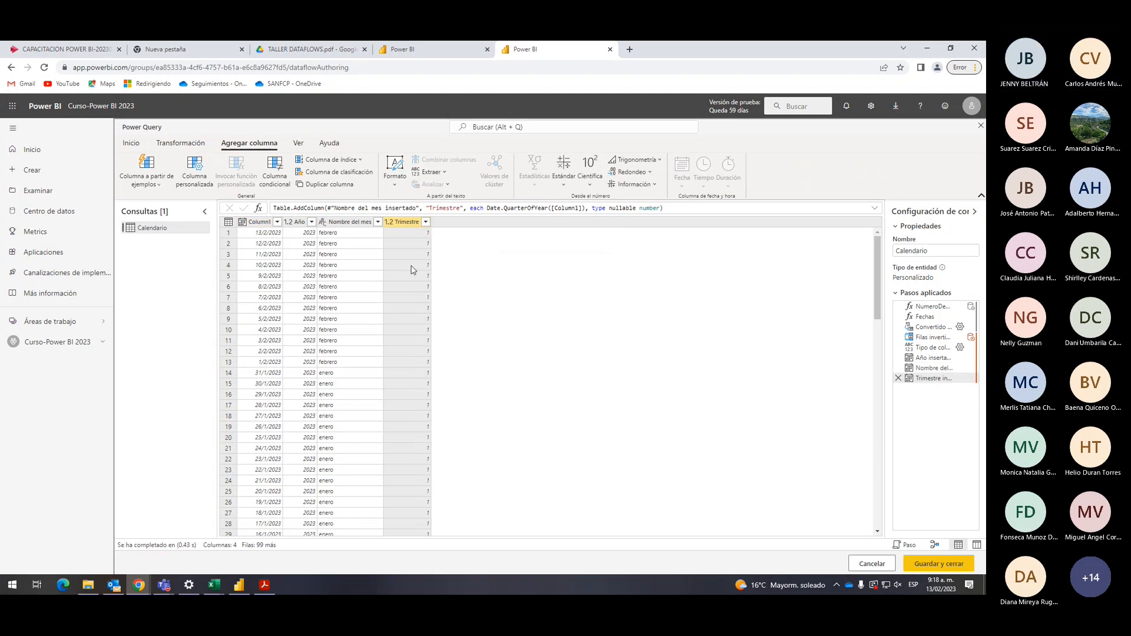
Try adding a column with the day-of-week number (Día de la semana) from the Column1 dates.
left_click(261, 226)
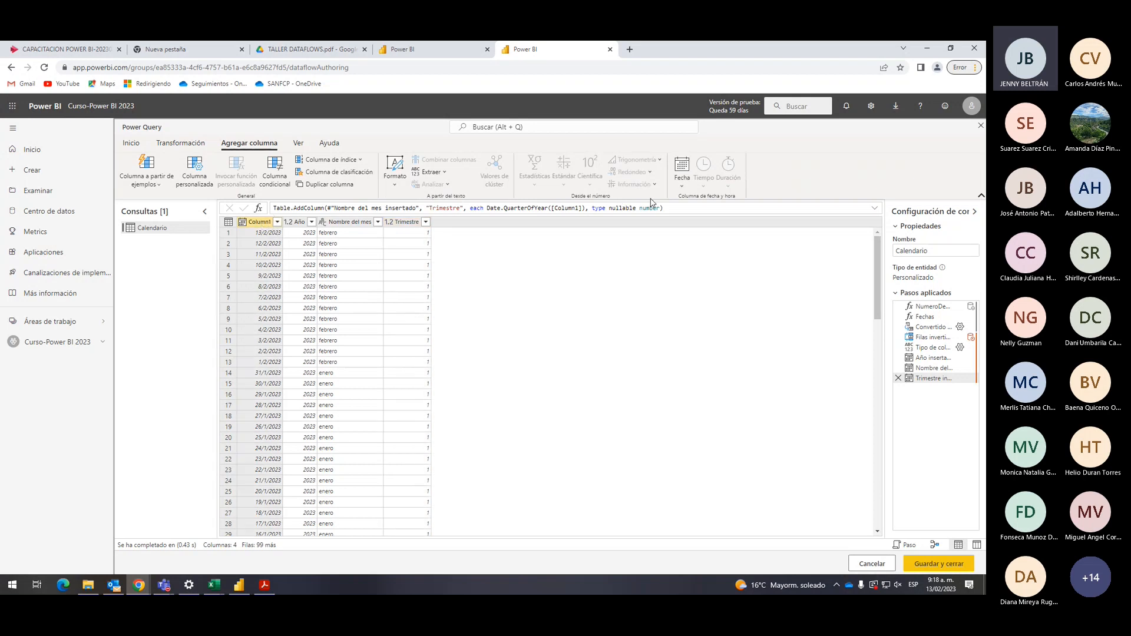
left_click(682, 184)
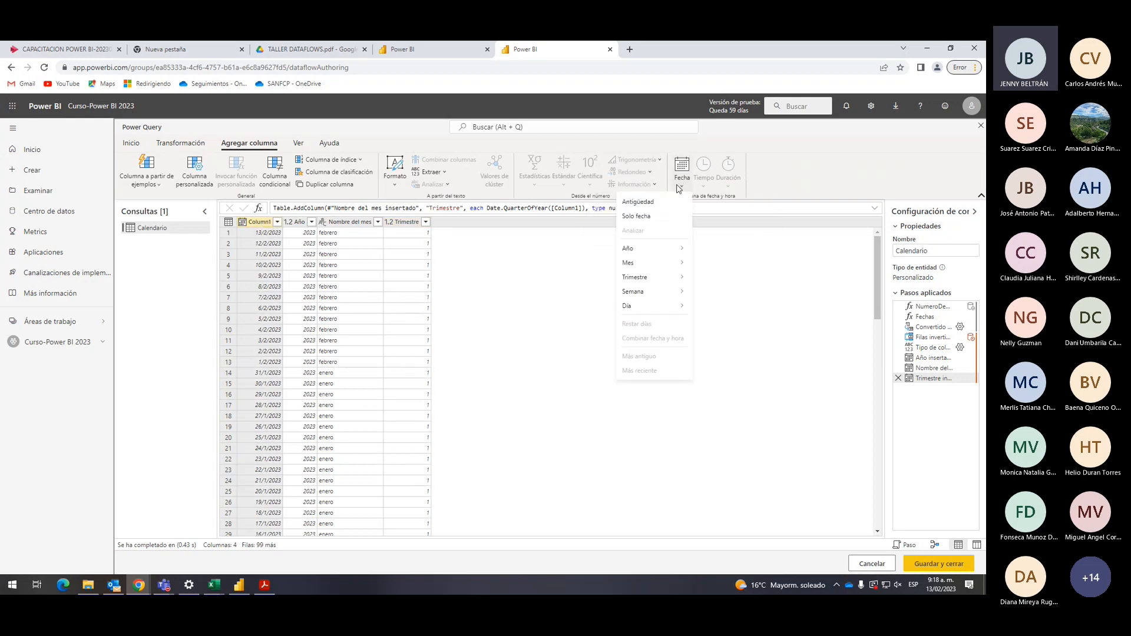
mouse_move(672, 305)
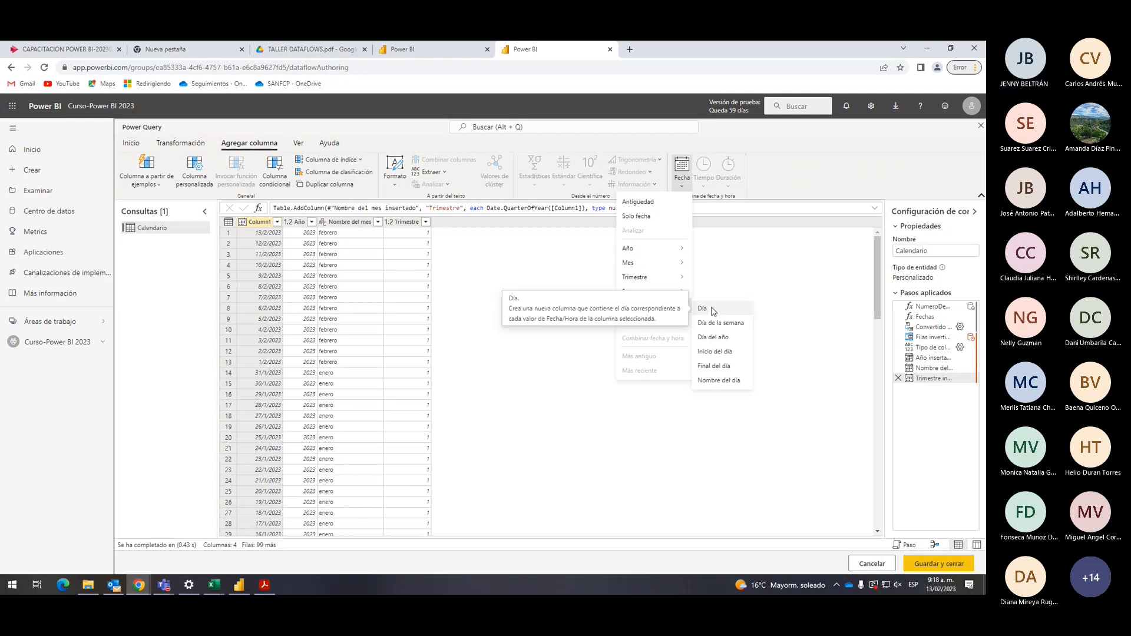
left_click(722, 330)
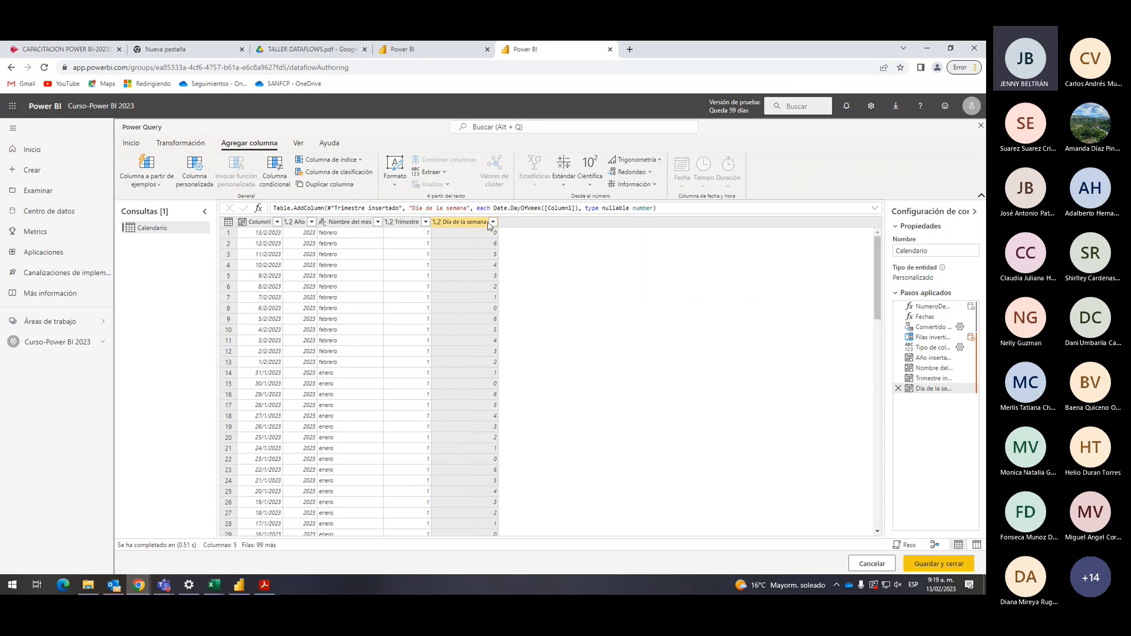
Delete the applied step that inserted the Día de la semana column.
left_click(492, 222)
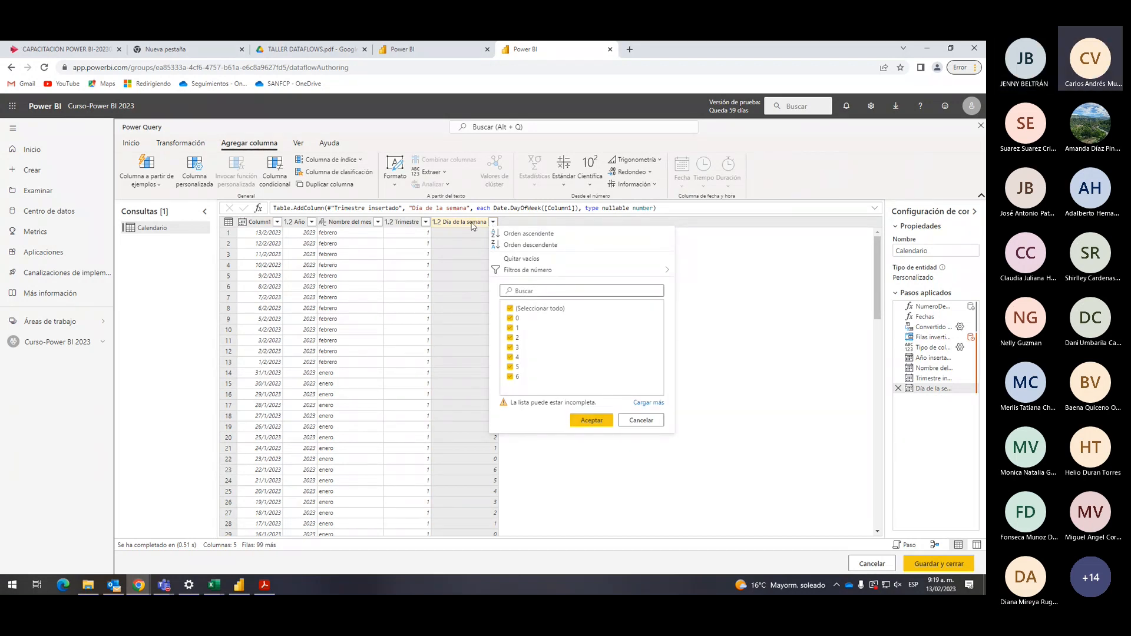
left_click(472, 226)
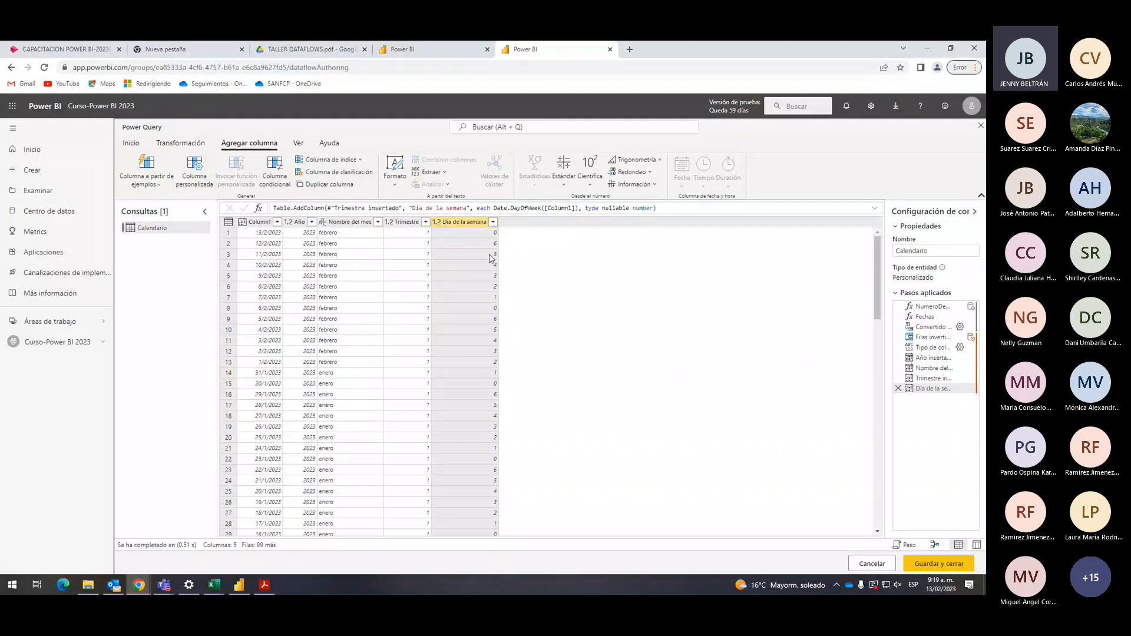
left_click(898, 390)
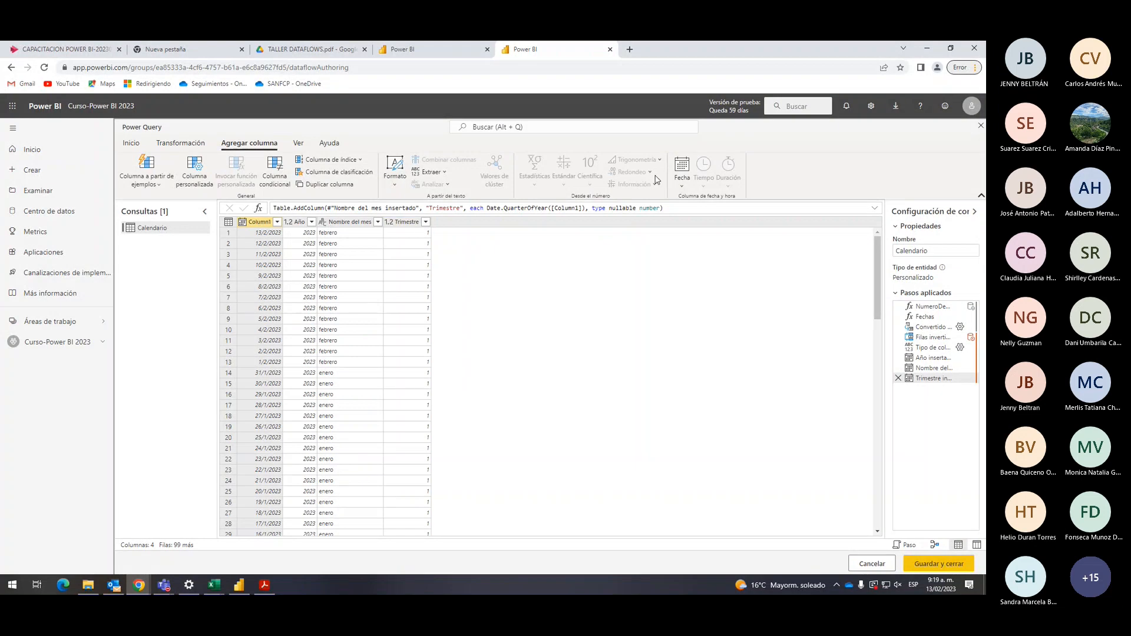
Add a new column with the day name (Nombre del día) of each date in Column1.
left_click(682, 173)
mouse_move(680, 308)
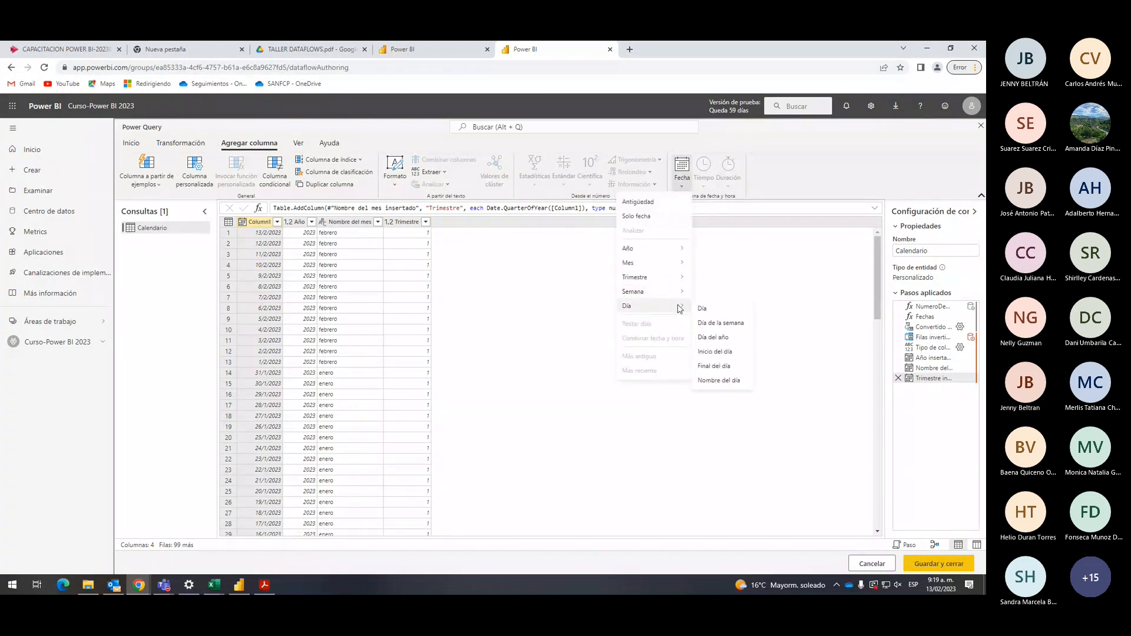
left_click(722, 380)
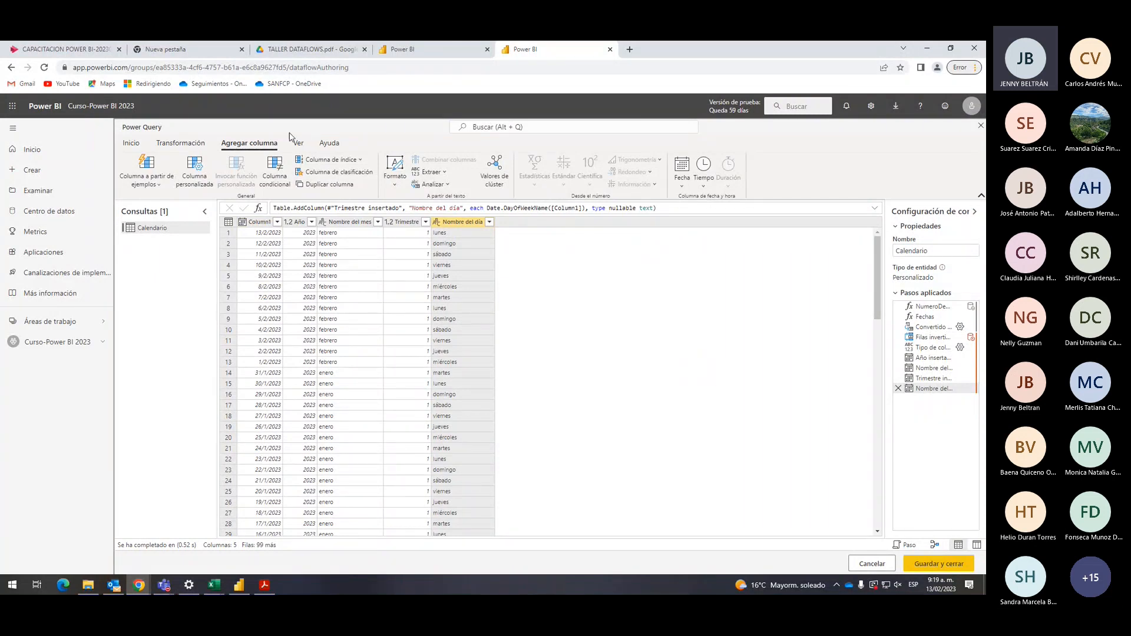
left_click(264, 222)
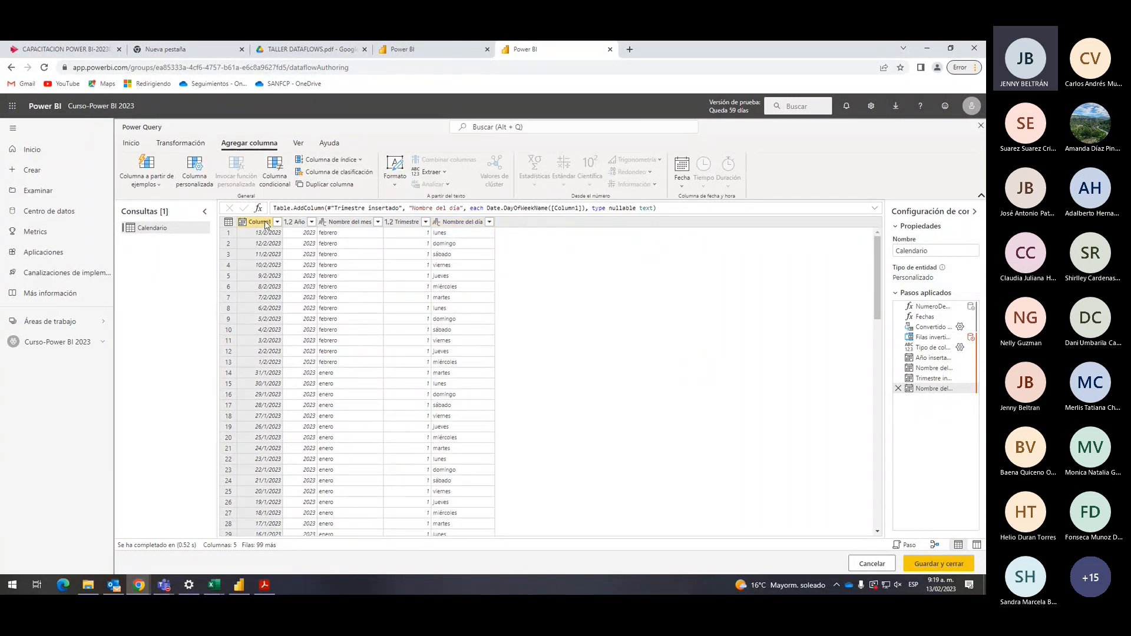
left_click(678, 183)
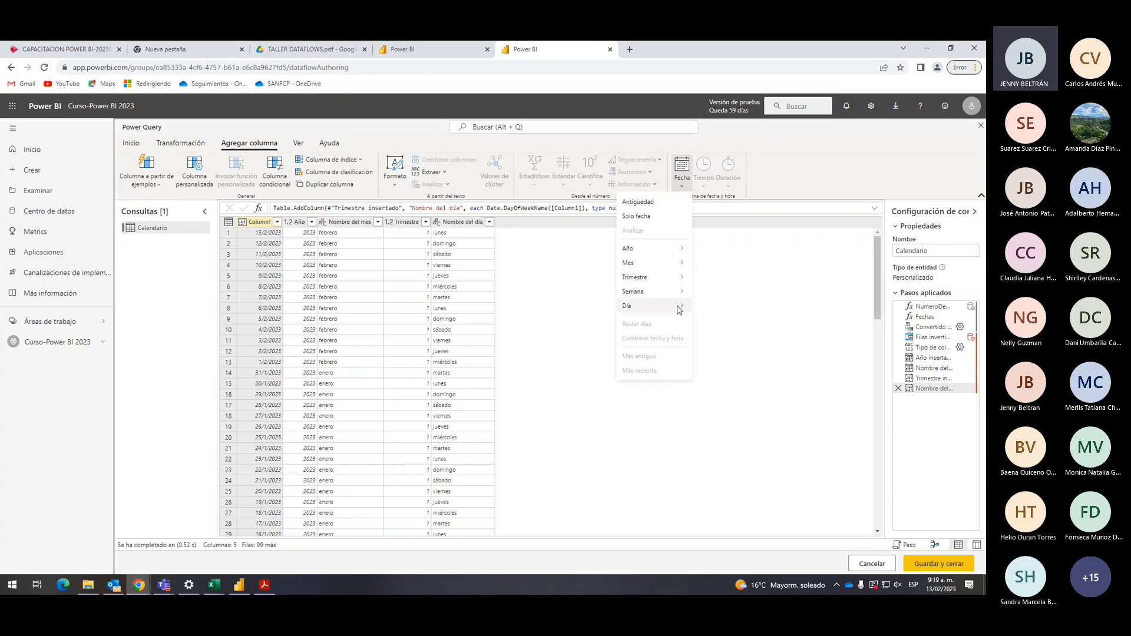
mouse_move(677, 306)
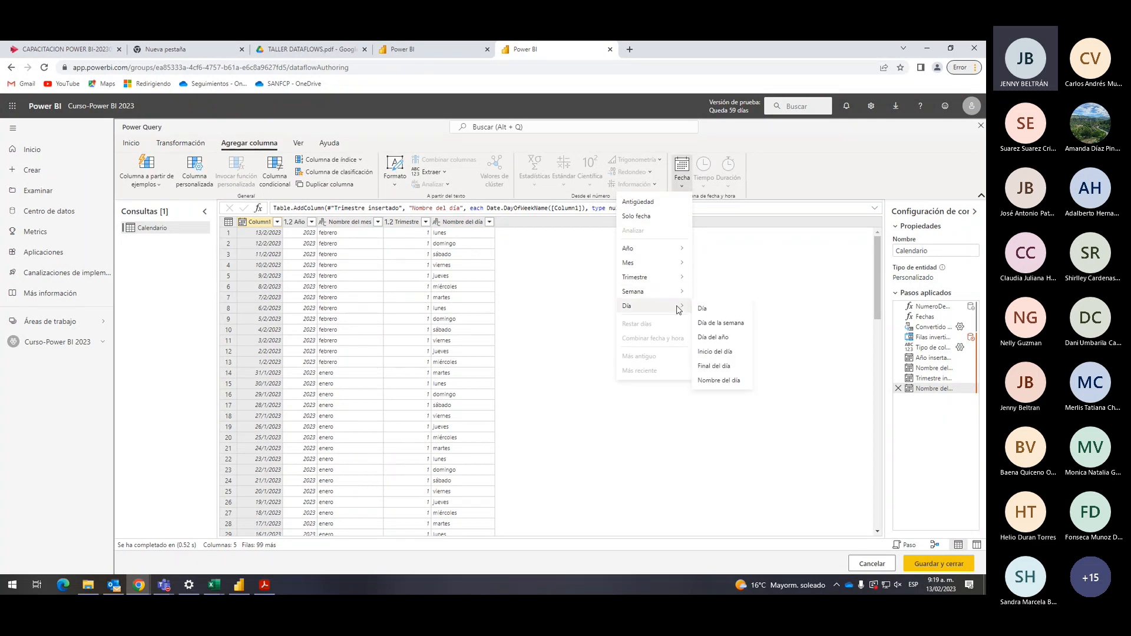
left_click(722, 278)
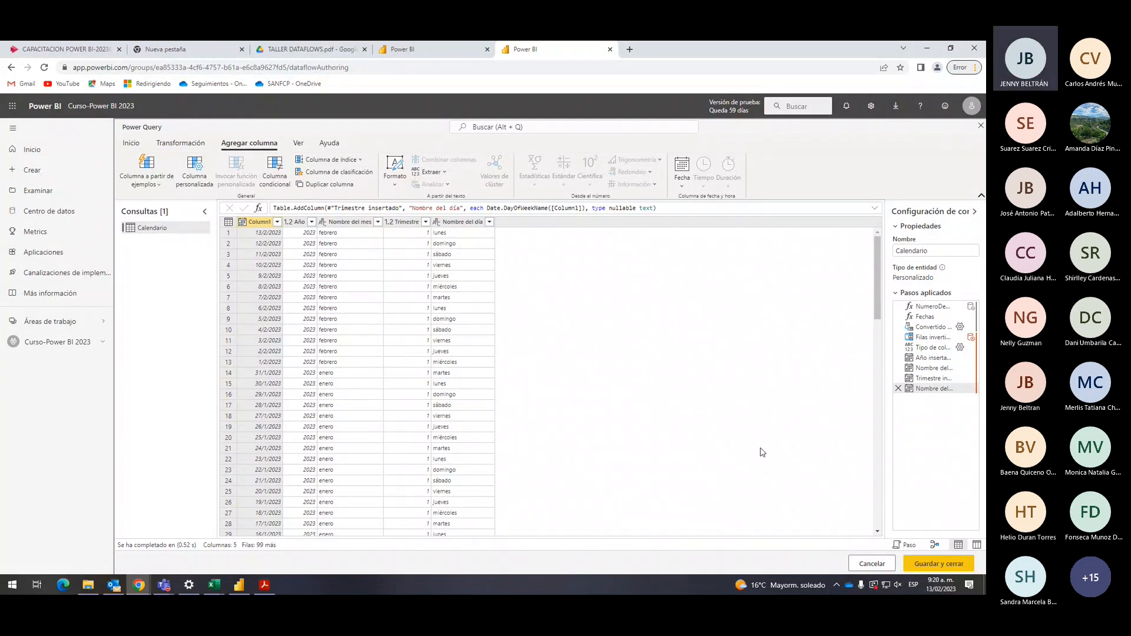
left_click(764, 568)
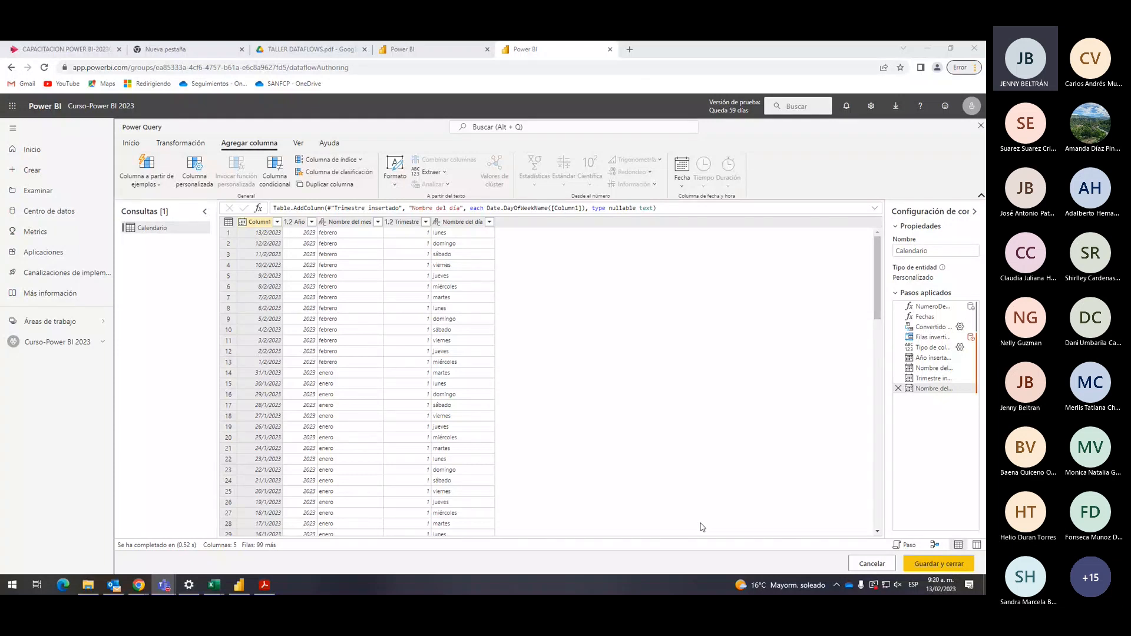
Save and close the query, name the dataflow Mi Calendario with no description, and refresh it immediately.
left_click(910, 567)
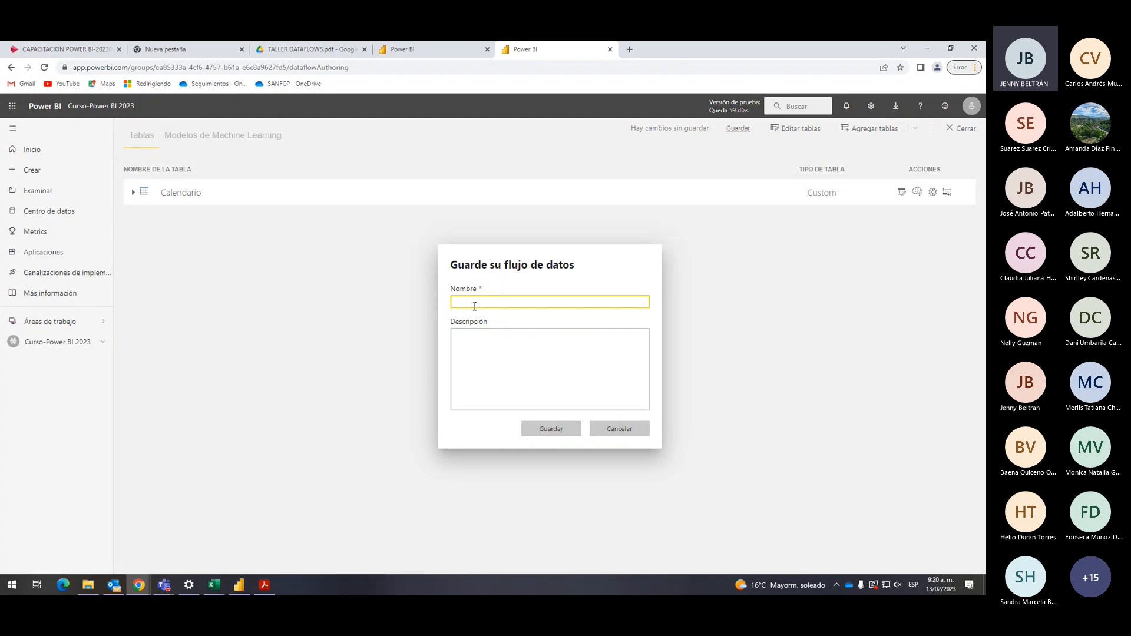
type("M")
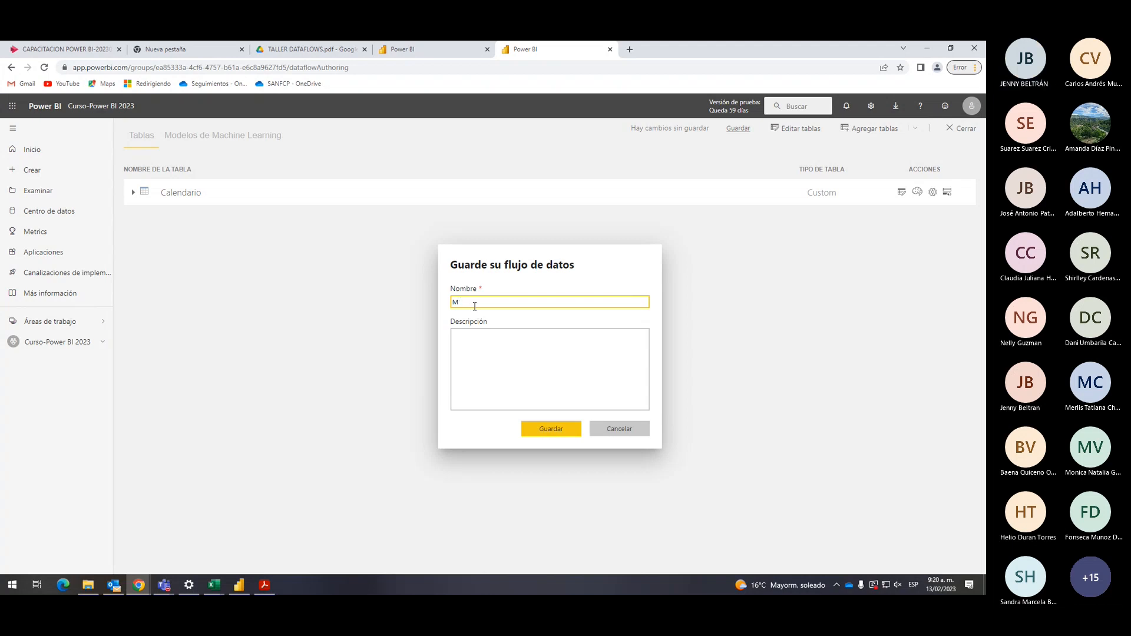
type("I i Calen")
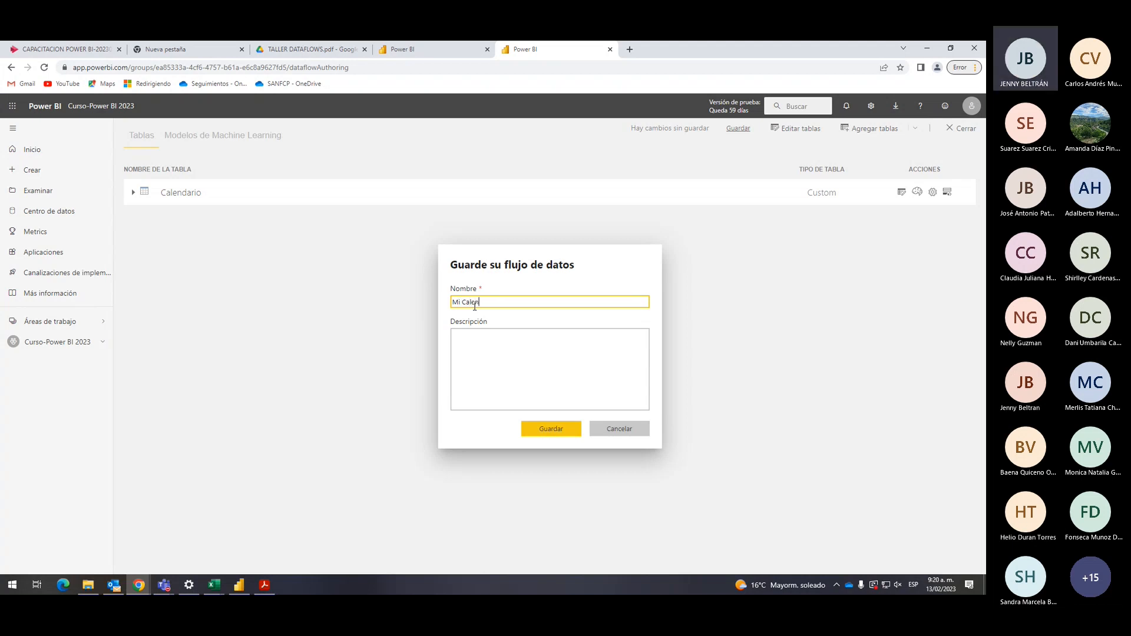
type("dario")
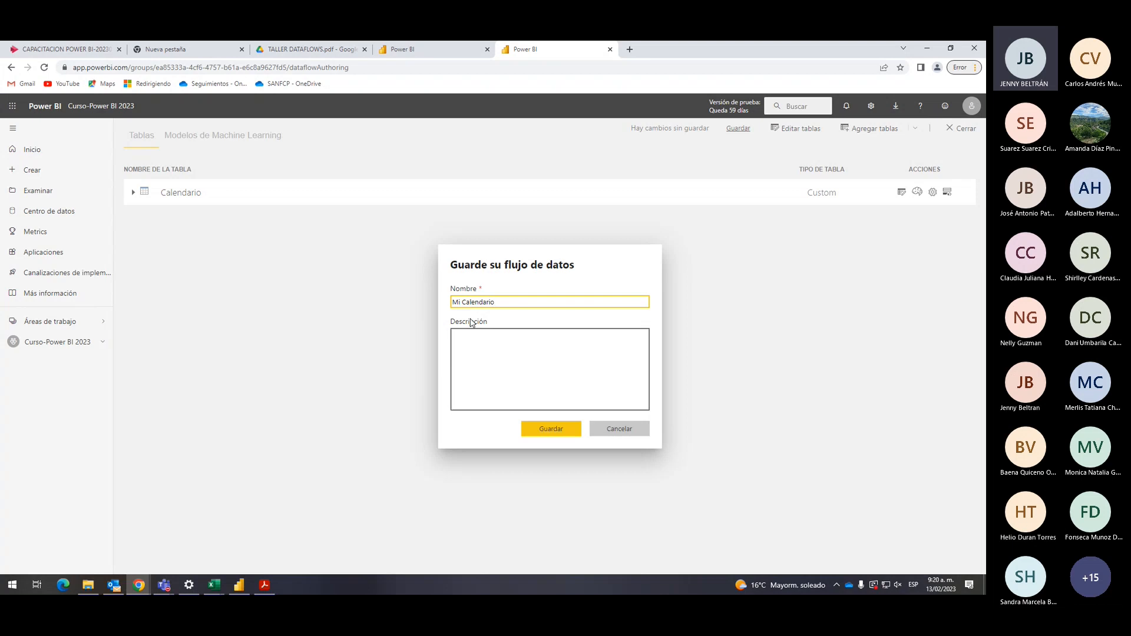
left_click(490, 352)
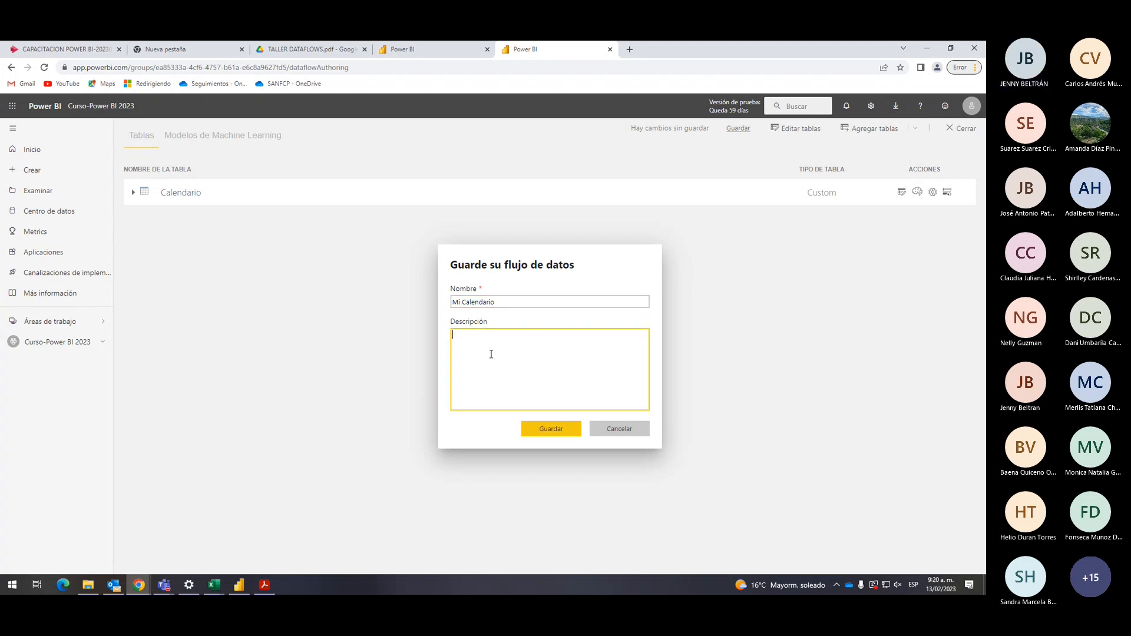
left_click(558, 433)
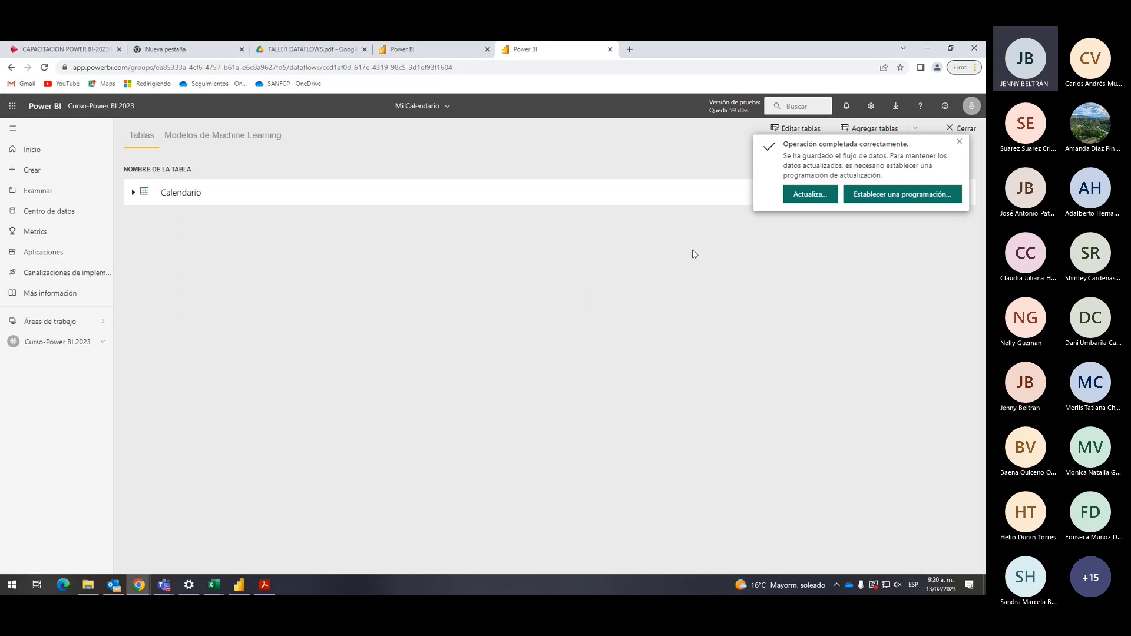
left_click(800, 198)
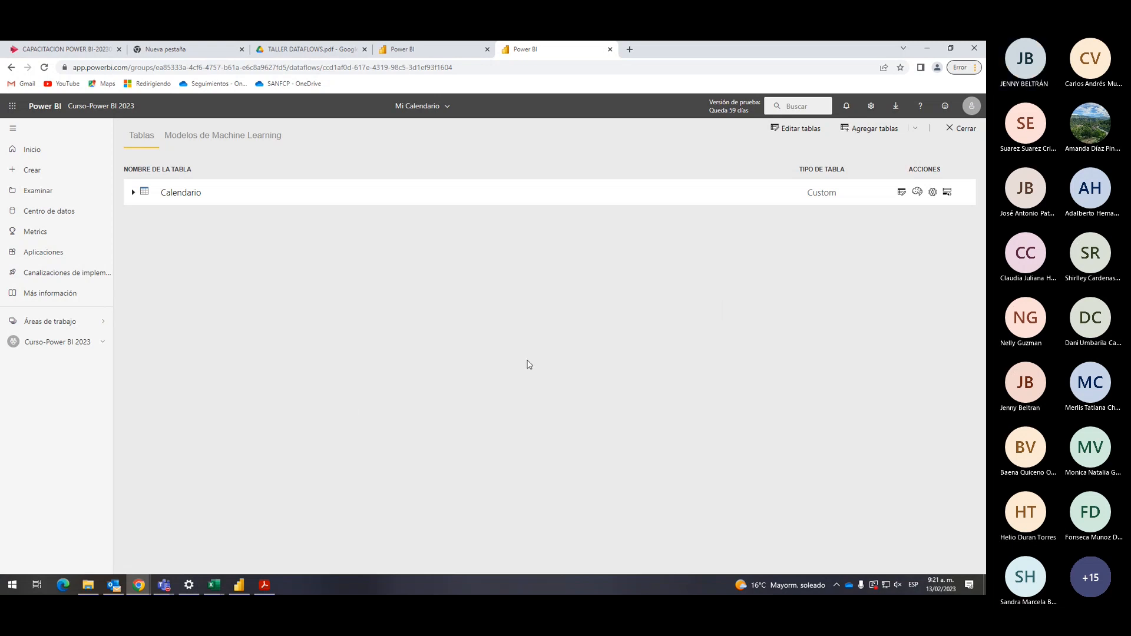
Switch to Power BI Desktop, dismiss the account card and start getting data from dataflows (Flujos de datos).
left_click(233, 588)
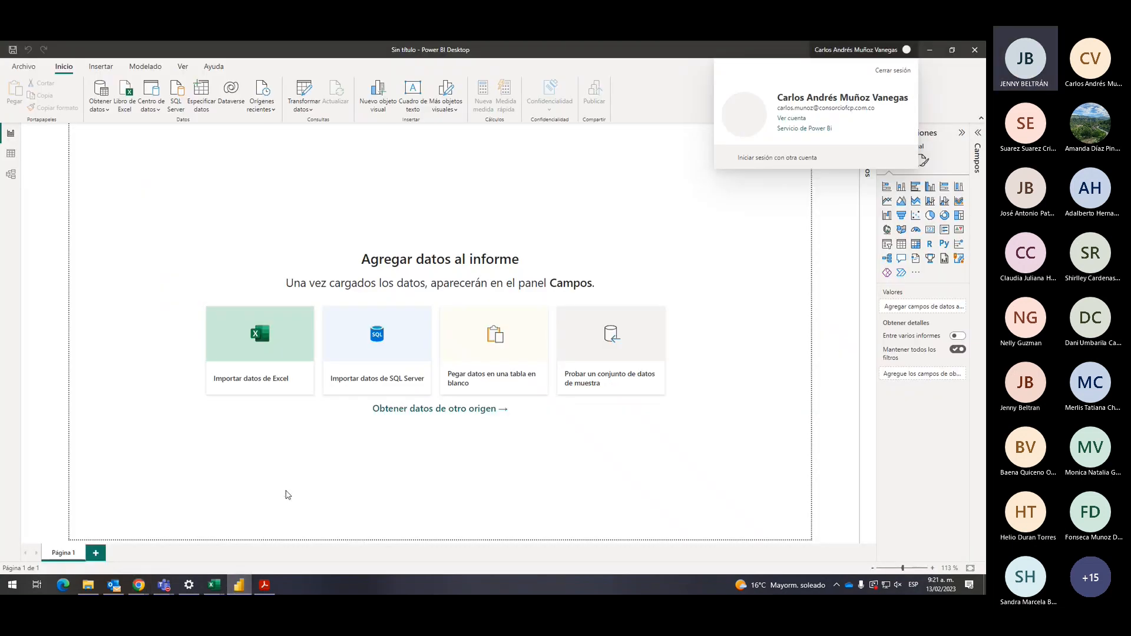
left_click(466, 468)
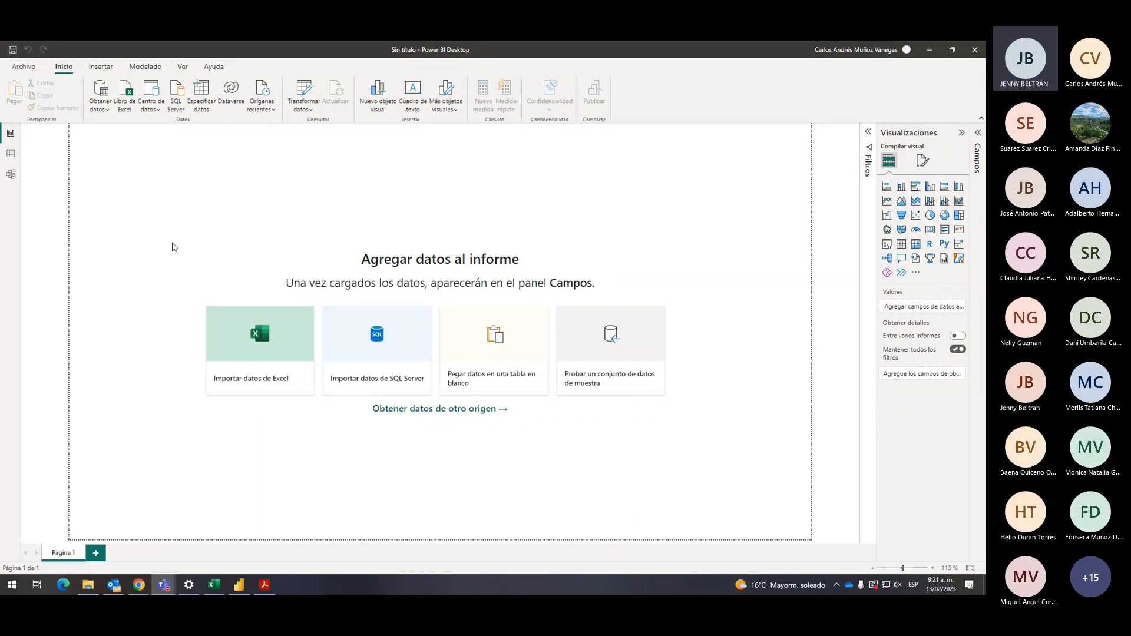
left_click(103, 110)
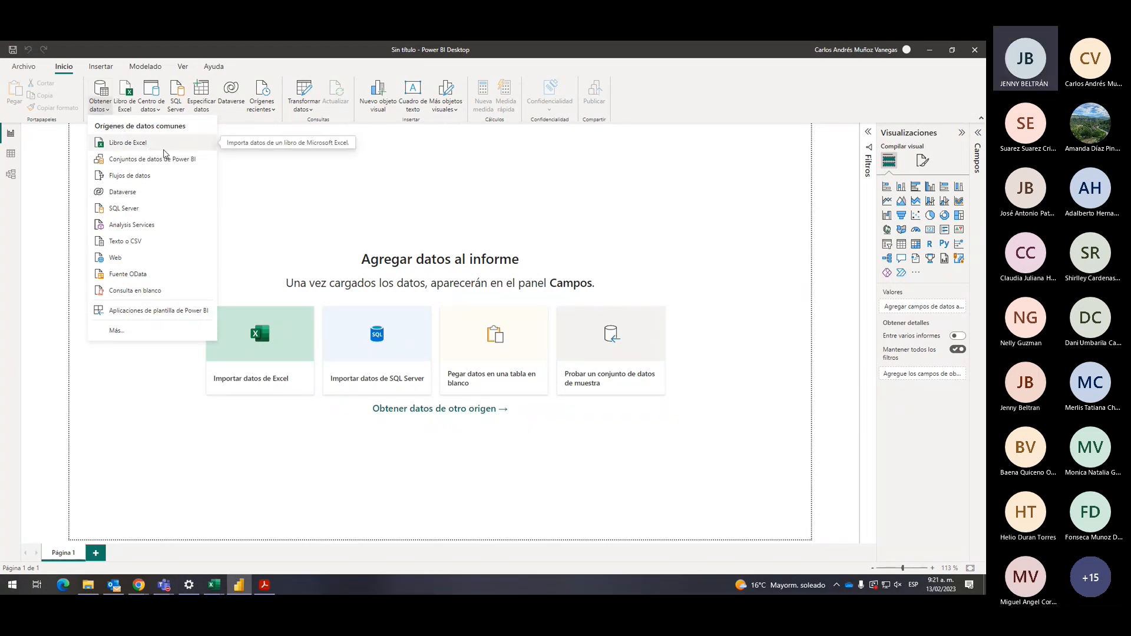
left_click(165, 174)
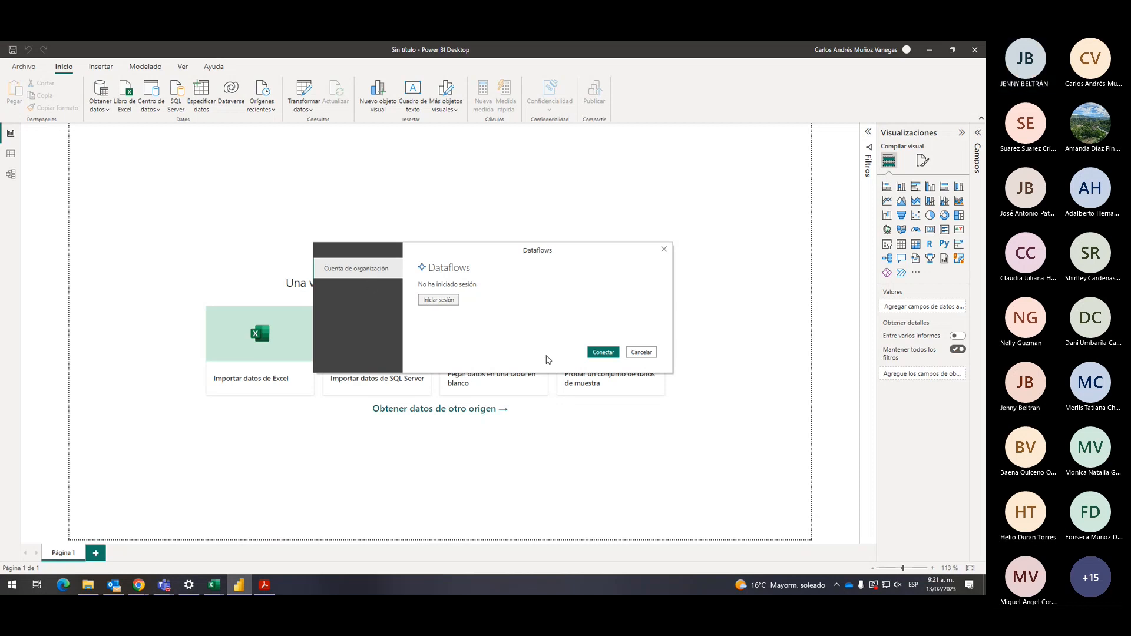
Sign in to the Dataflows source with the organizational account already connected to Windows and connect to it.
left_click(593, 356)
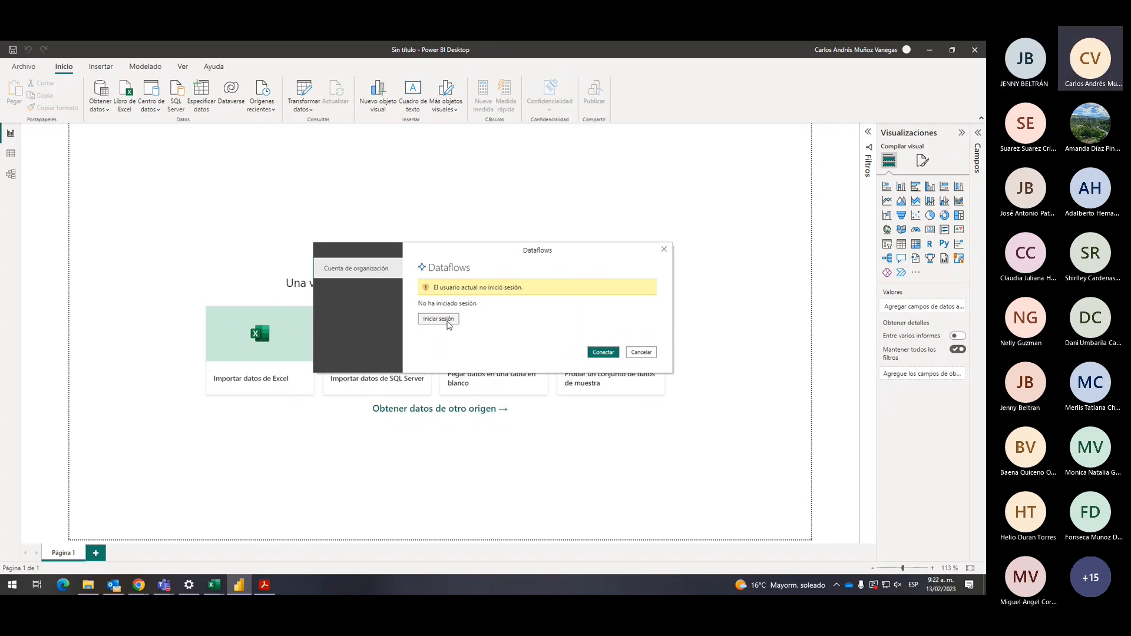
left_click(447, 322)
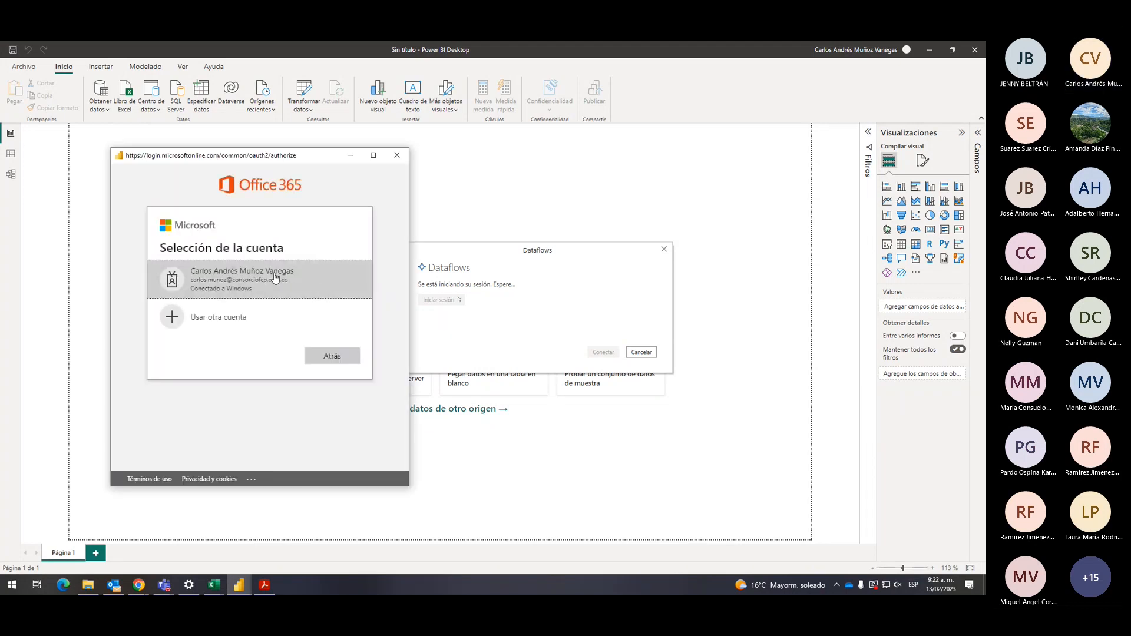
left_click(275, 277)
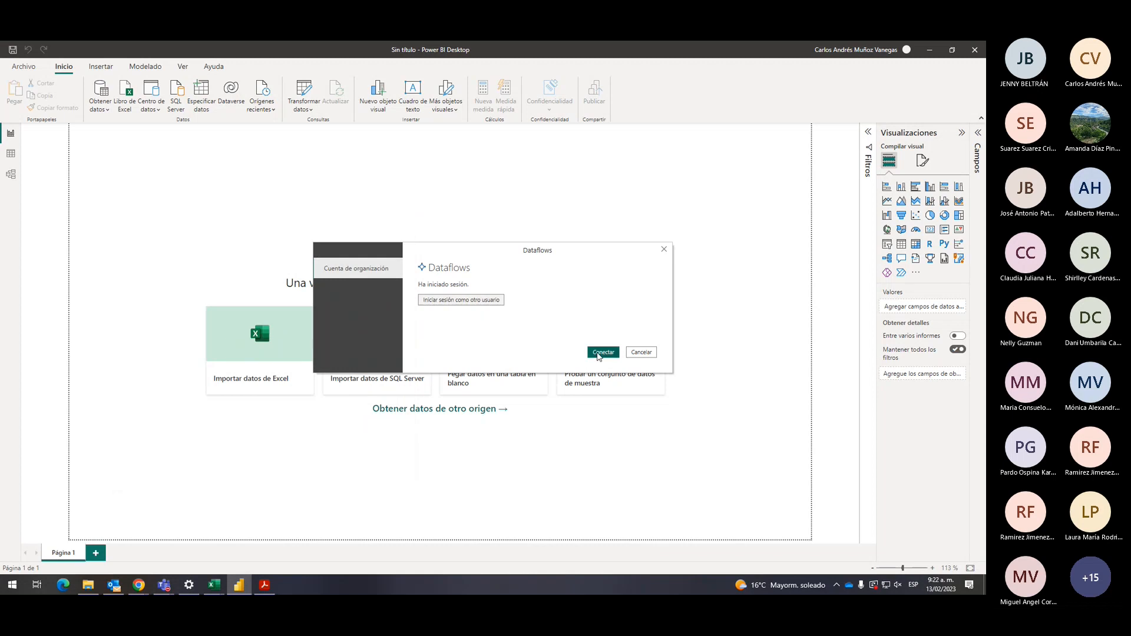
left_click(598, 353)
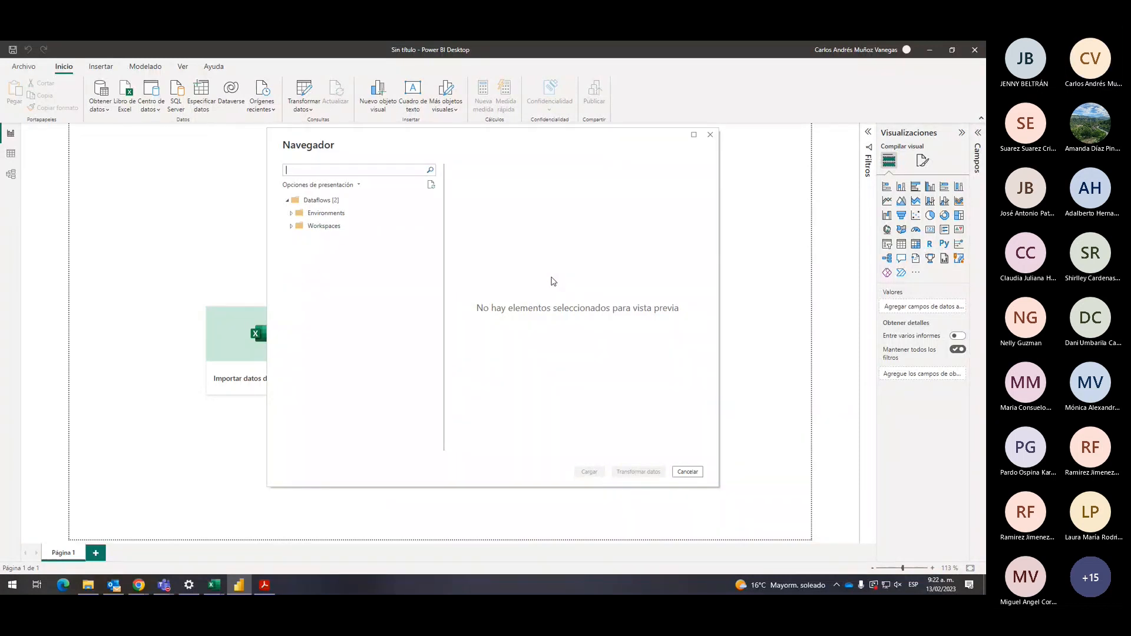
Load the Calendario table from the Mi Calendario dataflow in the Curso-Power BI 2023 workspace.
left_click(292, 215)
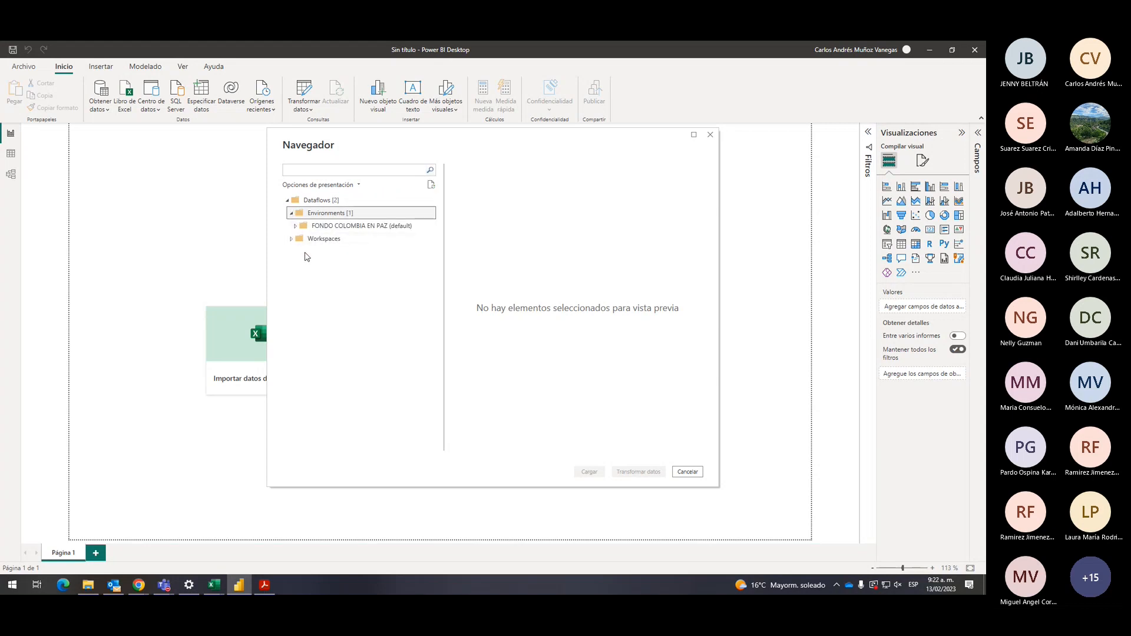
left_click(293, 241)
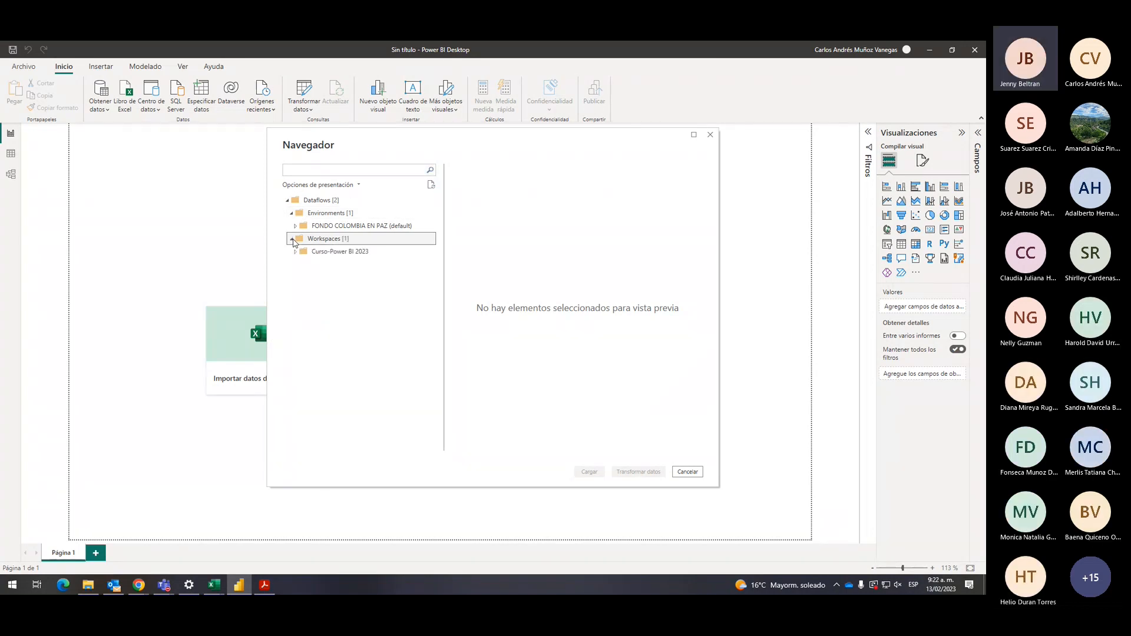
left_click(295, 251)
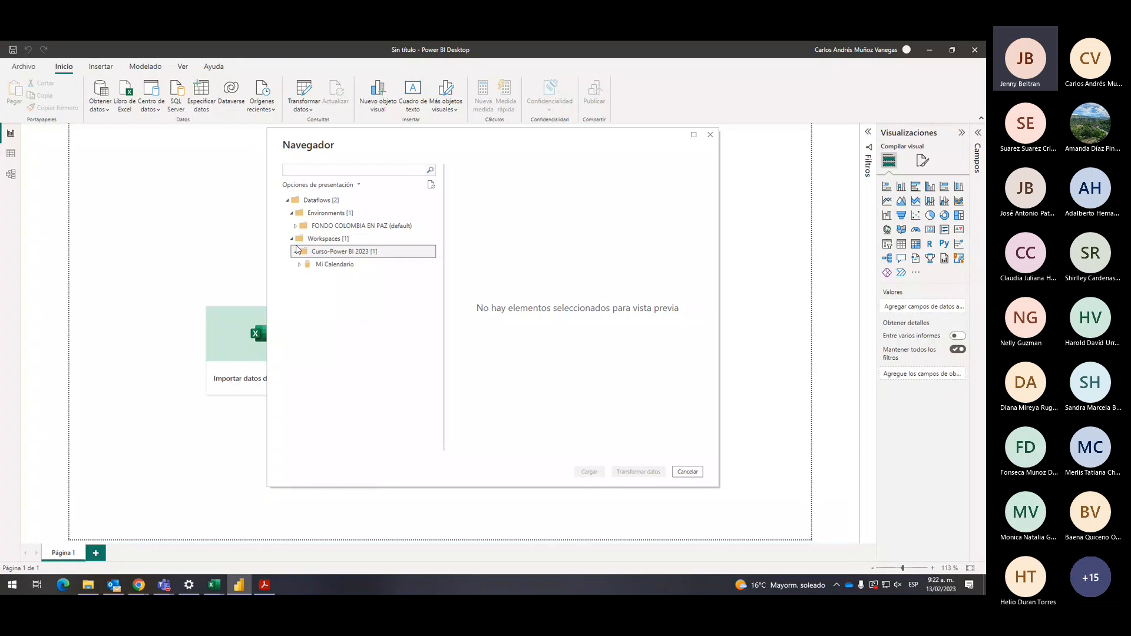
left_click(291, 212)
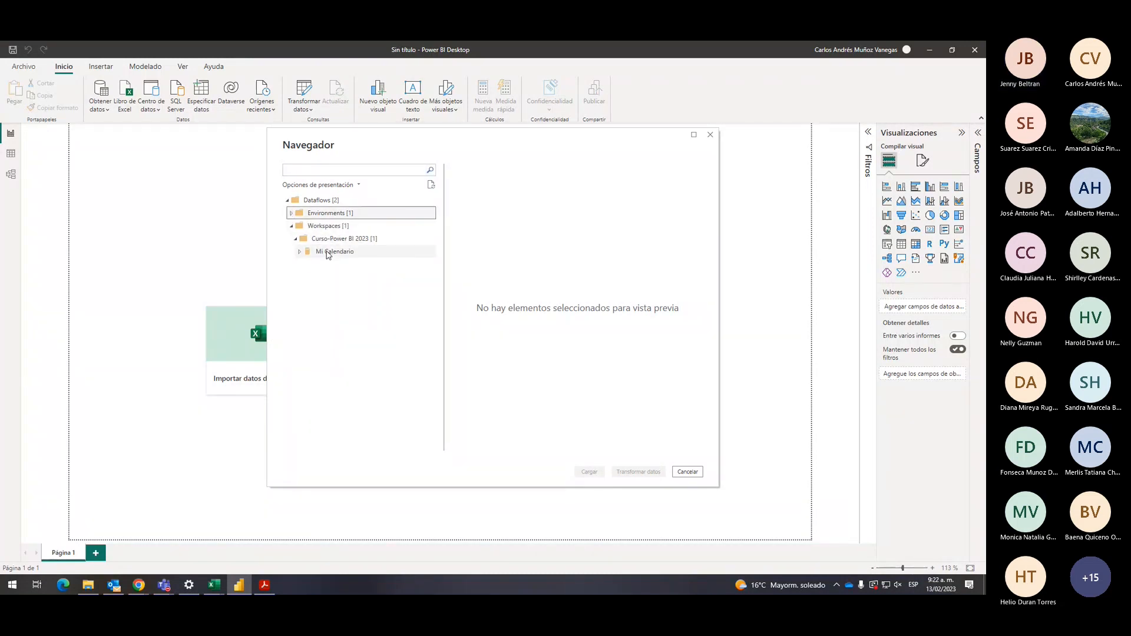
left_click(301, 253)
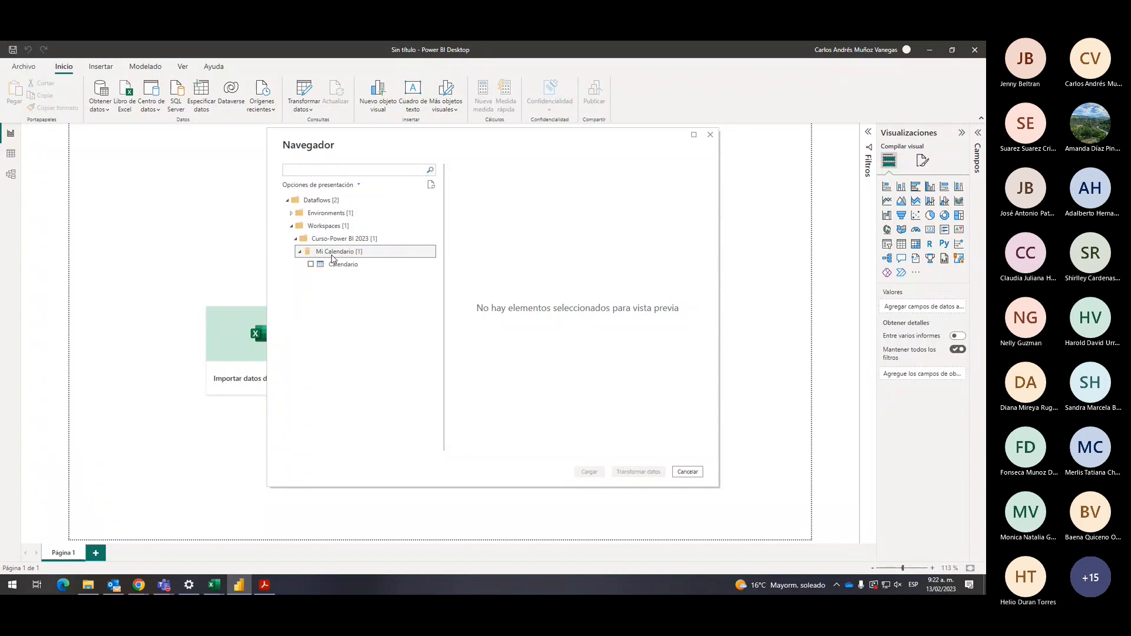
left_click(311, 264)
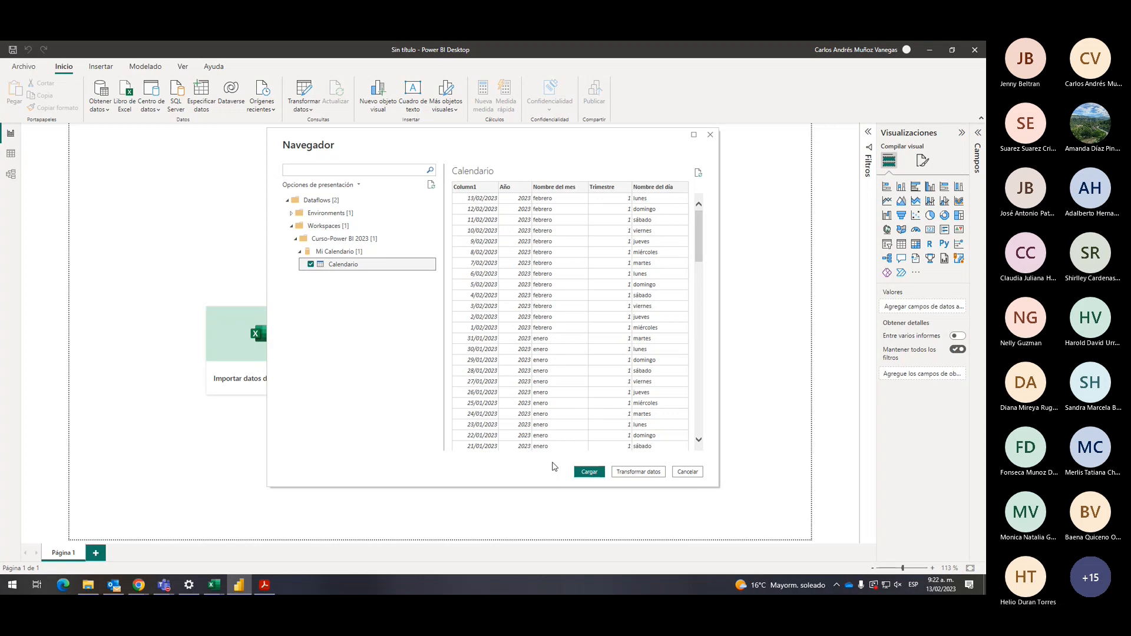
left_click(577, 476)
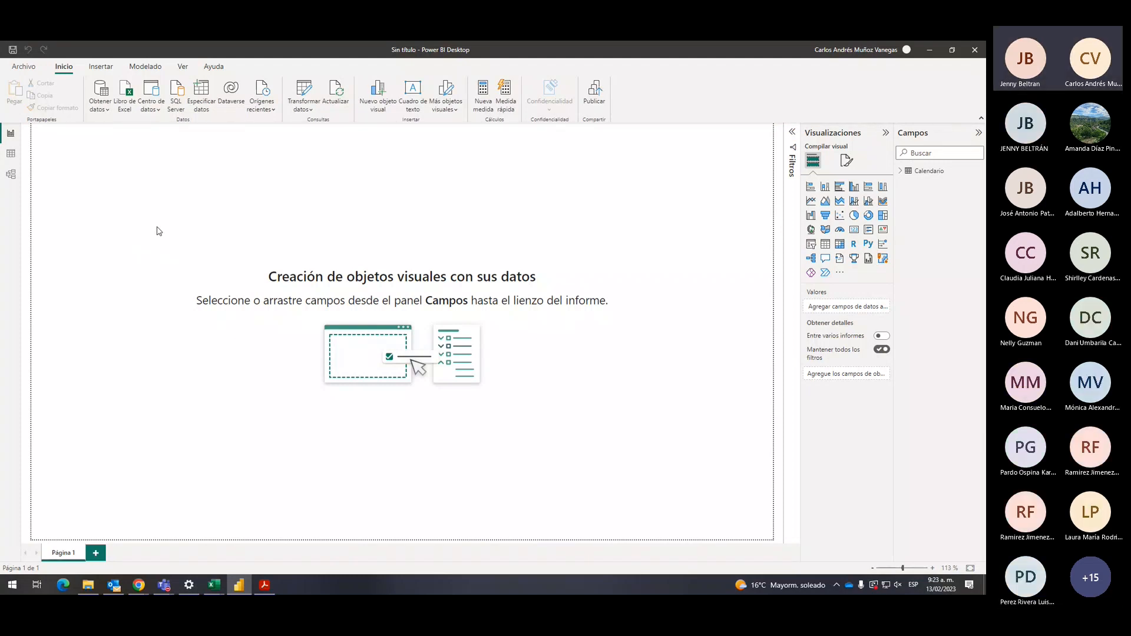
Examine the rows of the loaded Calendario table in the data view, including its year, month, quarter and day columns.
left_click(12, 153)
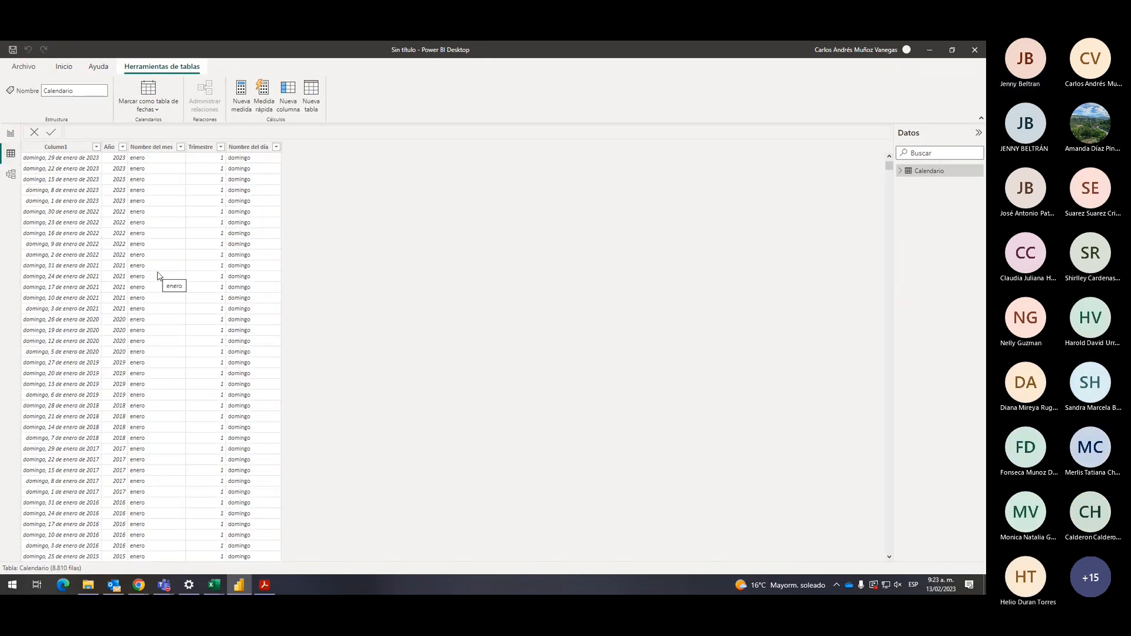
scroll(158, 276, "down", 2)
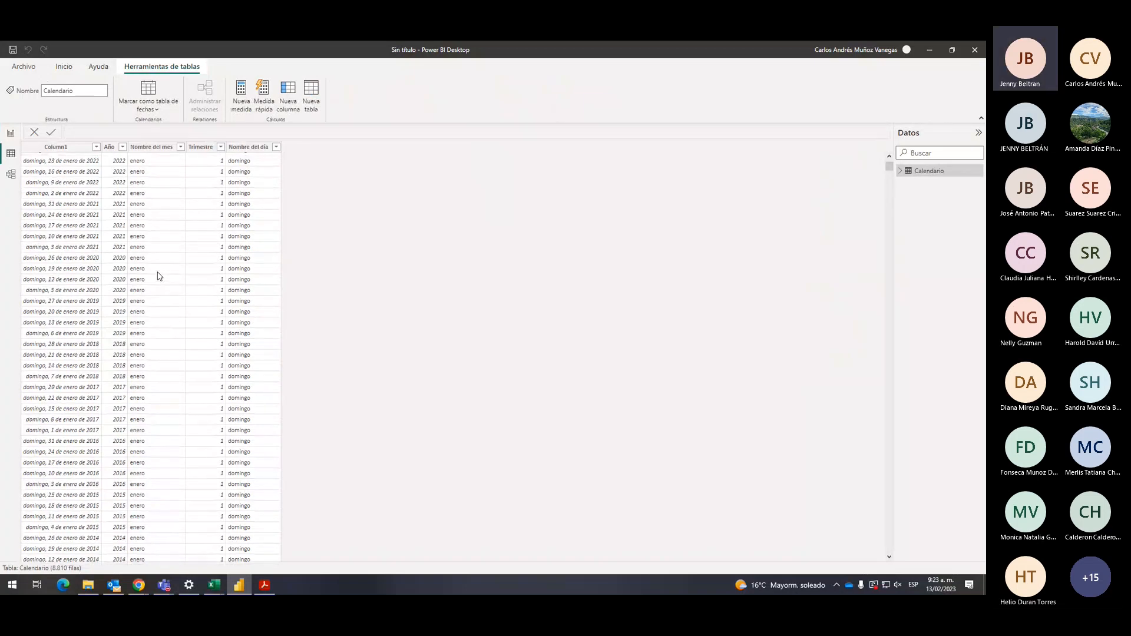
scroll(158, 276, "down", 17)
scroll(158, 273, "up", 19)
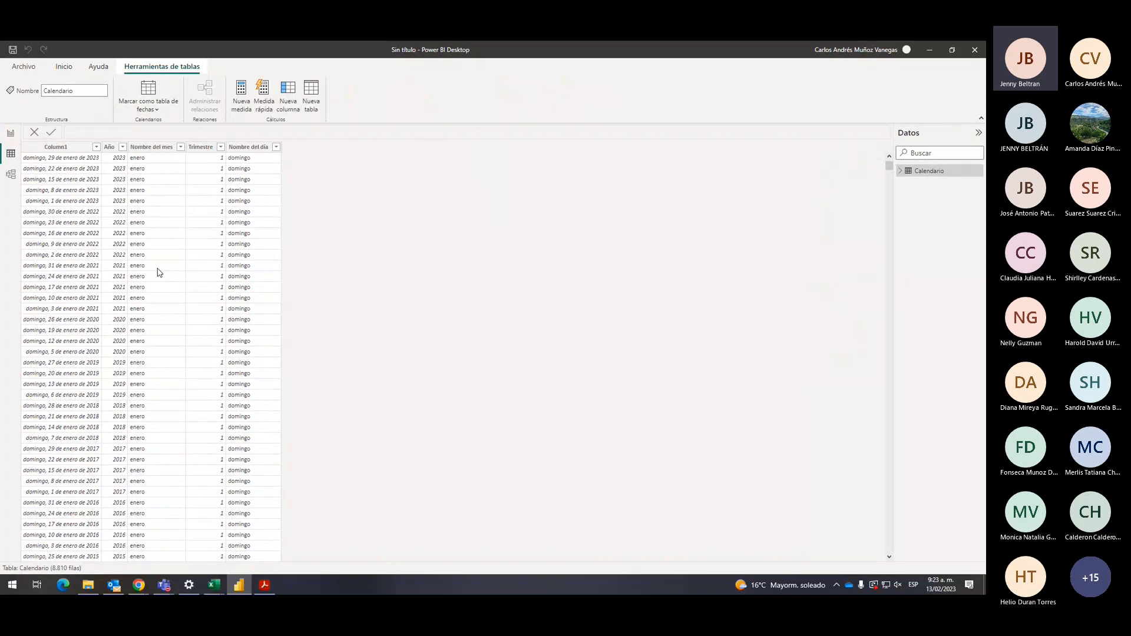
scroll(158, 272, "down", 20)
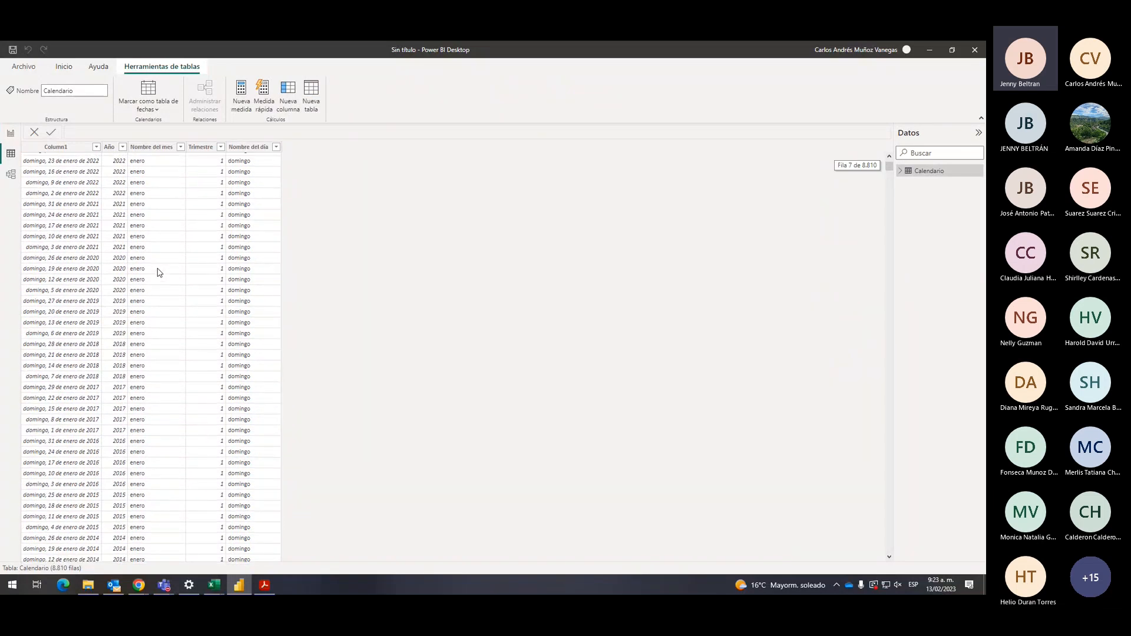
scroll(158, 270, "down", 20)
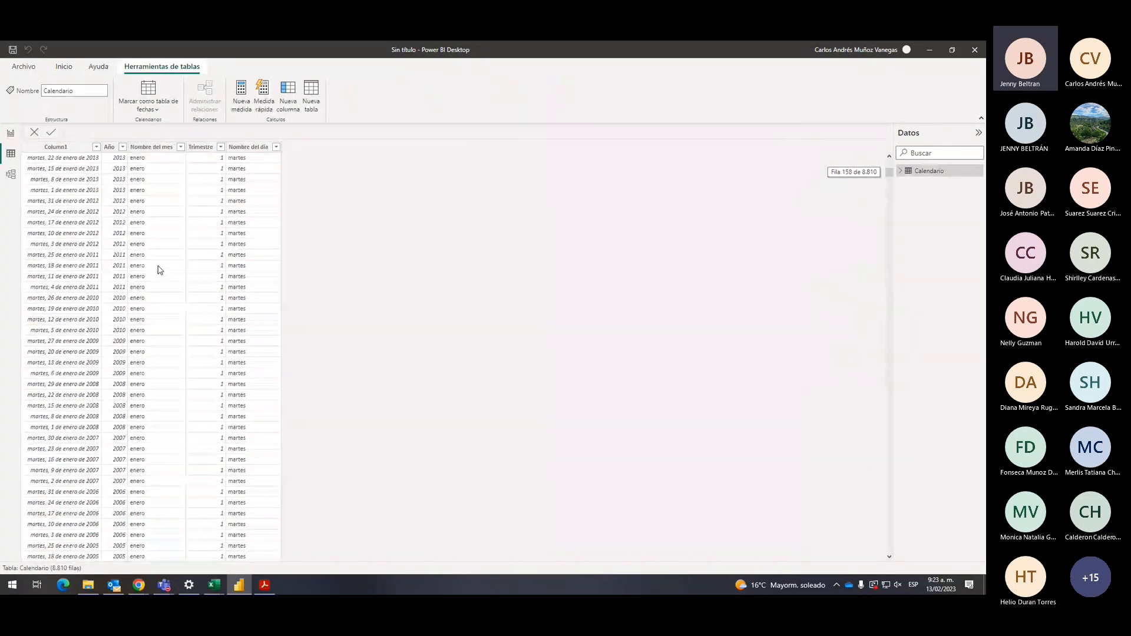
scroll(158, 269, "up", 20)
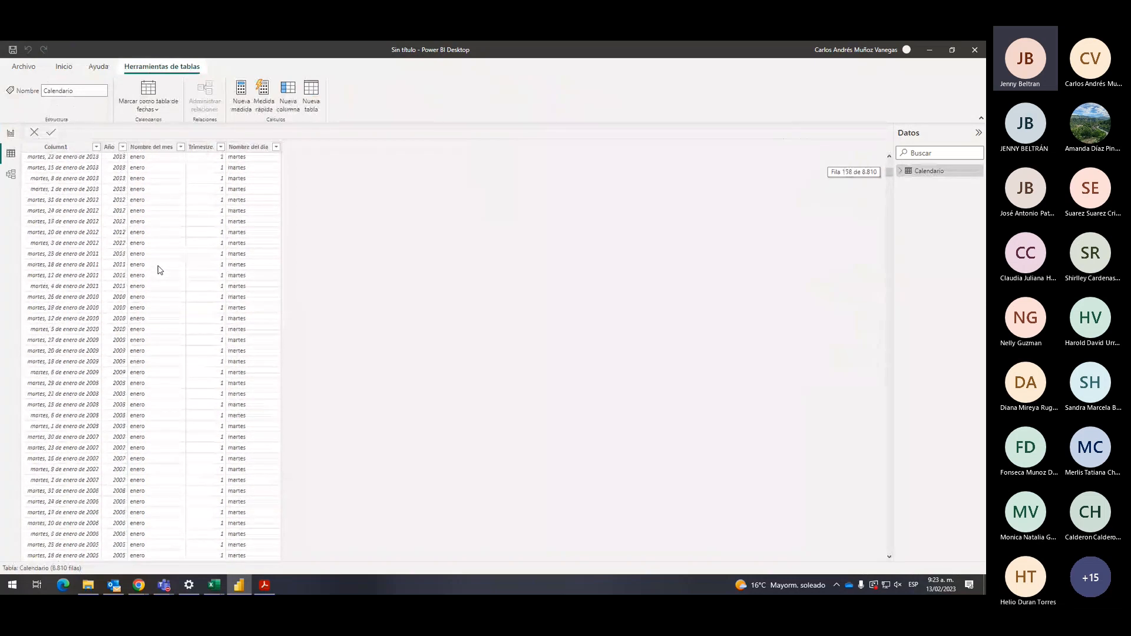
scroll(158, 270, "up", 2)
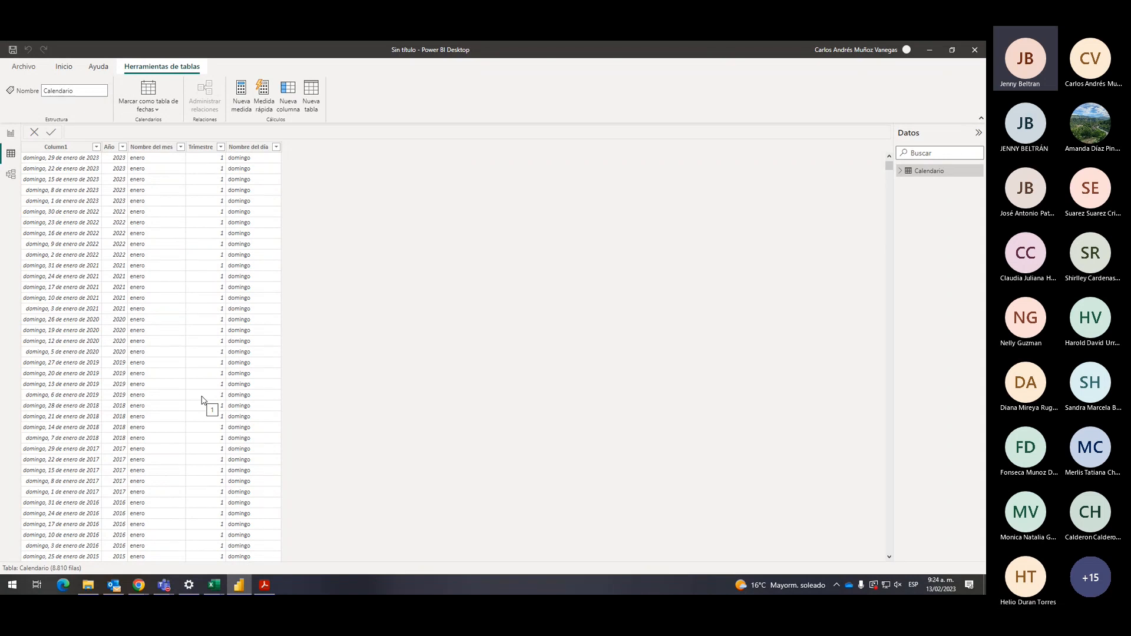
scroll(180, 368, "down", 5)
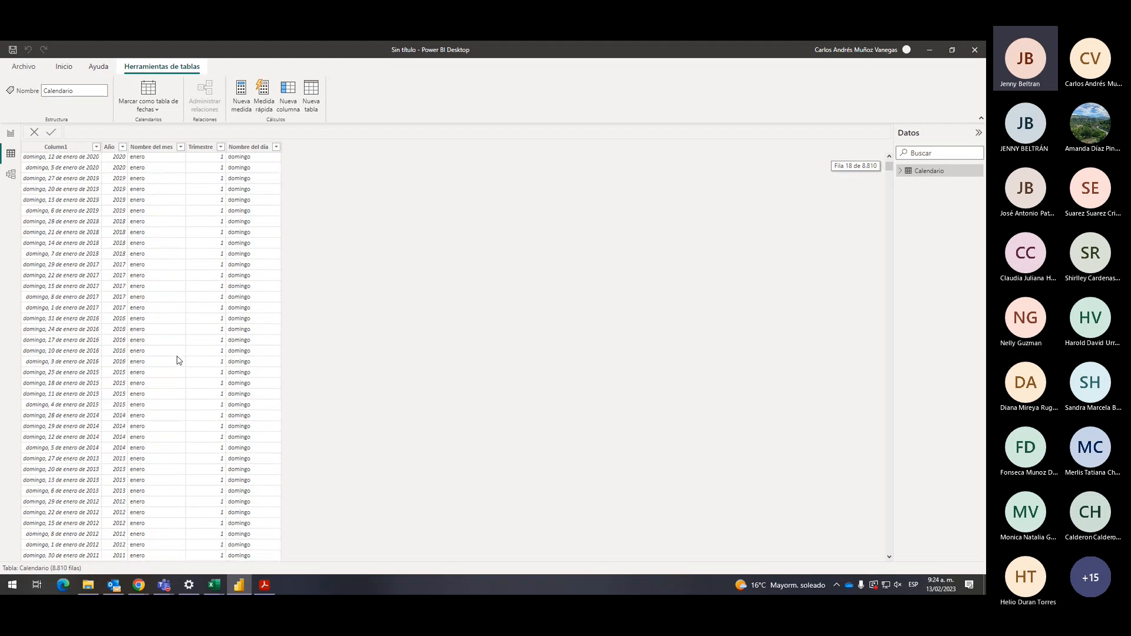
scroll(178, 361, "up", 5)
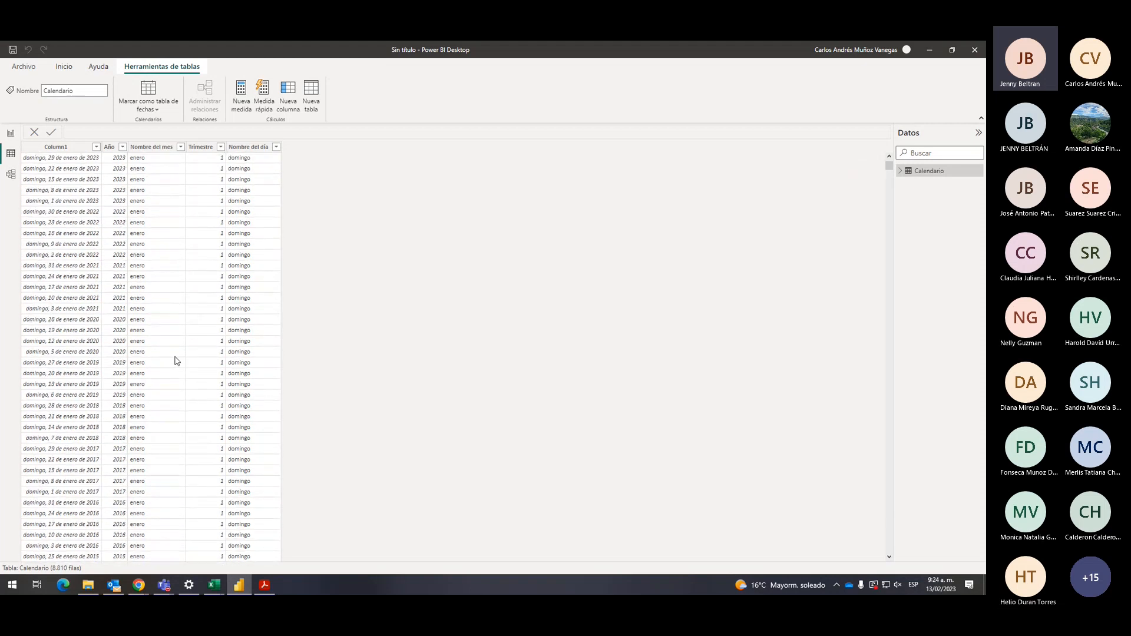